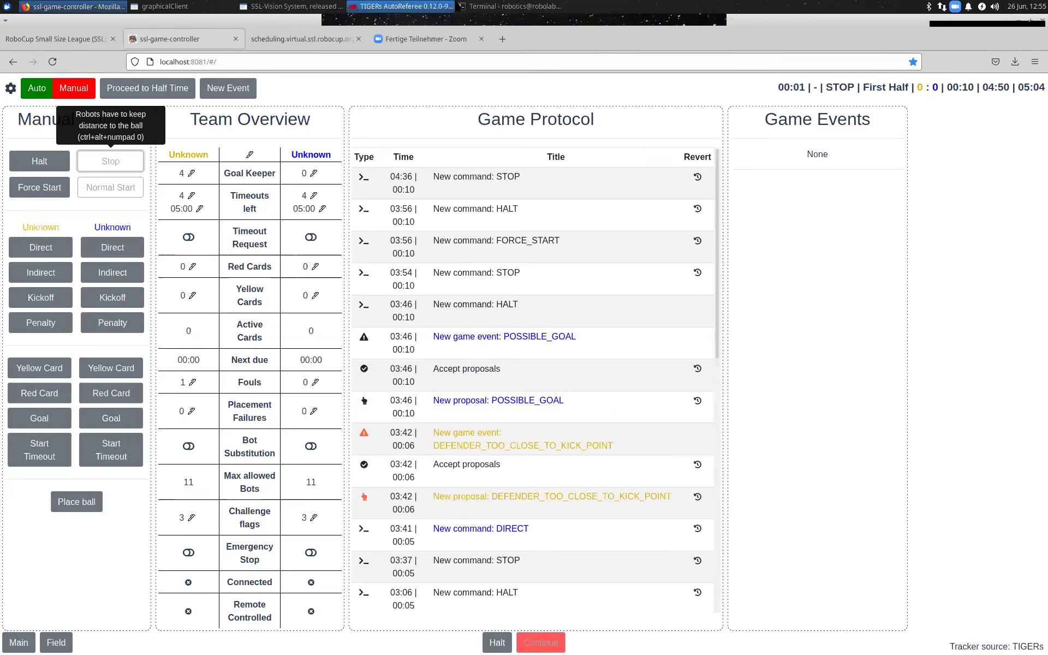
- Switch to the terminal, run the challenge 1 manager with scenario hwc1s02.json, and reposition its Field View window
left_click(475, 6)
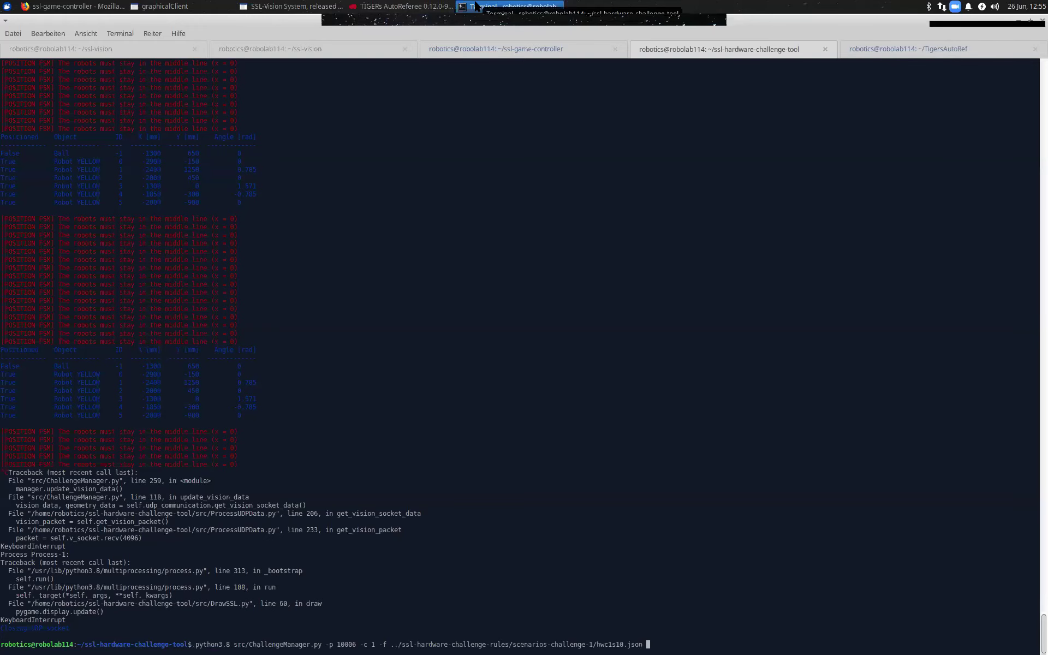
key("Left")
key("Left")
key("Left")
key("Left")
key("Left")
key("BackSpace")
key("BackSpace")
type("02")
key("End")
key("Return")
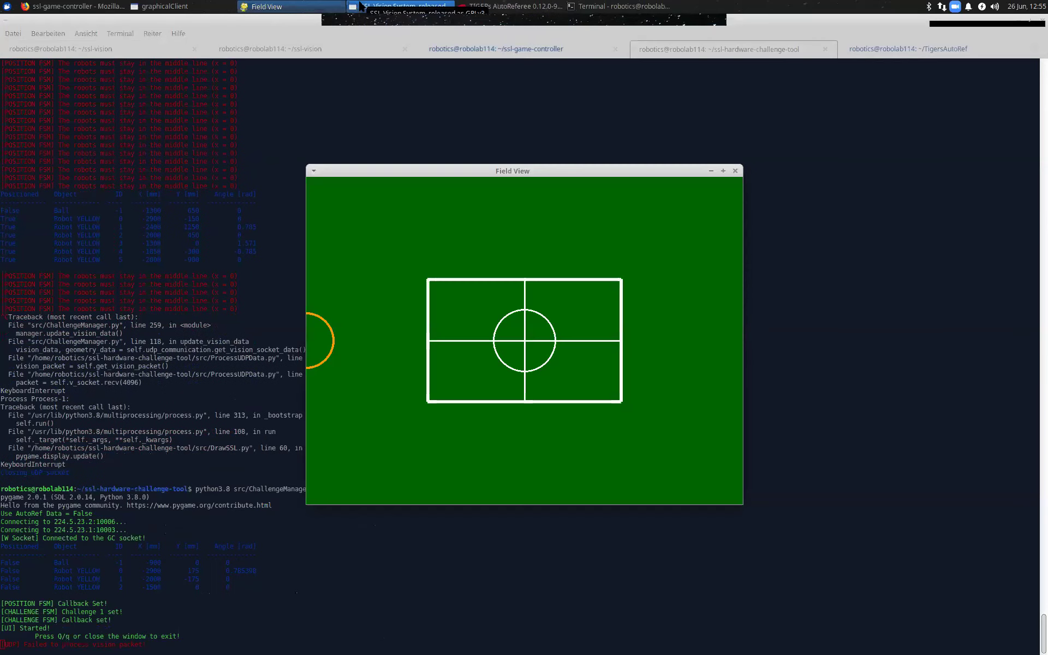
left_click_drag(469, 167, 452, 166)
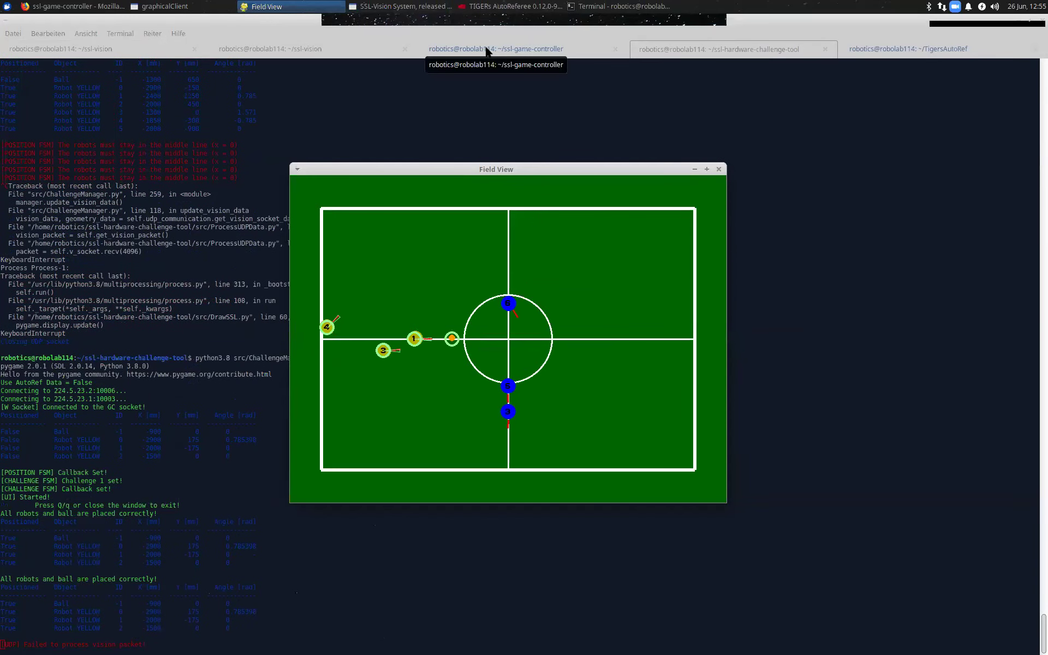
mouse_move(487, 167)
left_mouse_down()
mouse_move(511, 177)
mouse_move(498, 178)
left_mouse_up()
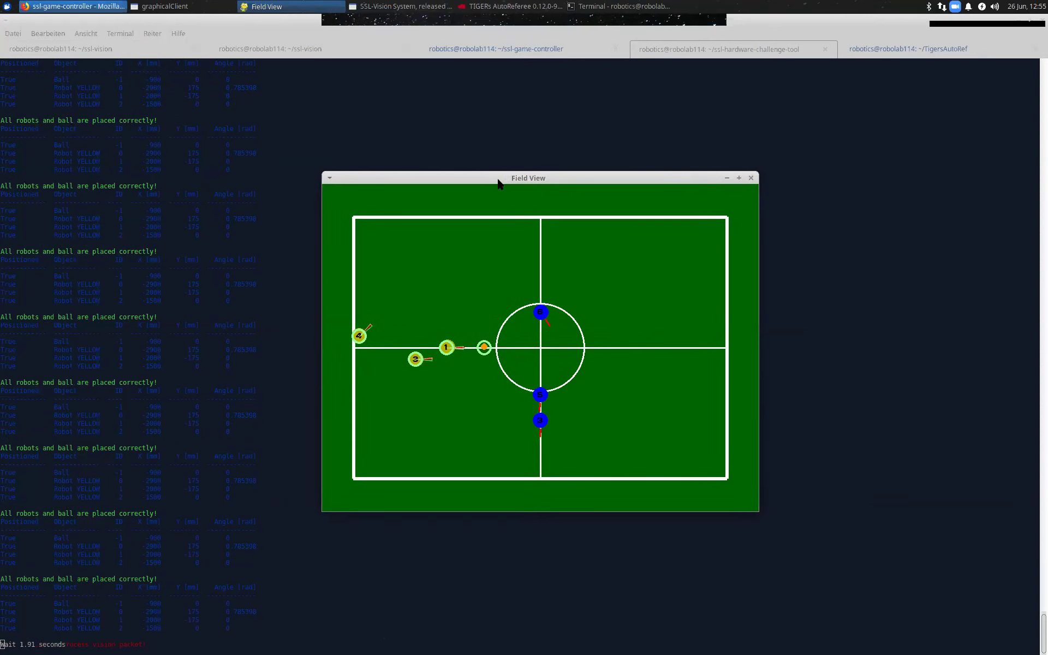
- Switch to ssl-game-controller and run a direct kick for the blue team from Stop, ending with Halt
left_click(105, 7)
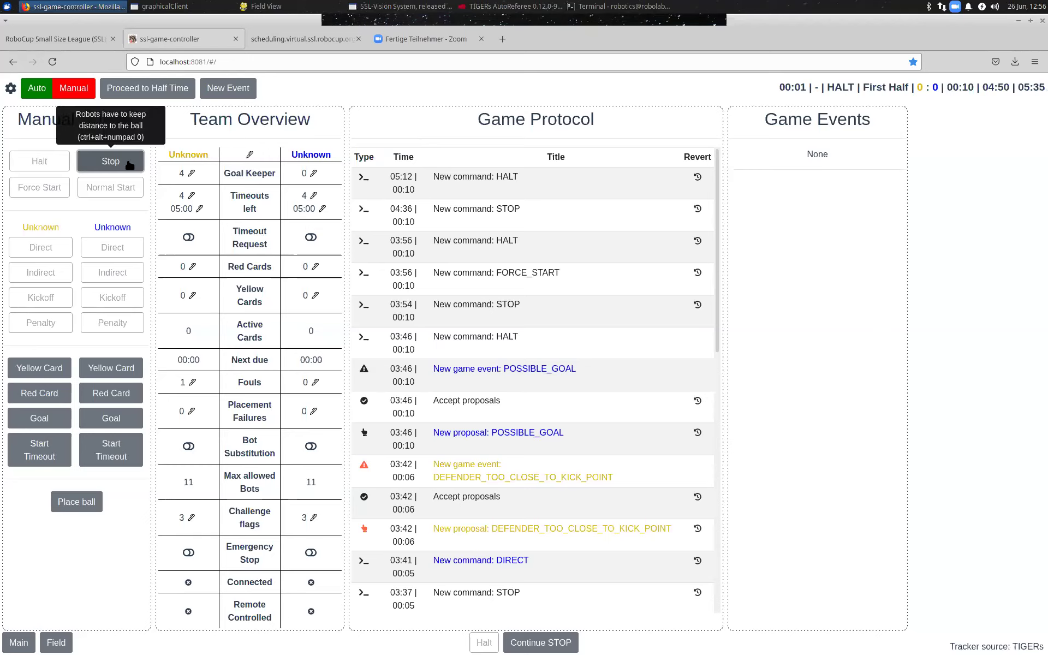
key("ctrl+alt+KP_0")
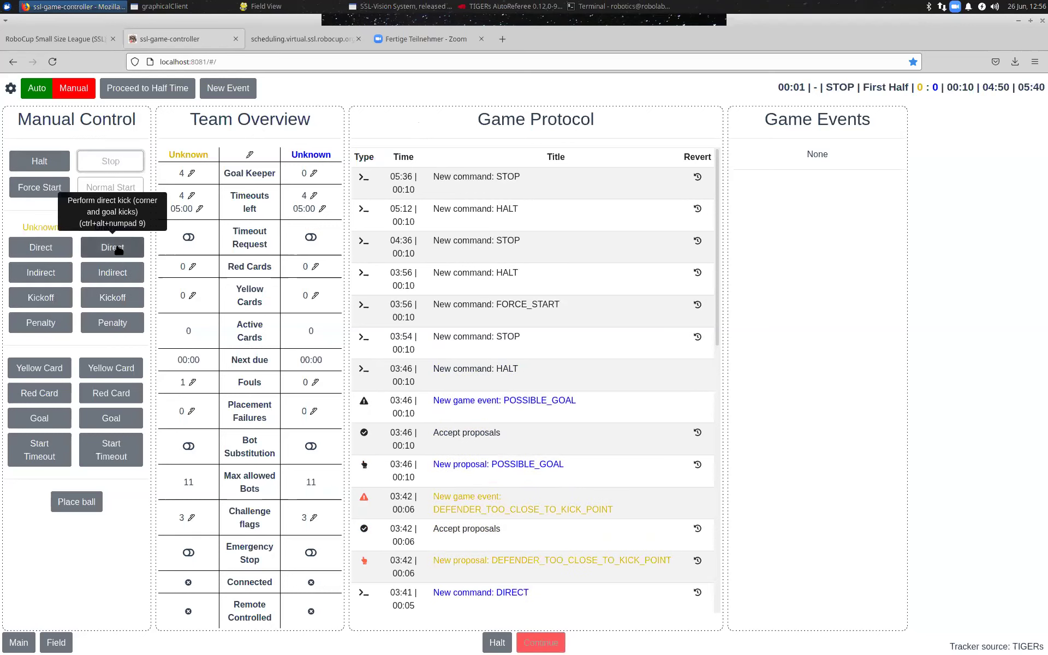
left_click(118, 250)
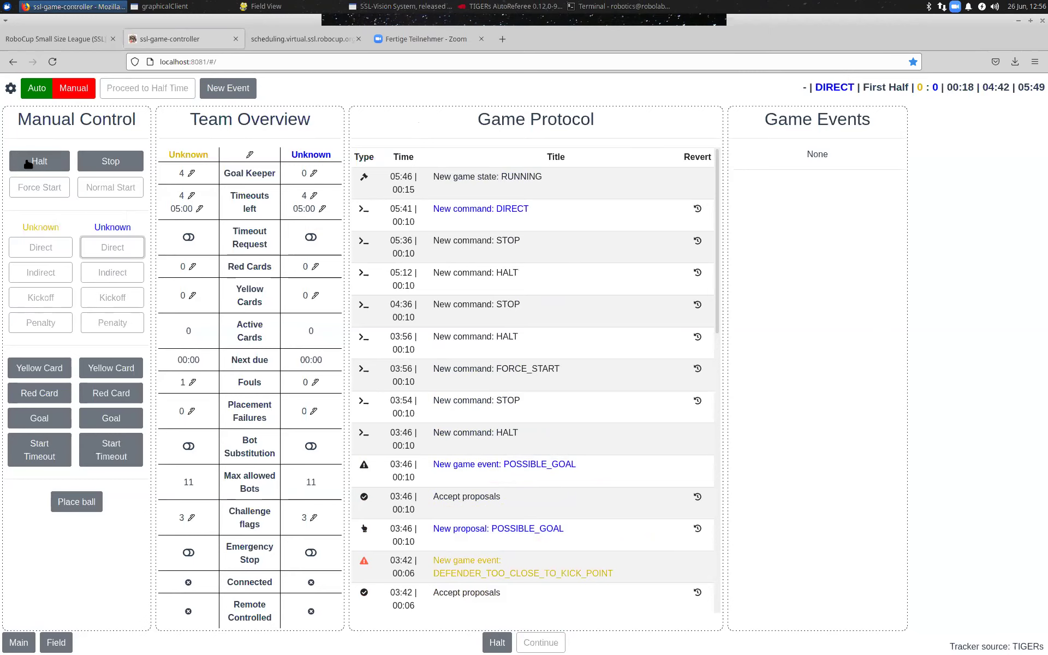
left_click(47, 154)
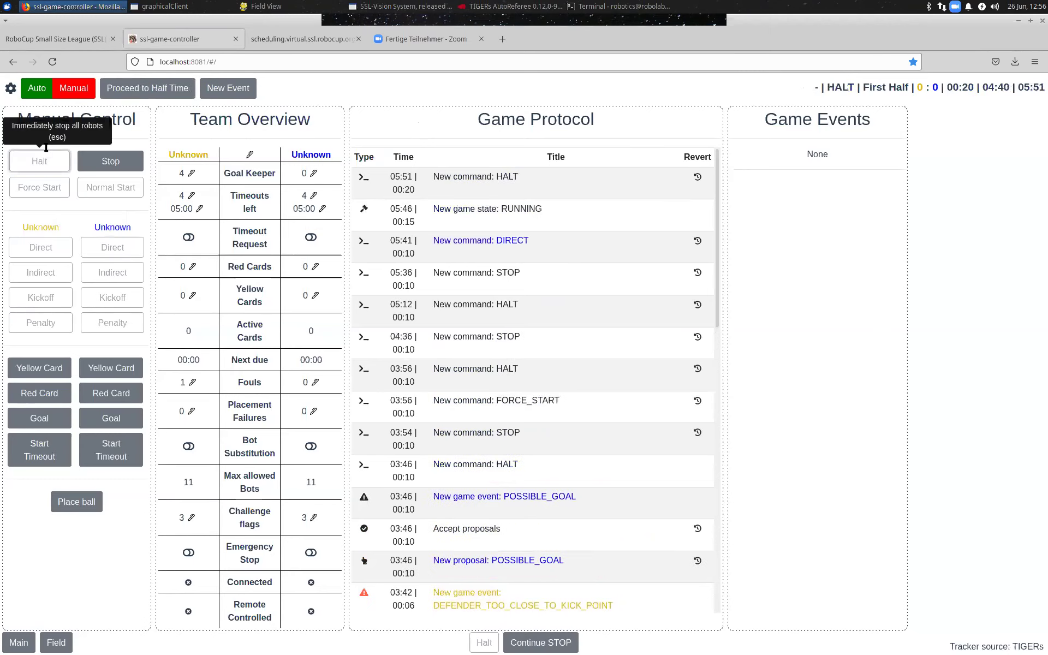
- Put the game in Stop, close the game settings, and return the game to Halt
left_click(99, 169)
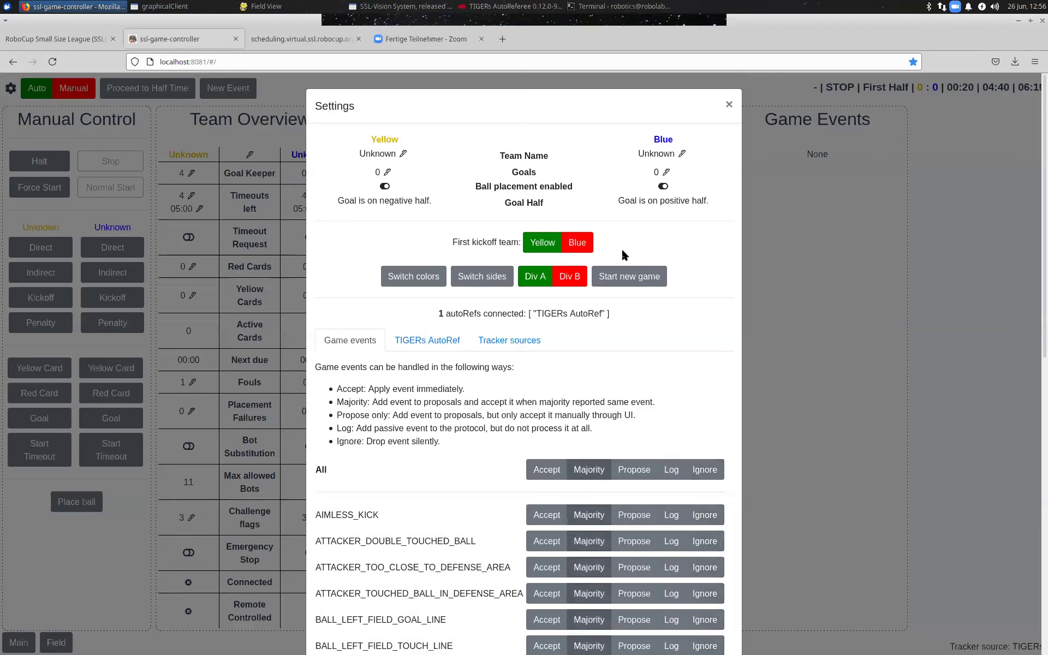
left_click(730, 106)
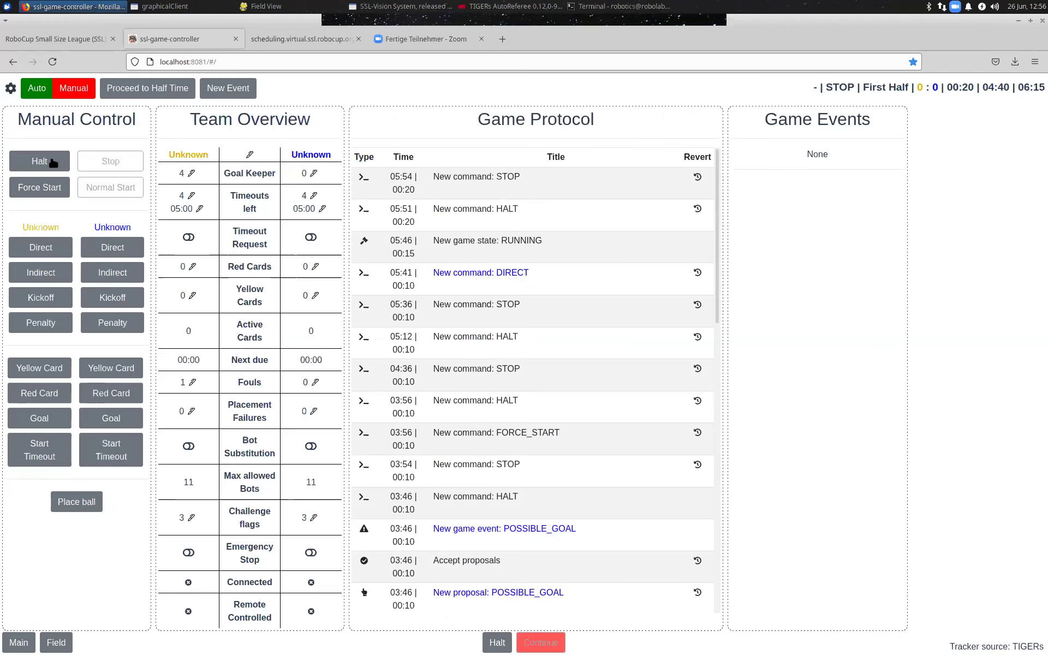
left_click(53, 163)
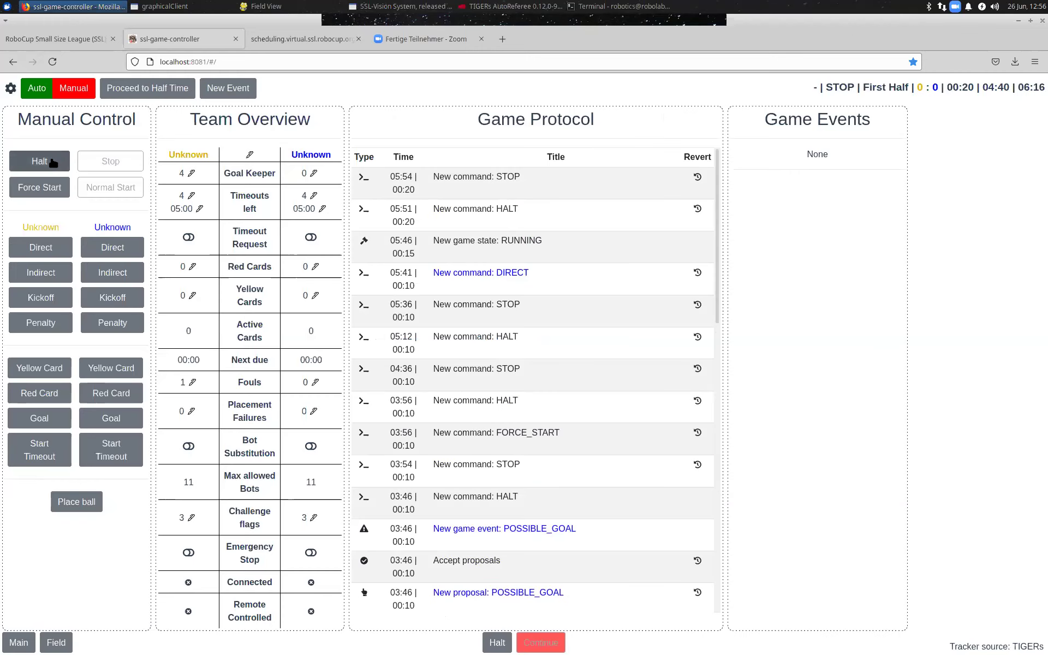
- Switch to the terminal, interrupt the running challenge manager, and rerun it with scenario hwc1s02.json
left_click(606, 6)
key("ctrl+c")
key("Up")
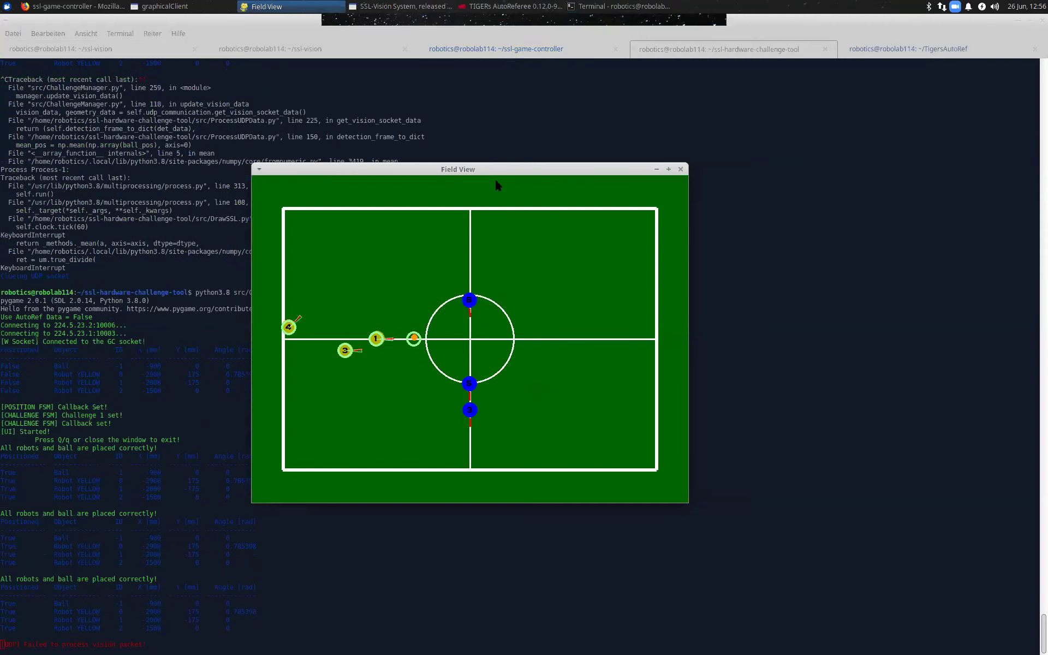
left_click(414, 342)
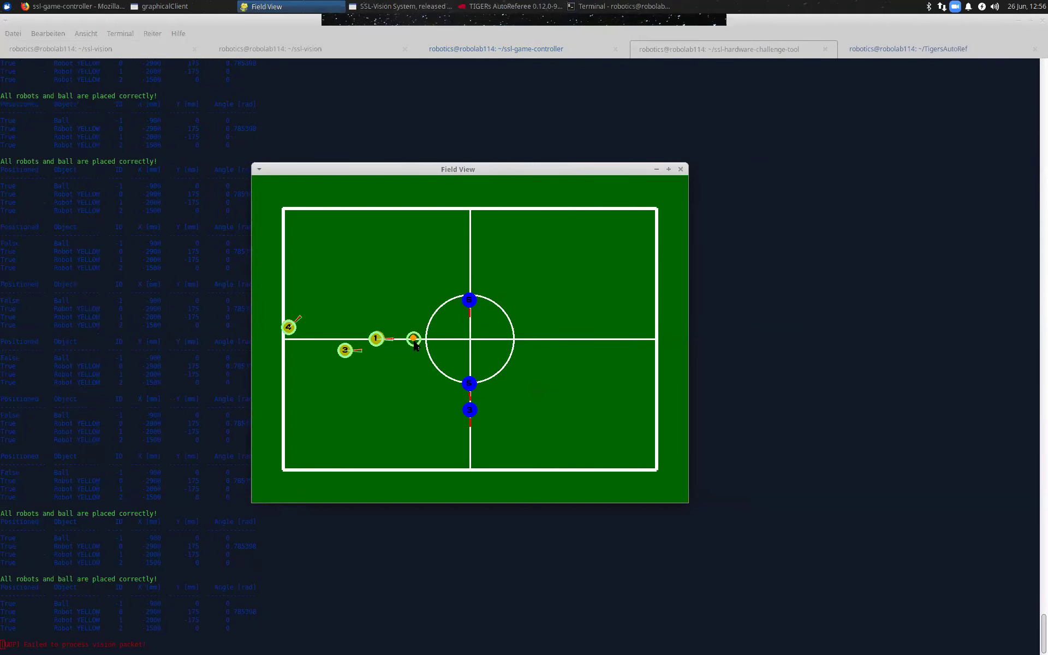
left_click(414, 342)
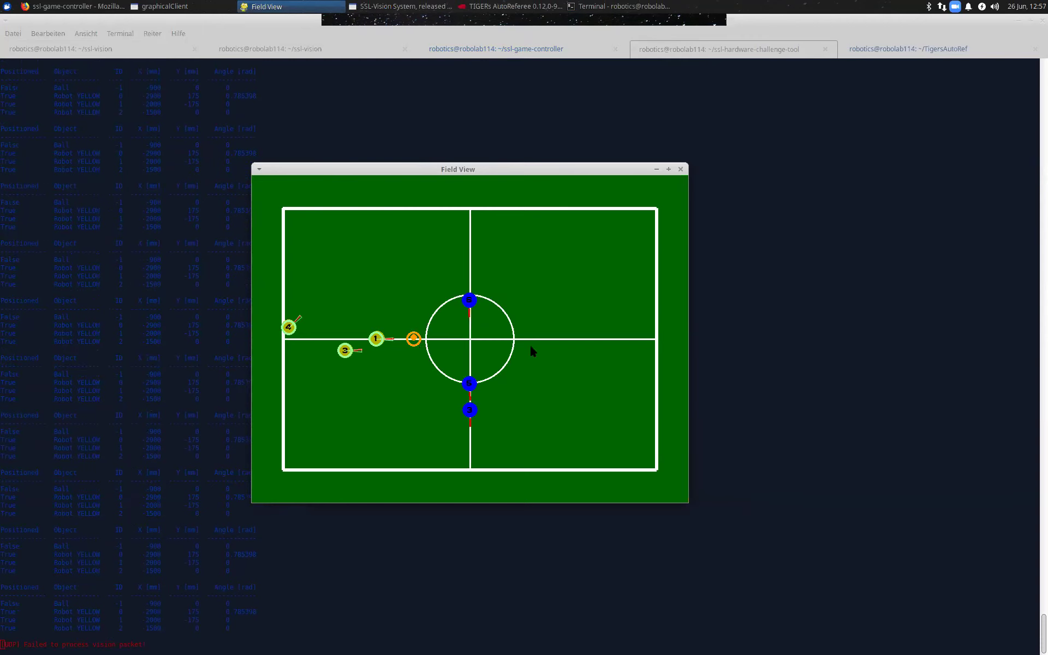
- Return to ssl-game-controller, put the game in Stop, award blue a direct kick, and halt the game
key("alt+Tab")
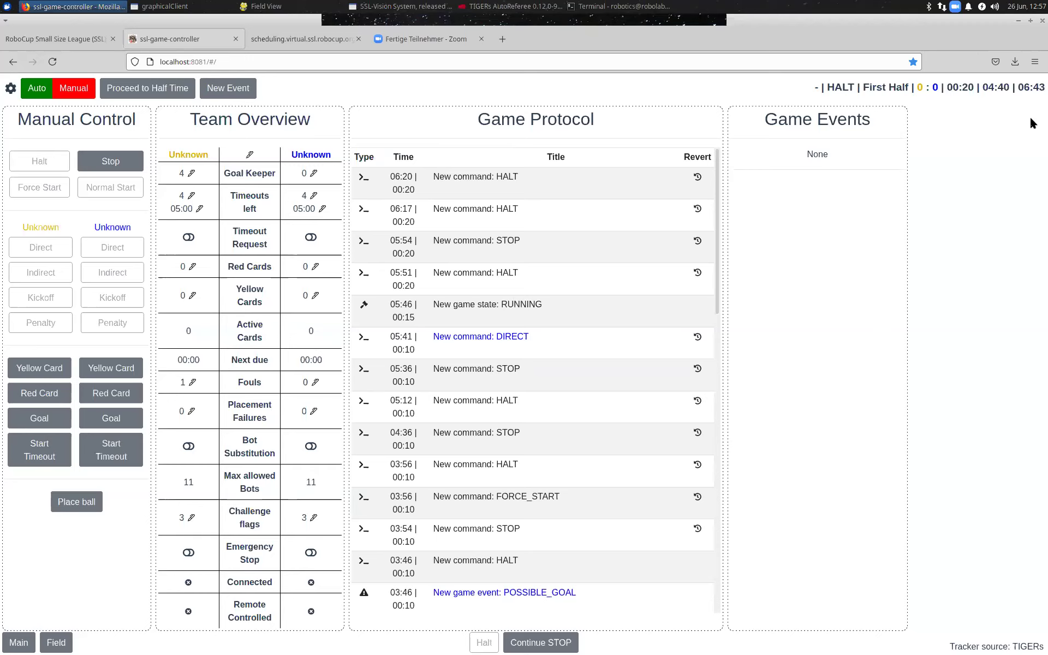
left_click(108, 161)
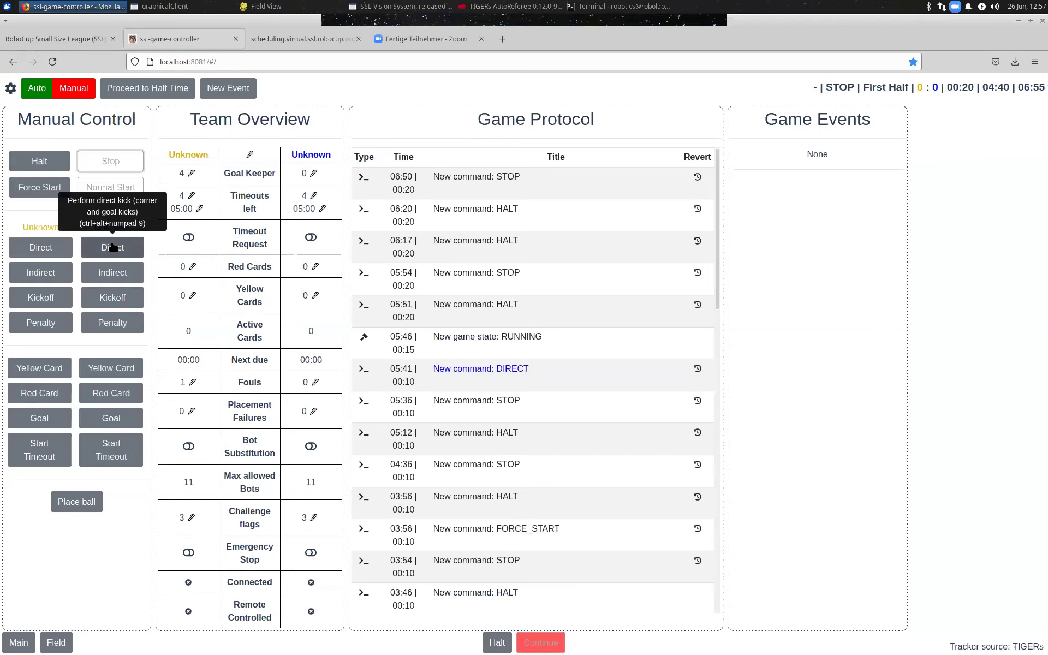
left_click(113, 247)
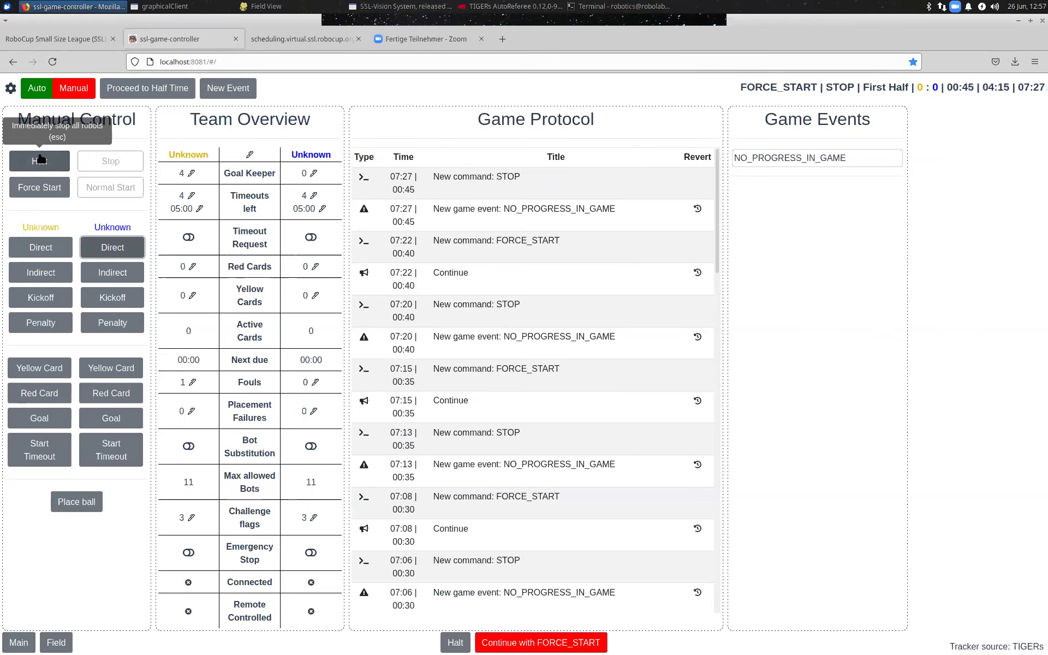
left_click(40, 160)
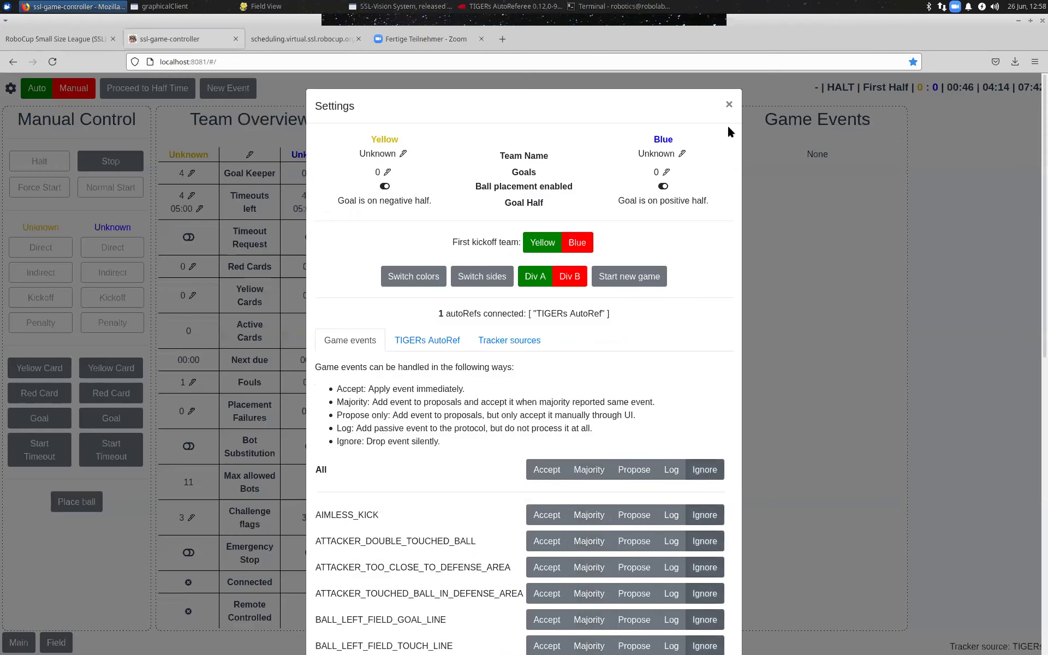
- Close the game settings, cycle the game from Stop to Halt, and restart the challenge manager in the terminal with scenario hwc1s02.json
left_click(102, 165)
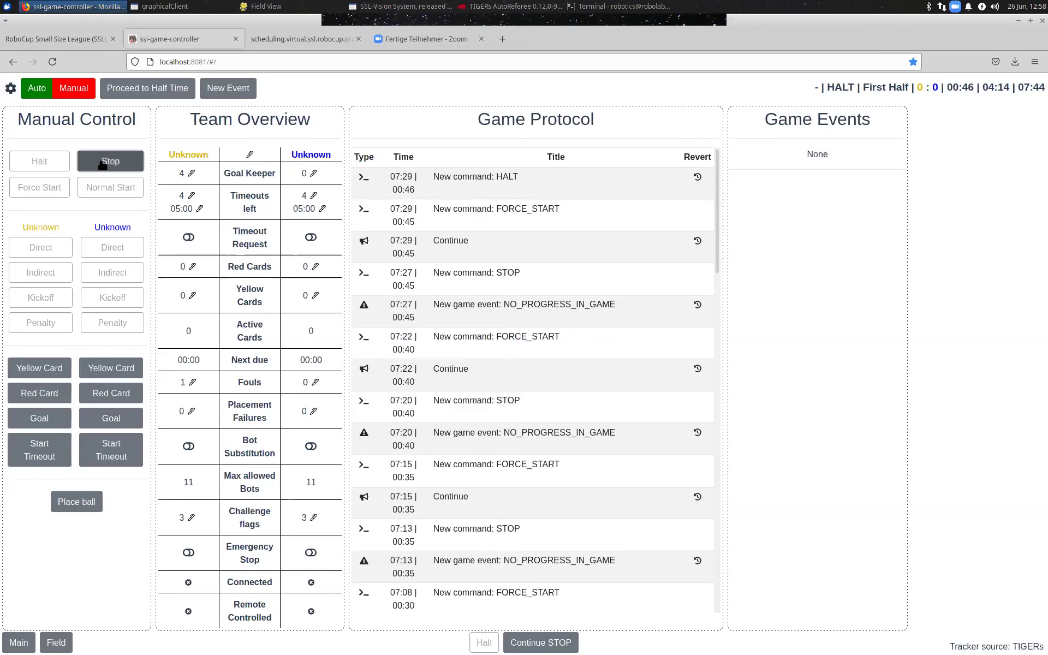
left_click(102, 165)
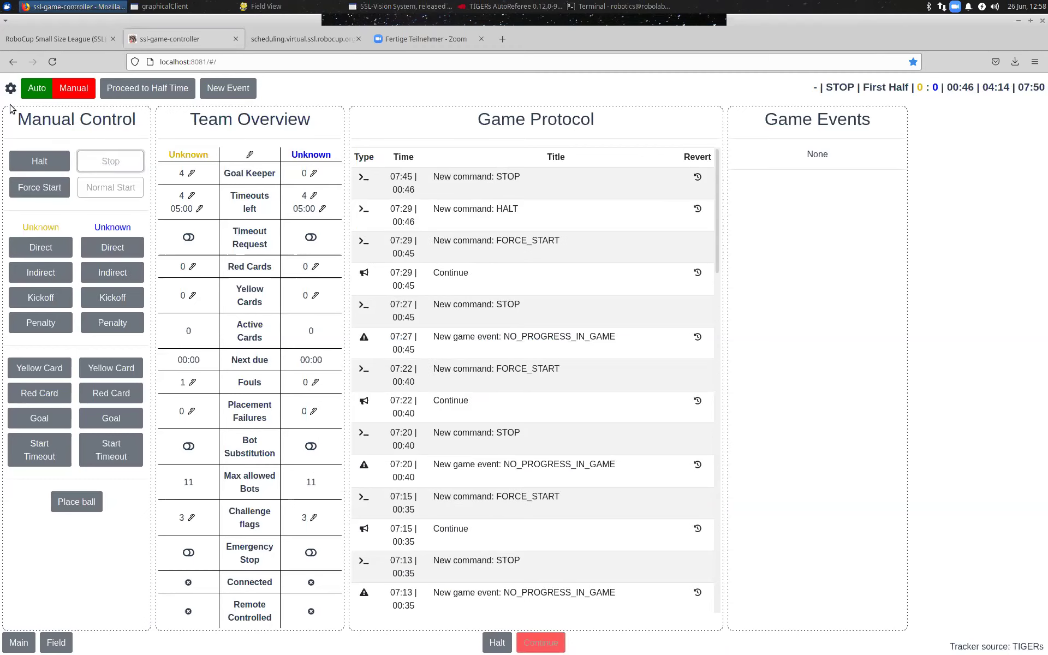
key("KP_Decimal")
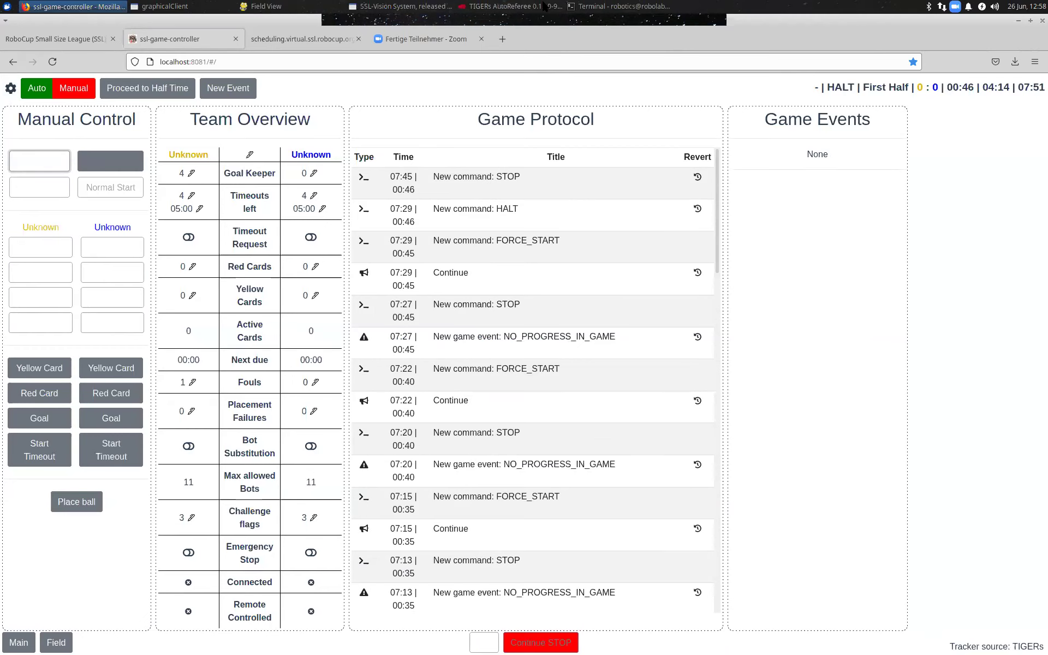
left_click(594, 7)
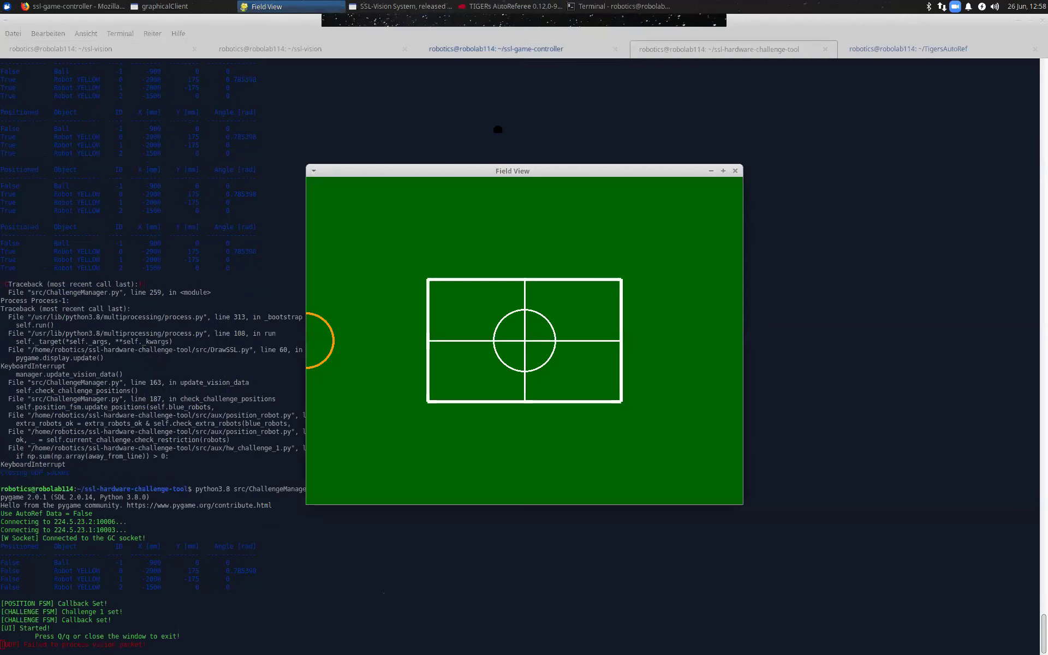
- Return to ssl-game-controller, run a blue direct kick from Stop to Halt, and put the game back in Stop
left_click(94, 6)
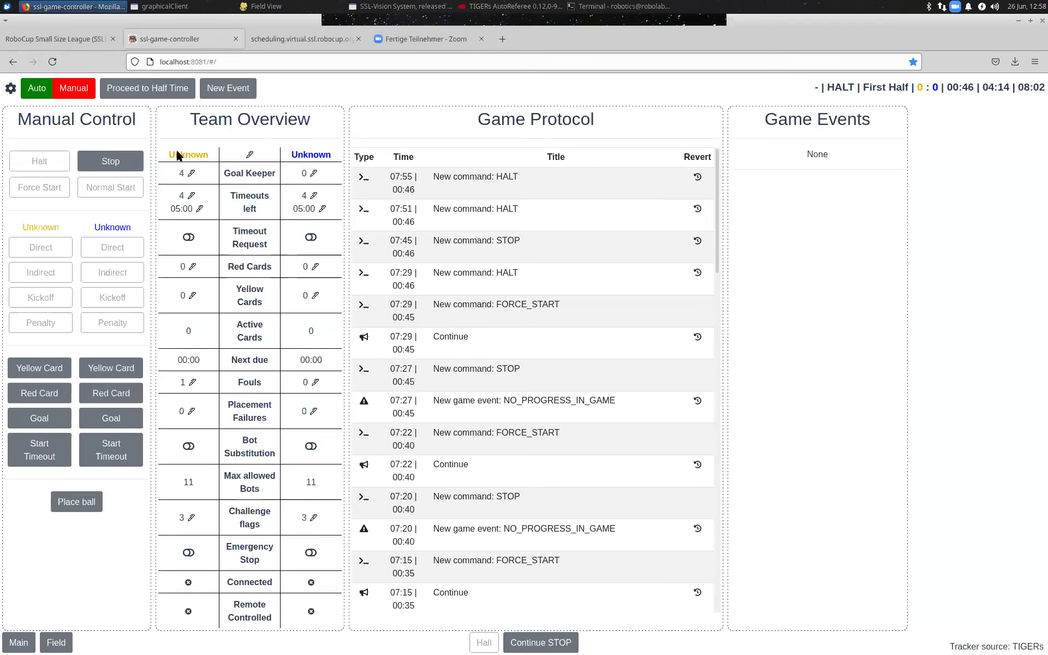
left_click(125, 160)
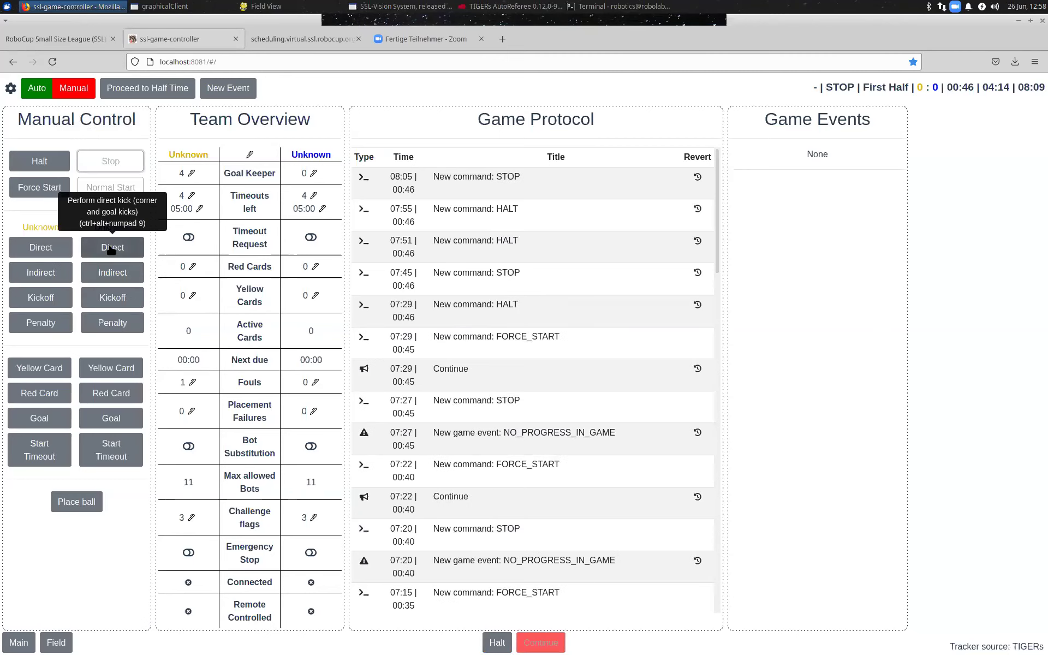
left_click(110, 249)
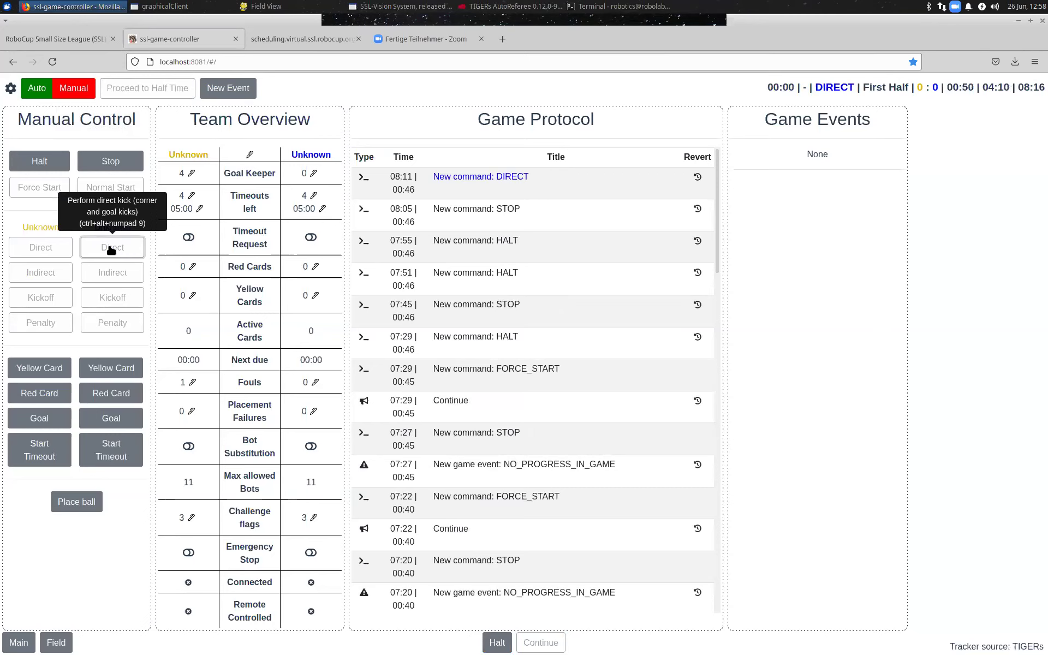
left_click(48, 163)
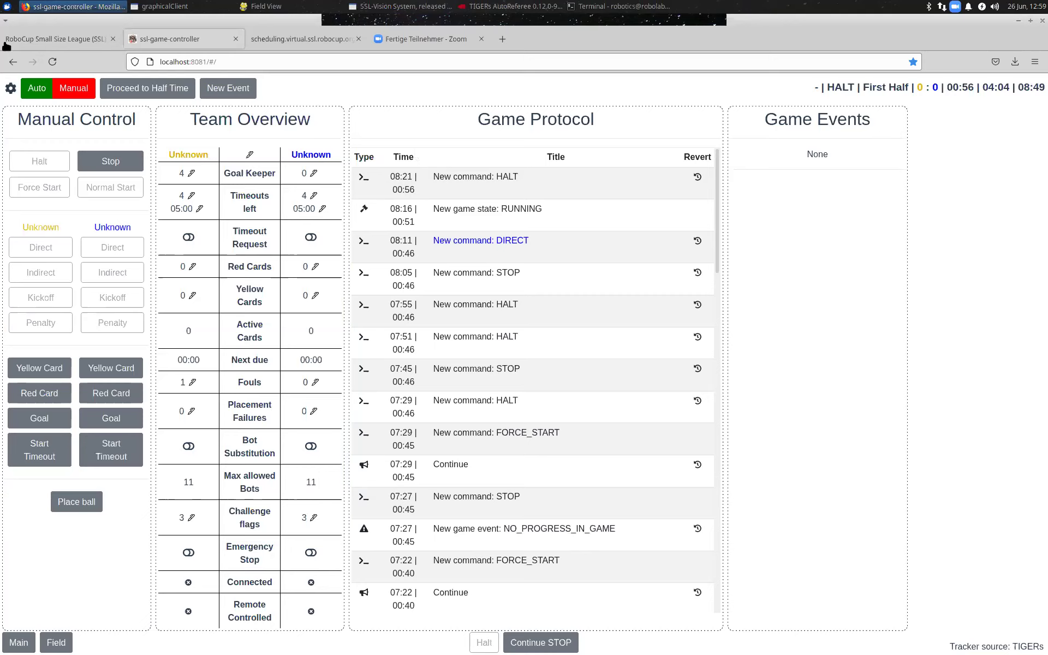
left_click(109, 163)
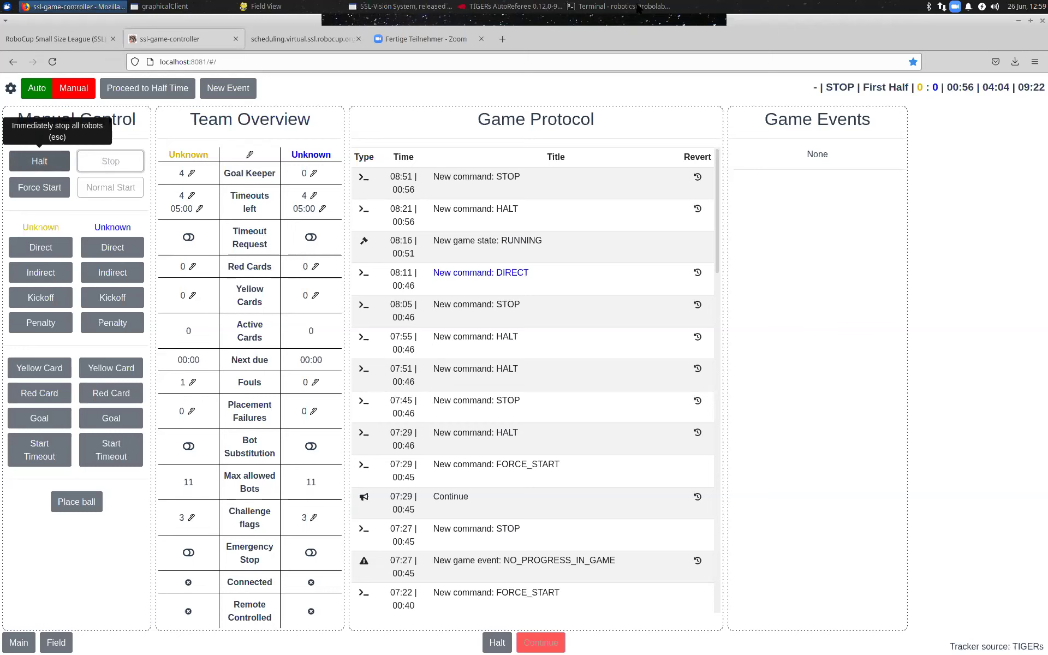
- Switch to the terminal, interrupt and relaunch the challenge 1 manager, and reposition its Field View window
left_click(637, 8)
key("ctrl+c")
key("Up")
key("Left")
key("Left")
key("Left")
key("Left")
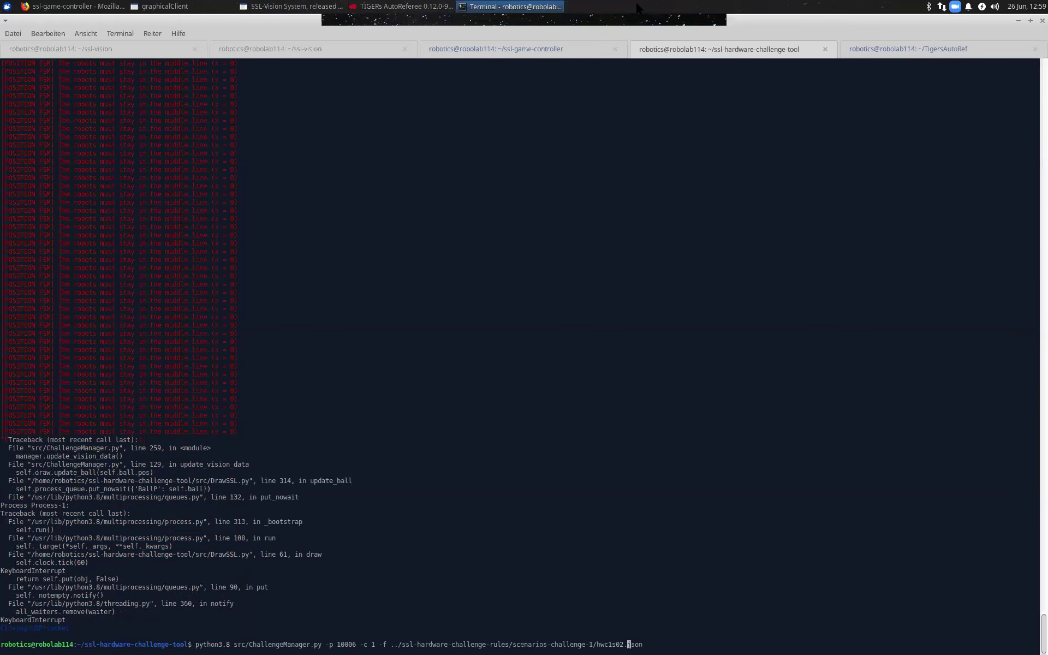
key("Left")
key("Return")
left_click_drag(546, 167, 489, 172)
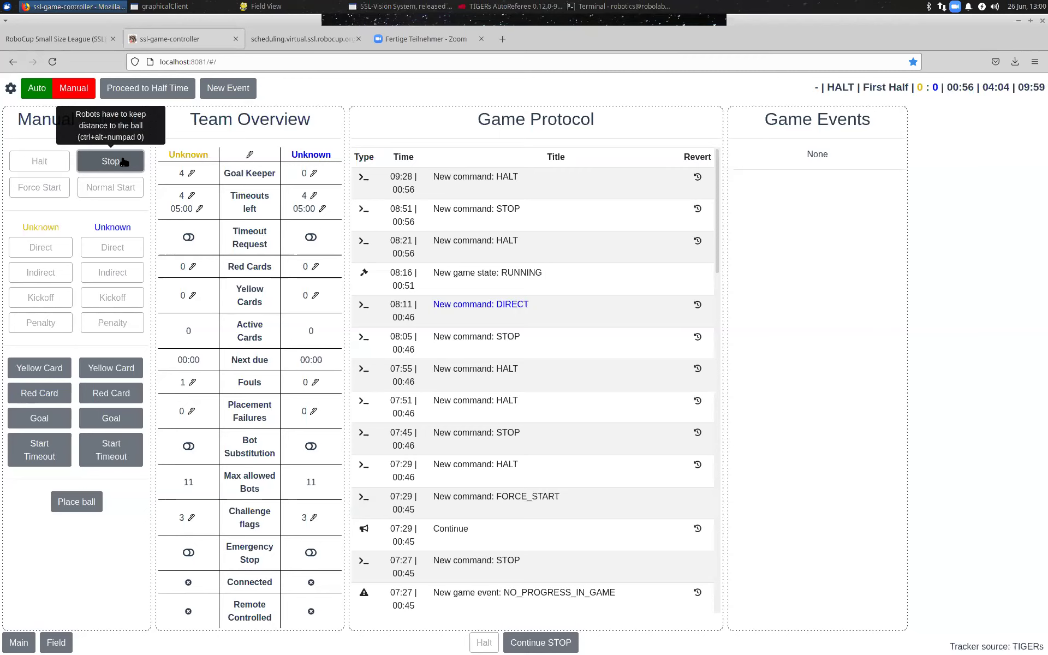
- Run a direct kick for the blue team in ssl-game-controller, starting from Stop and ending with Halt
key("ctrl+alt+KP_0")
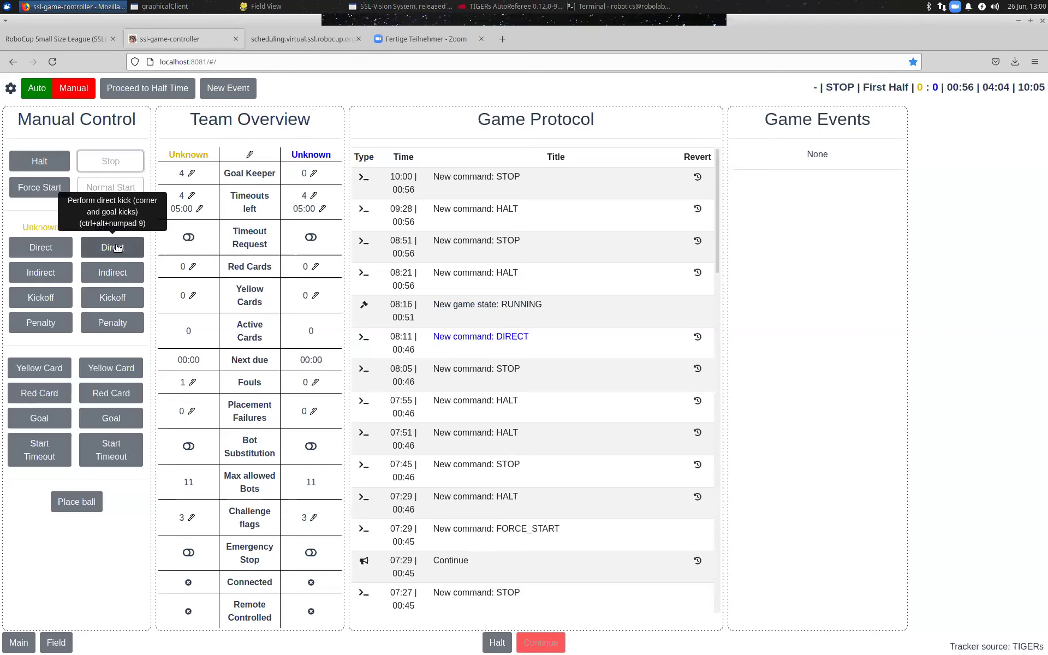
left_click(117, 248)
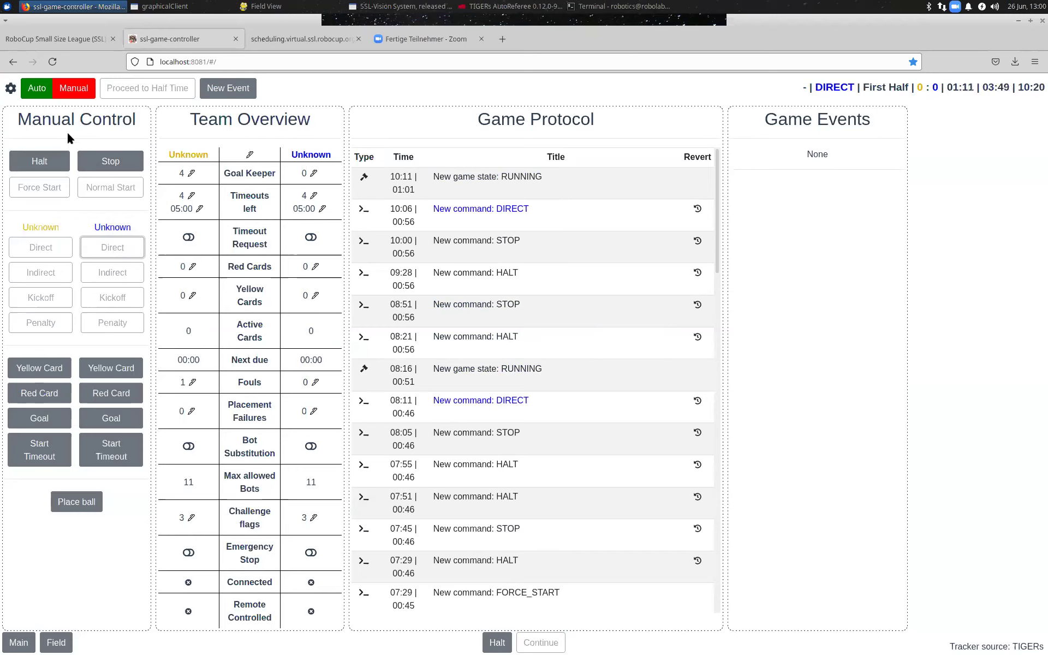
left_click(46, 164)
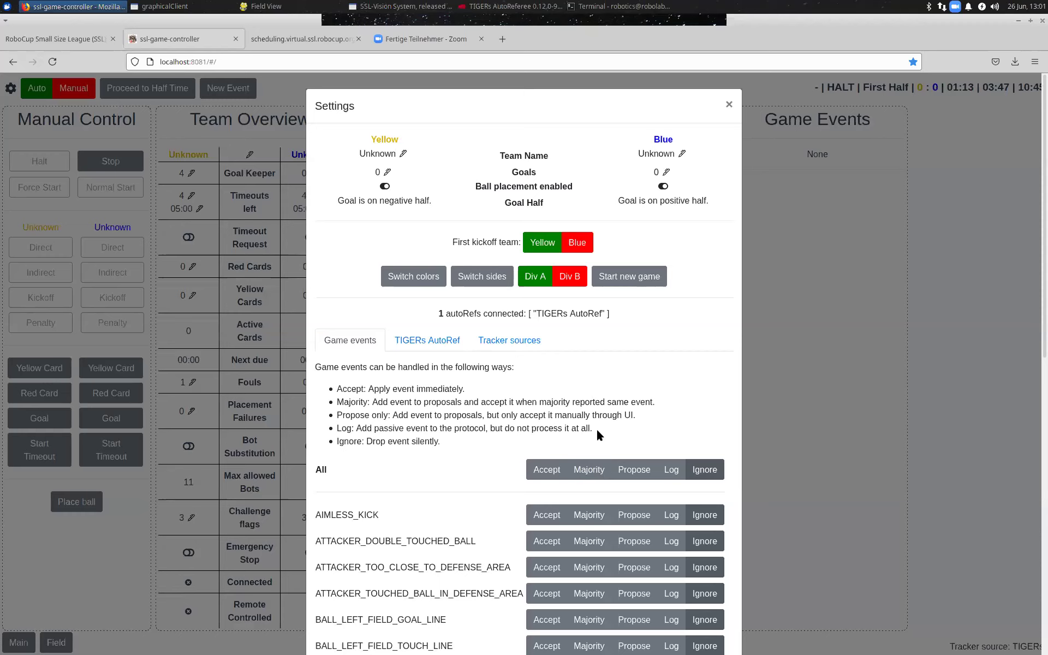
- Set the handling of all game events to Majority and reopen the game settings
left_click(592, 472)
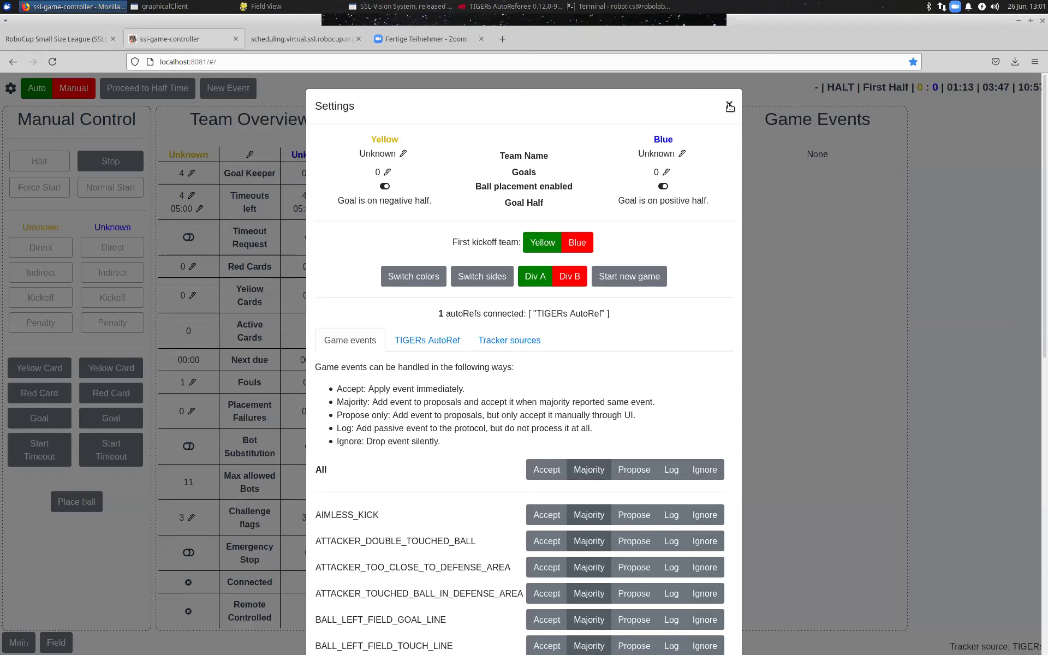
left_click(125, 149)
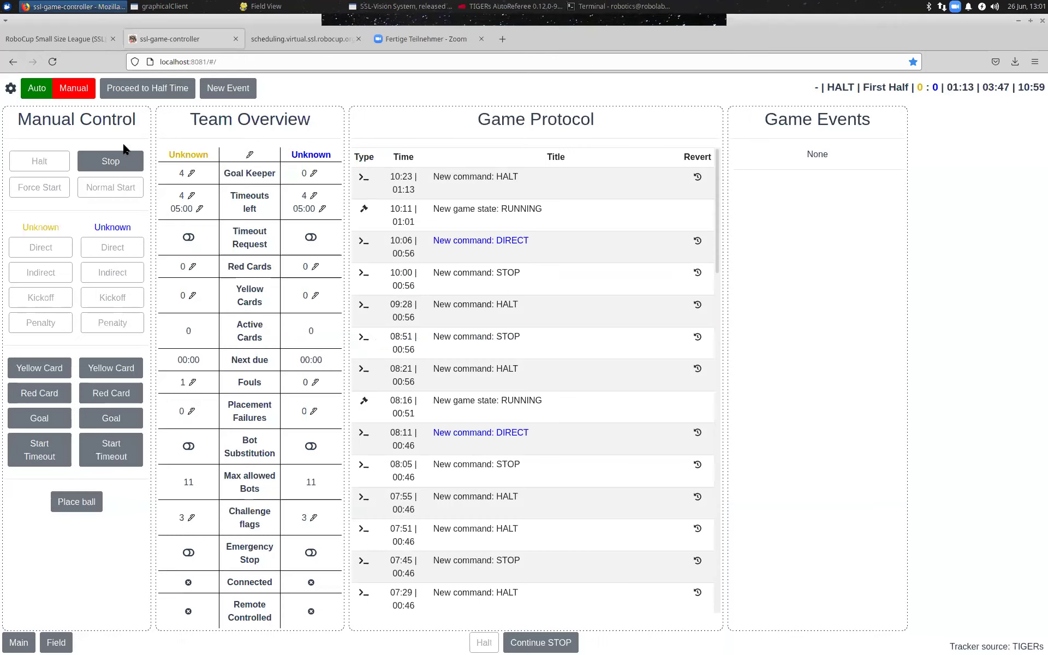
left_click(11, 88)
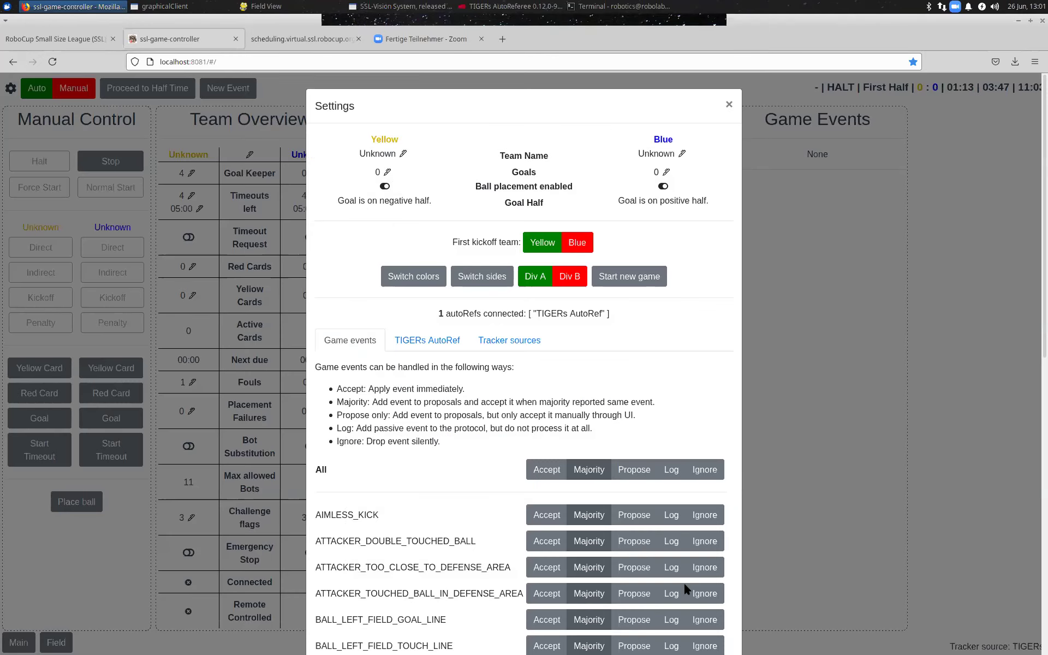
- Close the game settings, put the game in Stop, and return it to Halt
left_click(716, 87)
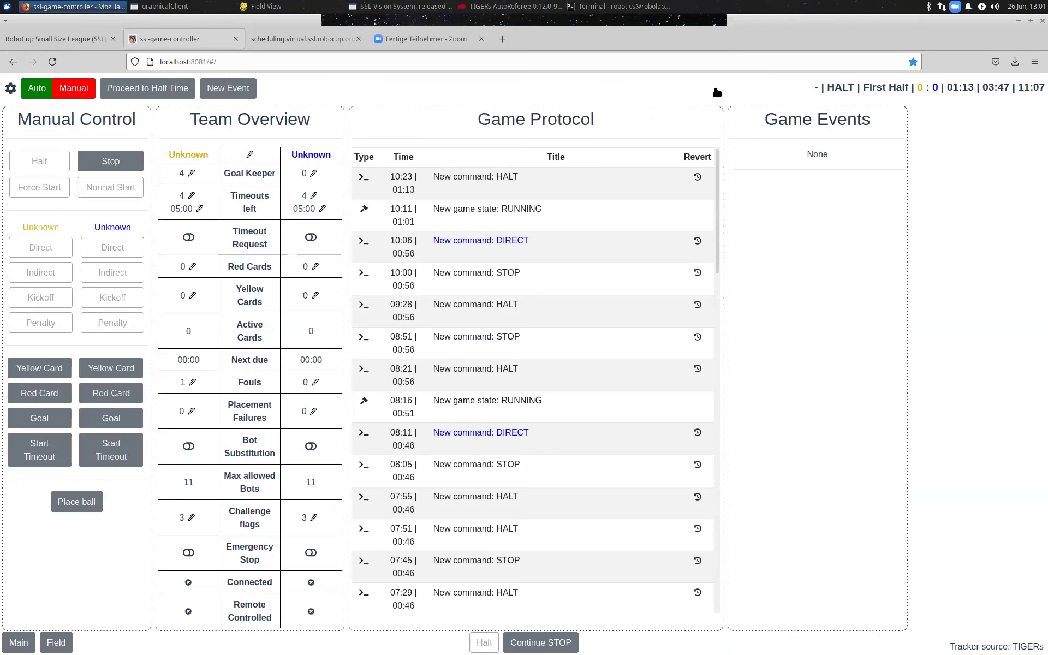
left_click(79, 160)
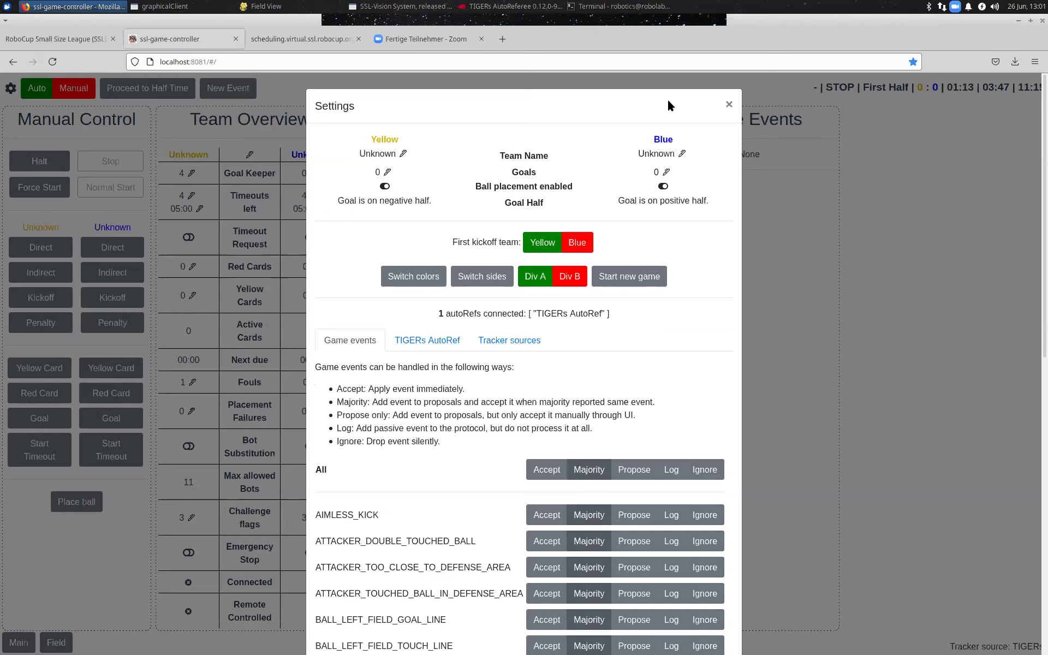
left_click(729, 104)
left_click(50, 160)
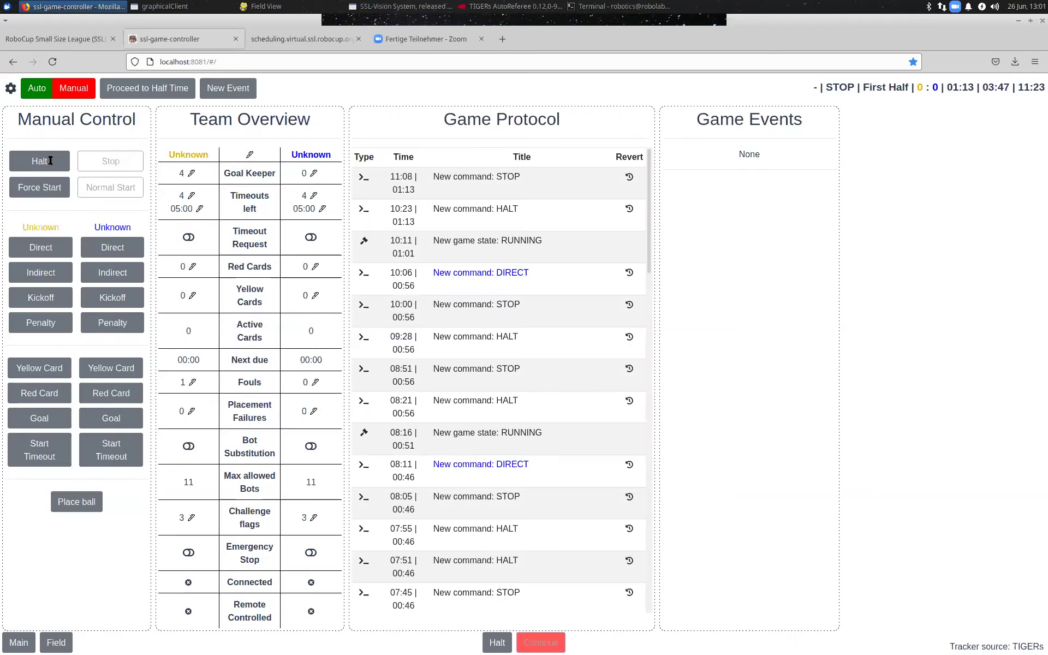
left_click(50, 160)
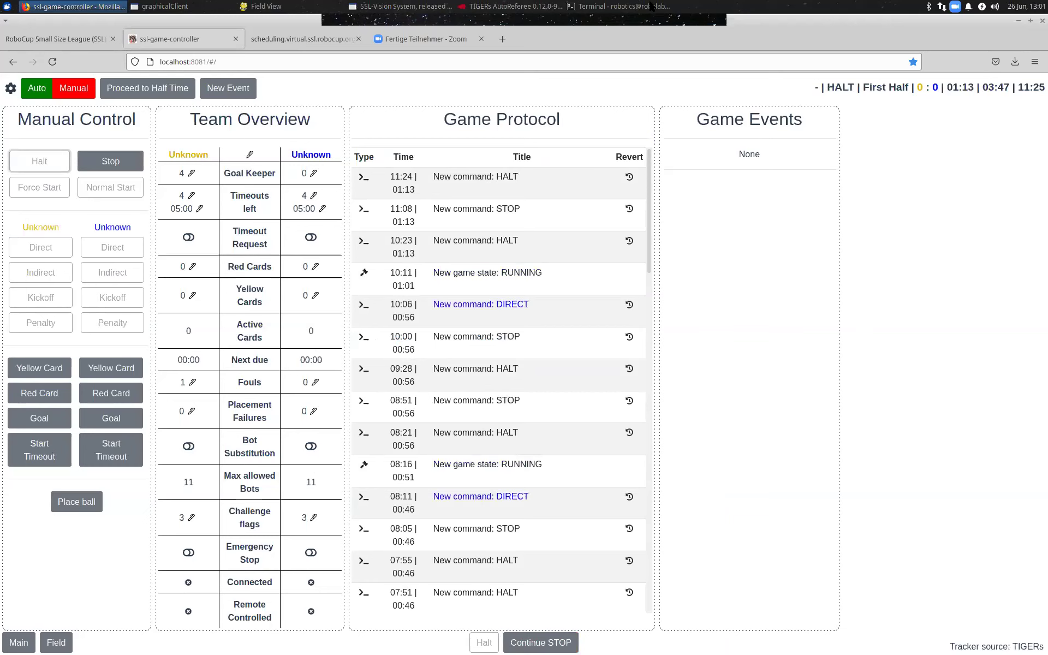
- Switch to the terminal, relaunch the challenge manager for challenge 1, and move its Field View window aside
left_click(652, 6)
key("Up")
key("Return")
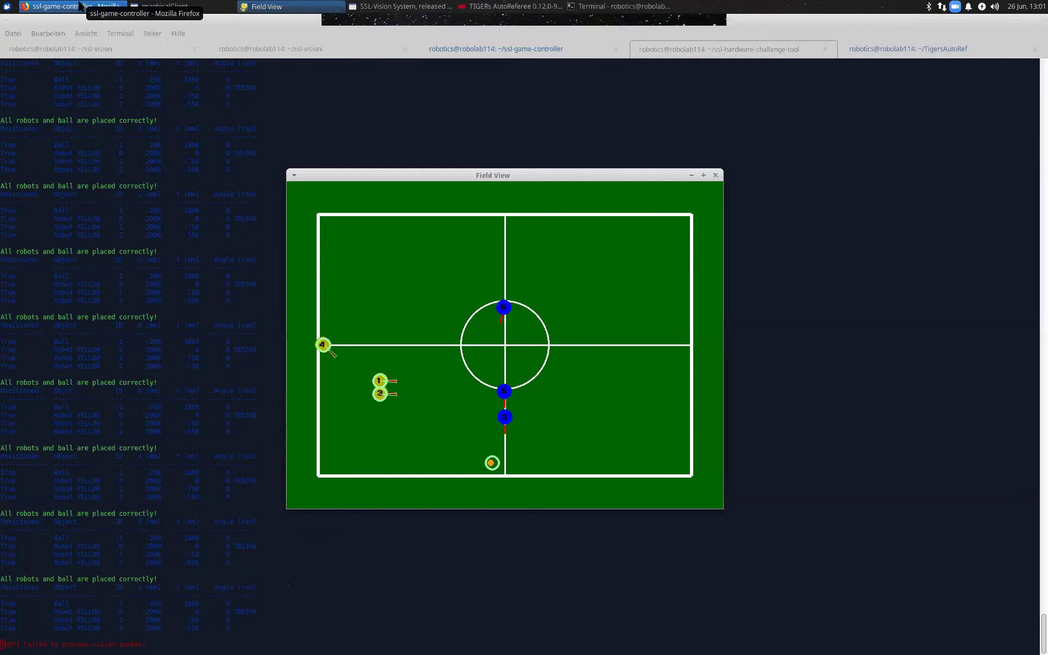
left_click_drag(500, 172, 409, 164)
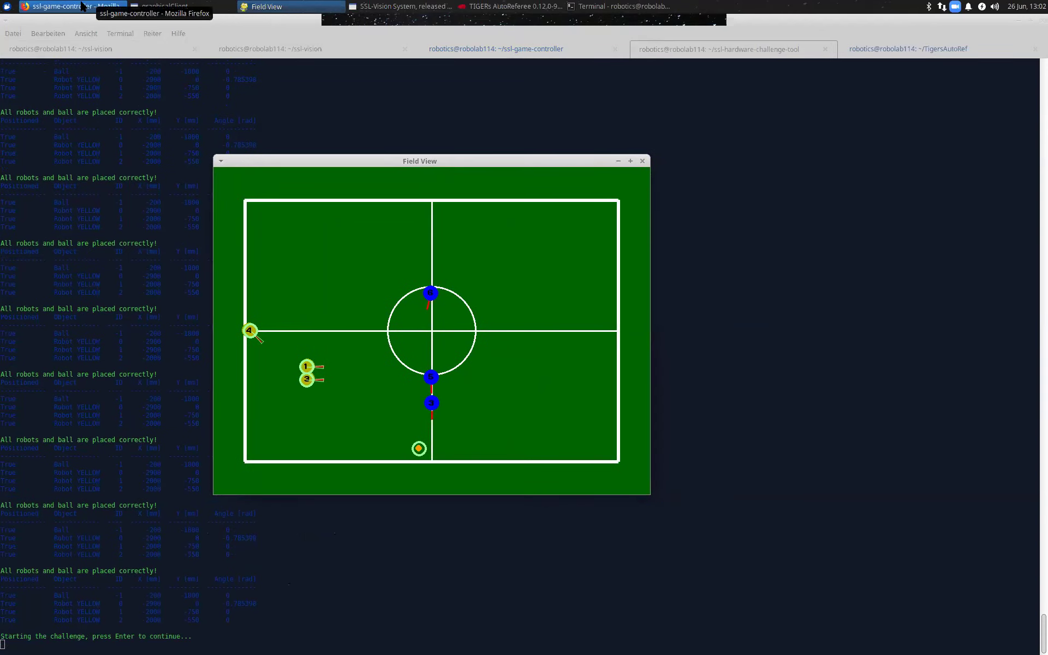
- Return to ssl-game-controller, put the game in Stop, and order a direct kick for the blue team
left_click(81, 6)
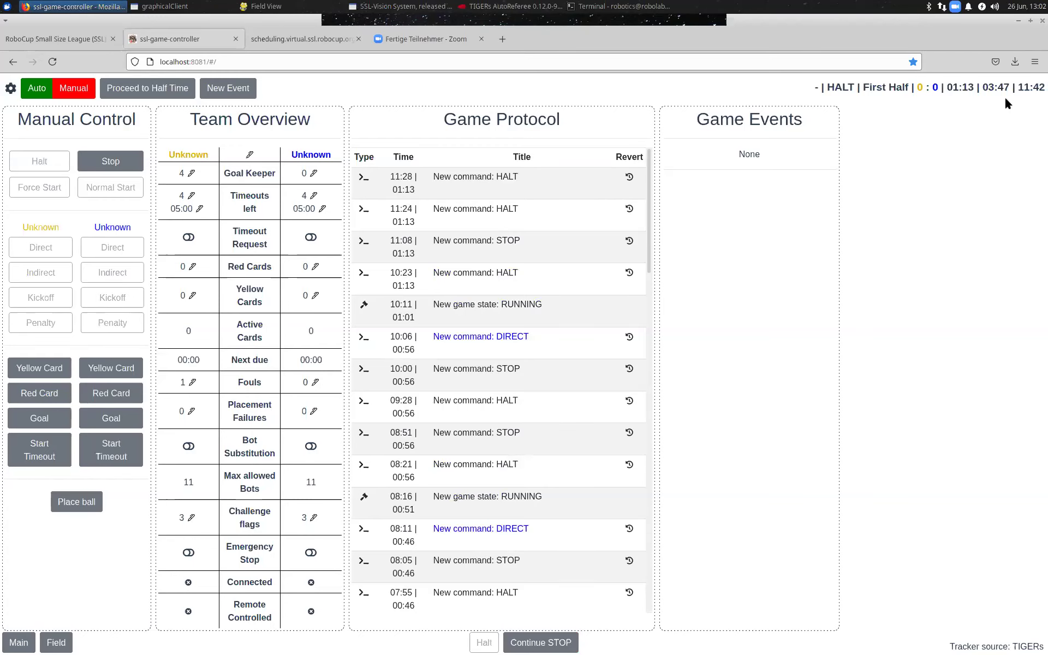
left_click(123, 162)
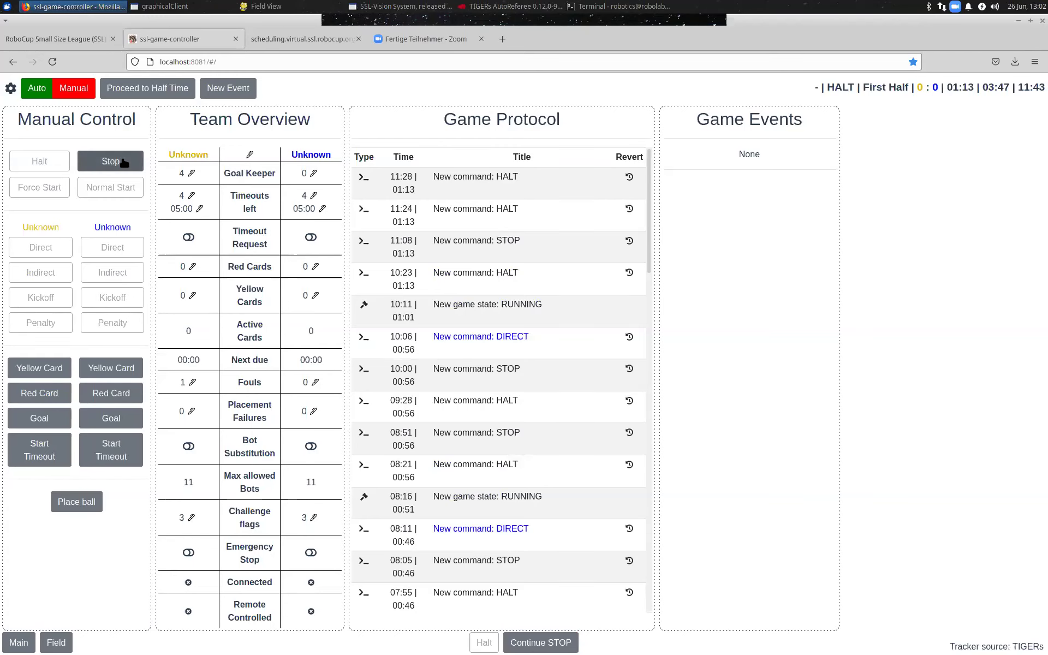
left_click(123, 162)
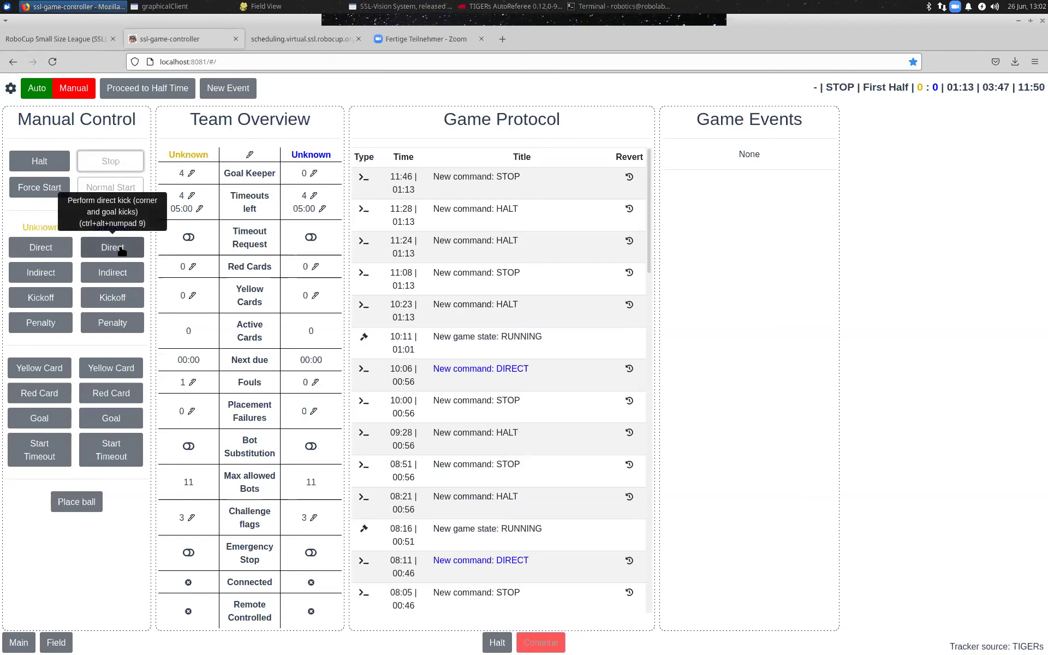
left_click(122, 251)
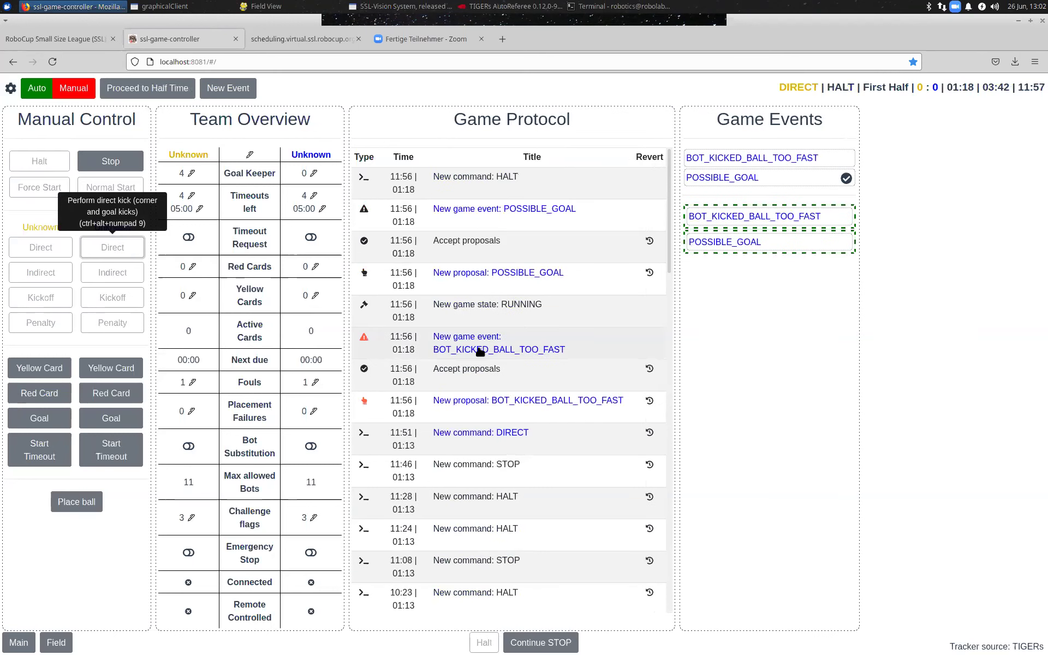
- Examine the details of the BOT_KICKED_BALL_TOO_FAST and POSSIBLE_GOAL proposals in the game protocol
left_click(527, 409)
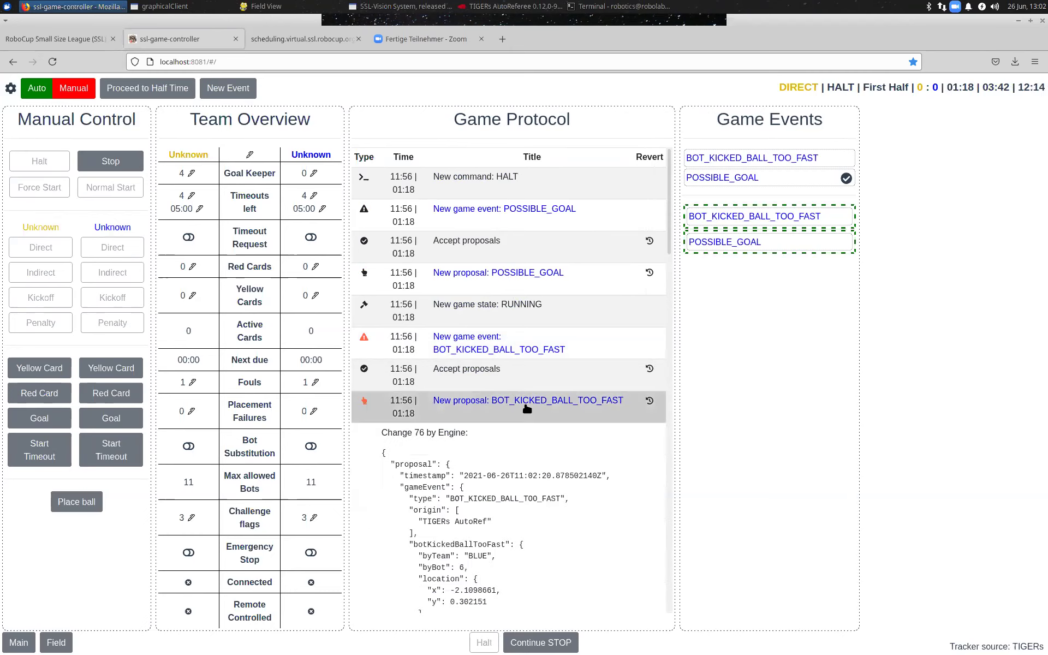
scroll(527, 408, "down", 2)
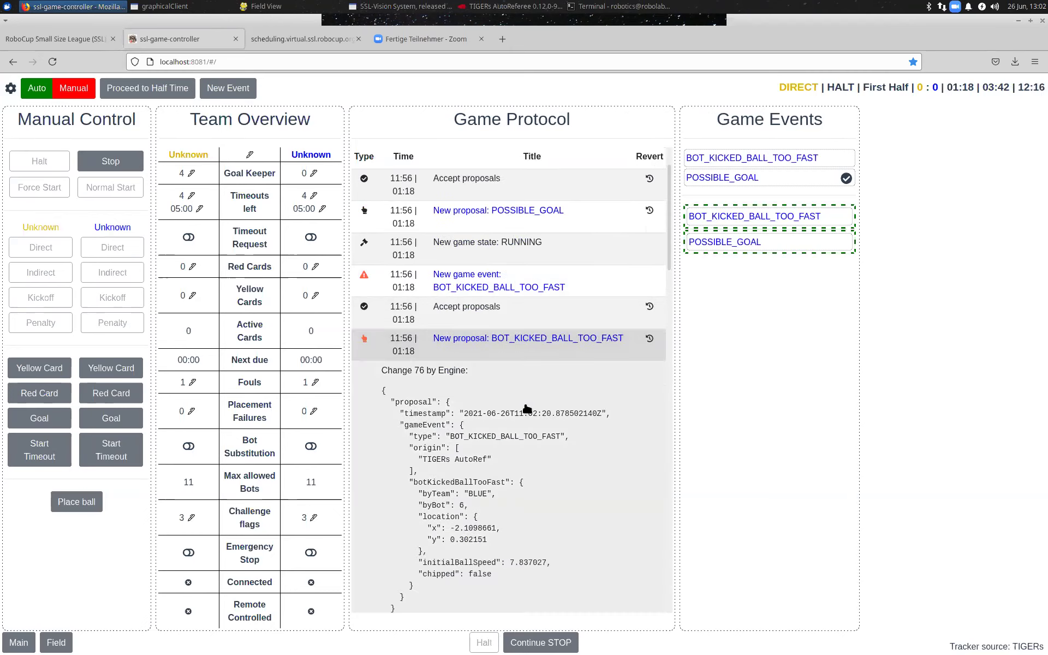
left_click(520, 358)
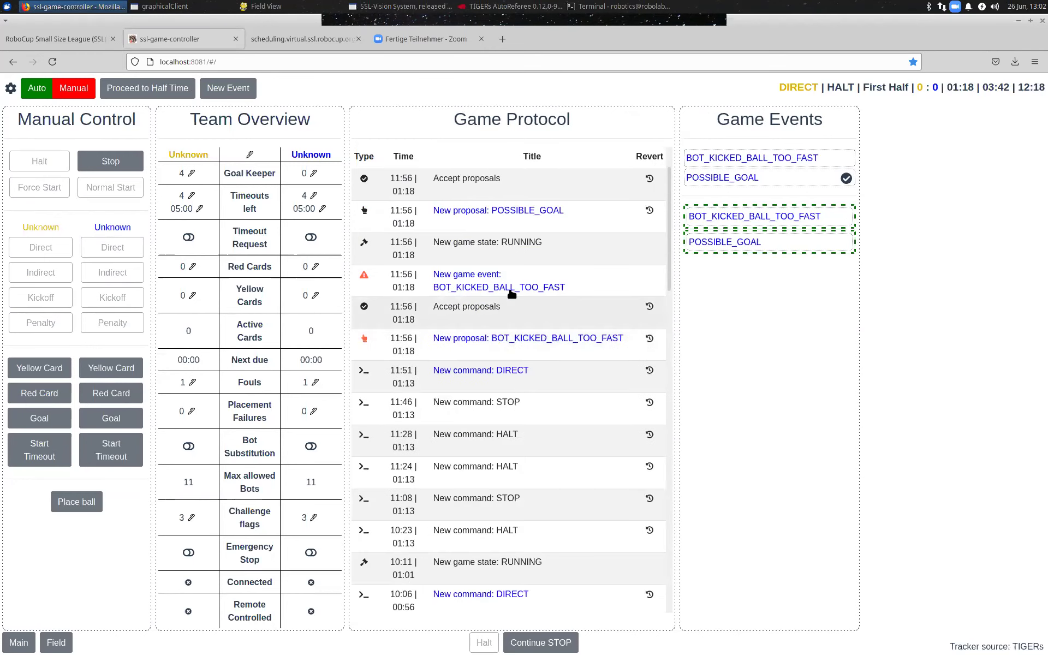
left_click(519, 352)
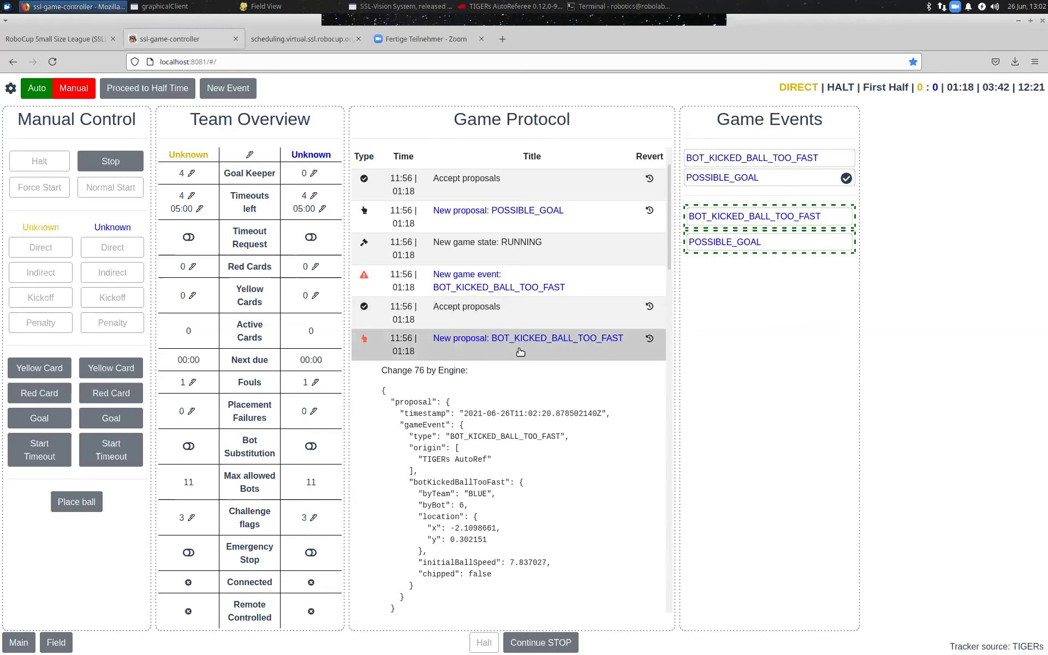
left_click(520, 352)
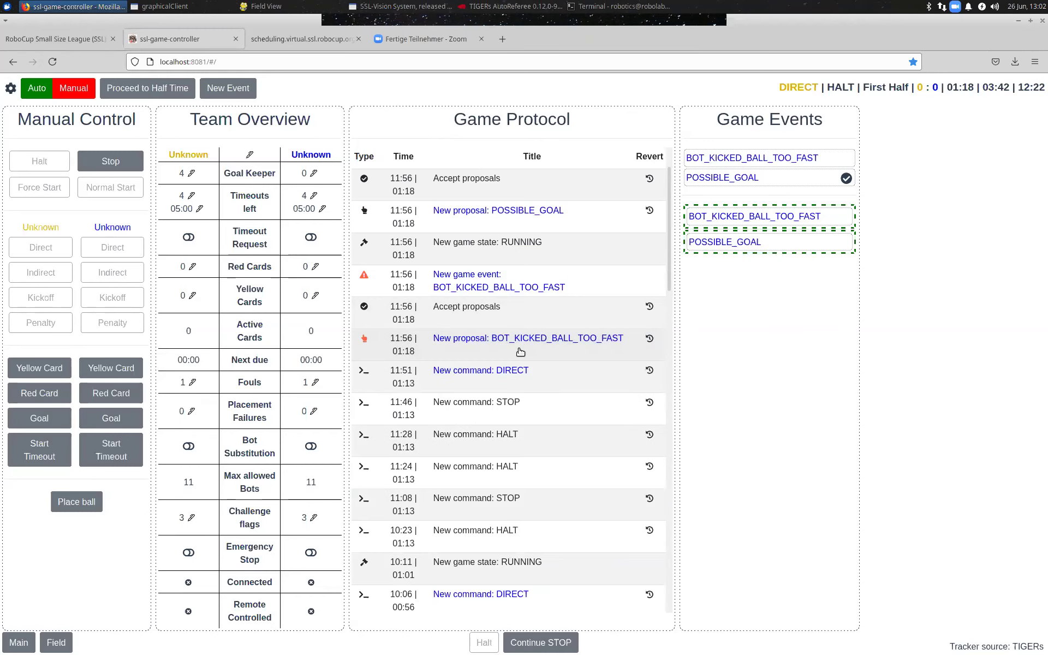
left_click(520, 352)
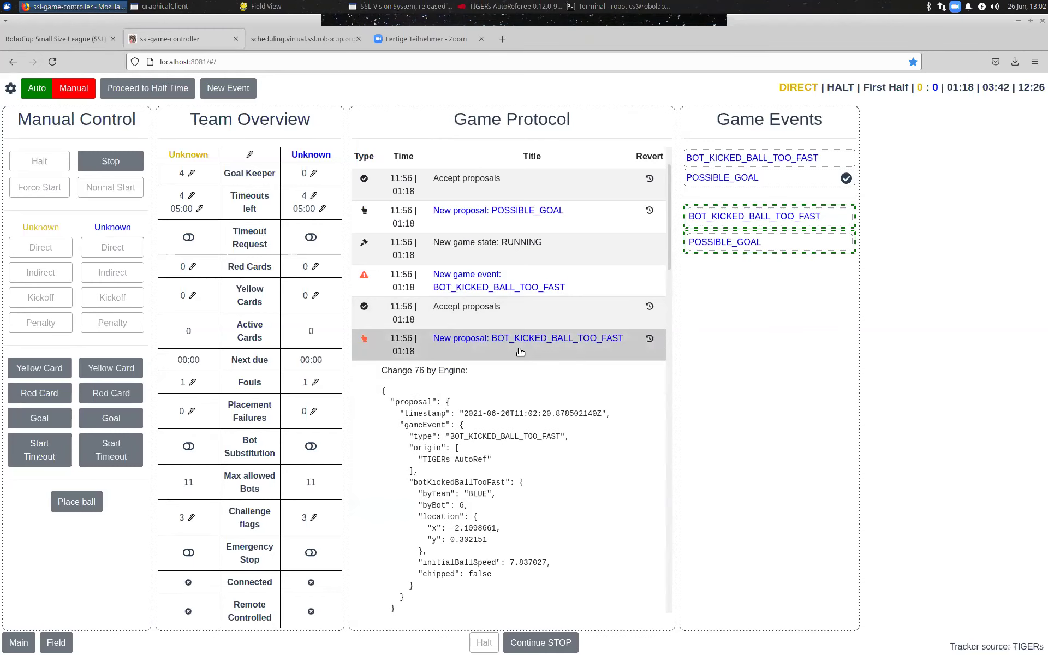
left_click(520, 352)
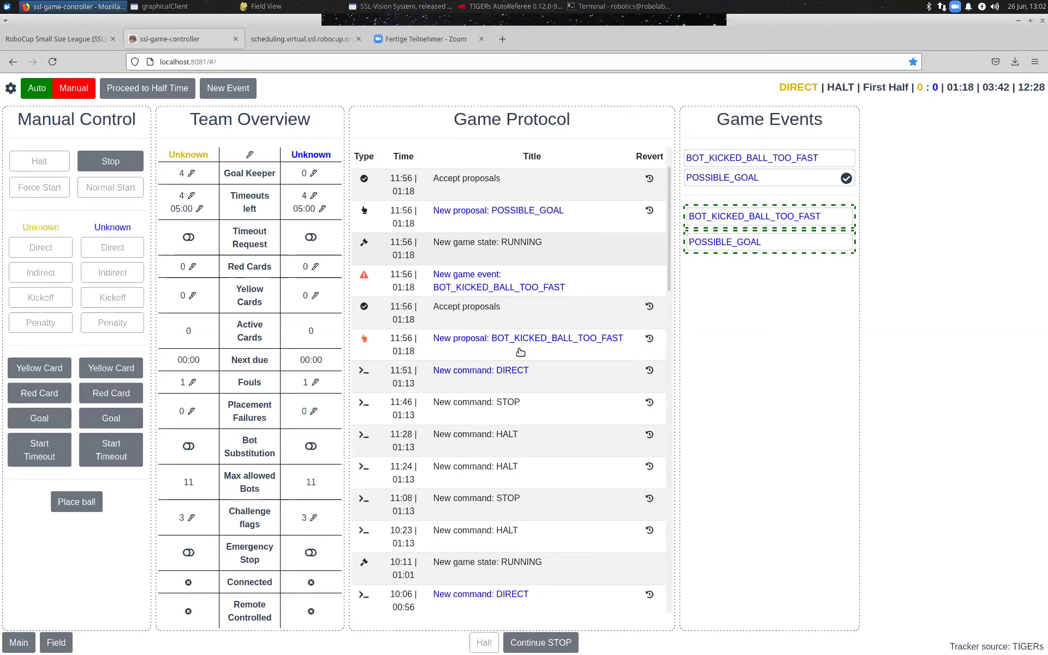
left_click(513, 222)
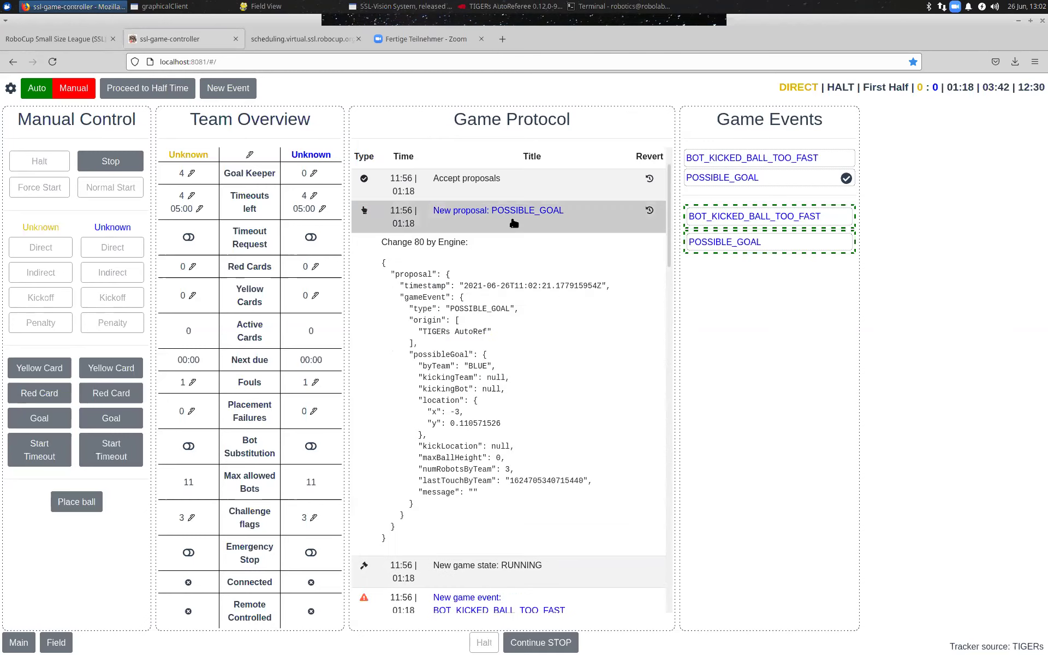
left_click(513, 223)
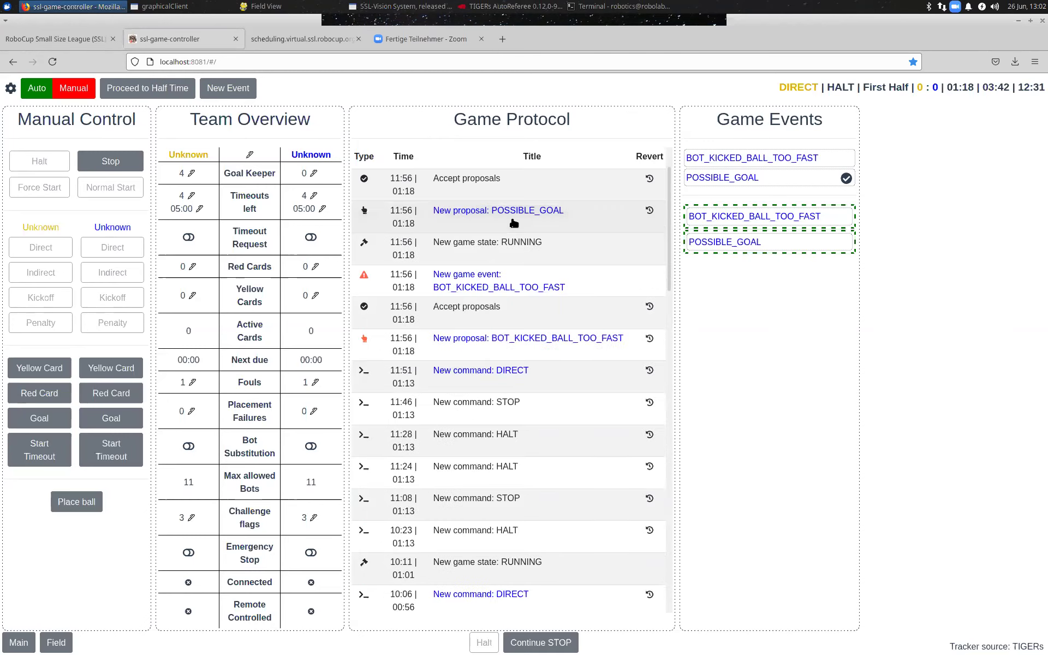
left_click(536, 343)
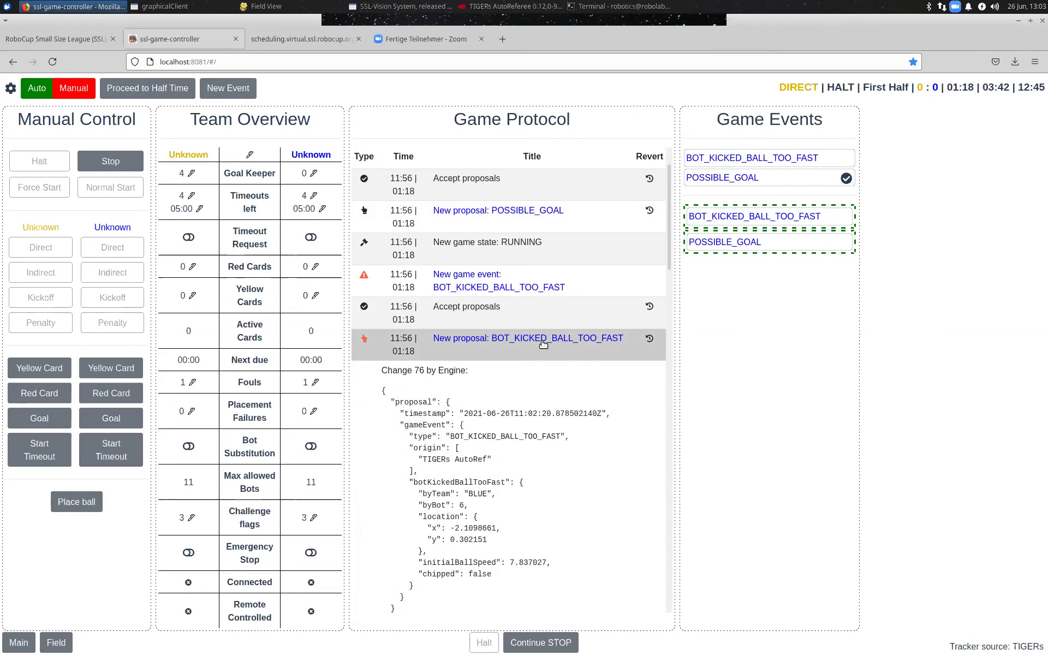
left_click(543, 343)
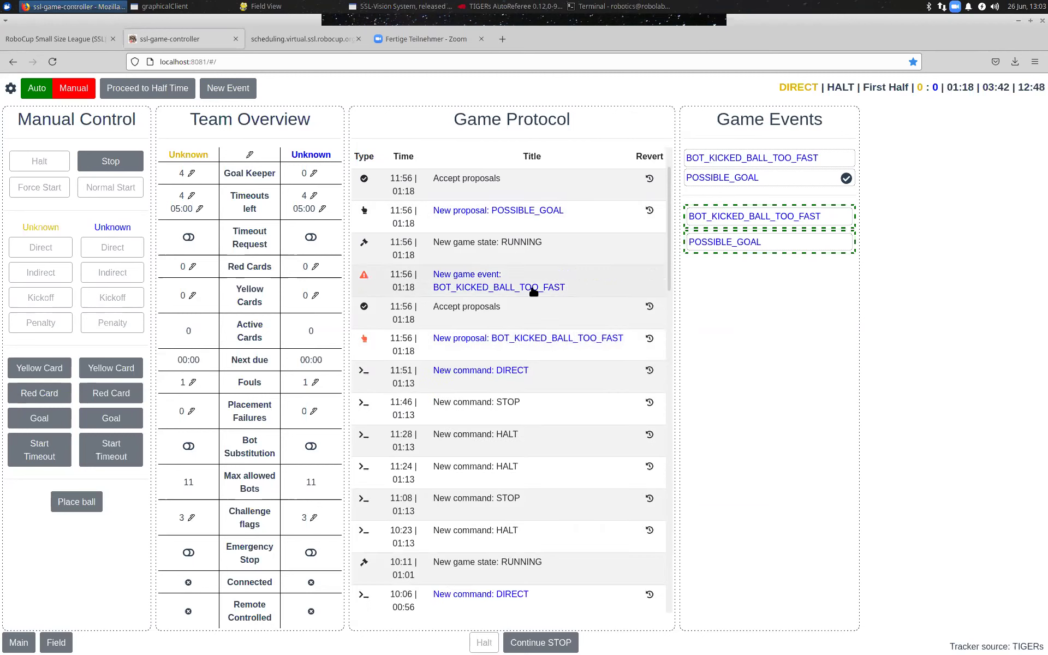
- Put the game in Stop and set the handling of all game events to Ignore in the settings
left_click(6, 101)
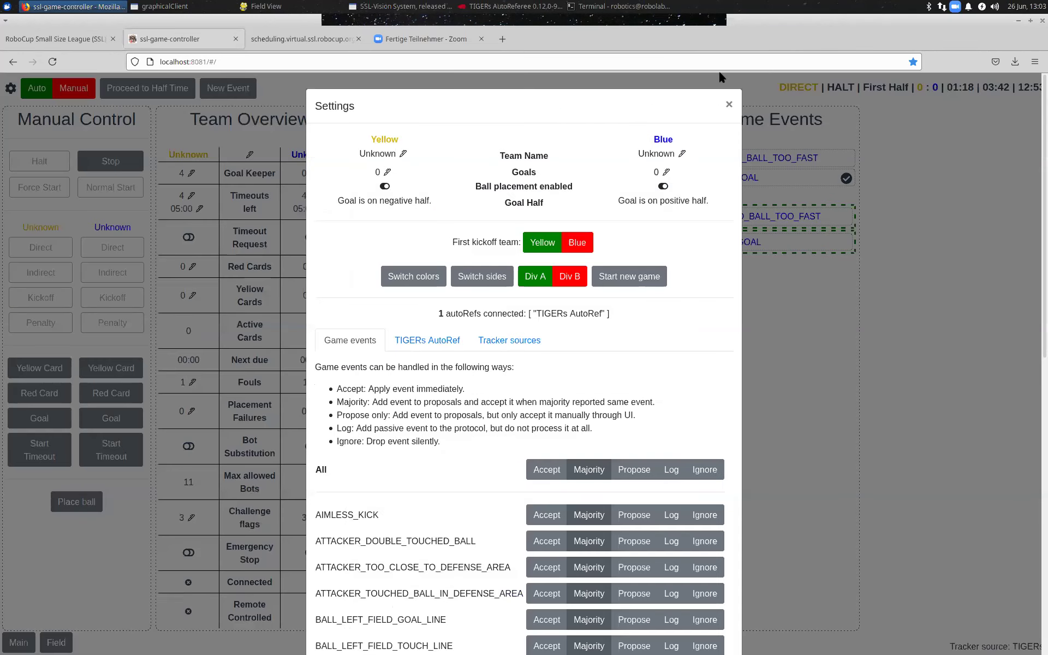
left_click(728, 105)
left_click(109, 162)
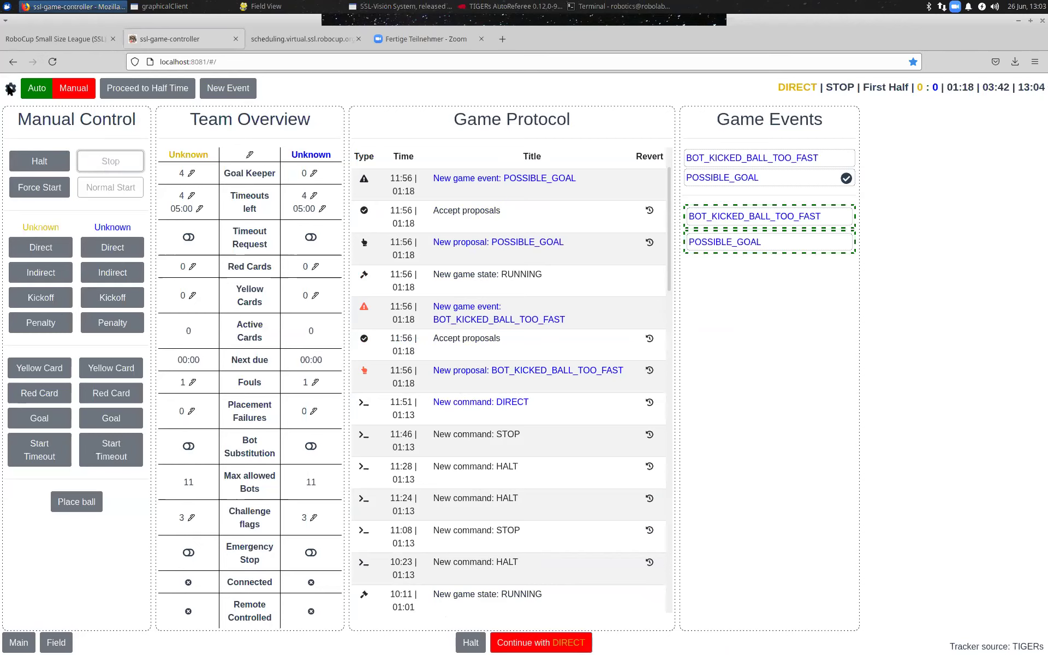
left_click(9, 89)
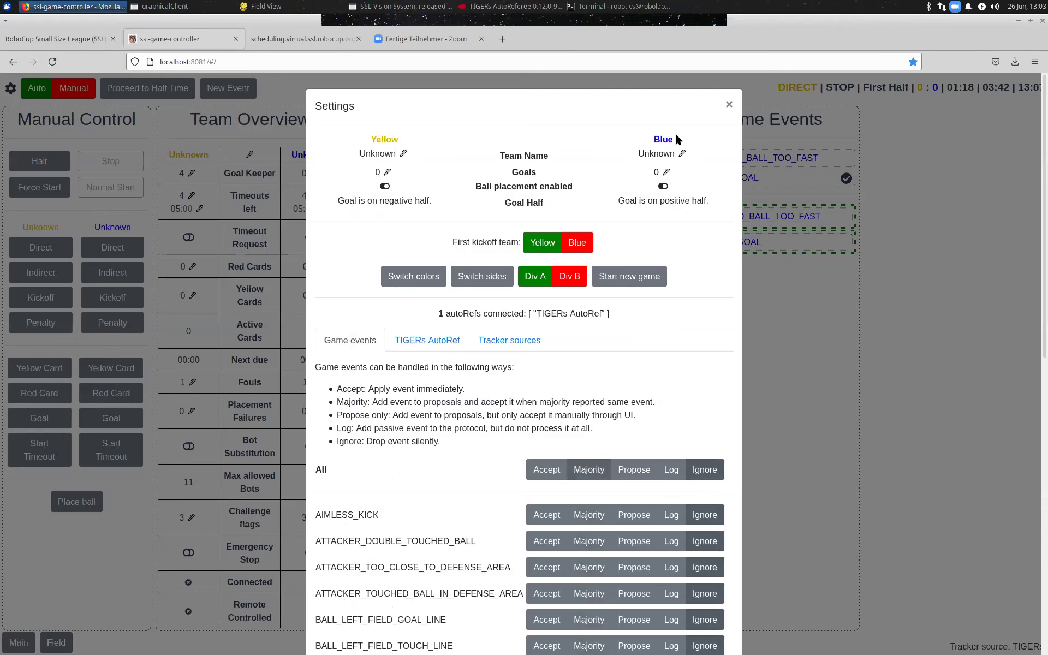
key("Escape")
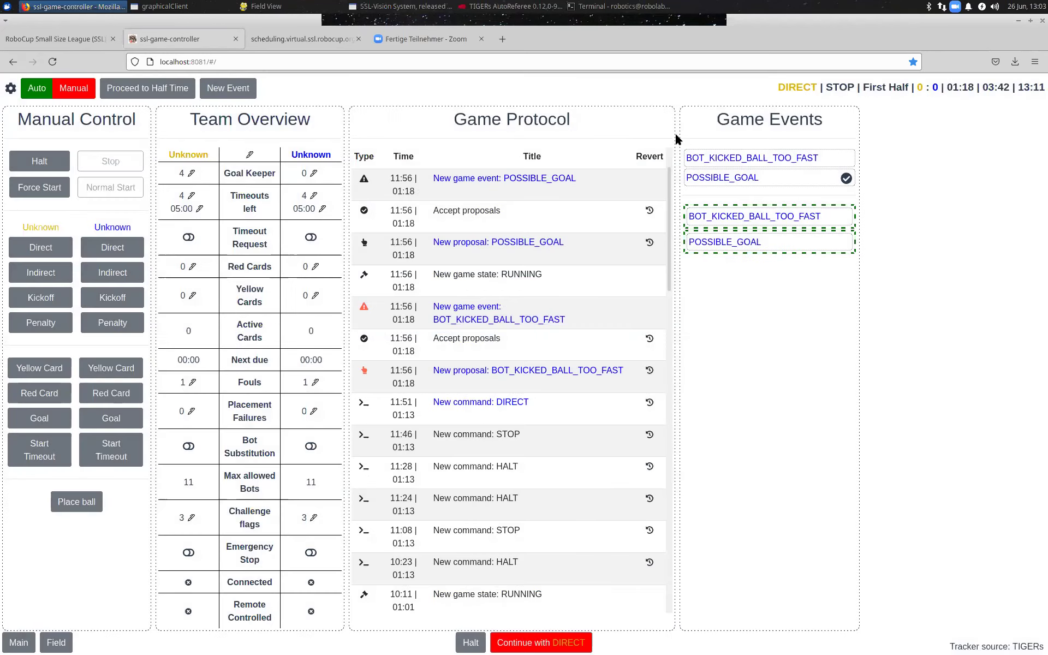
- Switch to the terminal, interrupt and relaunch the challenge 1 manager, and reposition its Field View window
left_click(608, 6)
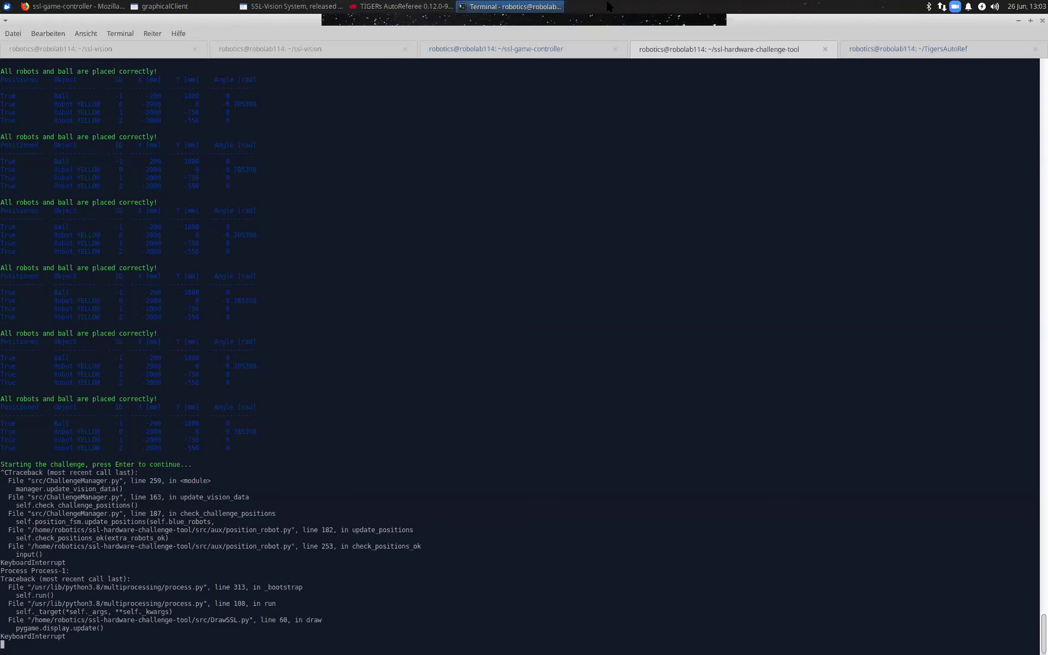
key("Up")
key("Return")
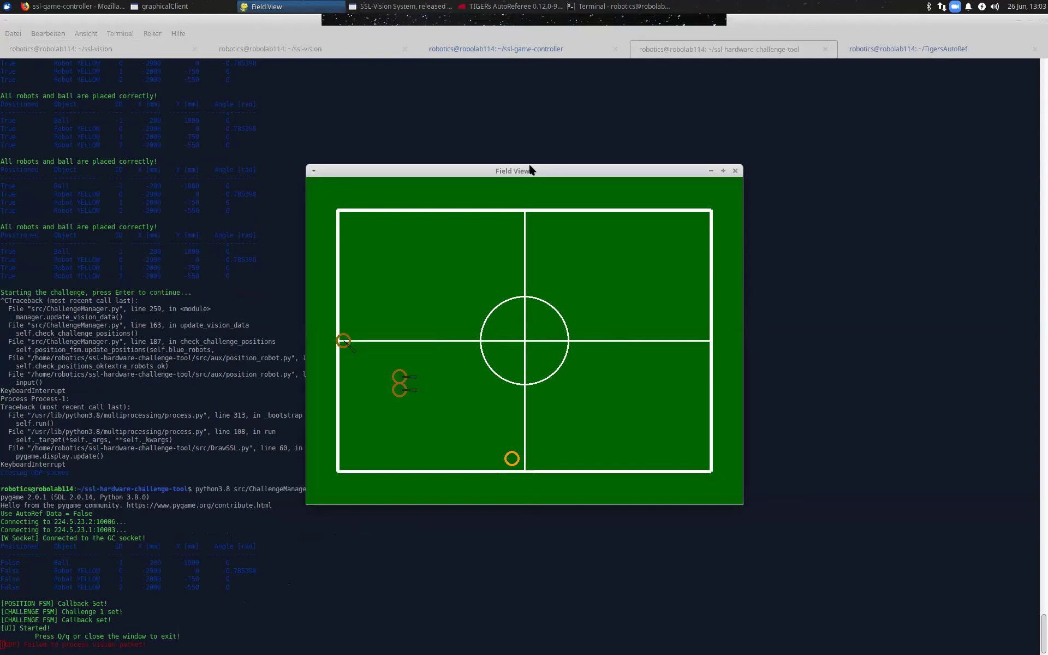
left_click_drag(529, 165, 527, 162)
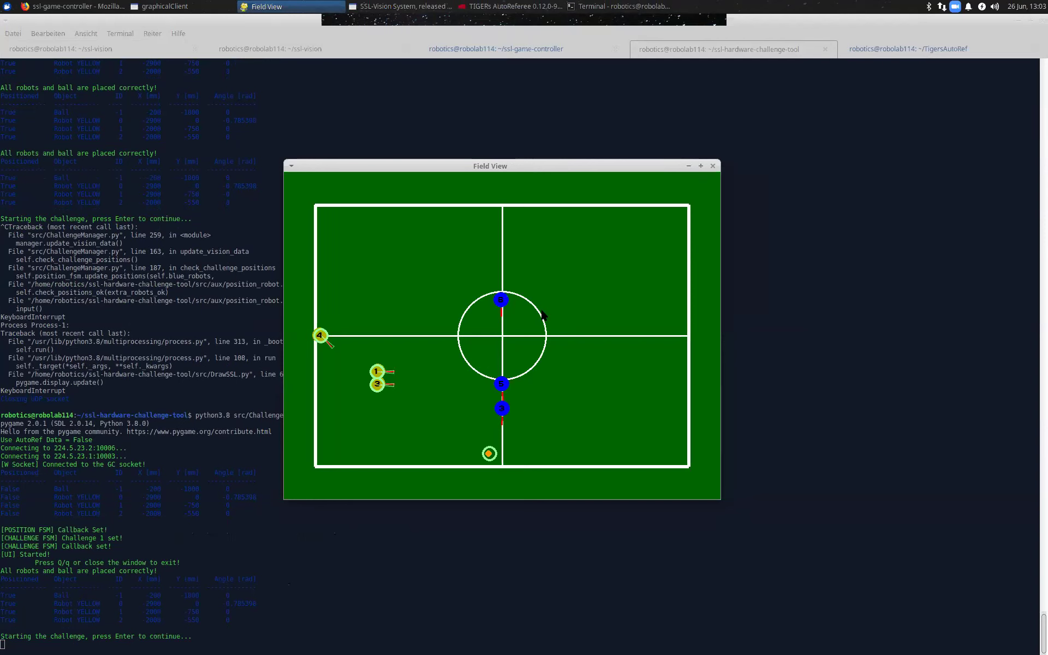
- Return to ssl-game-controller and run a blue direct kick, starting from Stop and ending with Halt
left_click(59, 7)
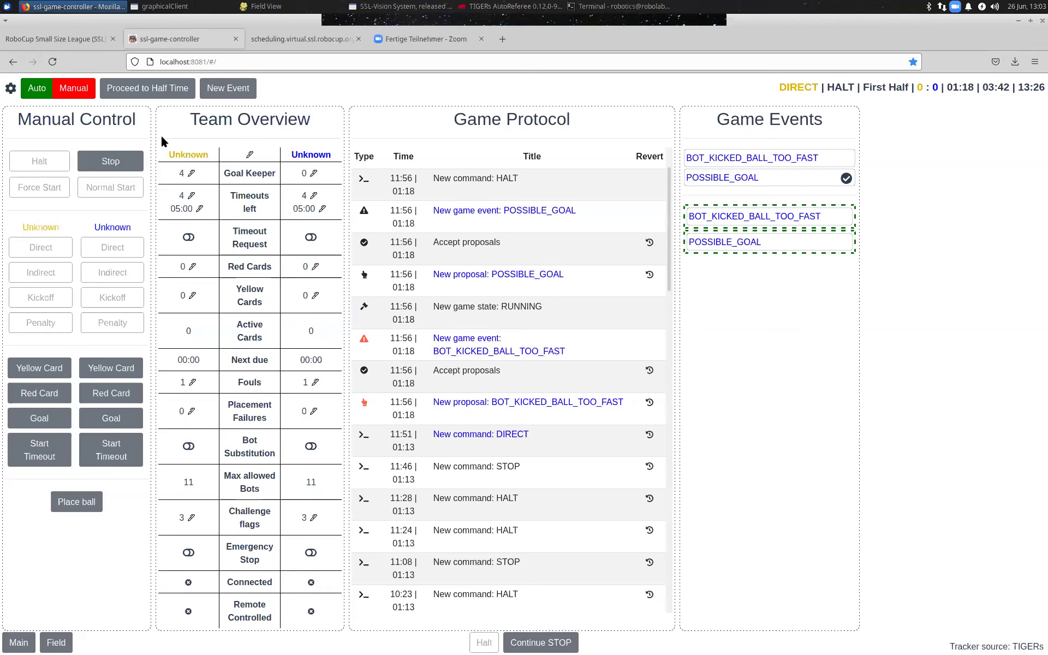
left_click(122, 164)
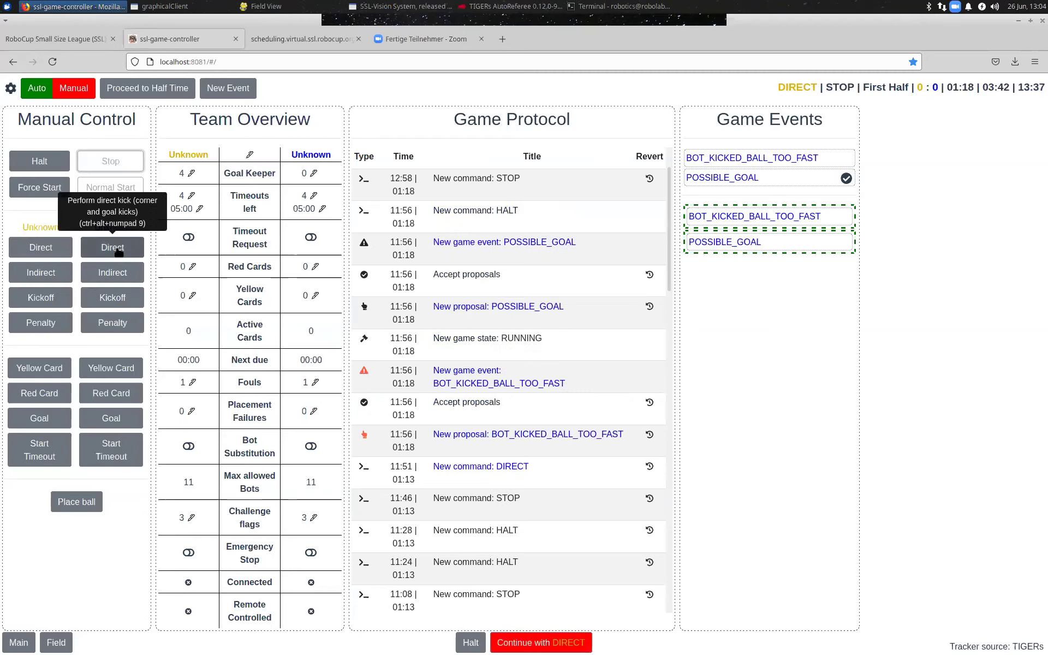
left_click(118, 250)
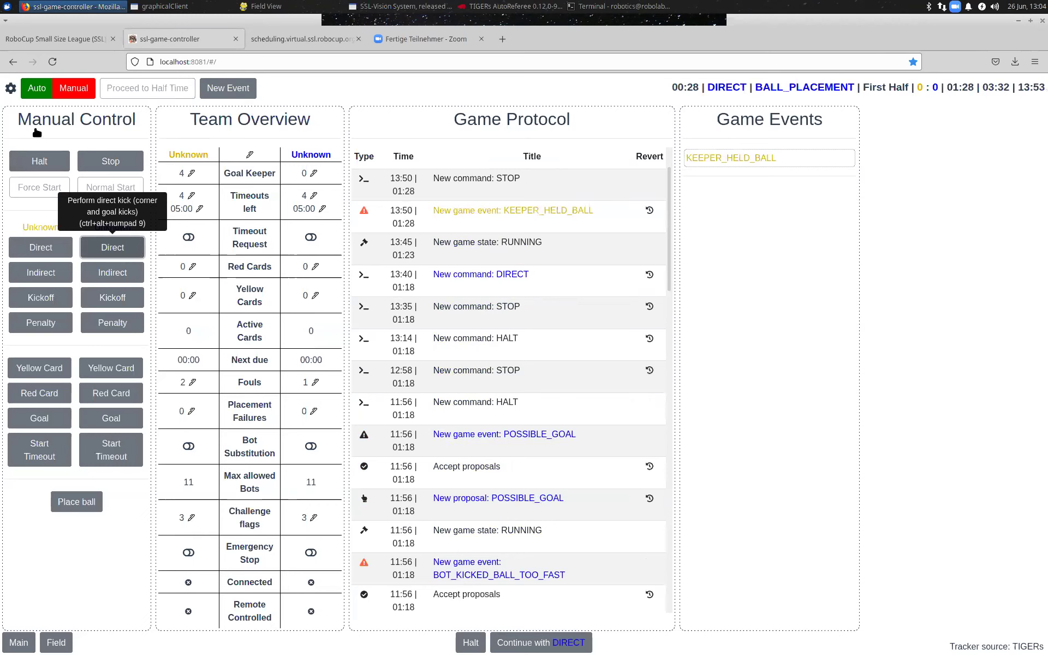
left_click(32, 162)
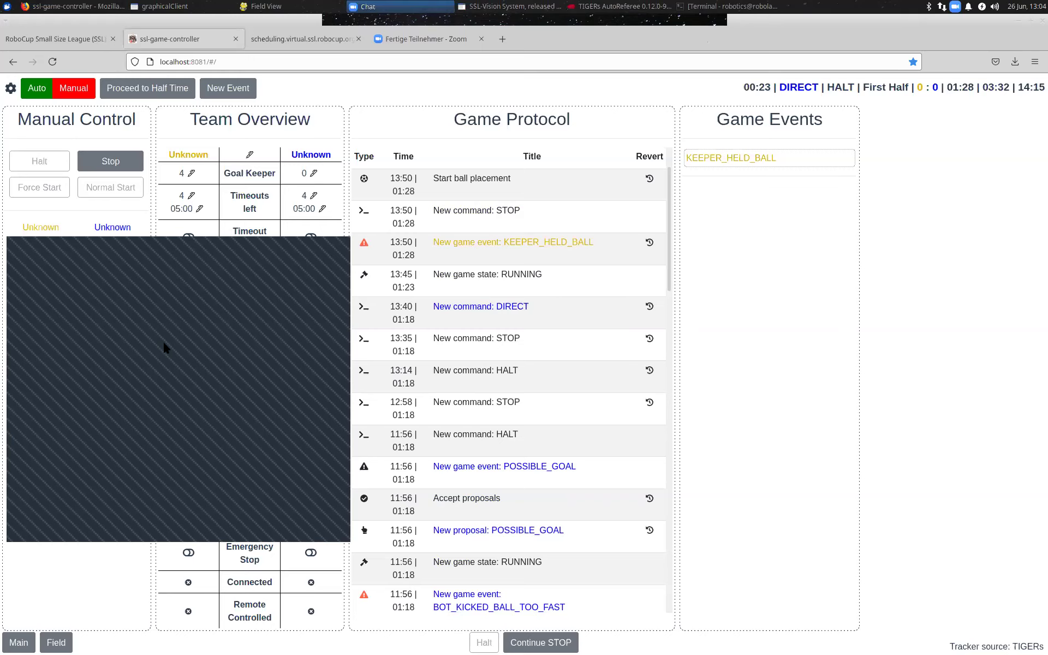
- Set the handling of all game events to Ignore and close the game settings
left_click(11, 90)
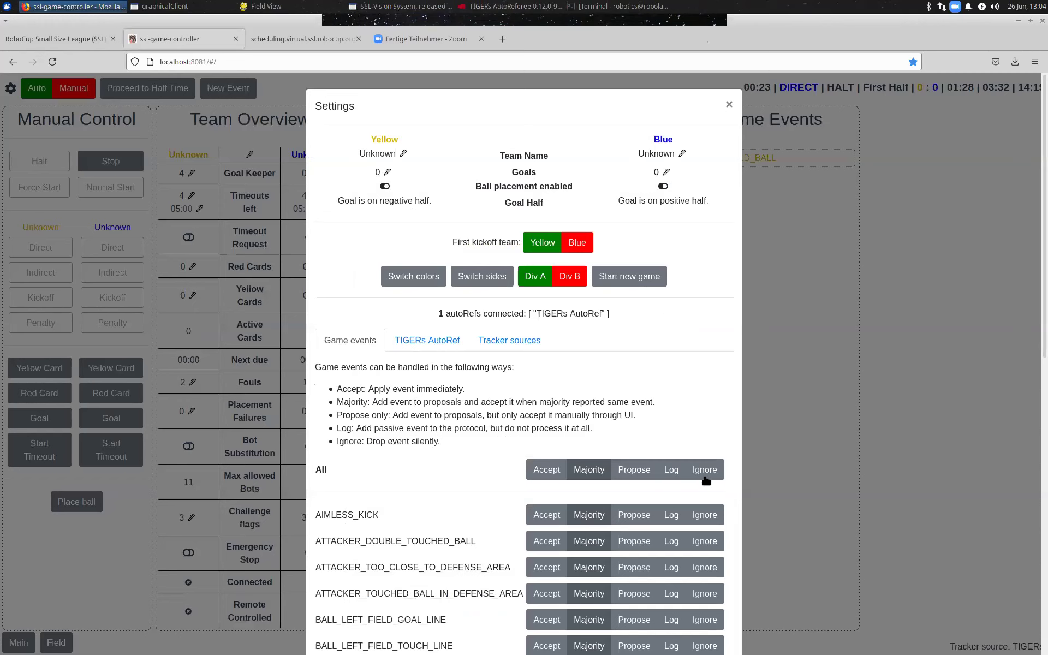
left_click(704, 478)
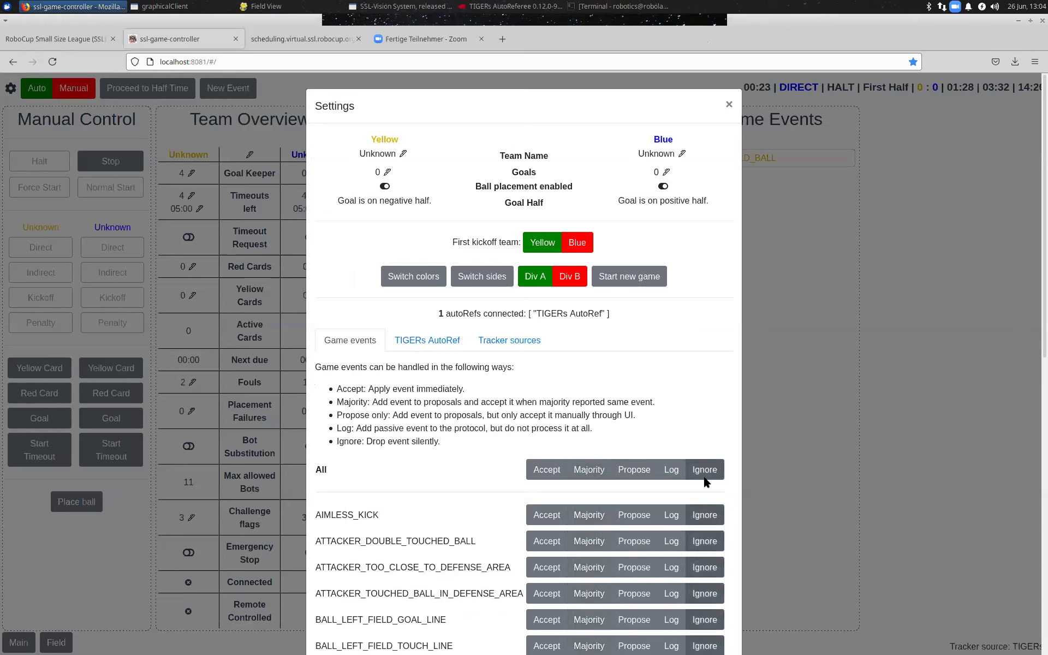
left_click(730, 107)
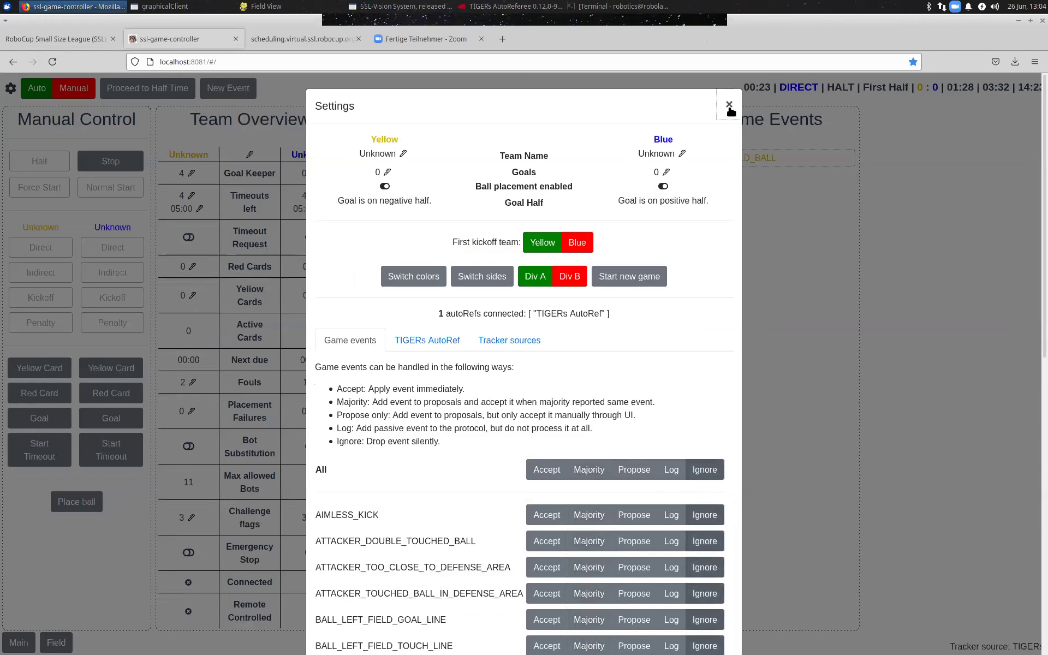
- Close the game settings and put the game in Stop
left_click(296, 129)
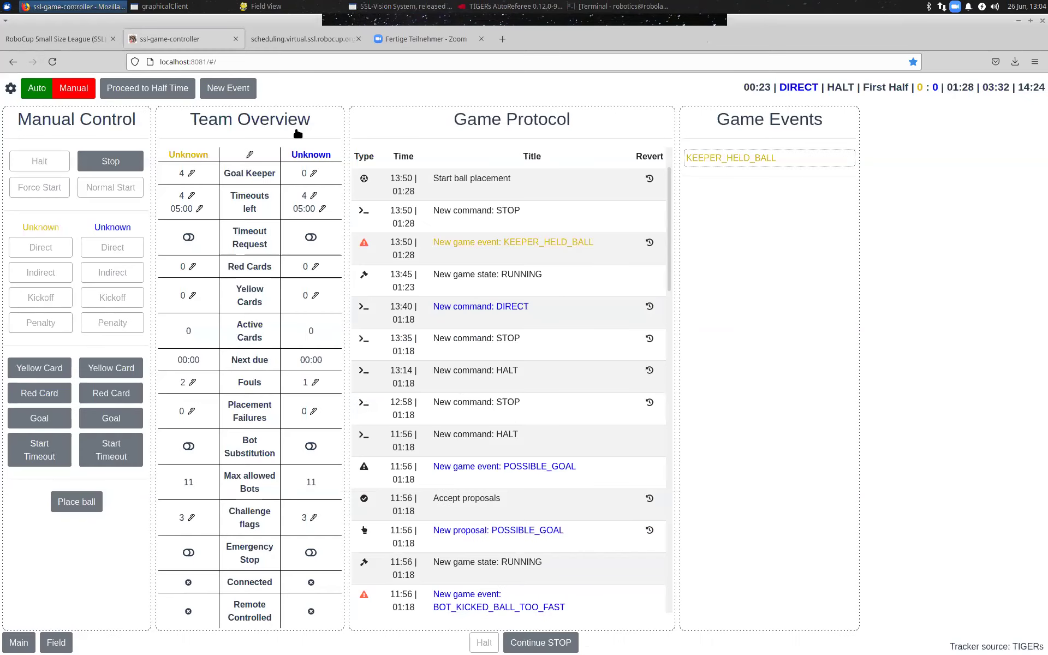
left_click(110, 155)
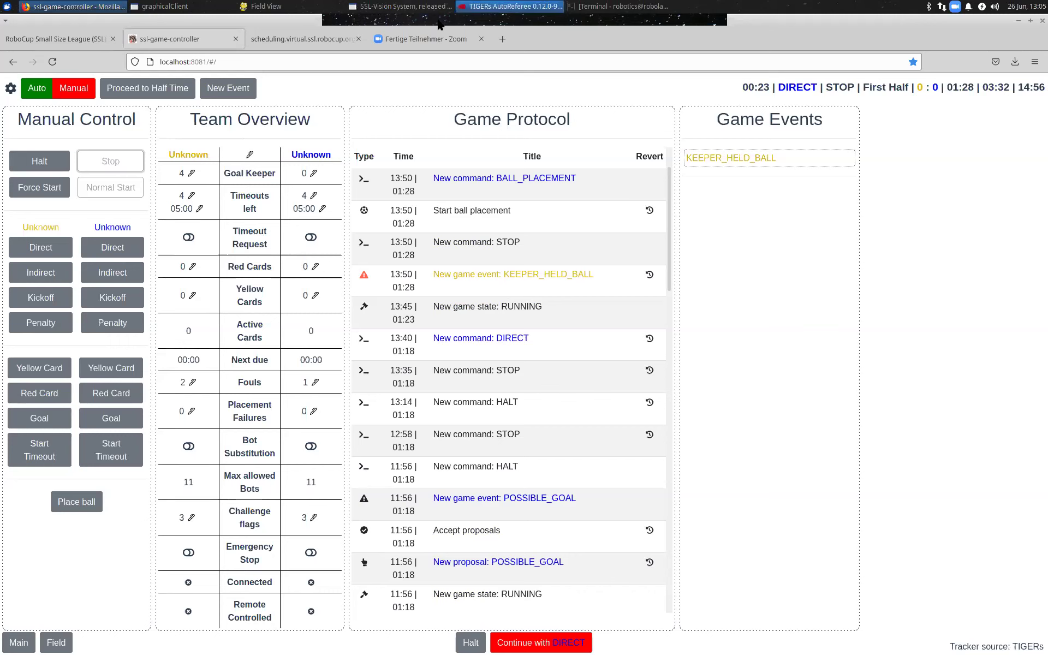
- Switch to the terminal, move its window aside, and interrupt and relaunch the challenge 1 manager with scenario file hwc1s04.json
left_click(617, 6)
left_click_drag(232, 75, 874, 315)
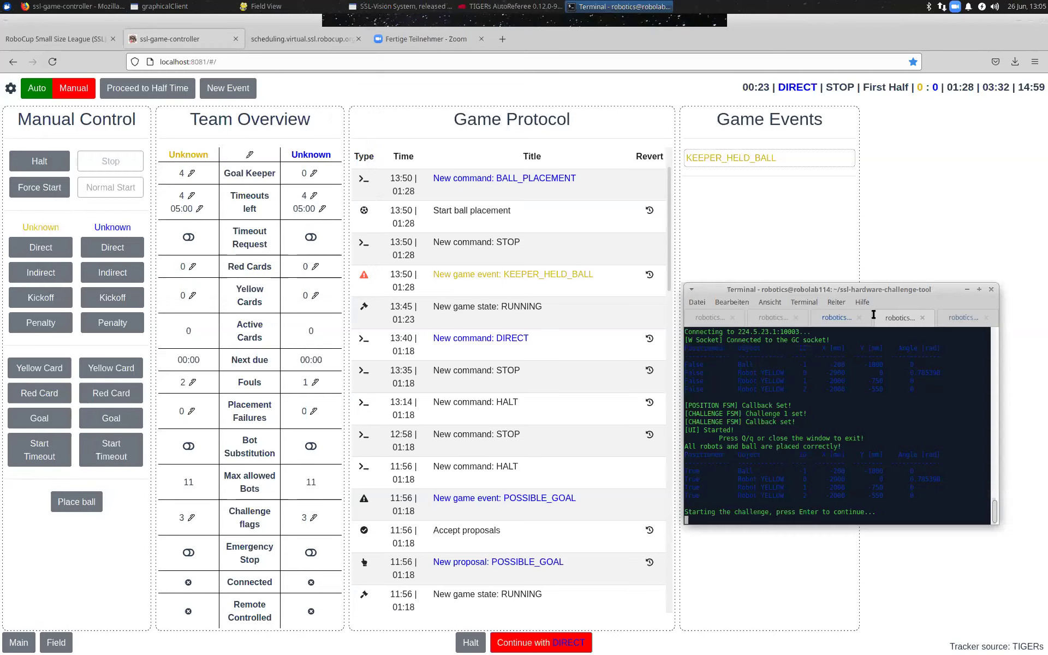
key("ctrl+c")
key("Up")
key("Left")
key("Left")
key("Left")
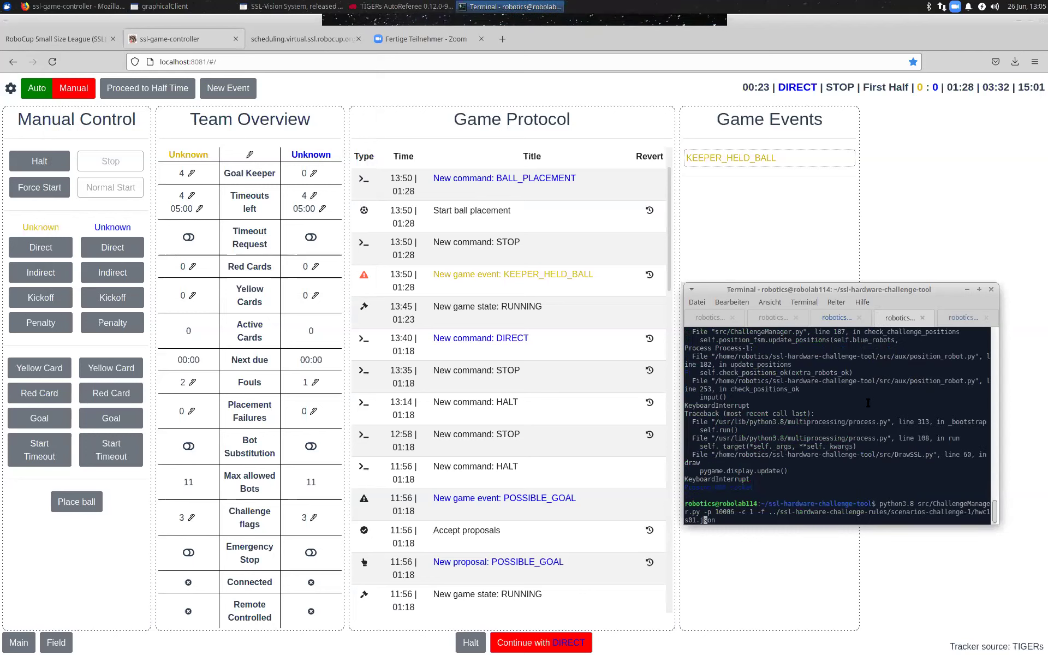
key("Left")
key("Left")
key("BackSpace")
type("4")
key("Return")
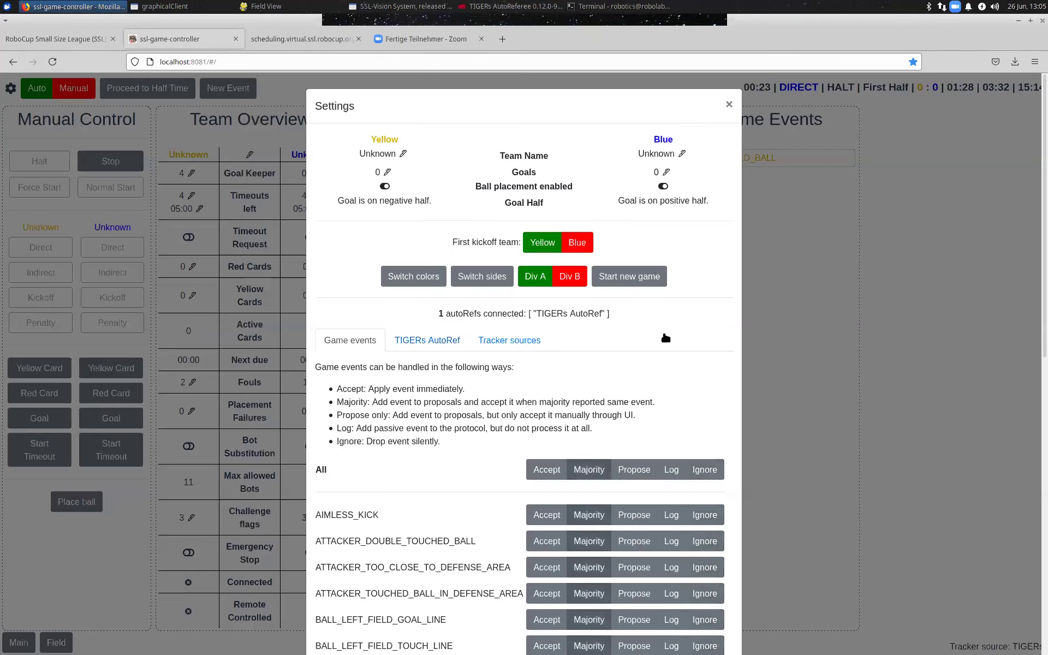
- Close the game settings and shift the Field View window slightly
left_click(729, 104)
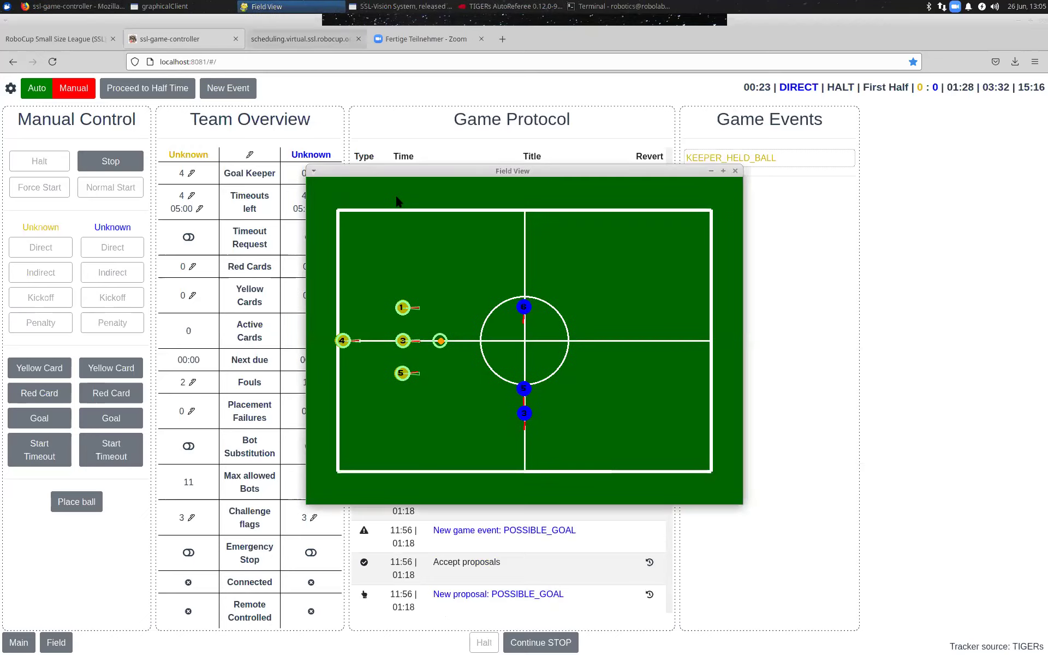
left_click_drag(514, 175, 519, 176)
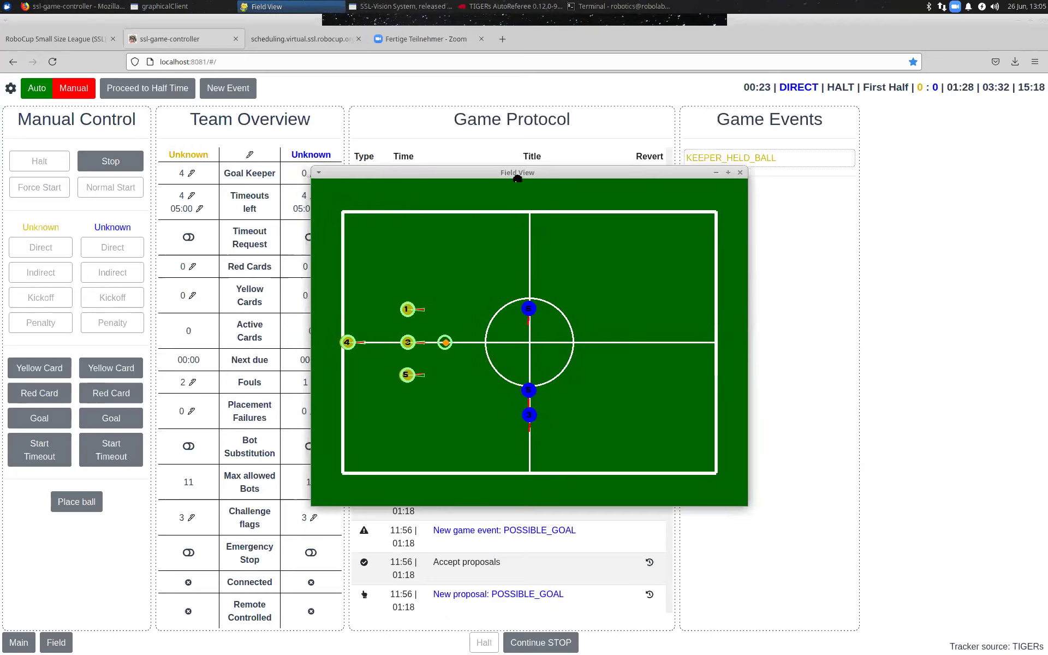
- Return to ssl-game-controller, put the game in Stop, and give the blue team a direct kick
left_click(368, 96)
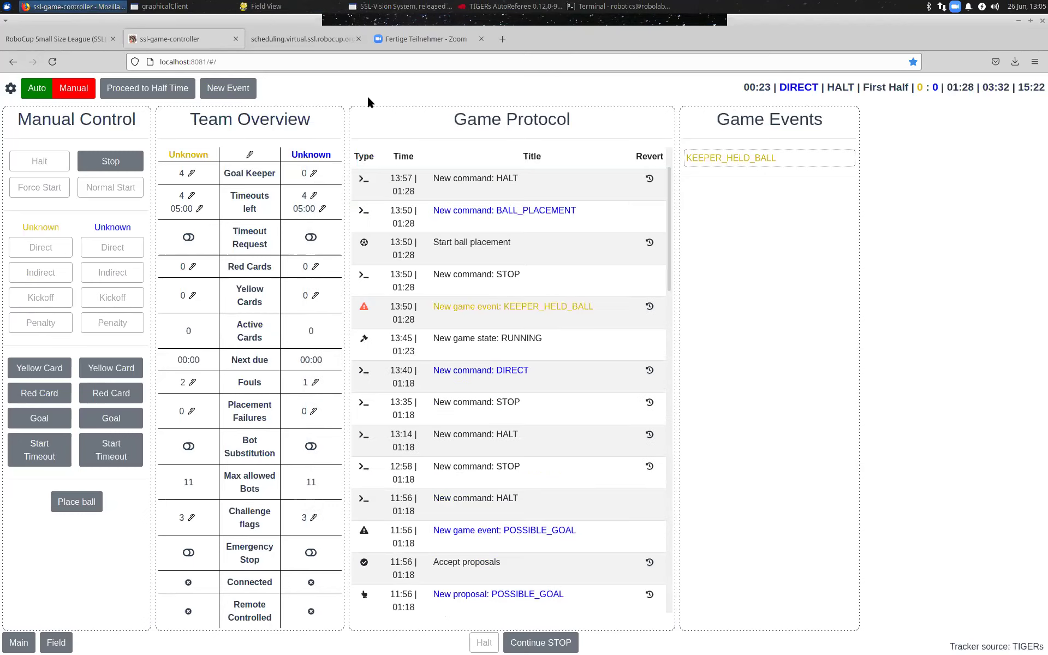
left_click(118, 165)
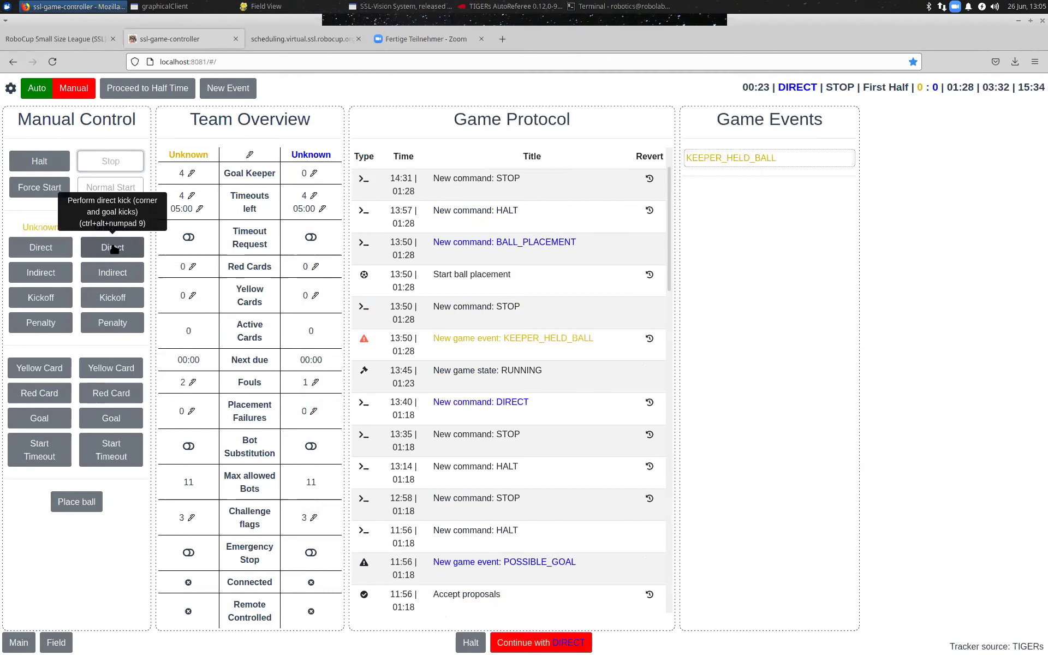
left_click(114, 248)
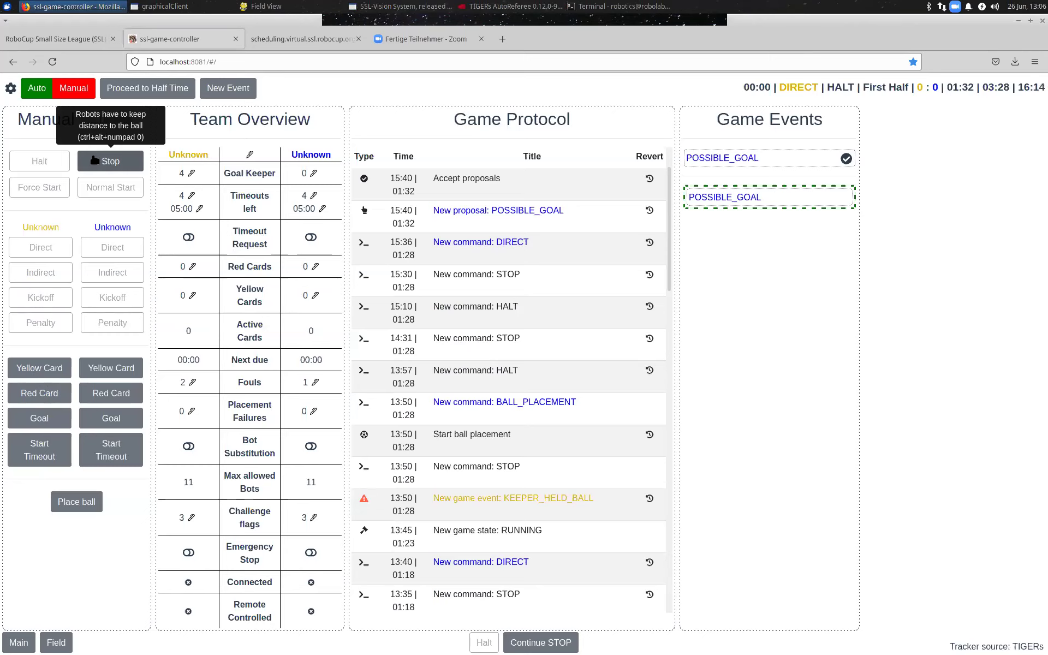
- Set the handling of all game events to Ignore in the settings and put the game in Stop
left_click(10, 90)
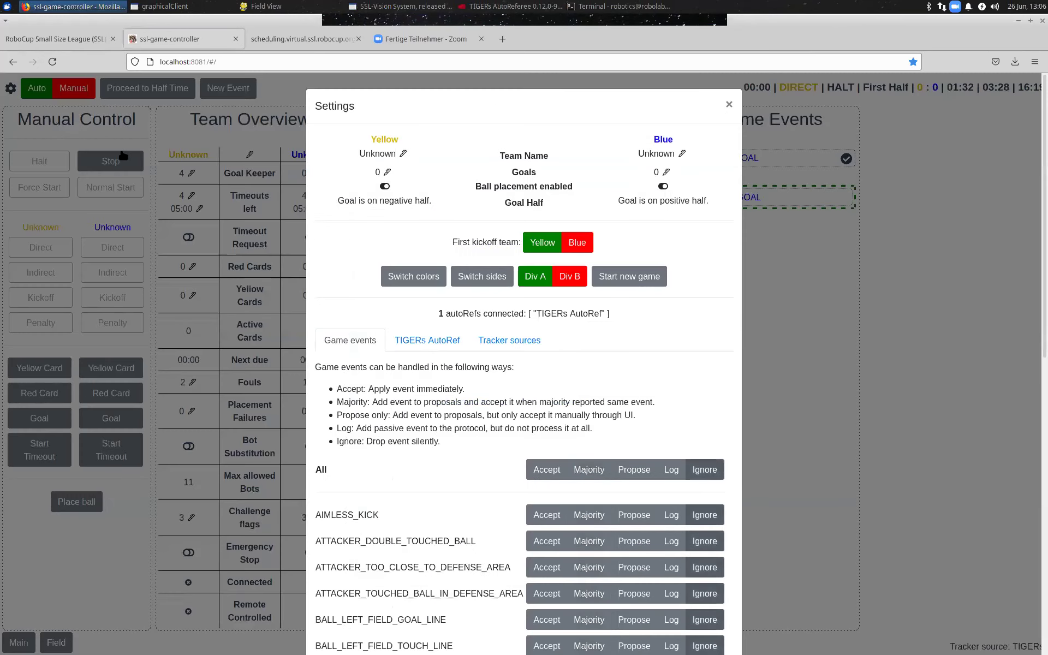
left_click(123, 157)
left_click(123, 158)
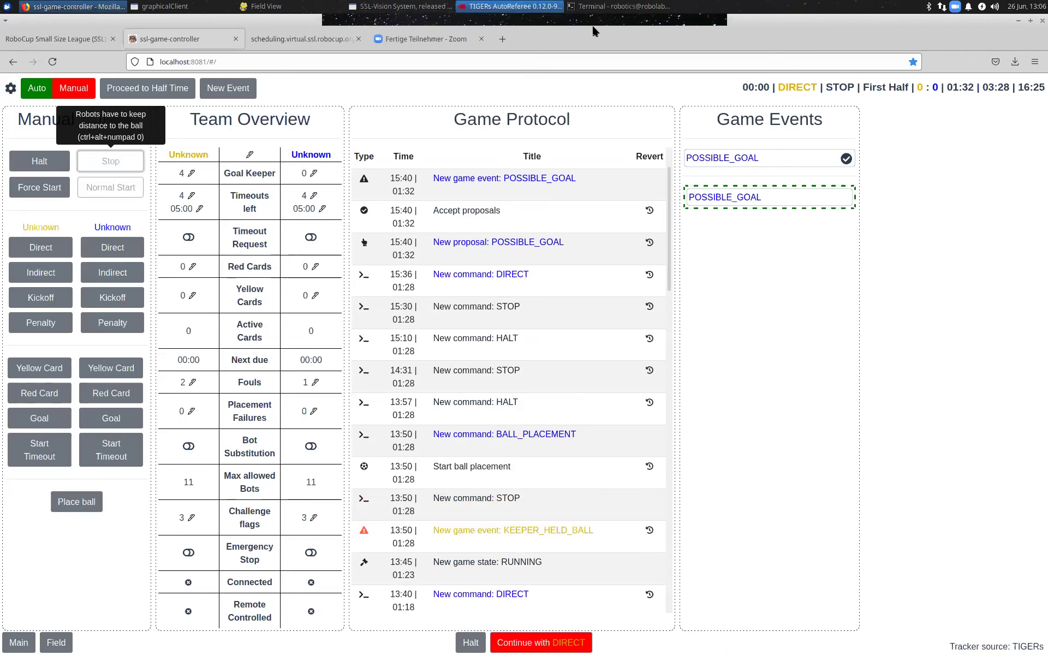
- Switch to the terminal, interrupt the challenge manager, and change the scenario file in its launch command to hwc1s05.json
key("alt+Tab")
key("ctrl+c")
key("Up")
key("Left")
key("Left")
key("Left")
key("Left")
key("Left")
key("Left")
key("Left")
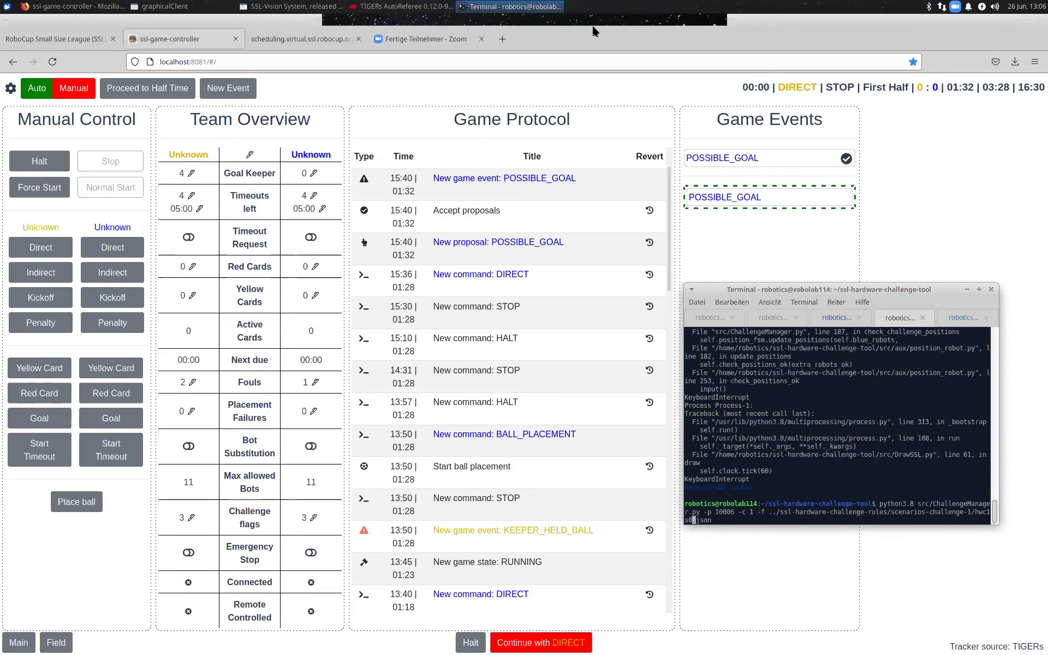
type("5")
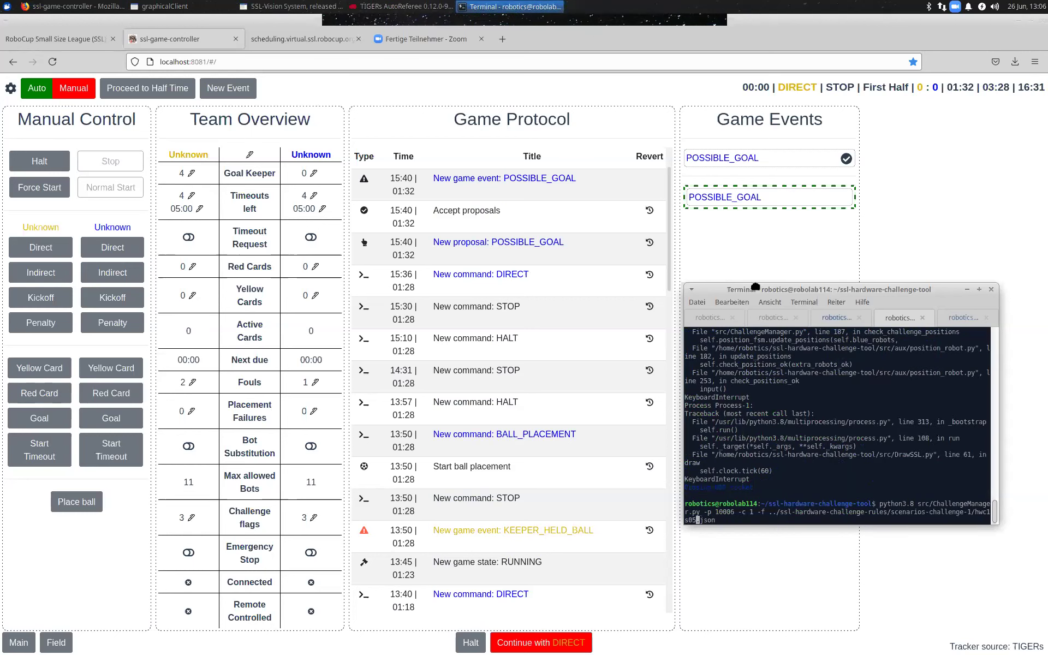
left_click_drag(756, 285, 756, 287)
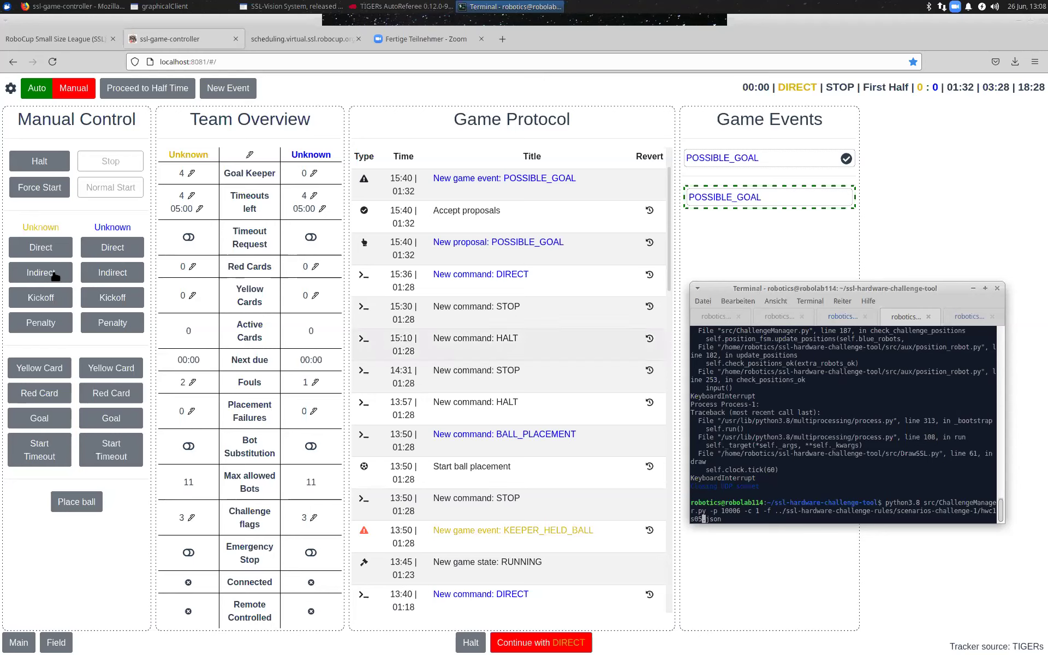
- Return to ssl-game-controller, set the handling of all game events to Majority, and close the settings
left_click(11, 88)
left_click(12, 88)
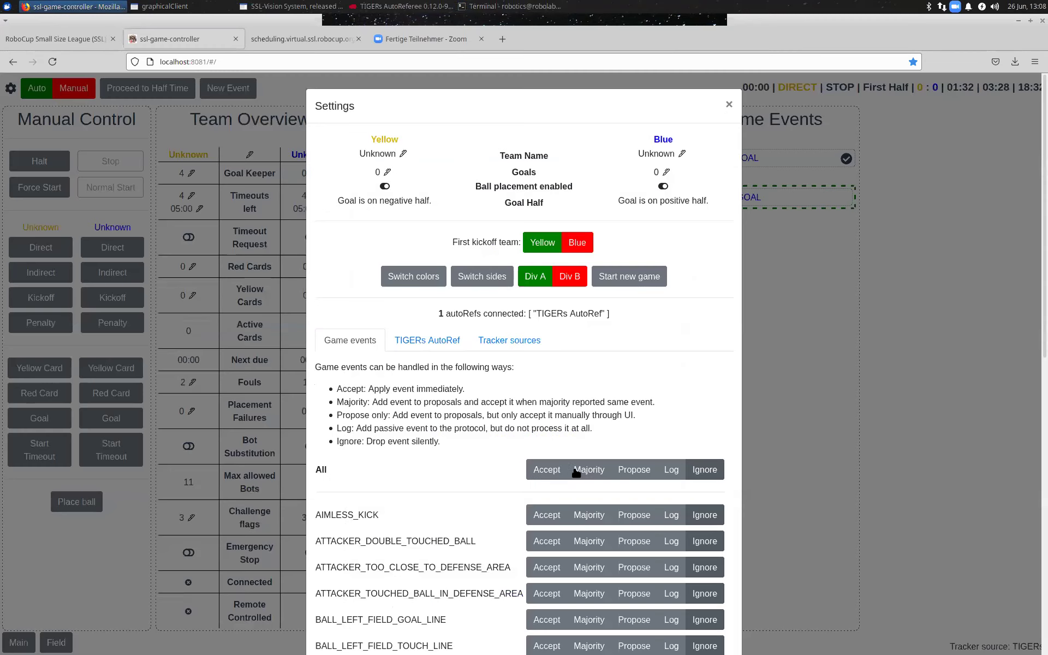
left_click(586, 470)
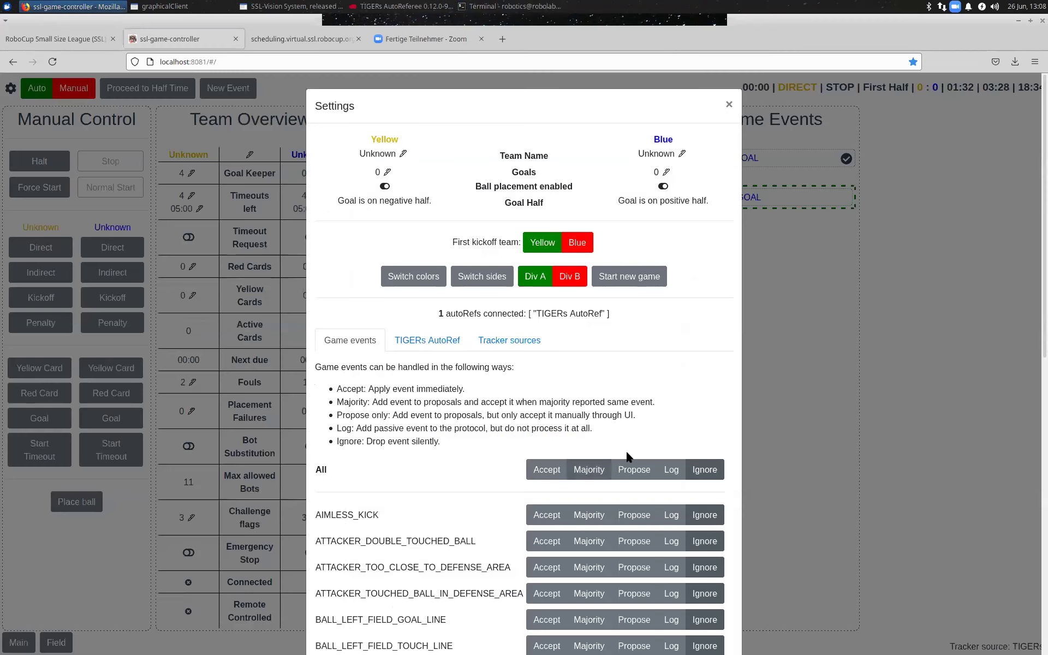
left_click(730, 105)
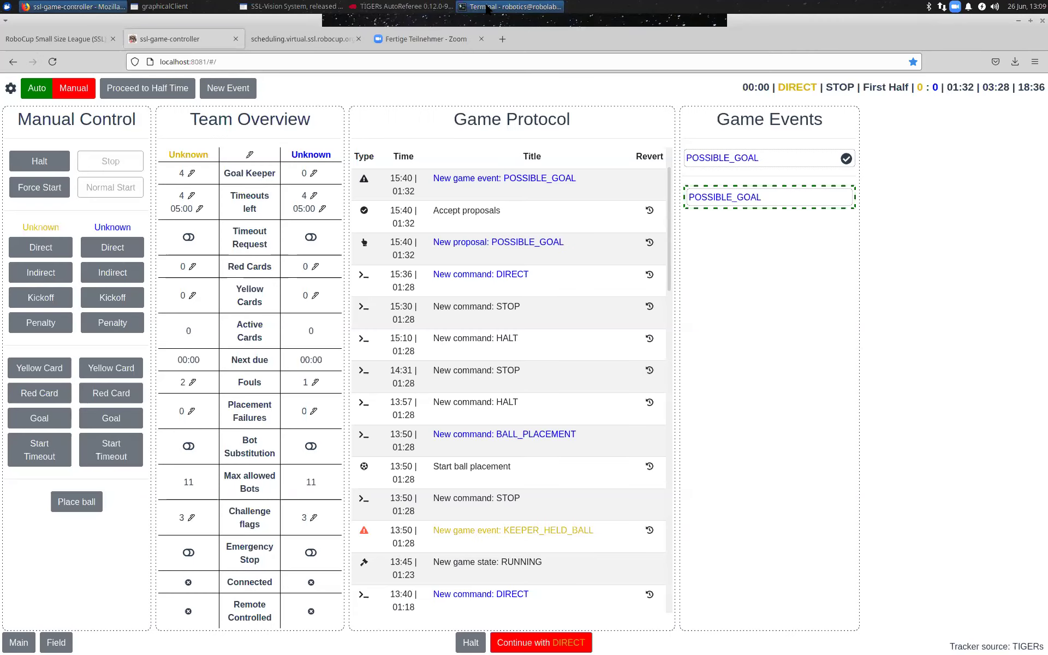
- Launch the challenge 1 manager for scenario hwc1s05.json from the terminal and reposition its Field View window
left_click(487, 7)
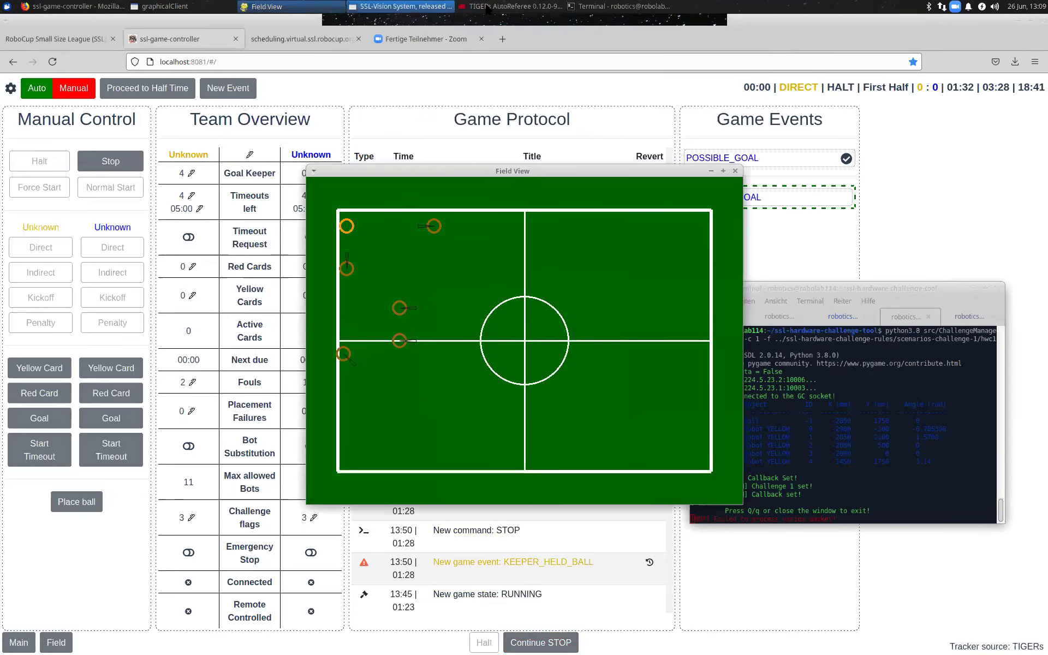
left_click(440, 172)
left_click_drag(440, 173, 430, 201)
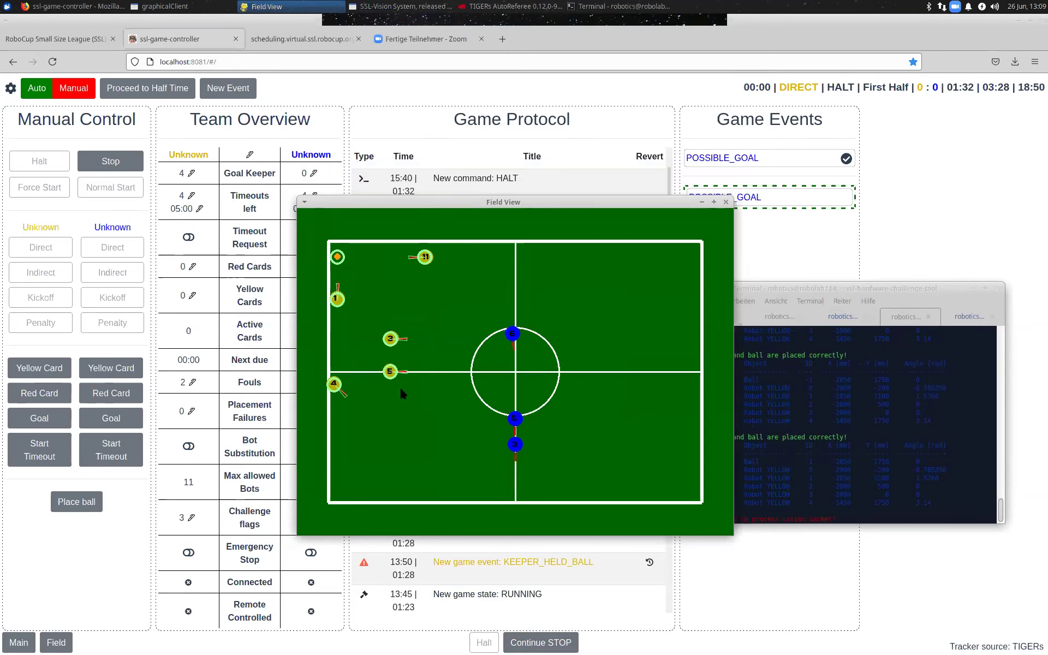
left_click_drag(407, 204, 409, 210)
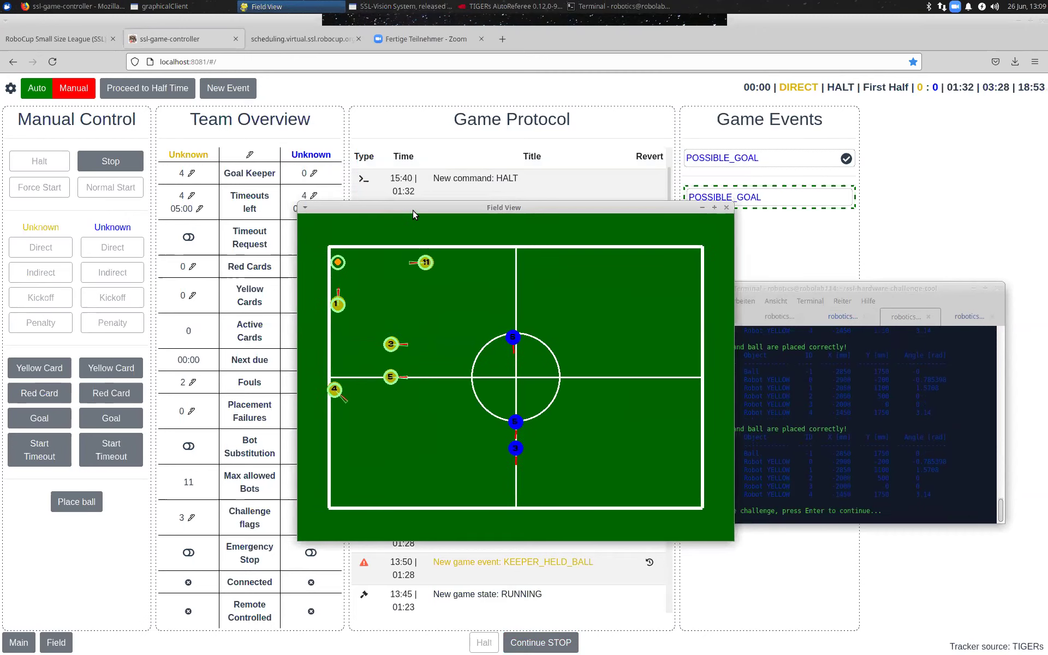
- Switch back to ssl-game-controller and run a blue direct kick, starting from Stop
left_click(185, 37)
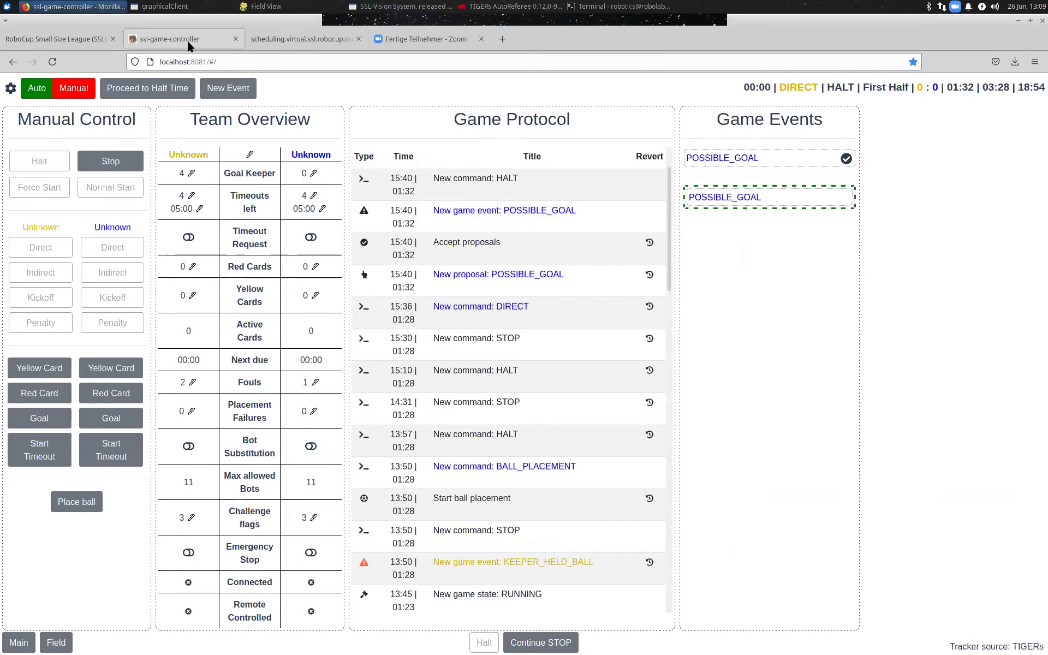
left_click(111, 163)
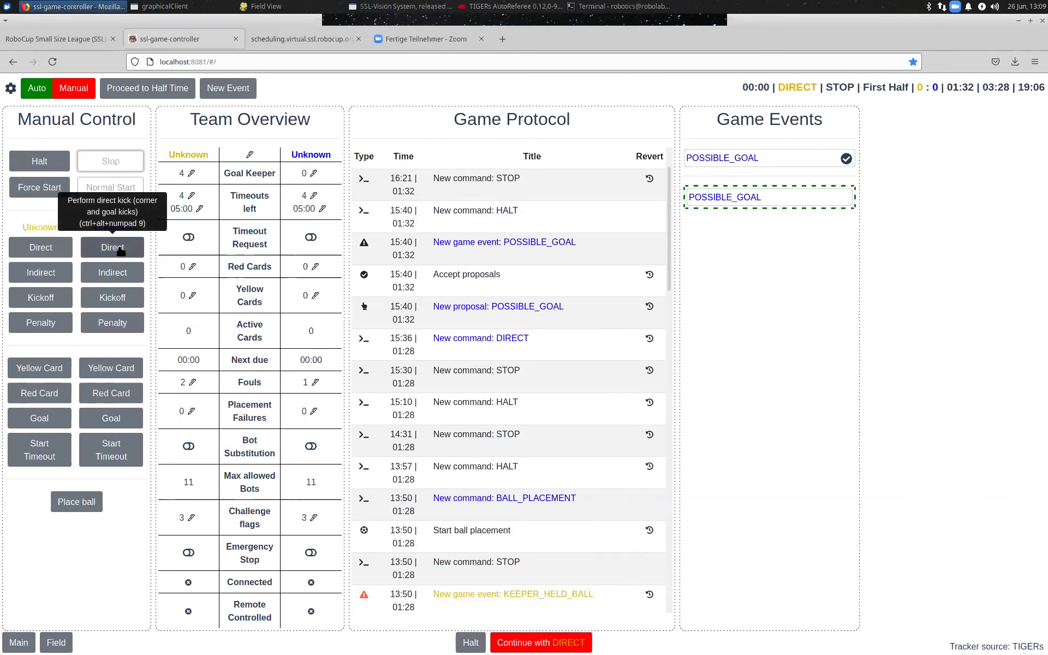
left_click(120, 251)
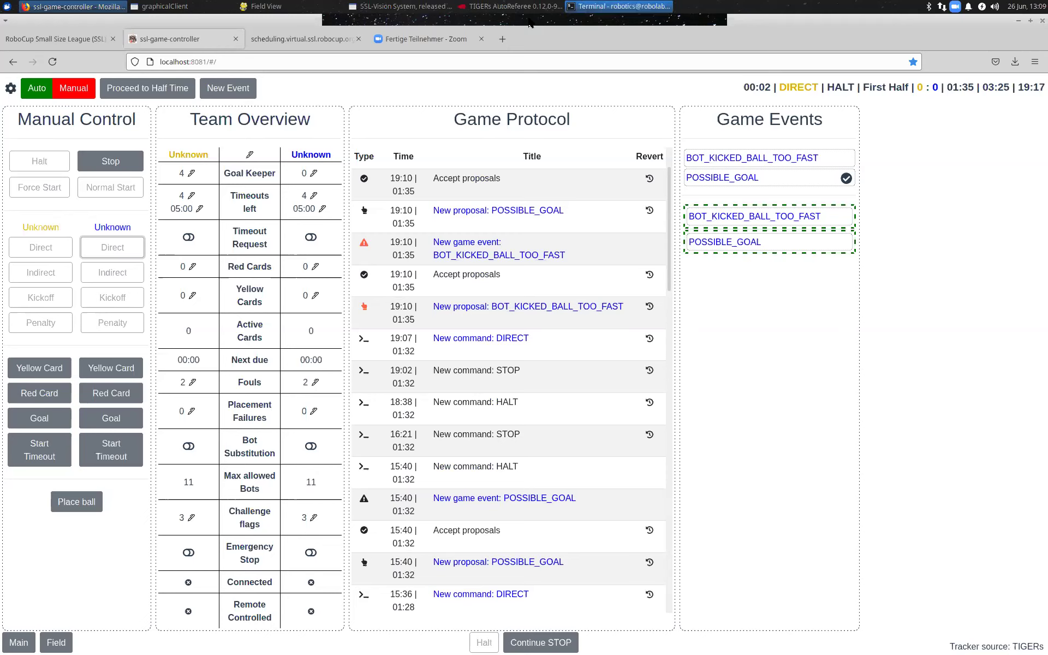
- Open the Zoom meeting chat, check it, and close it
left_click(684, 30)
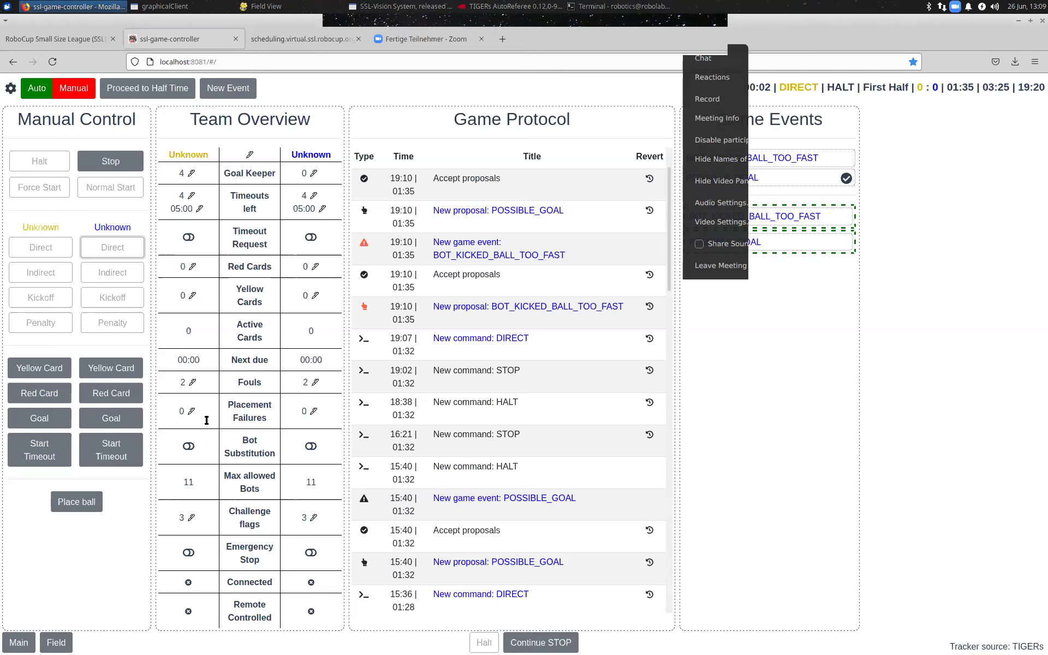
key("alt+h")
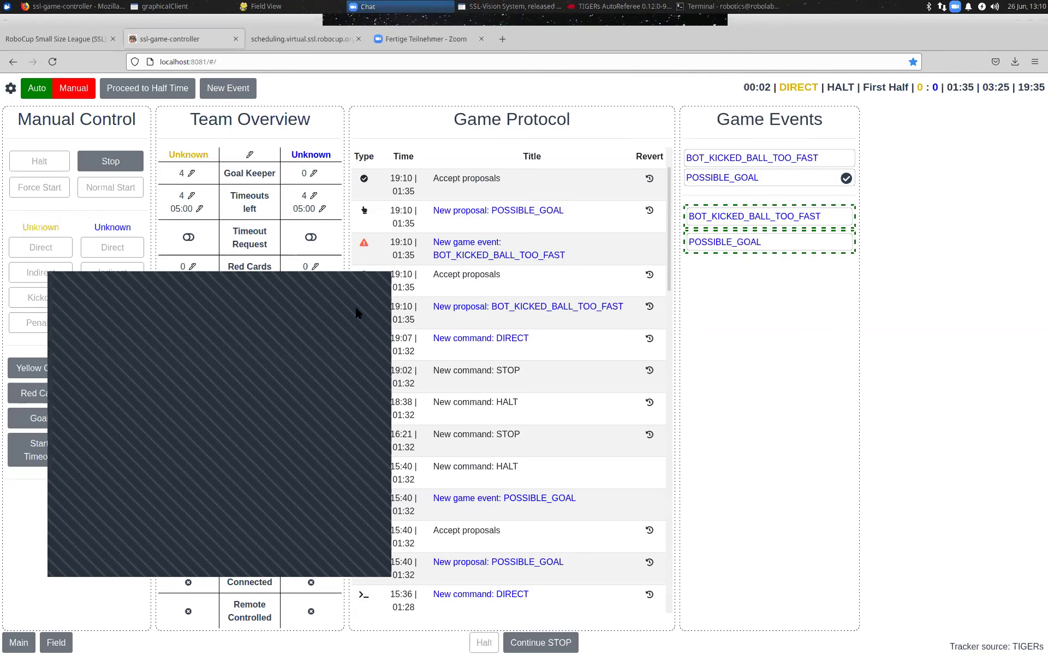
key("alt+F4")
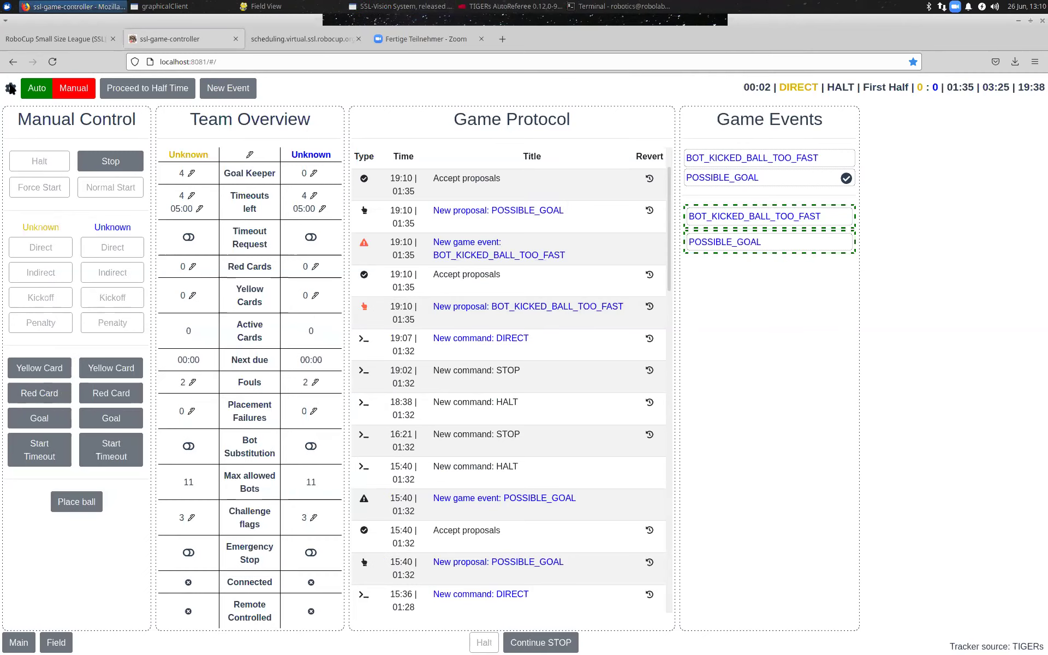
- Review the game event handling in the settings, close them, and put the game in Stop
left_click(10, 88)
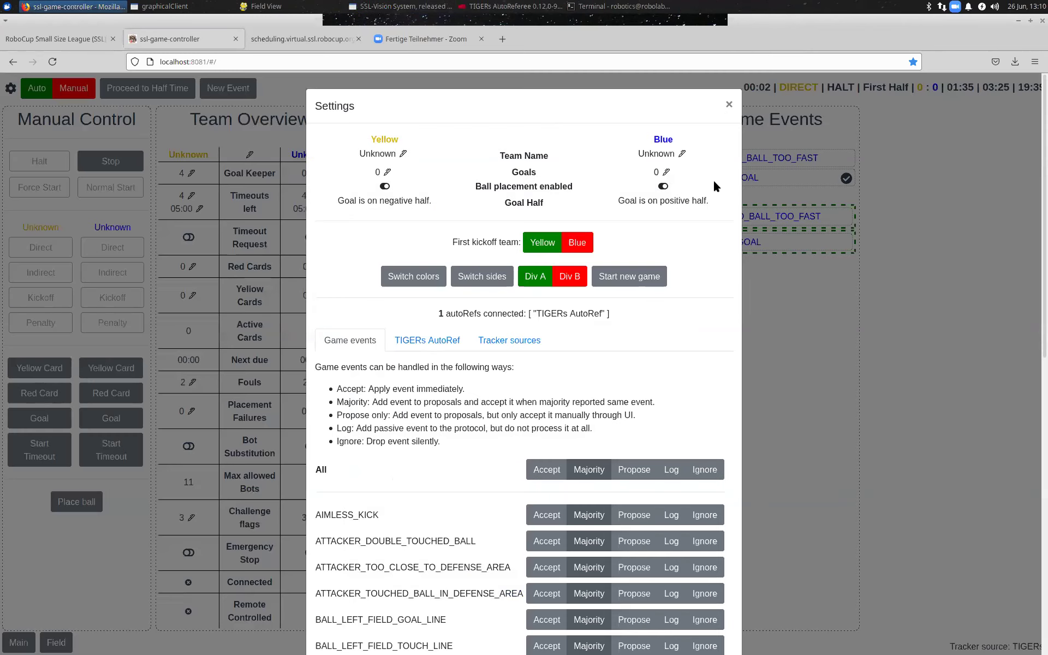
left_click(726, 106)
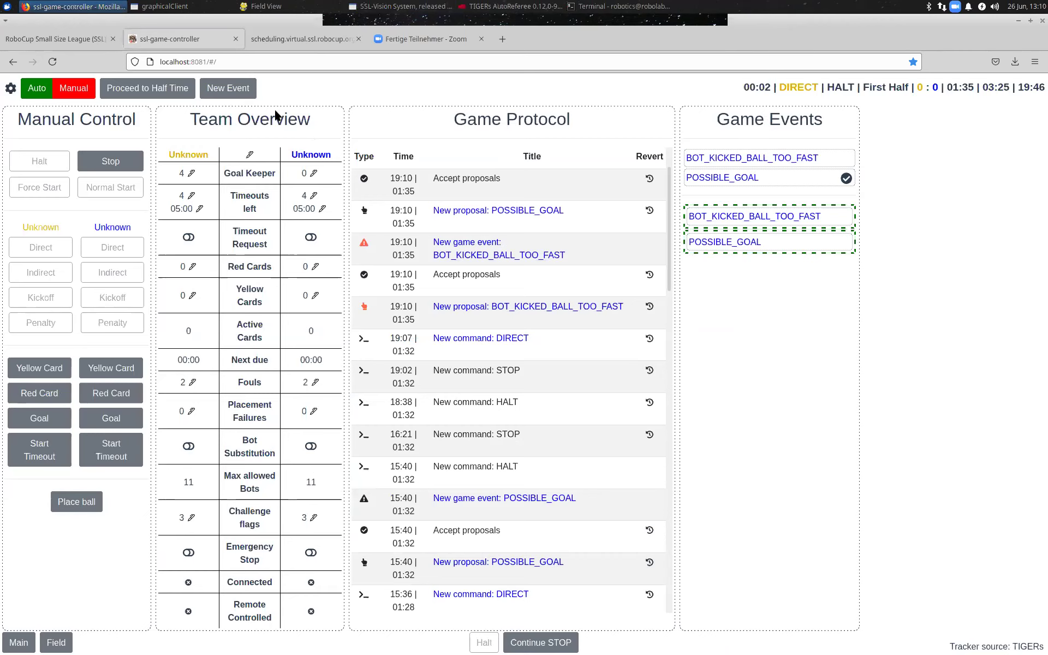
left_click(115, 162)
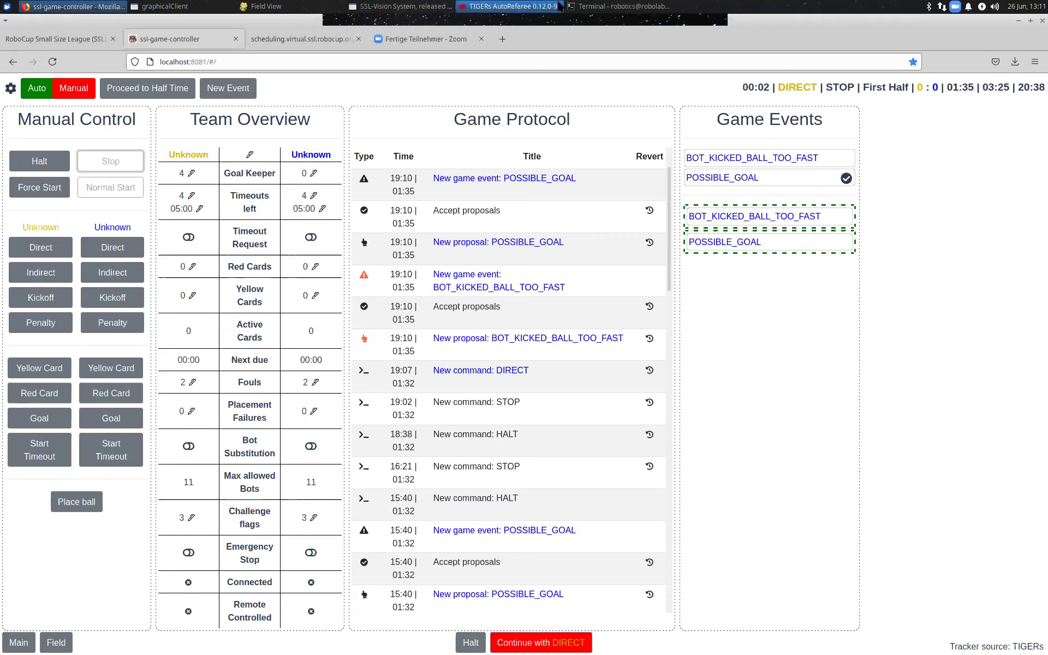
- Switch to the terminal and relaunch the challenge 1 manager with scenario file hwc1s03.json
left_click(577, 7)
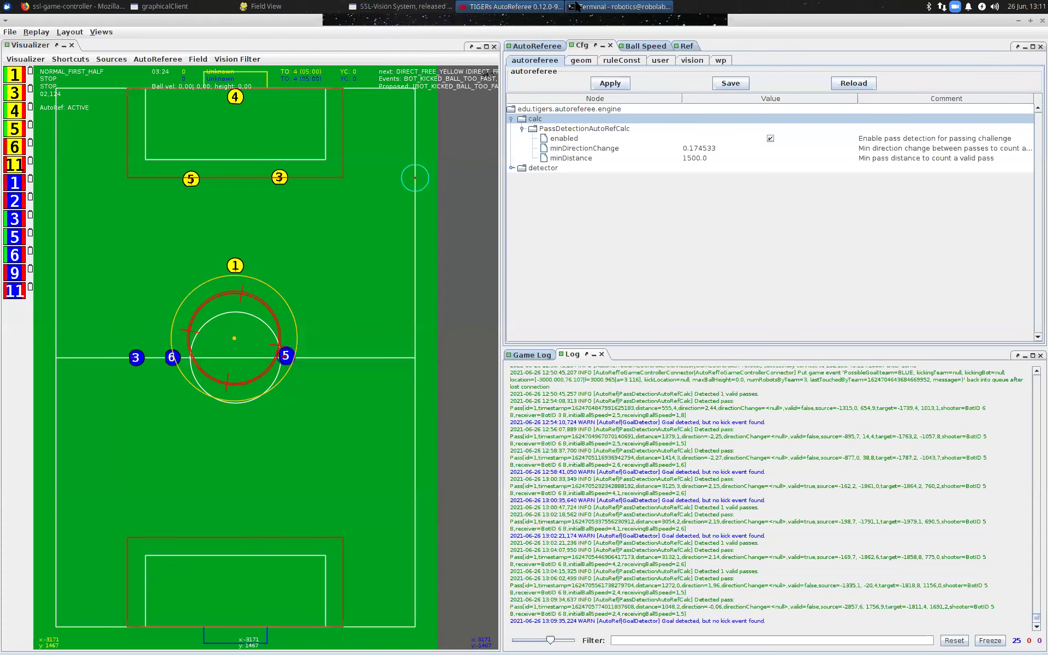
left_click(577, 7)
key("Left")
key("Left")
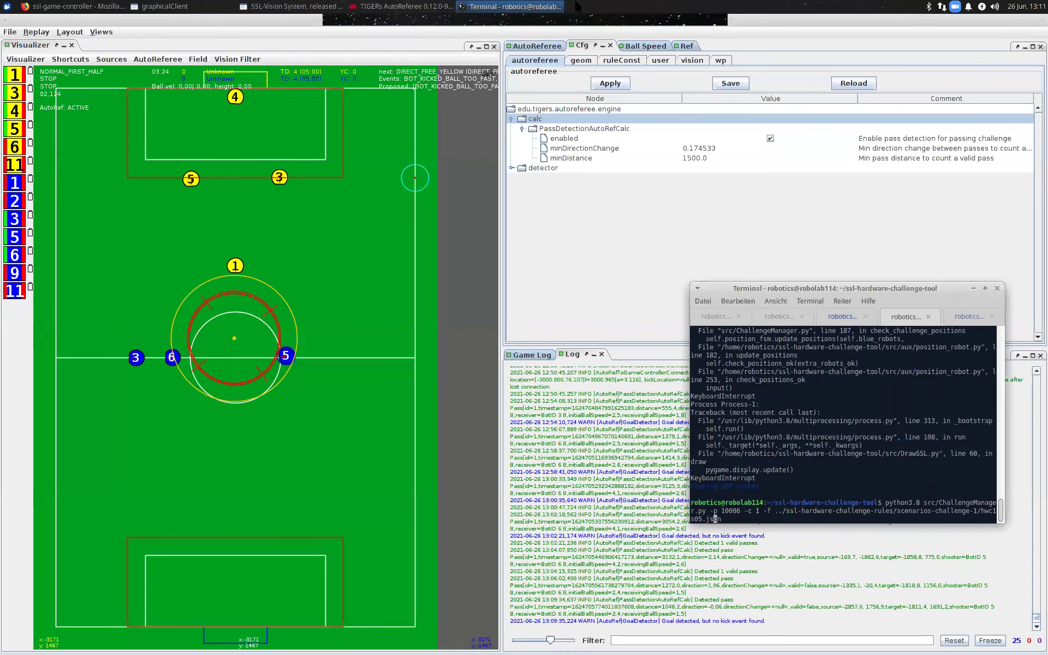
key("Left")
key("Left")
key("BackSpace")
type("3")
key("Return")
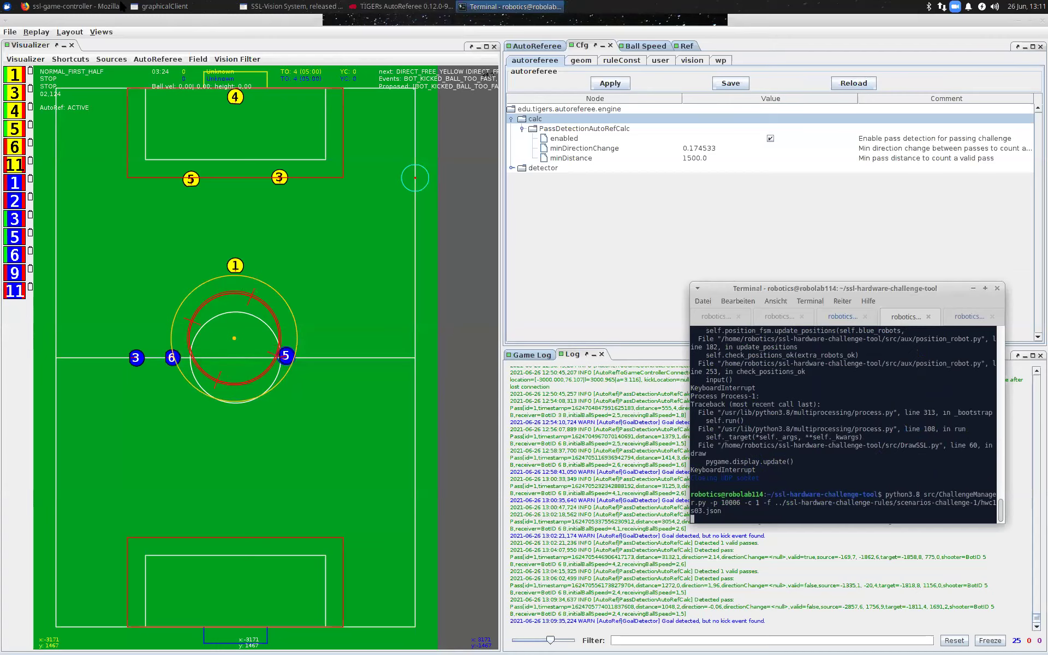
- Bring ssl-game-controller back up and reposition the Field View window over it
left_click(123, 6)
key("alt+Tab")
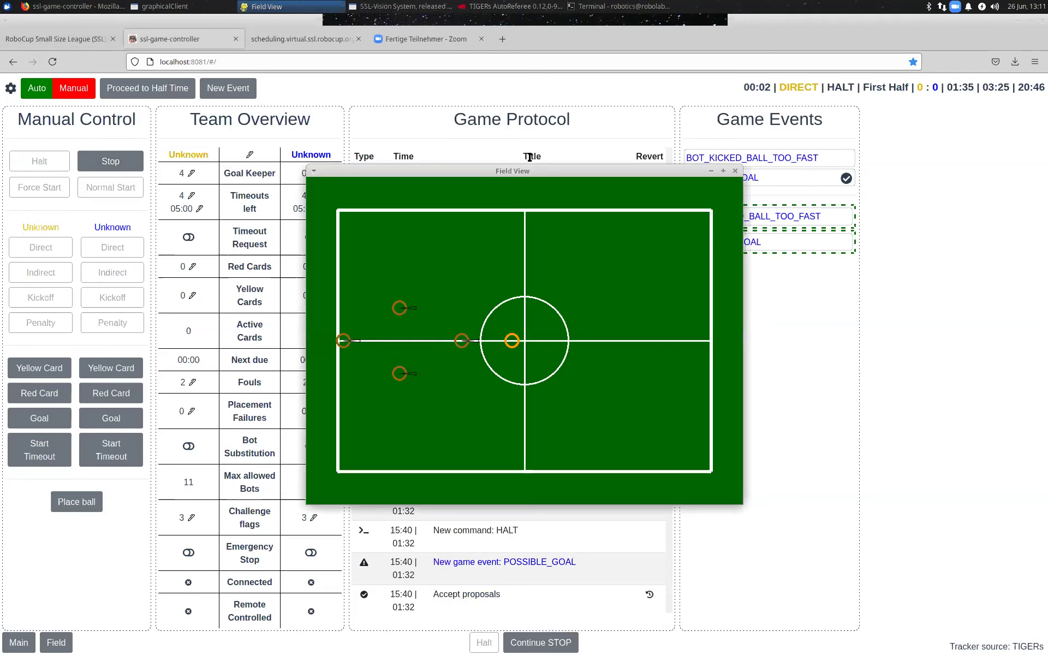
left_click_drag(519, 175, 479, 175)
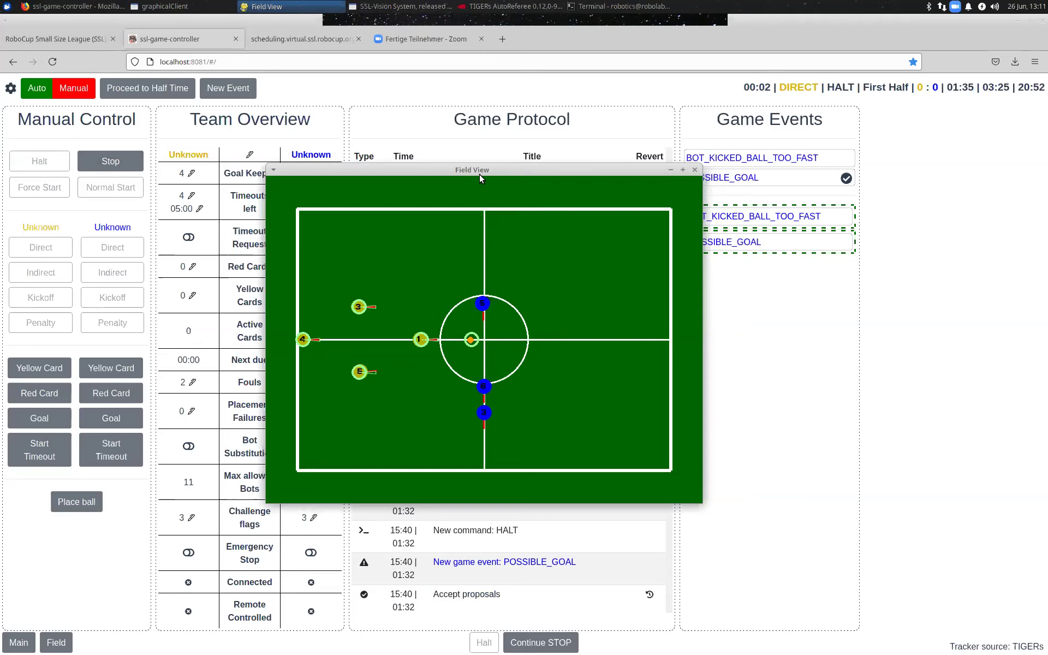
- Move the Field View window lower, bring ssl-game-controller back in front, and halt the game
left_click_drag(330, 171, 309, 206)
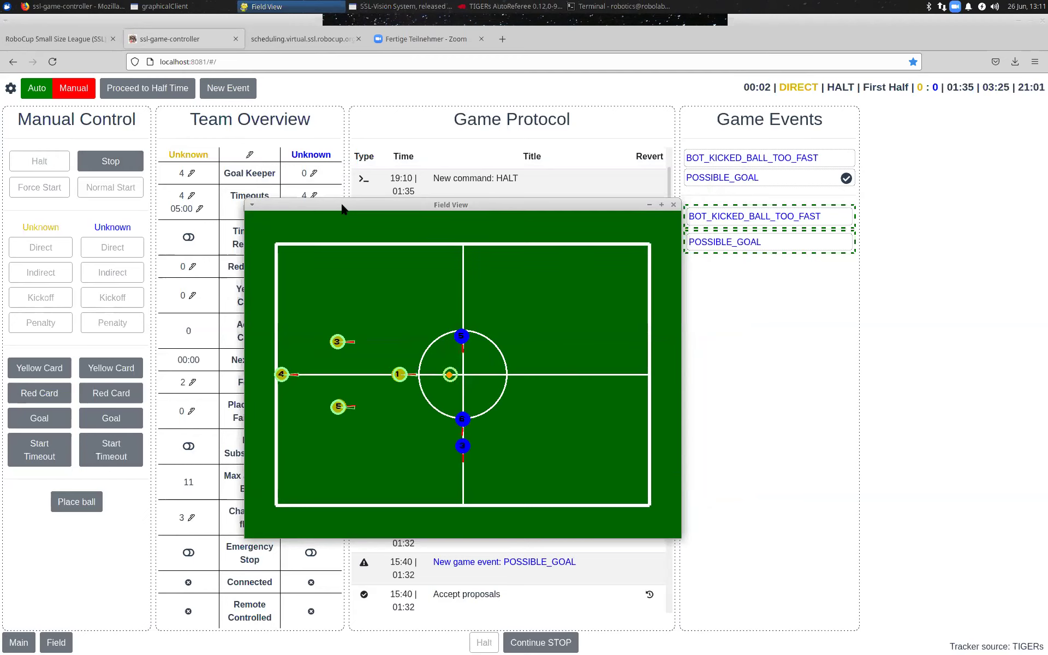
left_click_drag(445, 212, 452, 212)
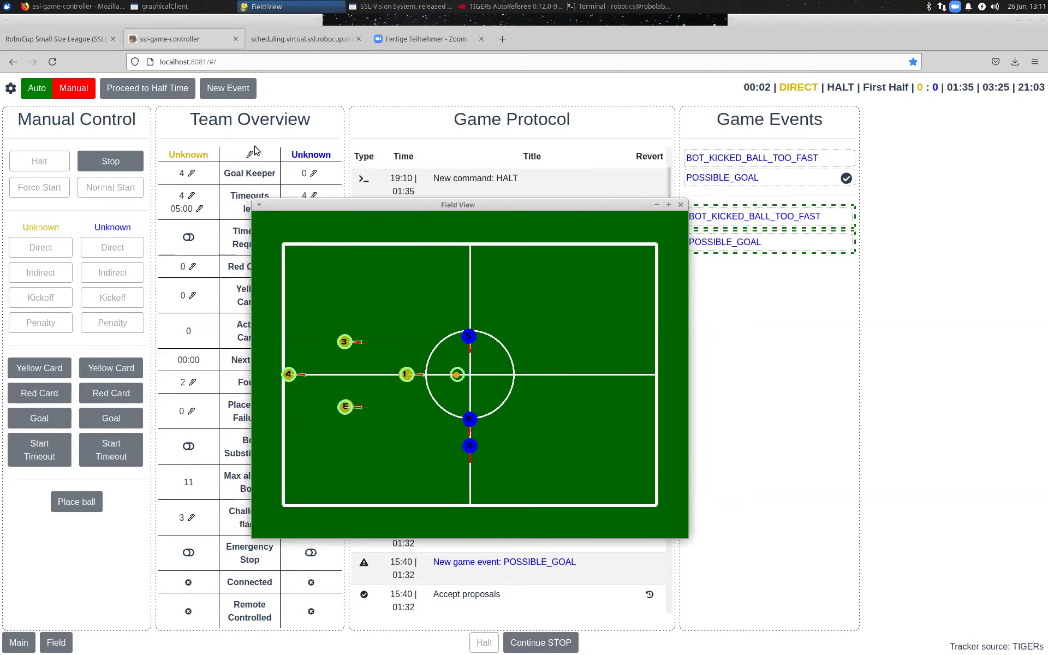
left_click(255, 151)
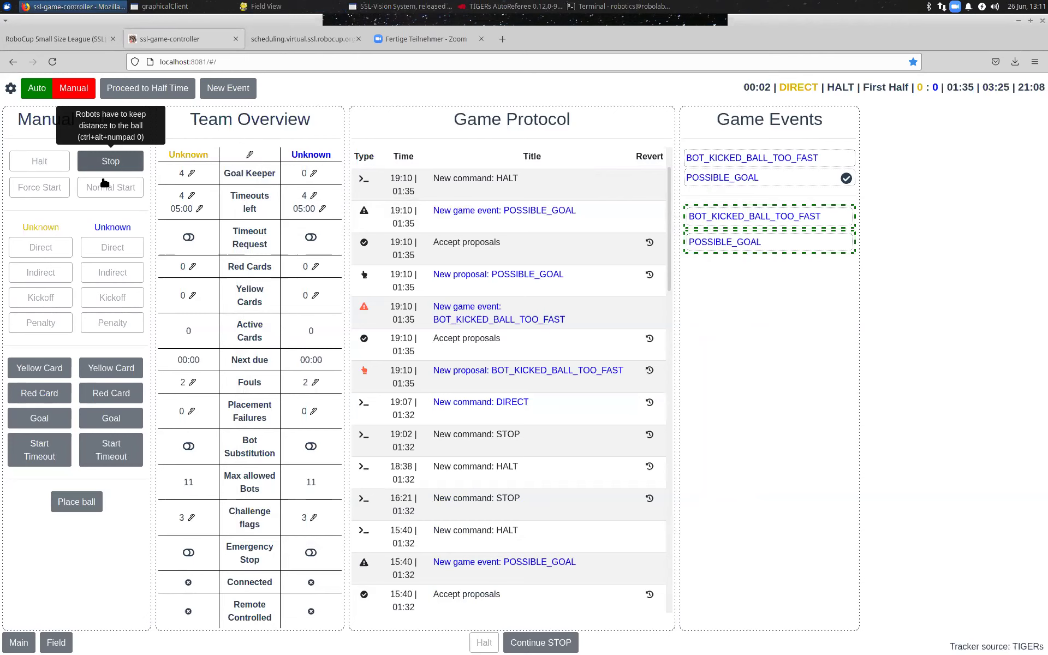
key("ctrl+alt+KP_0")
left_click(48, 162)
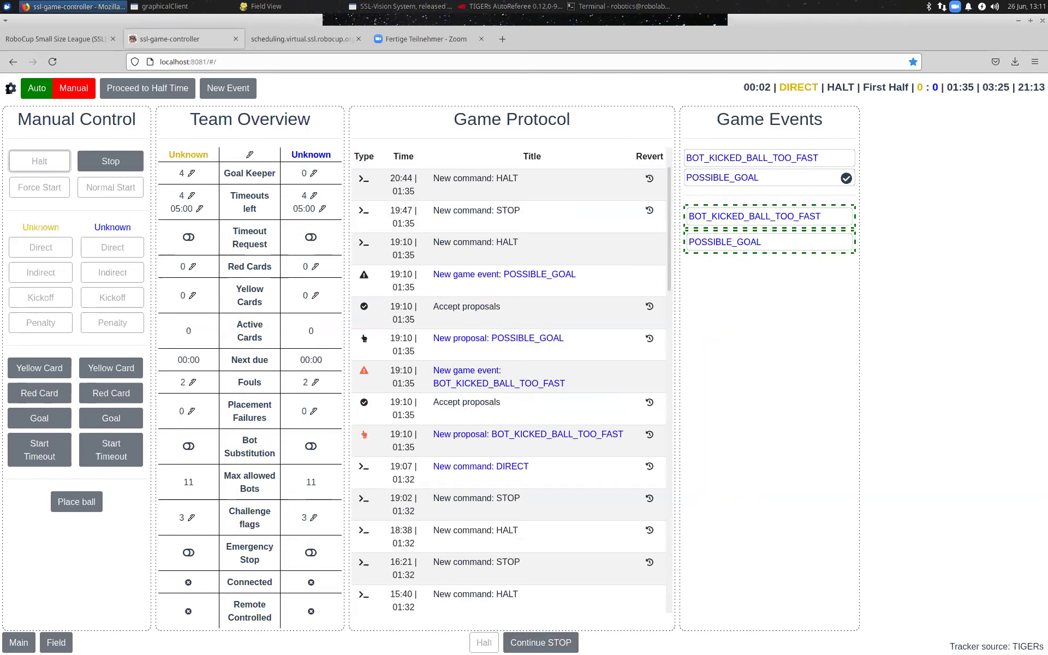
- Set the handling of all game events to Majority in the settings, close them, and put the game in Stop
left_click(10, 88)
left_click(588, 472)
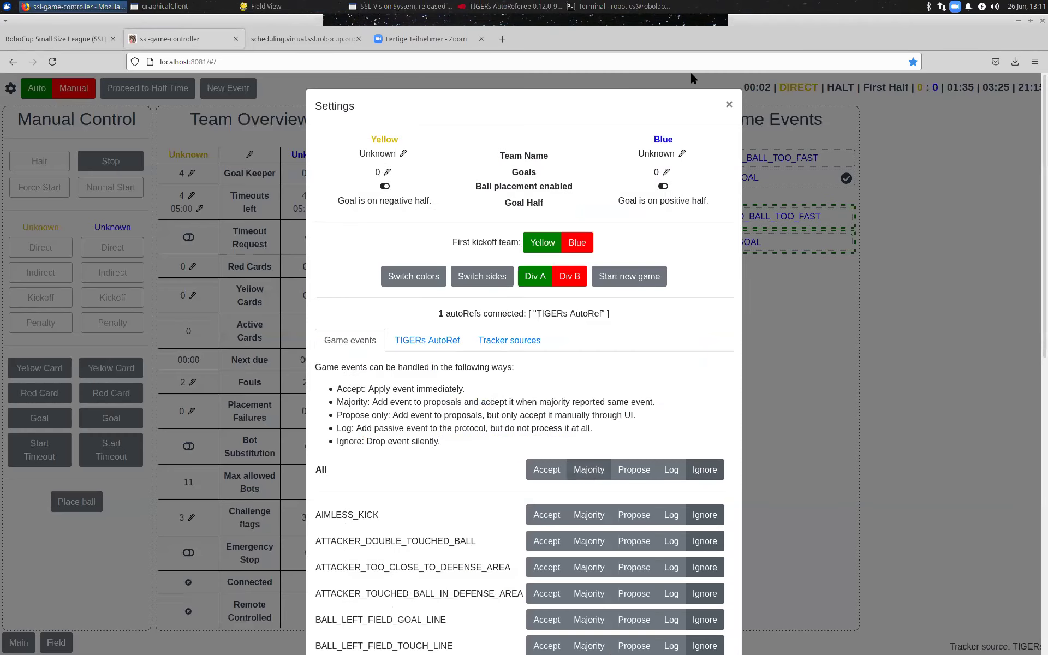
left_click(729, 105)
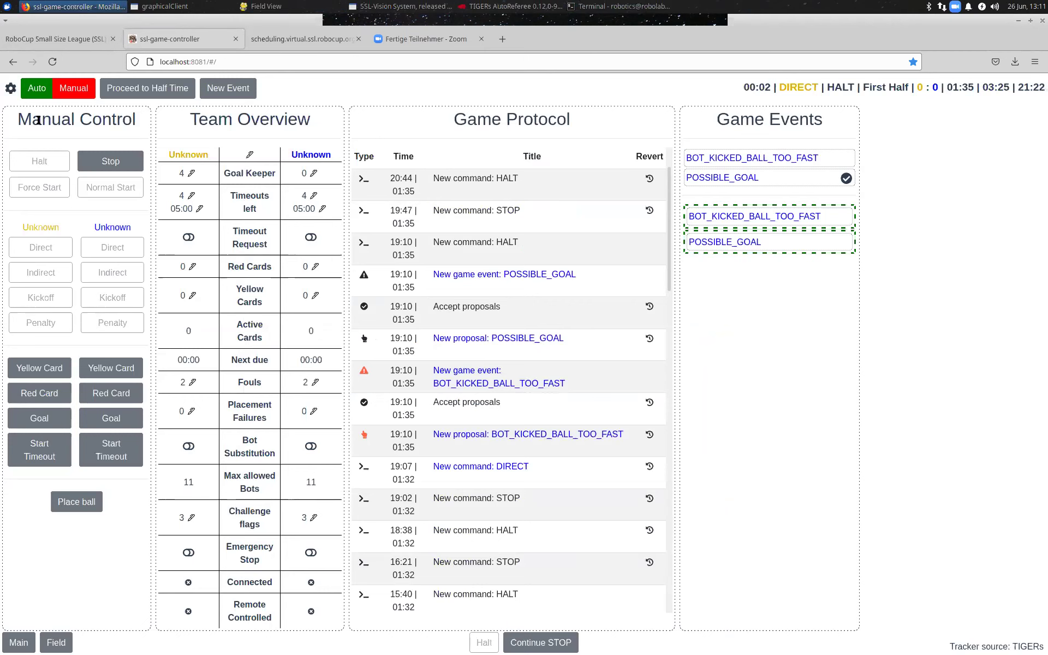
left_click(98, 162)
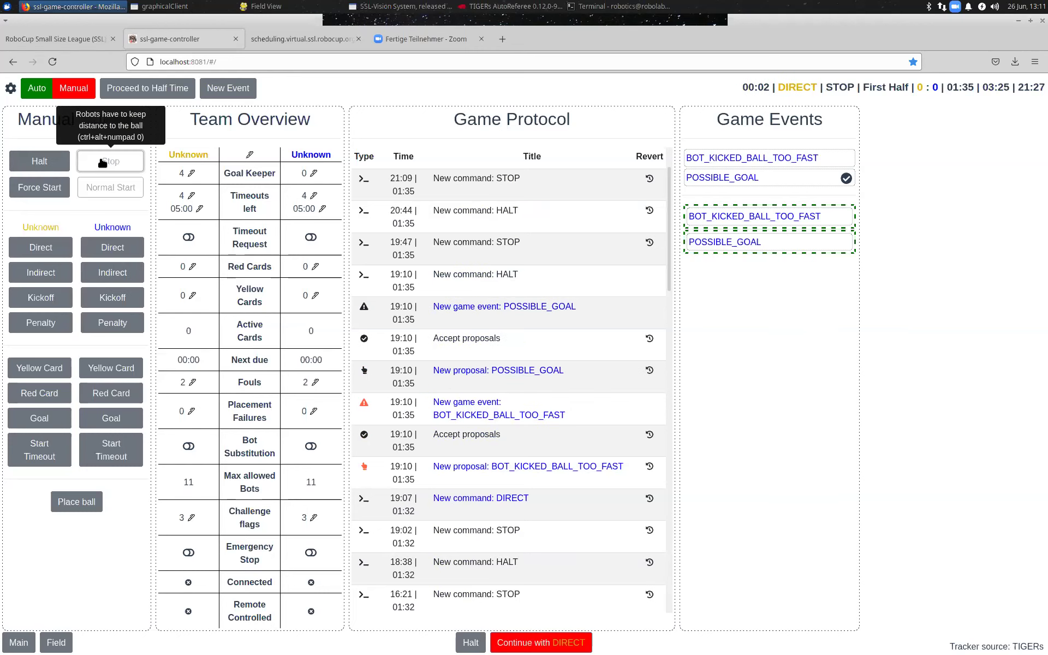
- Switch to the terminal, interrupt the running challenge 1 manager, and relaunch it with scenario file hwc1s03.json
left_click(584, 6)
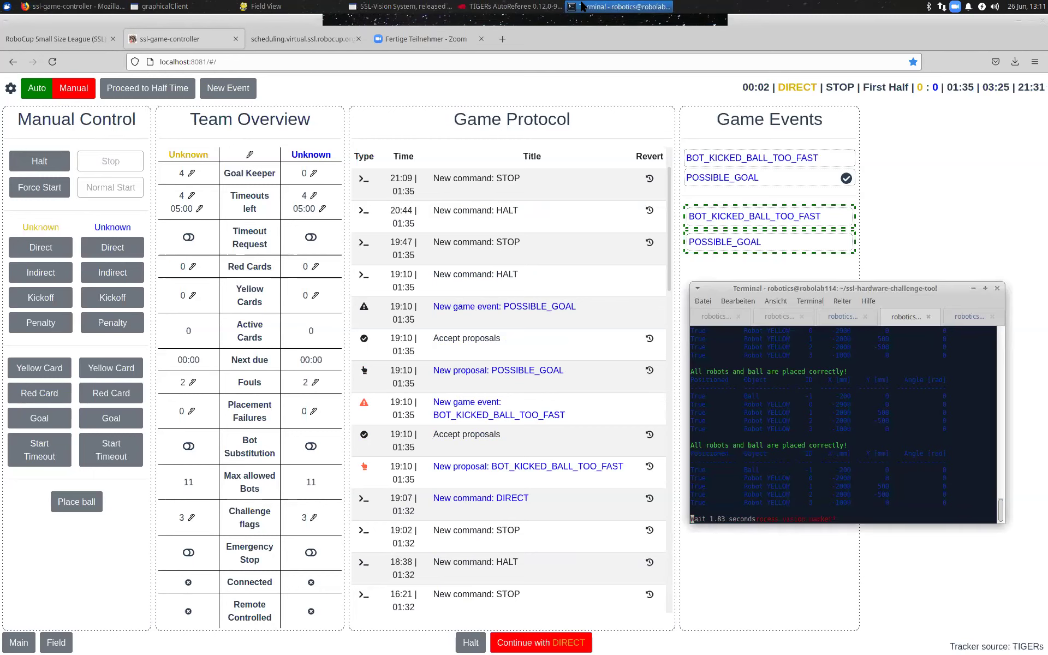
key("ctrl+c")
key("Up")
key("Return")
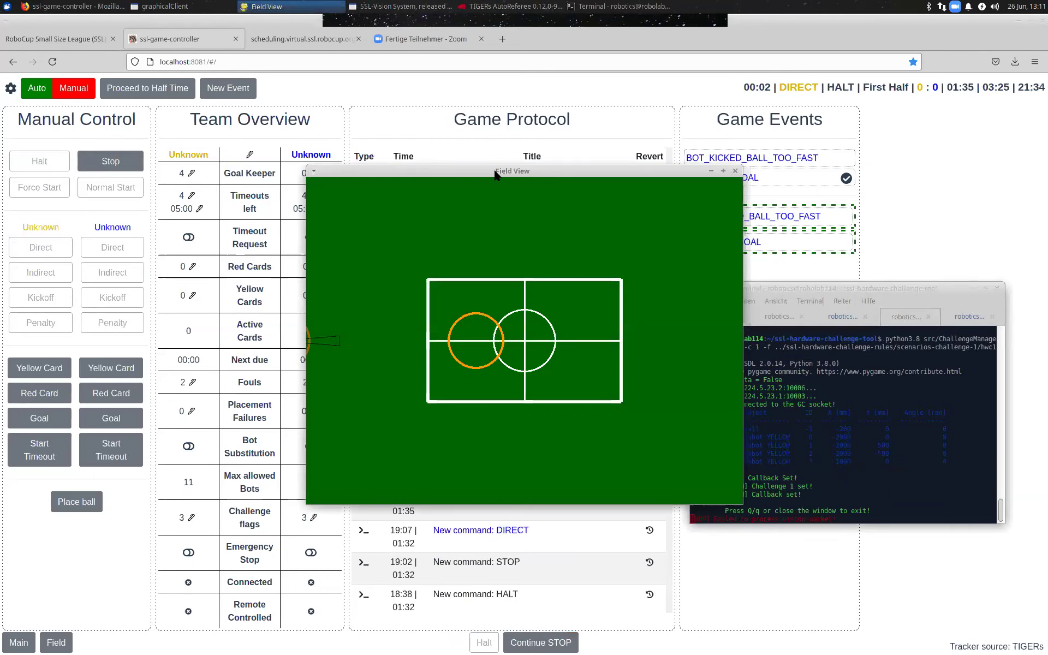
- Return to ssl-game-controller, put the game in Stop, and give the blue team a direct kick
left_click(397, 102)
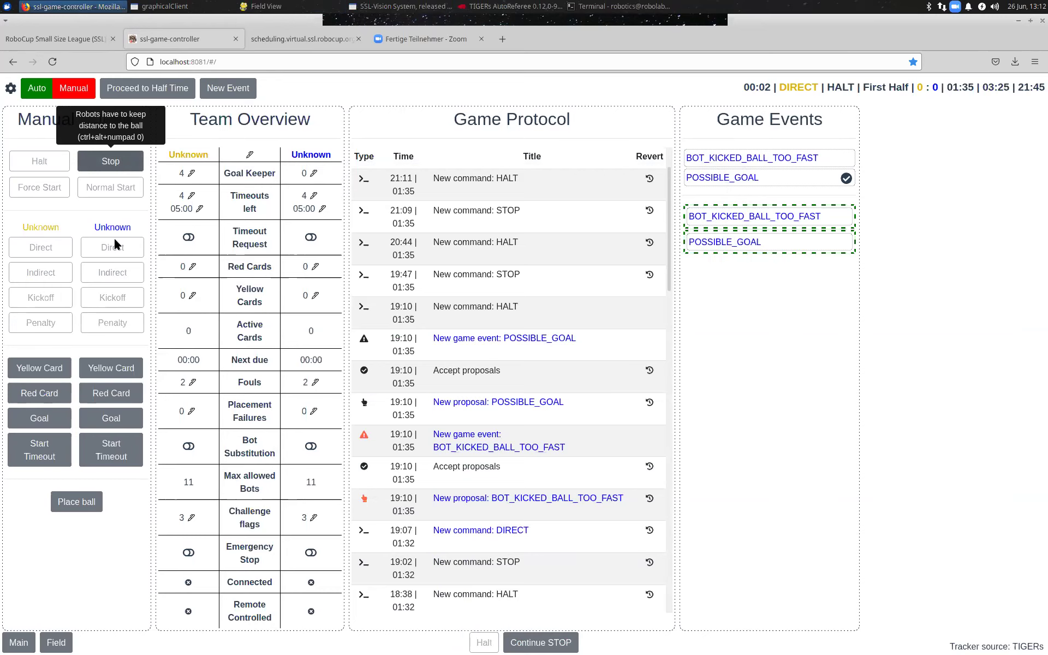
key("ctrl+alt+KP_0")
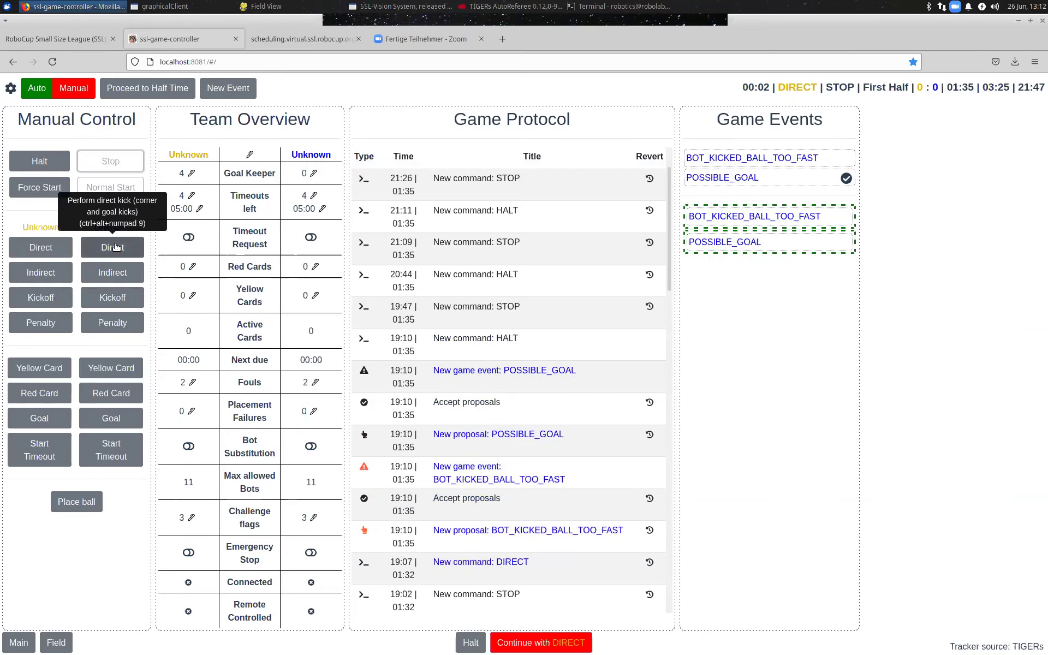
left_click(115, 247)
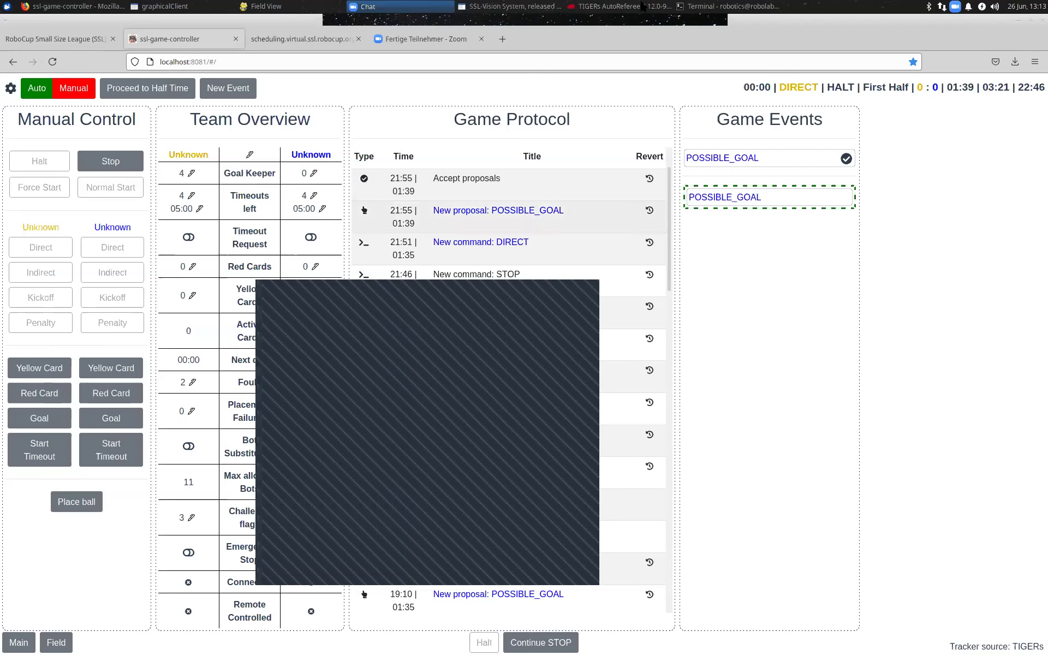
- Put the game in Stop, then halt it
left_click(107, 166)
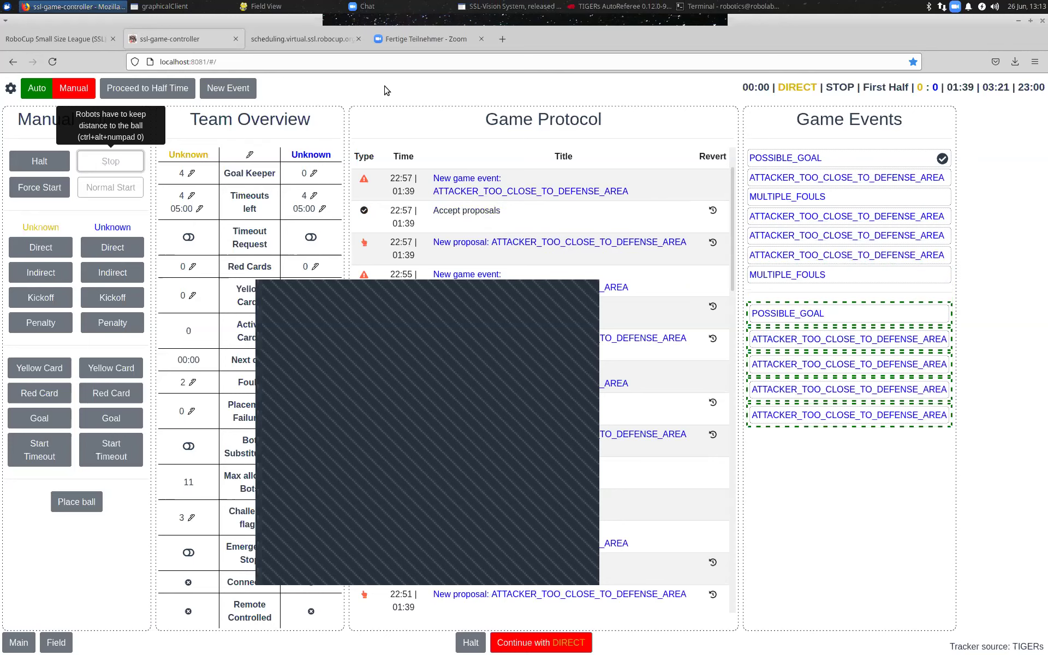
left_click(30, 164)
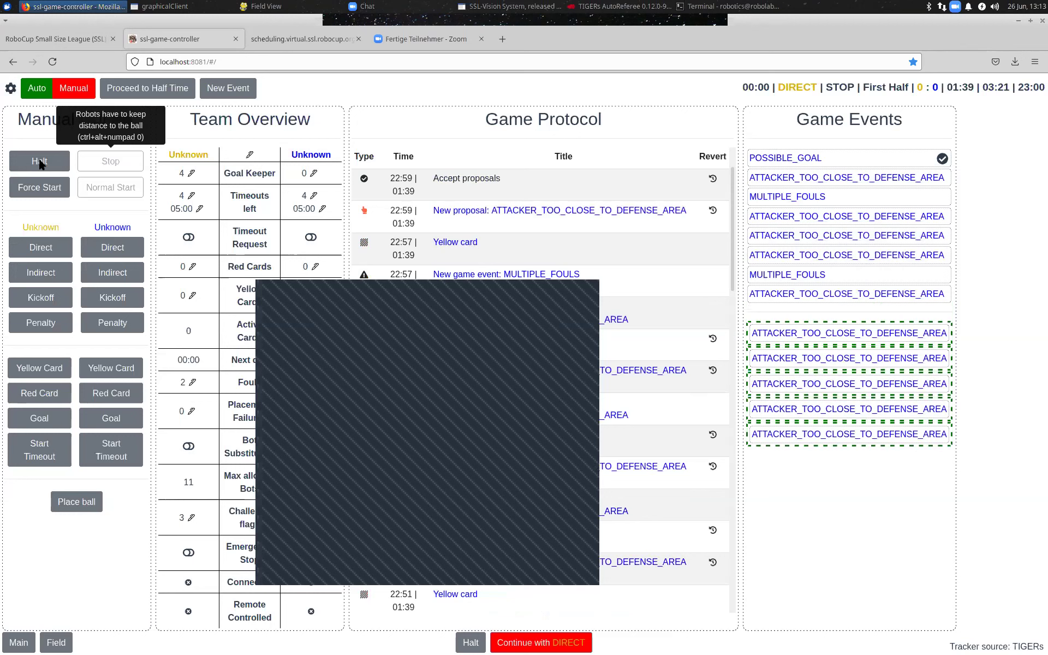
left_click(39, 164)
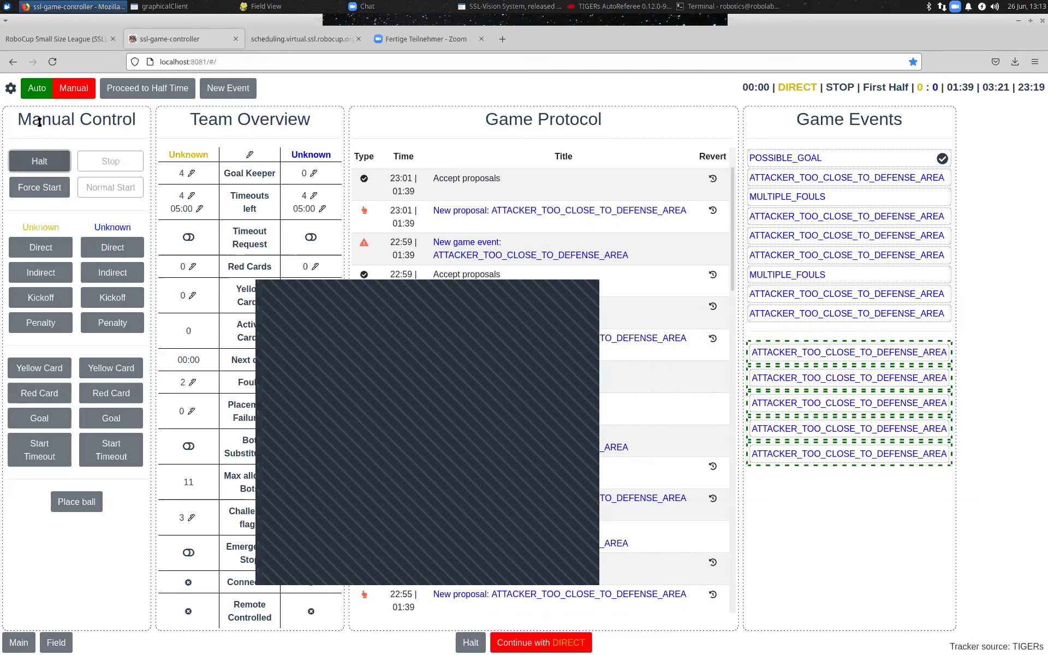
left_click(44, 162)
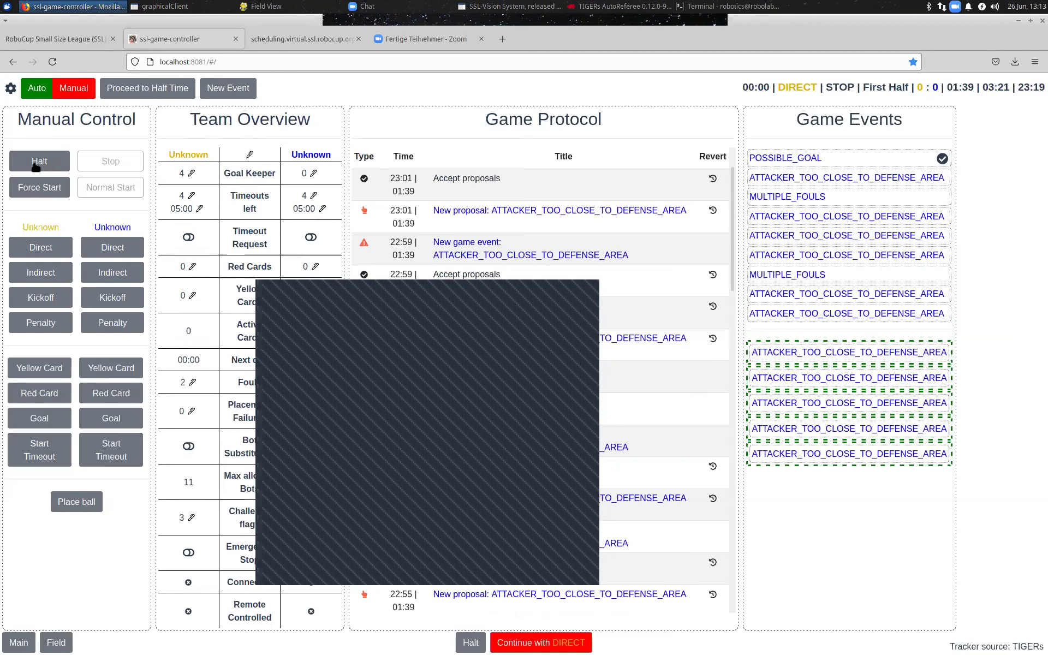
left_click(36, 166)
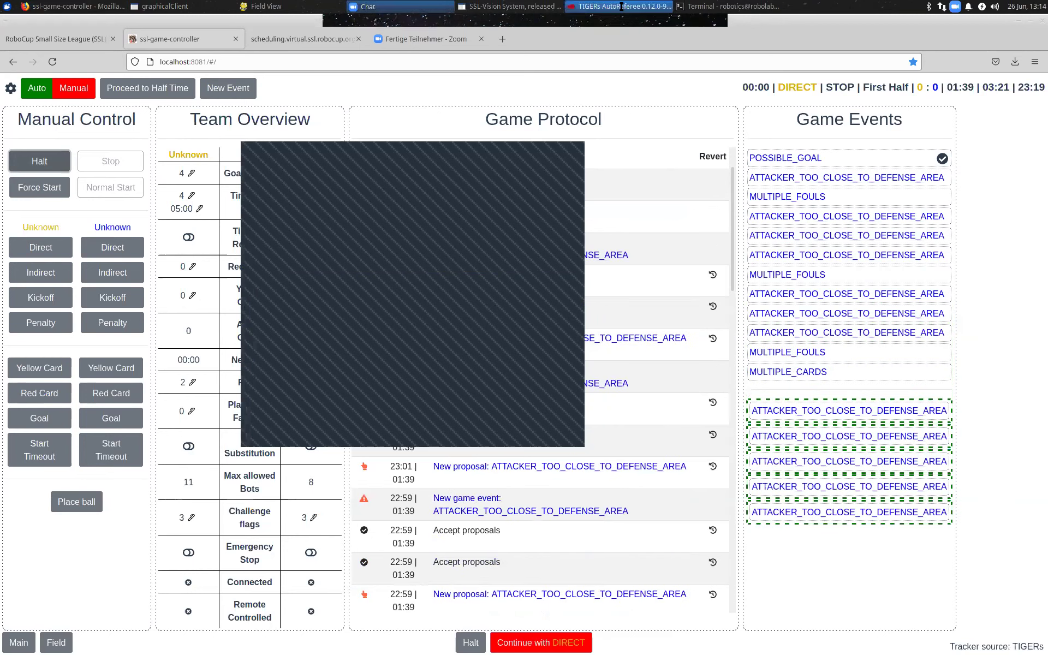
- Switch to the terminal session running ssl-game-controller, terminate it, and list its directory
left_click(726, 7)
left_click(842, 318)
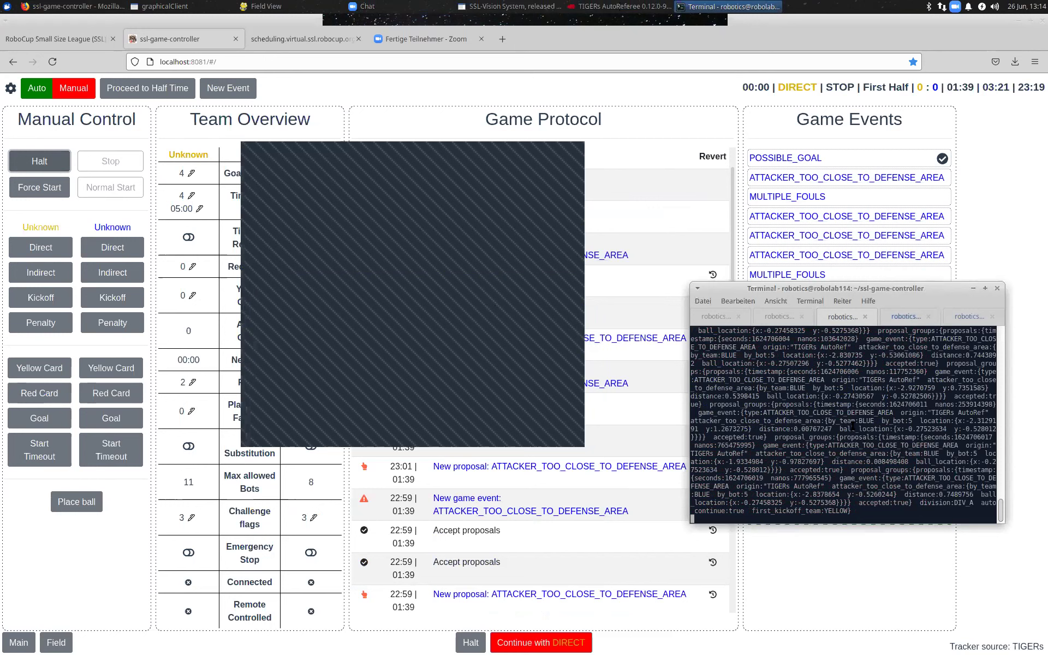
key("ctrl+c")
type("ls")
key("Return")
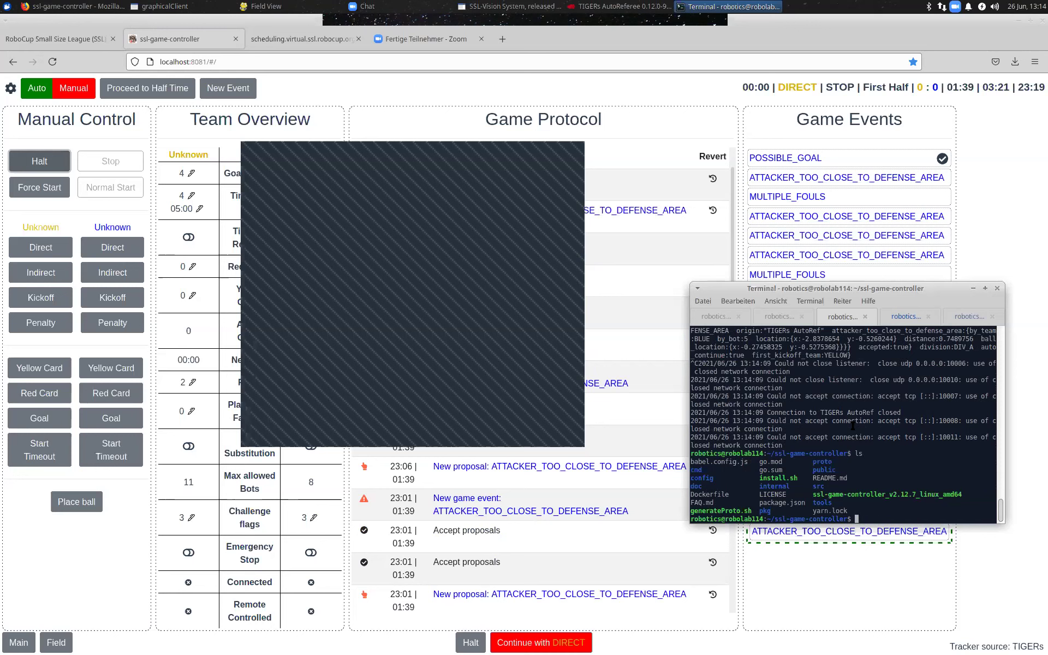
- List the contents of the parent directory, the ssl-game-controller directory, and its cmd/ folder
type("ls")
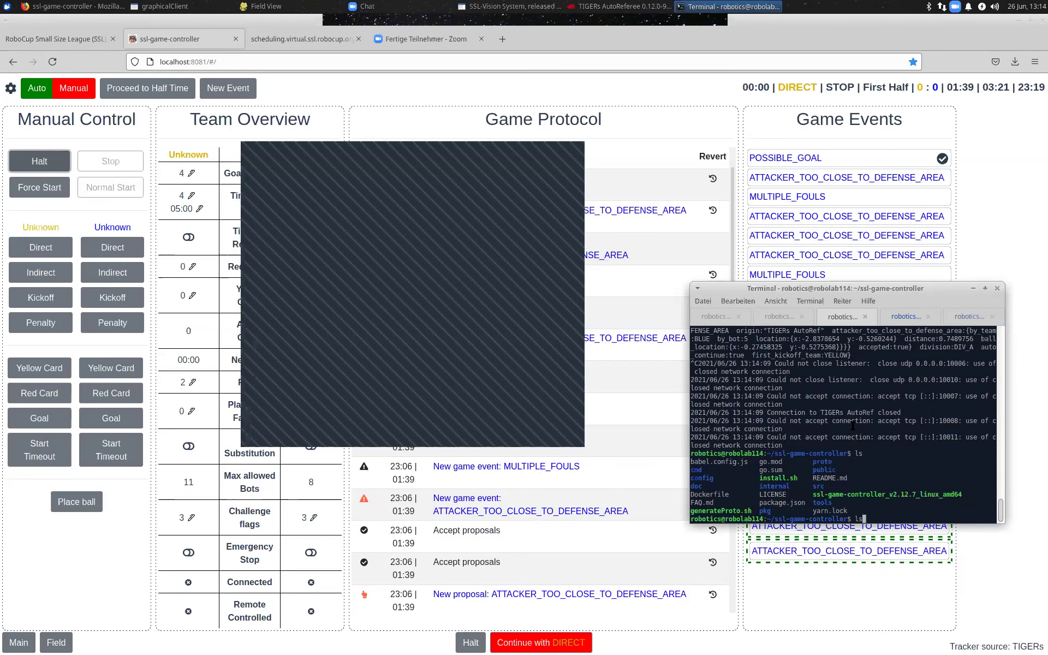
type(" ..")
key("Return")
type("rm")
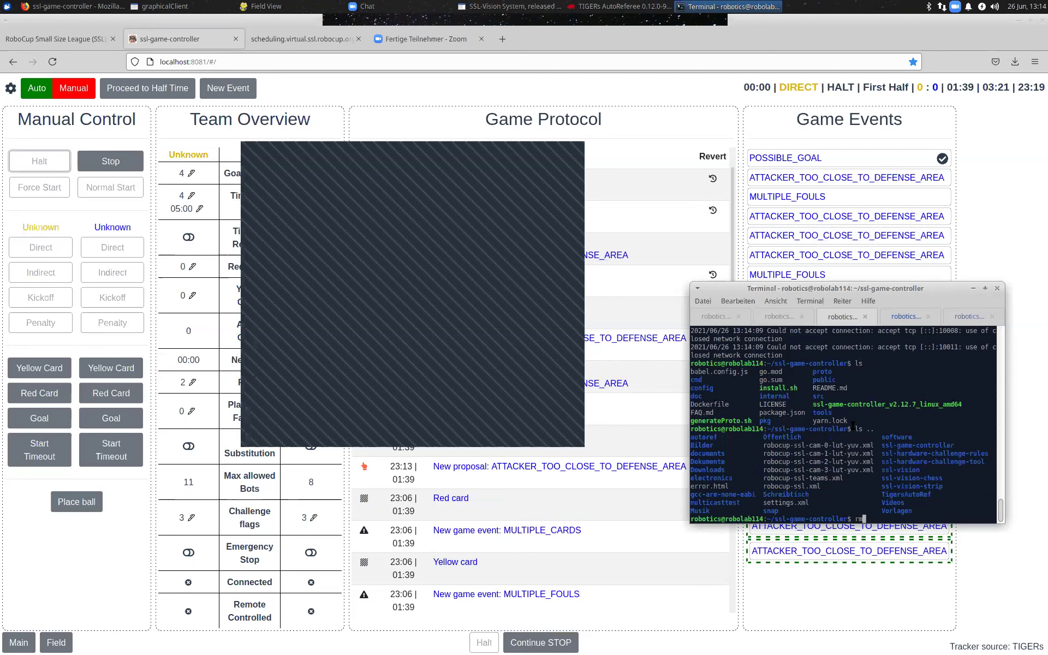
key("BackSpace")
key("BackSpace")
type("ls")
key("Return")
type("ls")
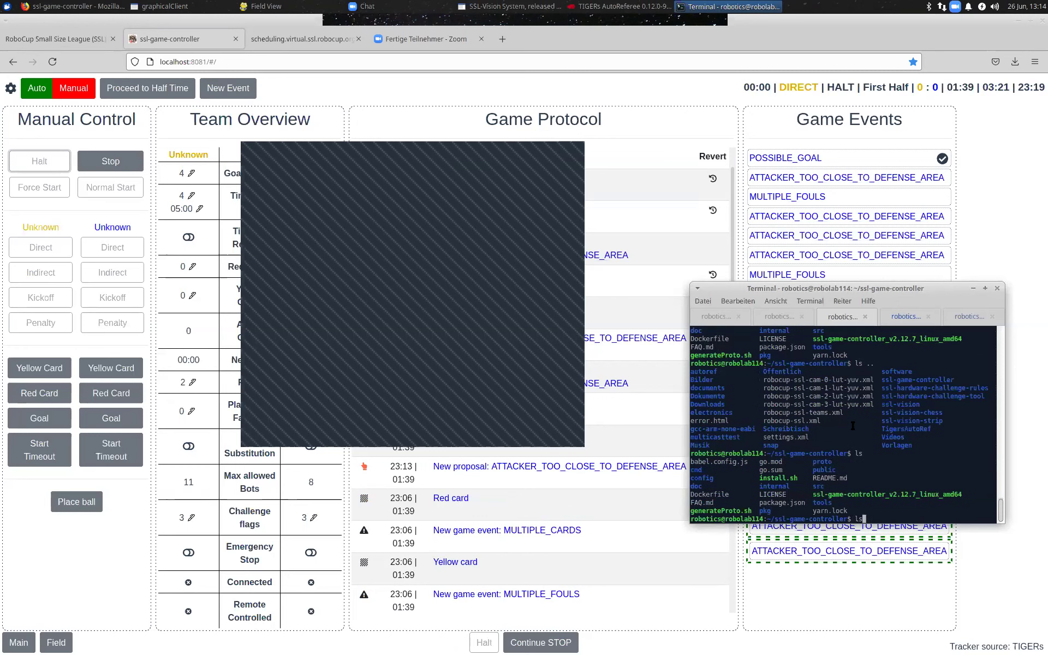
type(" c")
key("Return")
type("ls c")
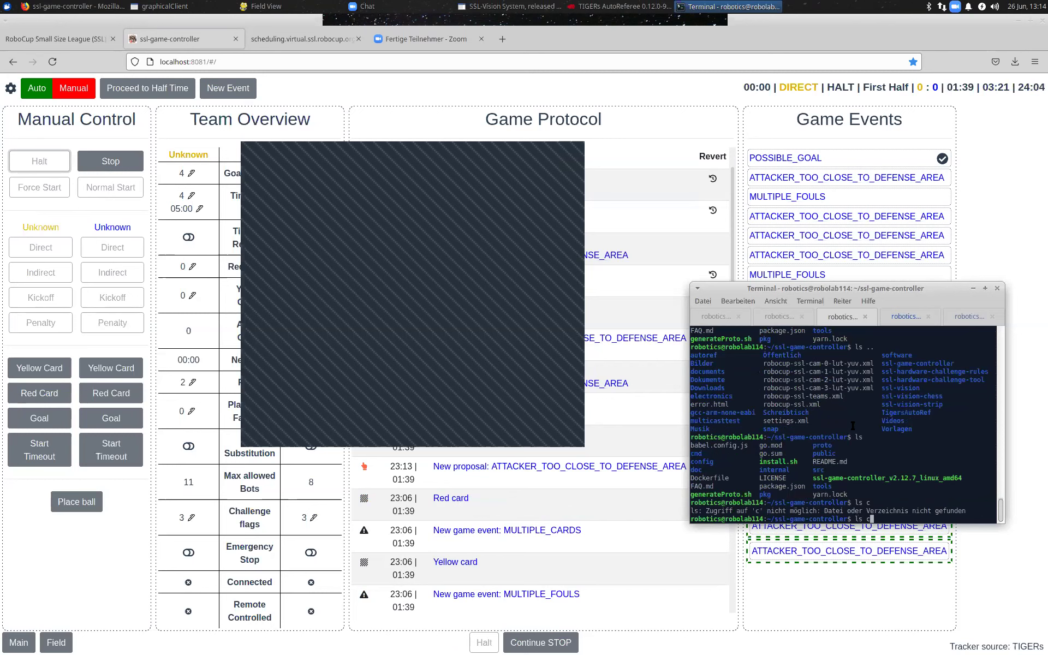
type("md/")
key("Return")
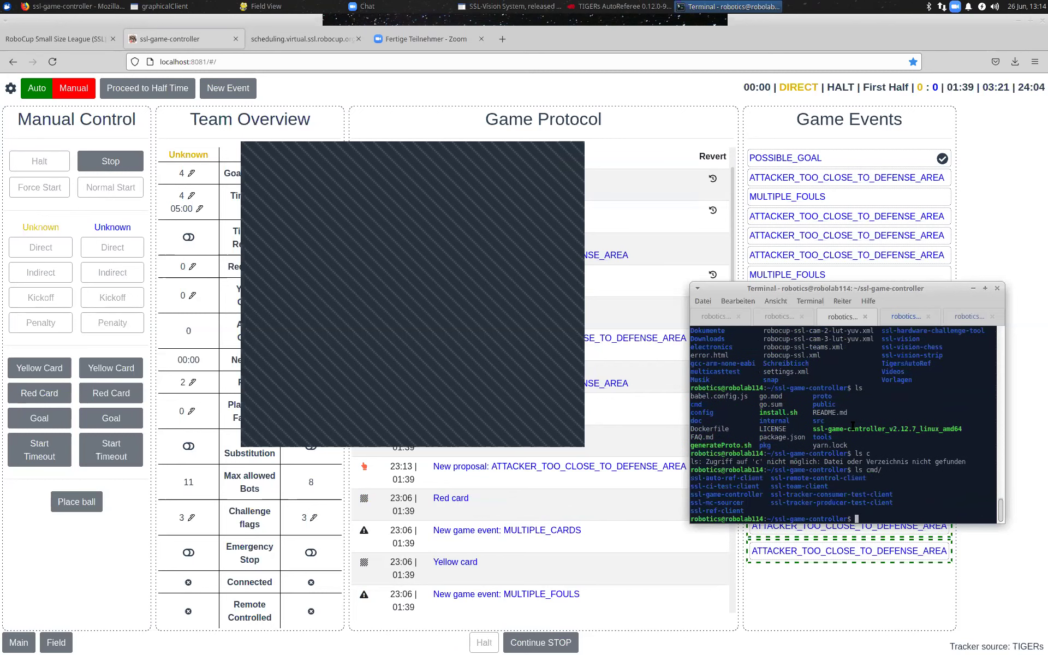
type("./s")
left_click(53, 64)
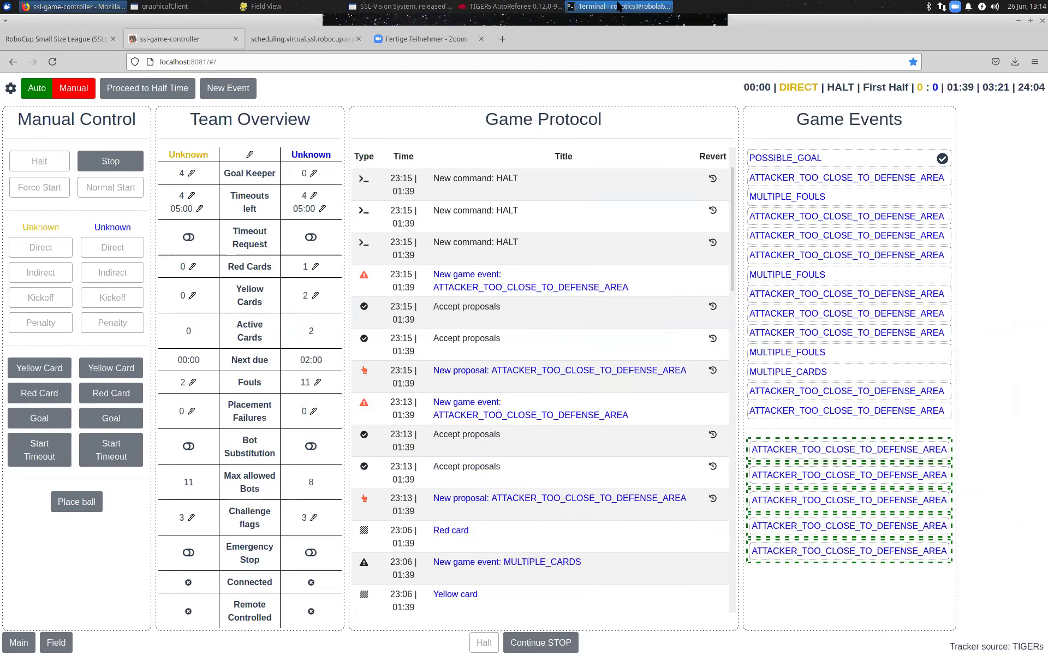
key("alt+Tab")
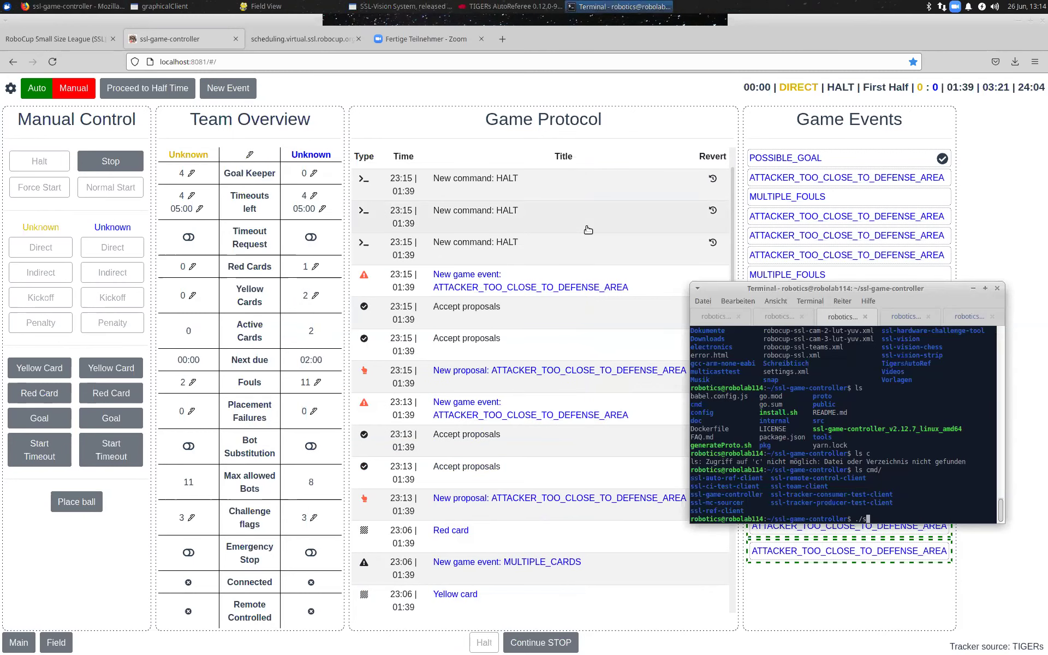
key("BackSpace")
key("BackSpace")
- Run htop, search the process list for "game", and maximize the terminal window
key("ctrl+l")
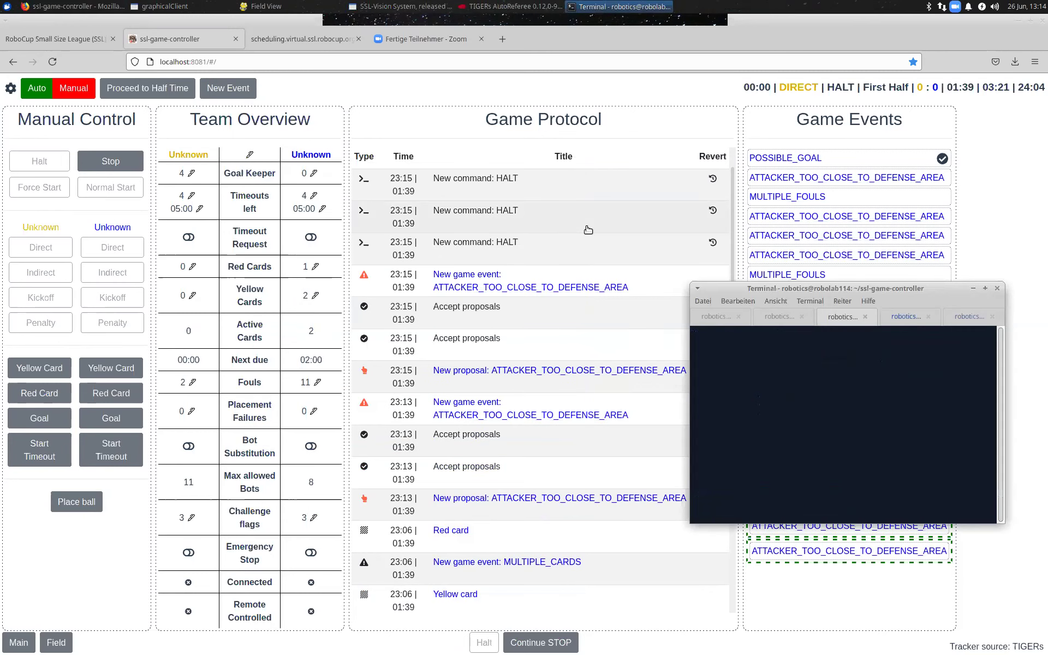
key("F3")
type("game")
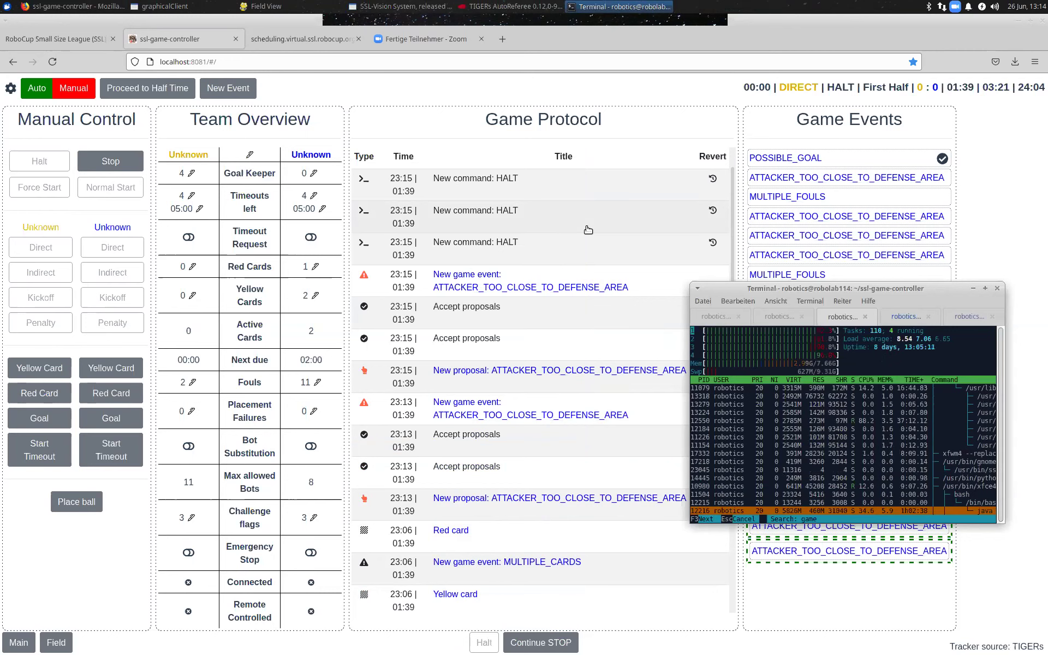
double_click(839, 288)
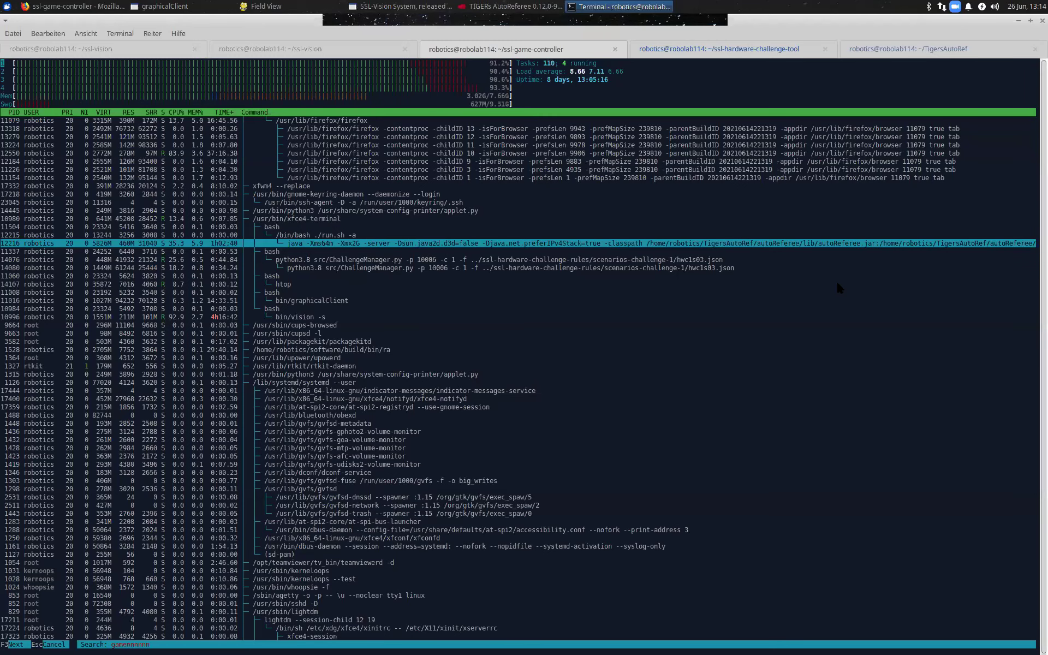
key("Escape")
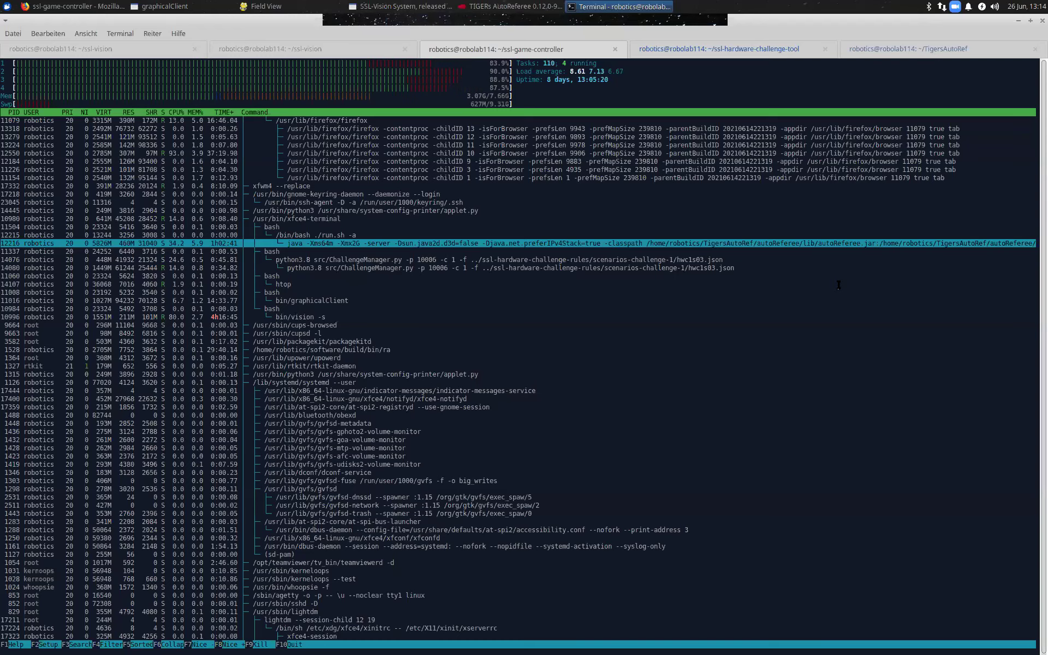
- Quit htop and start the executable ./ssl-game-controller_v2.12.7_linux_amd64
type("q./s")
key("Tab")
key("Return")
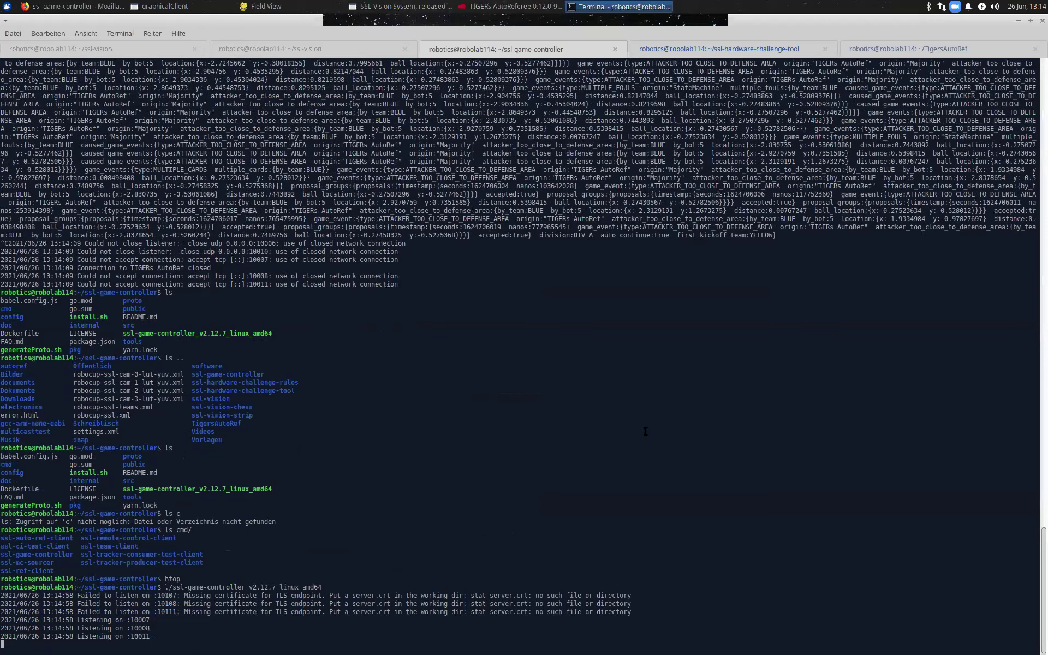
- Return to the ssl-game-controller page, review the connected autoRefs and game event handling in the settings, and close them
key("alt+Tab")
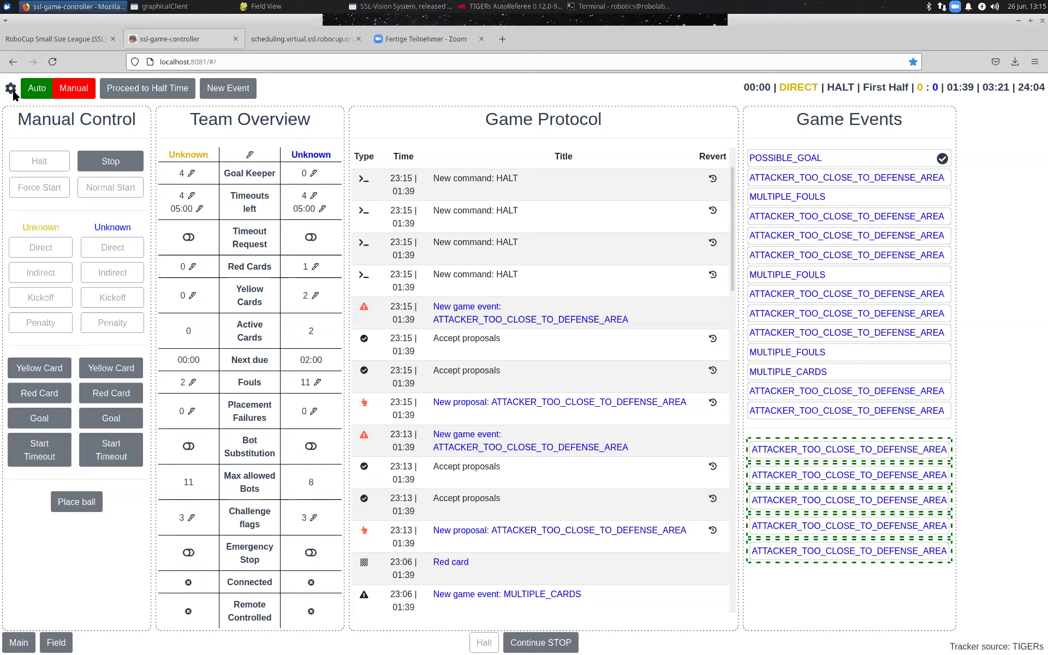
left_click(352, 306)
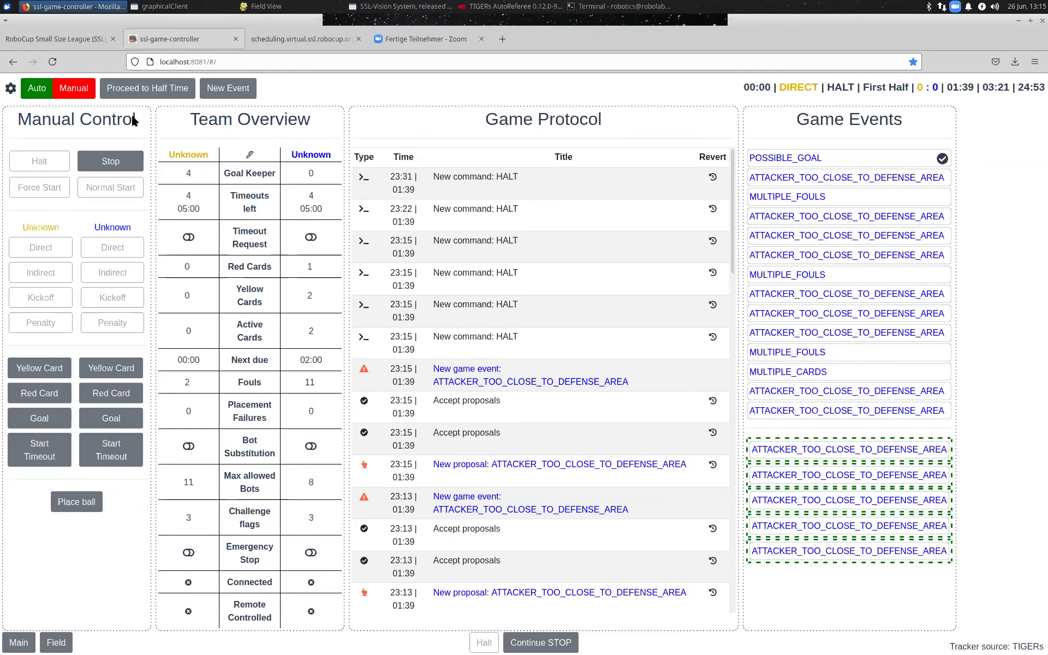
left_click(10, 88)
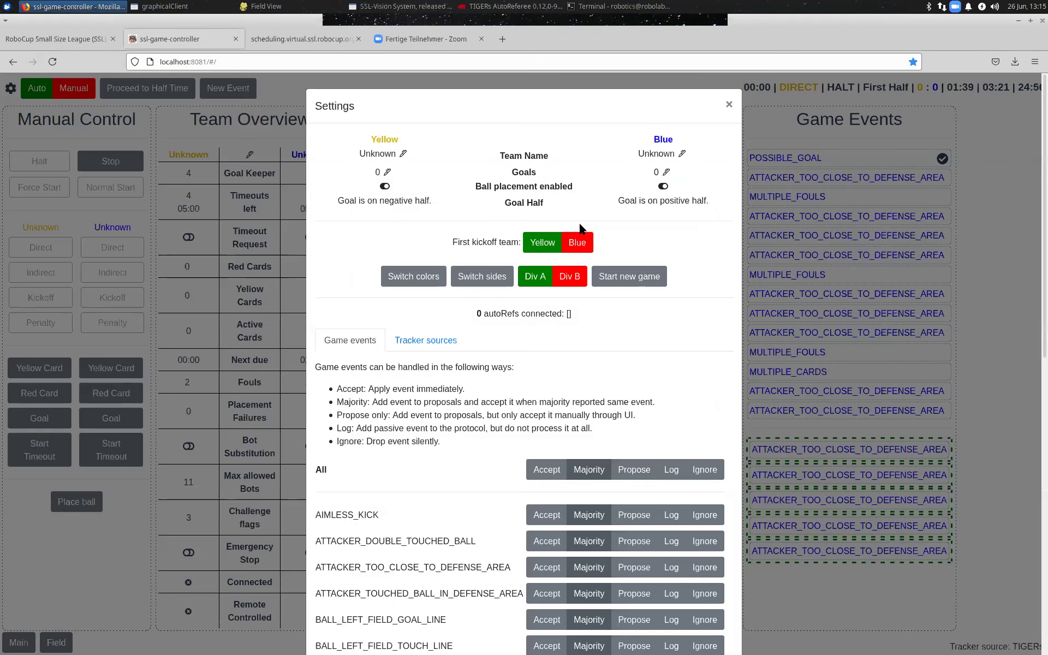
left_click(723, 102)
key("Escape")
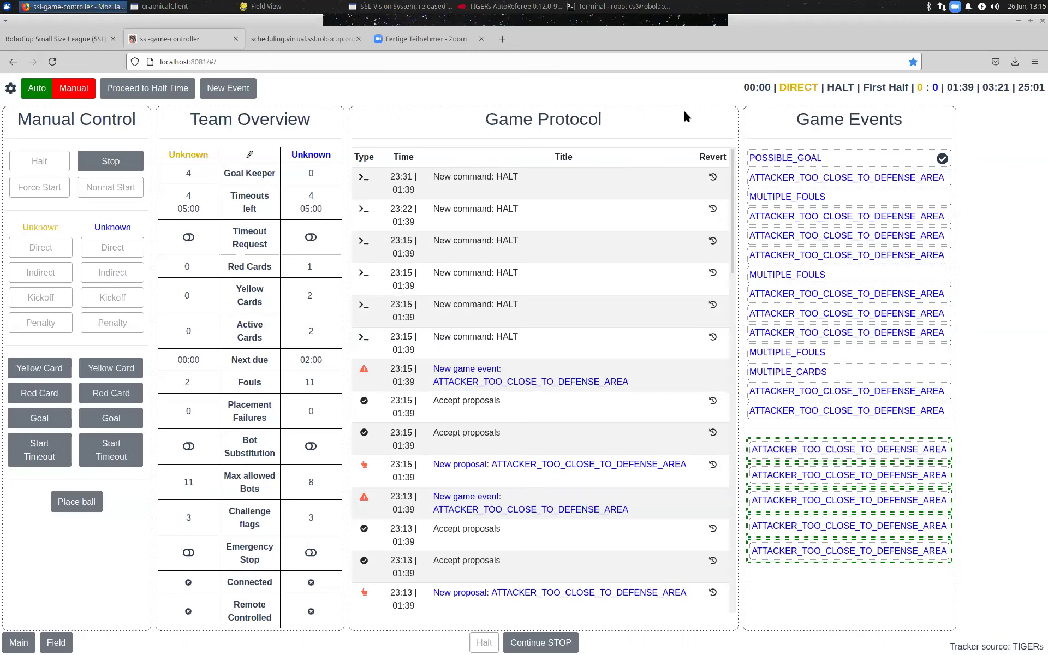
- Check the connected autoRefs and game event handling in the settings, close them, and issue the Stop command
left_click(11, 90)
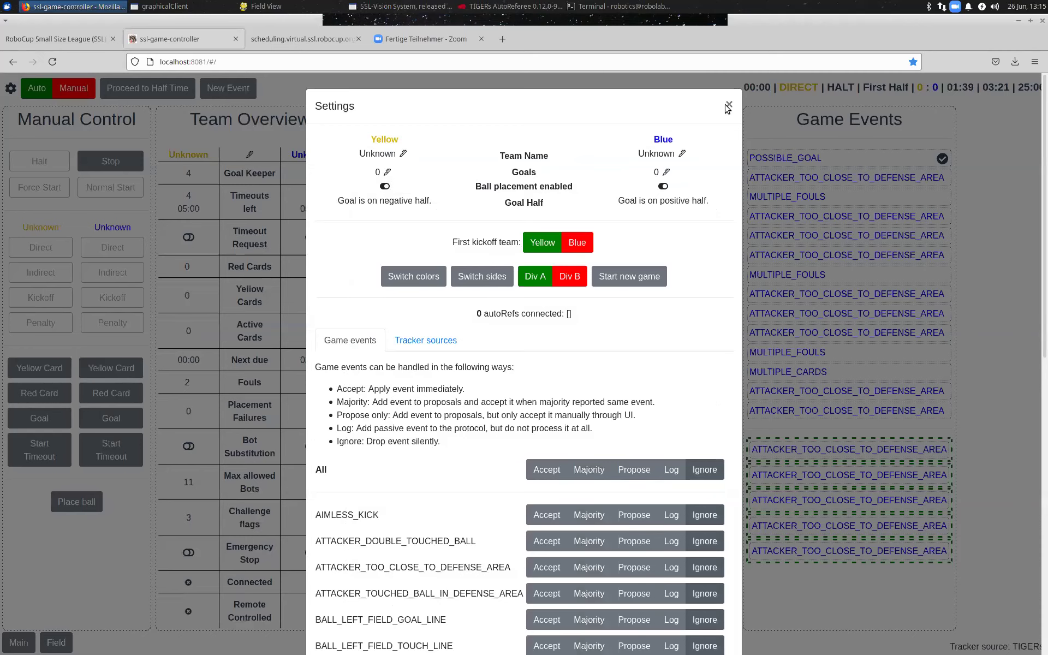
left_click(130, 164)
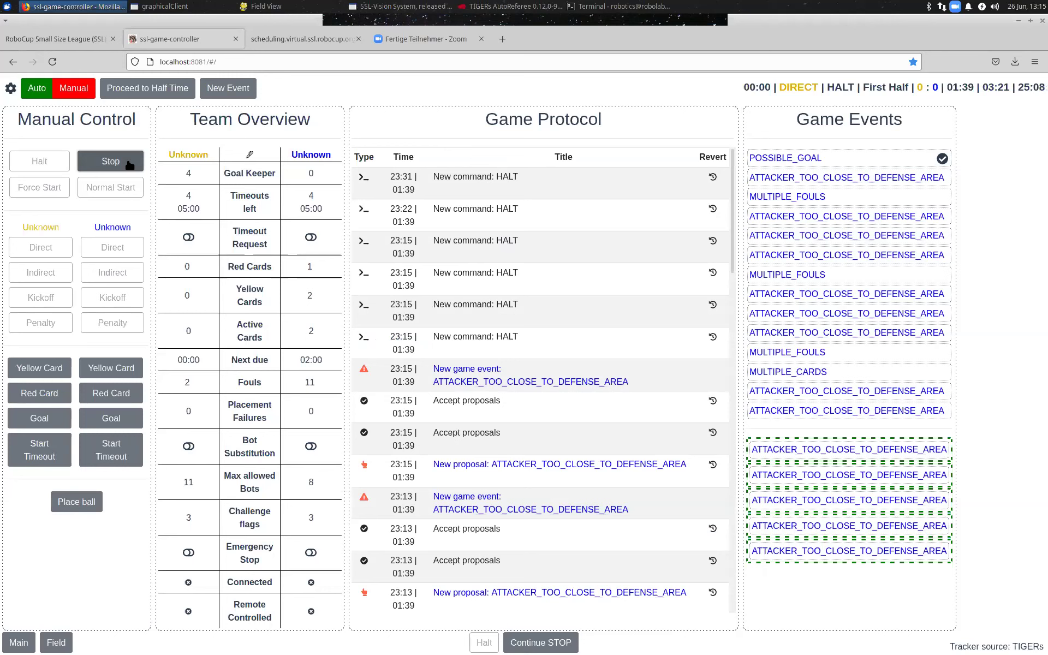
left_click(129, 165)
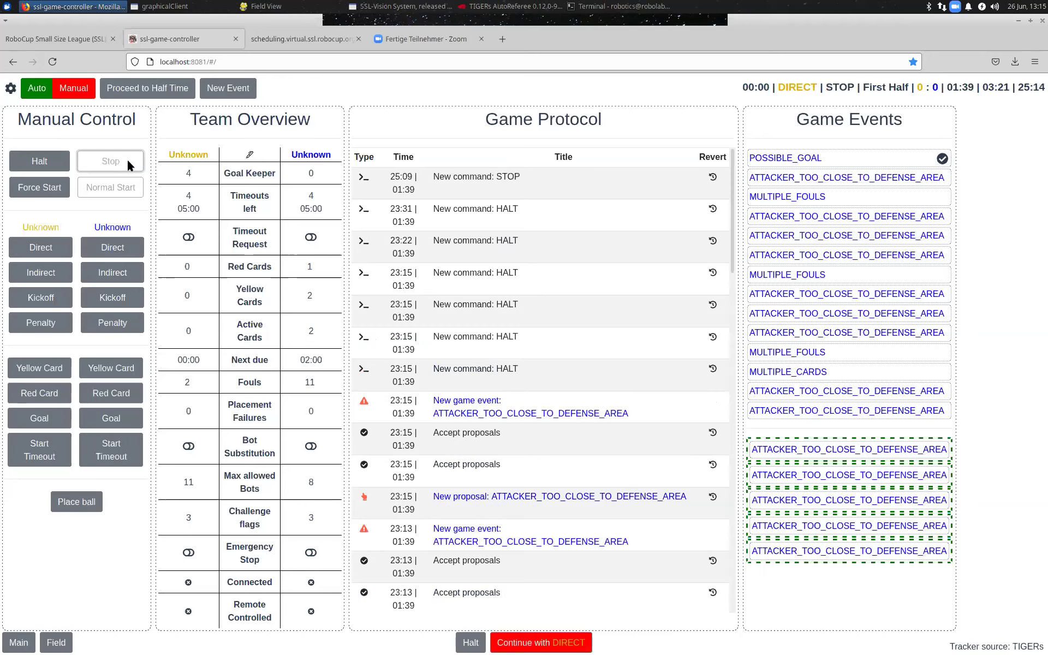
- Edit the team overview to reset the blue team's red cards and yellow cards to 0
left_click(250, 155)
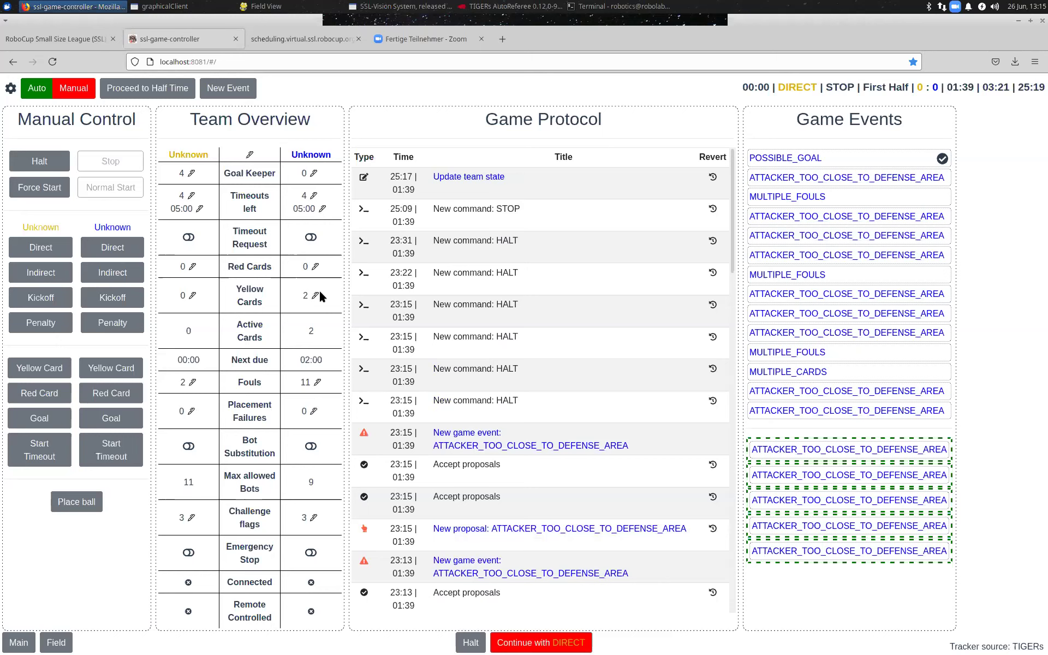
left_click(316, 294)
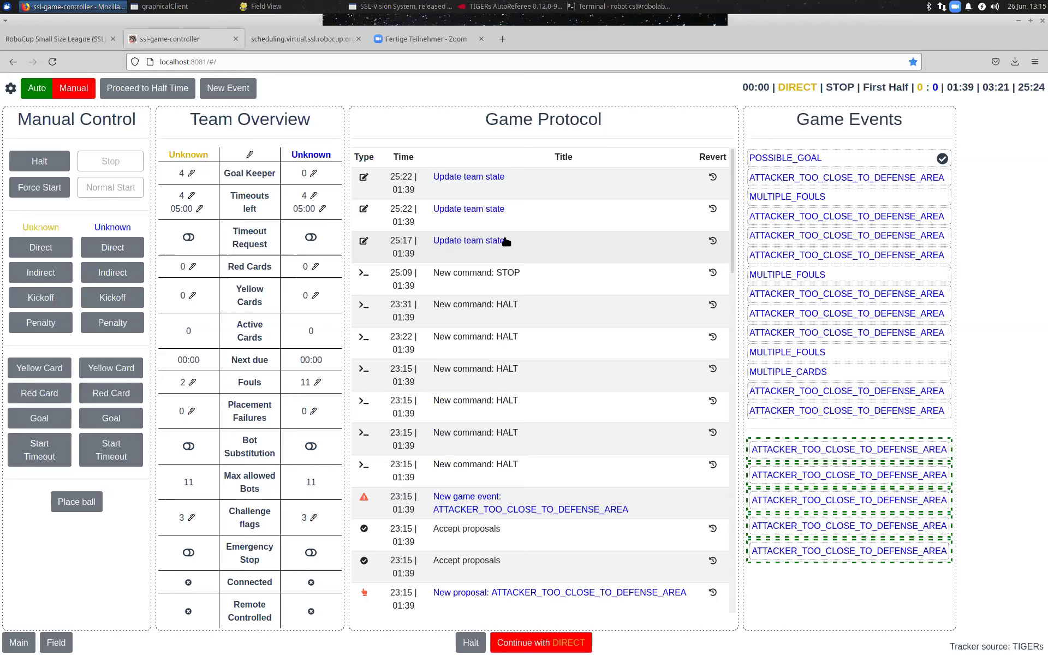
key("Return")
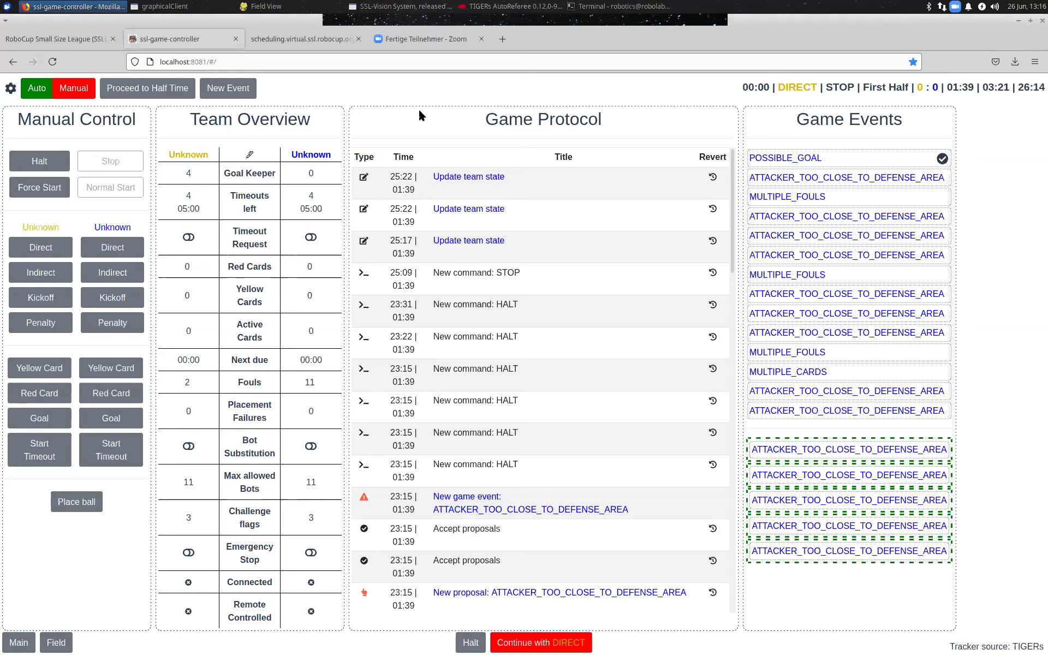
- In the terminal, interrupt the challenge manager and relaunch it with the scenario file hwc1s07.json
left_click(618, 6)
key("ctrl+c")
key("Up")
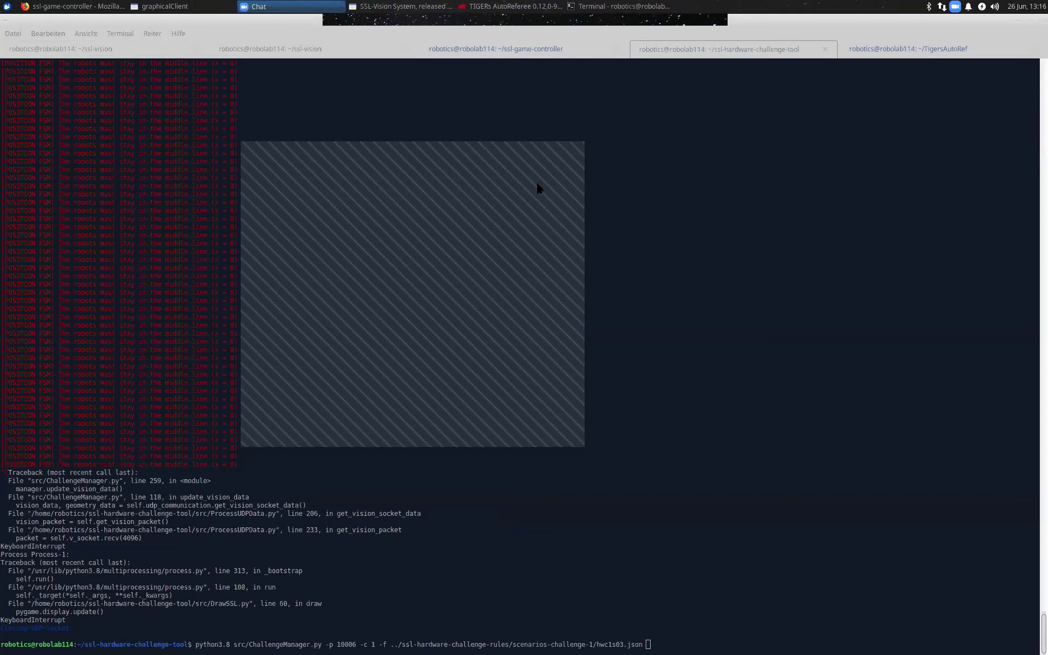
key("Left")
key("Left")
key("Left")
key("Left")
key("Left")
key("BackSpace")
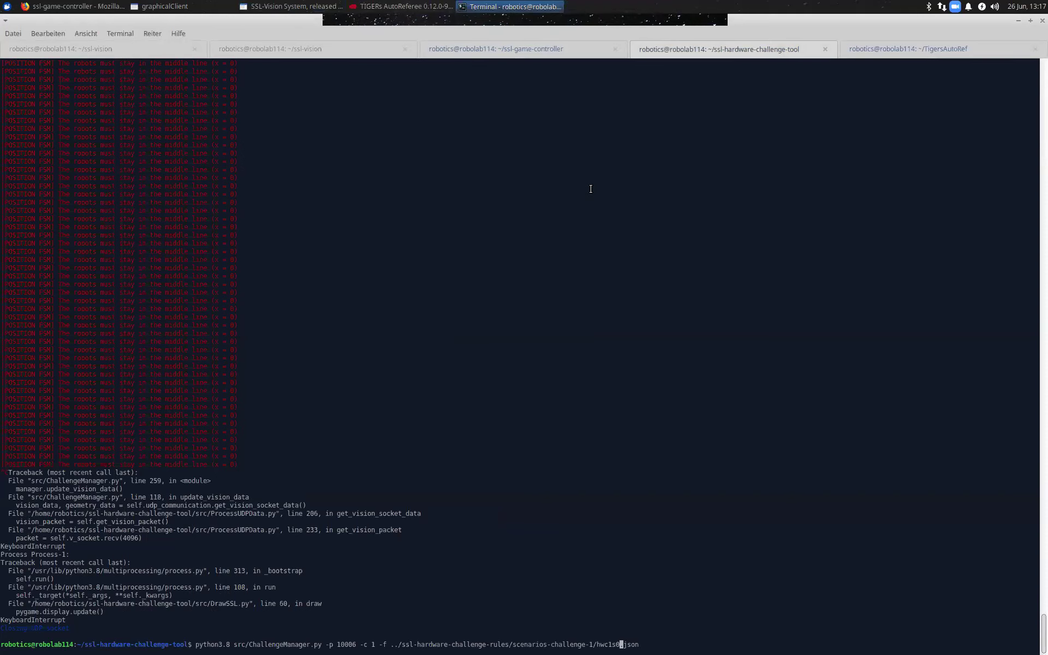
type("7")
key("Return")
left_click_drag(450, 173, 450, 179)
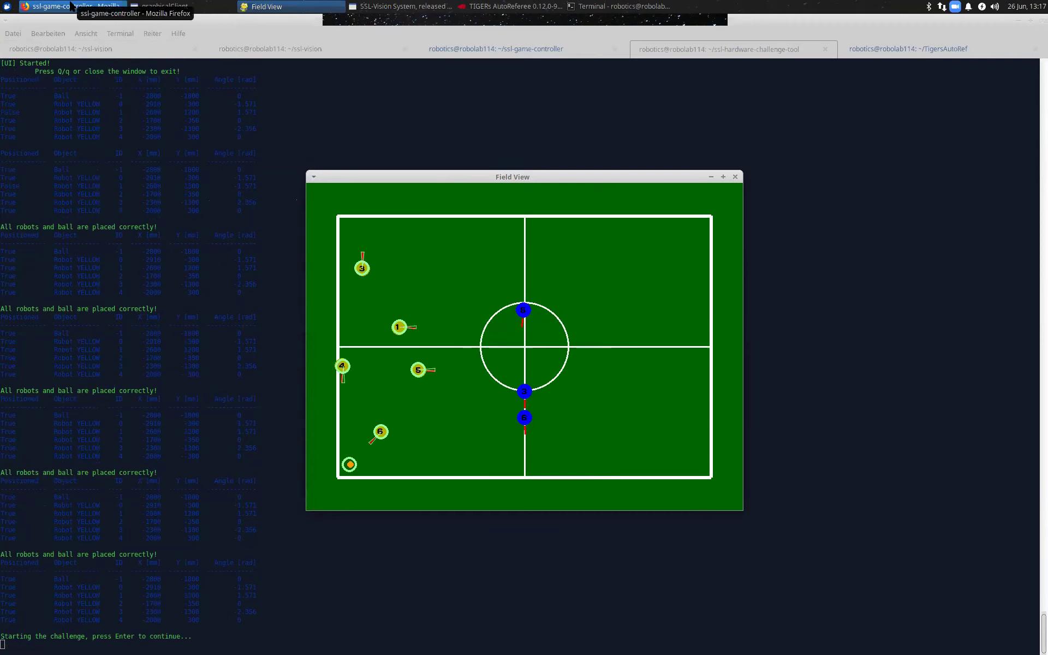
- Return to the ssl-game-controller page, set all game events to Majority, and restart play from Stop with a blue direct kick
left_click(72, 6)
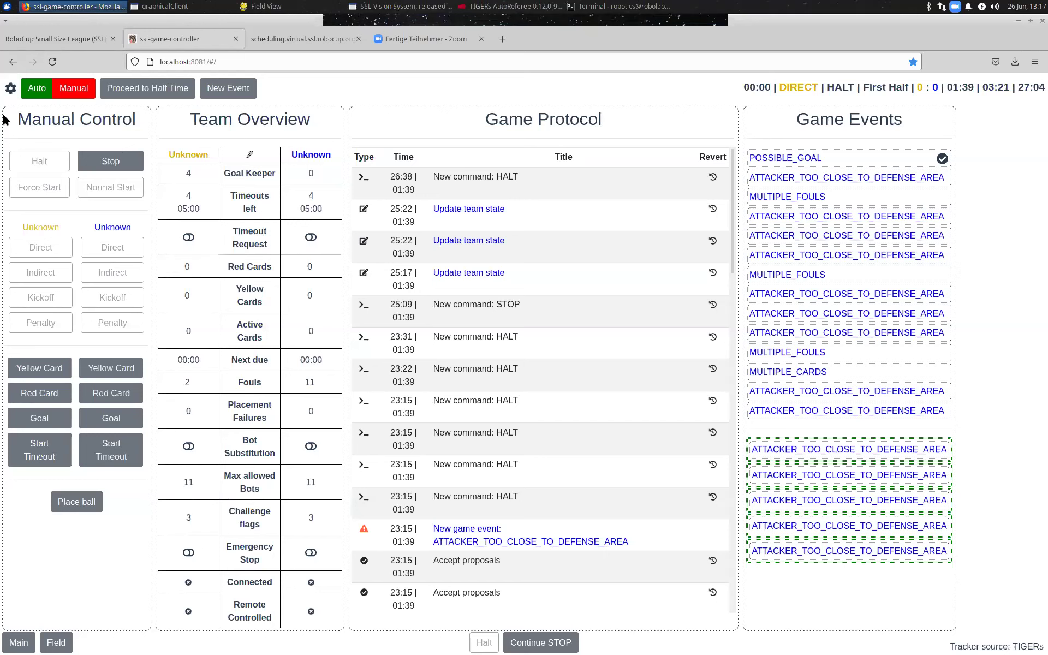
left_click(10, 89)
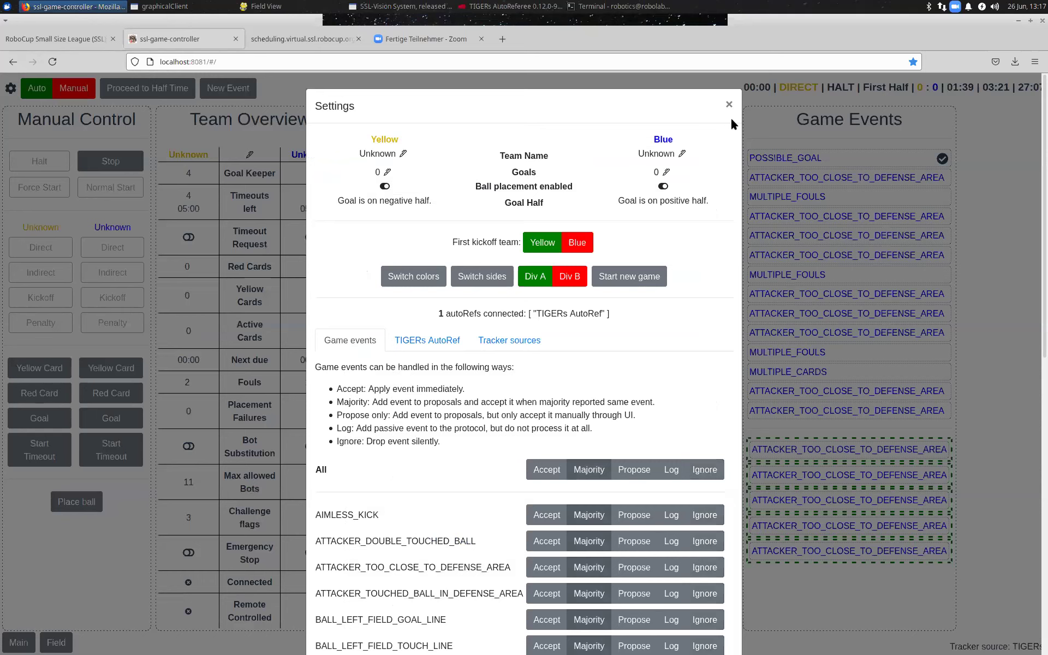
left_click(730, 105)
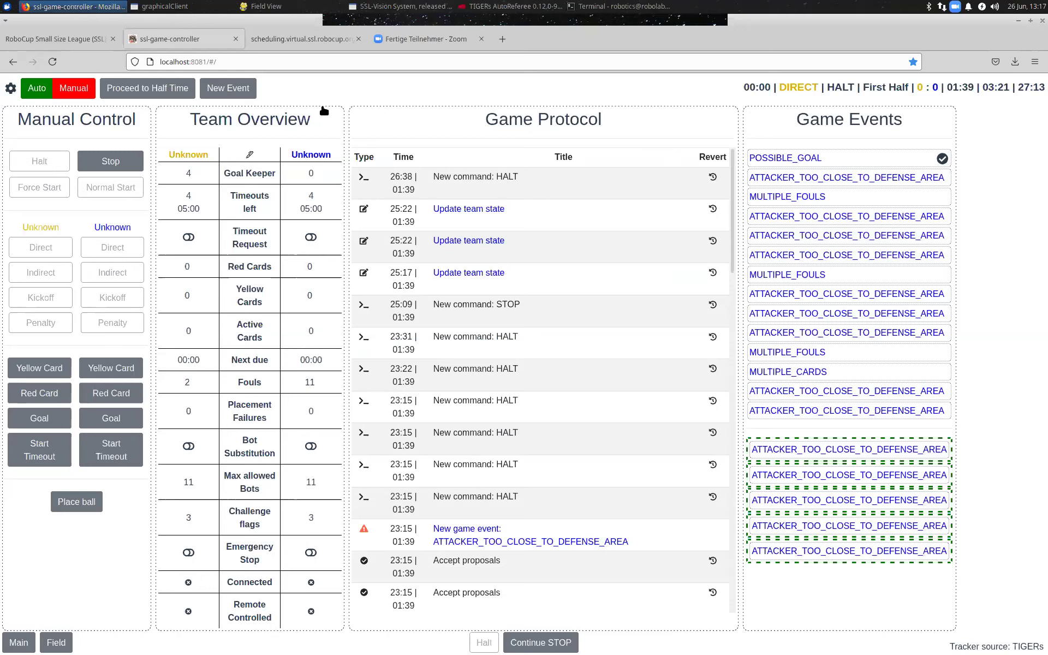
left_click(125, 162)
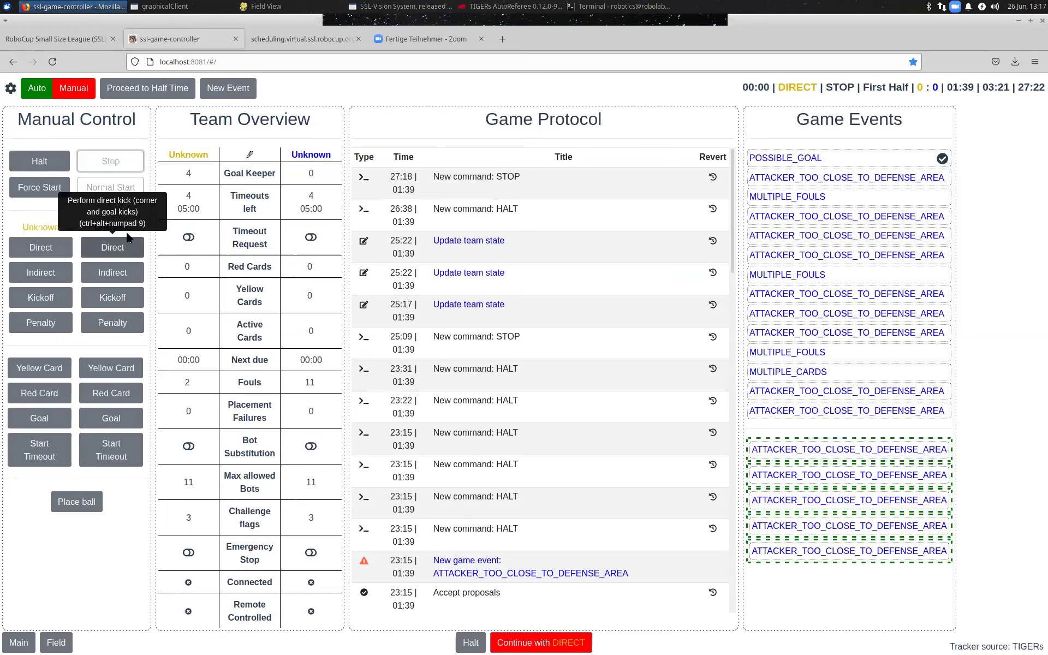
left_click(129, 237)
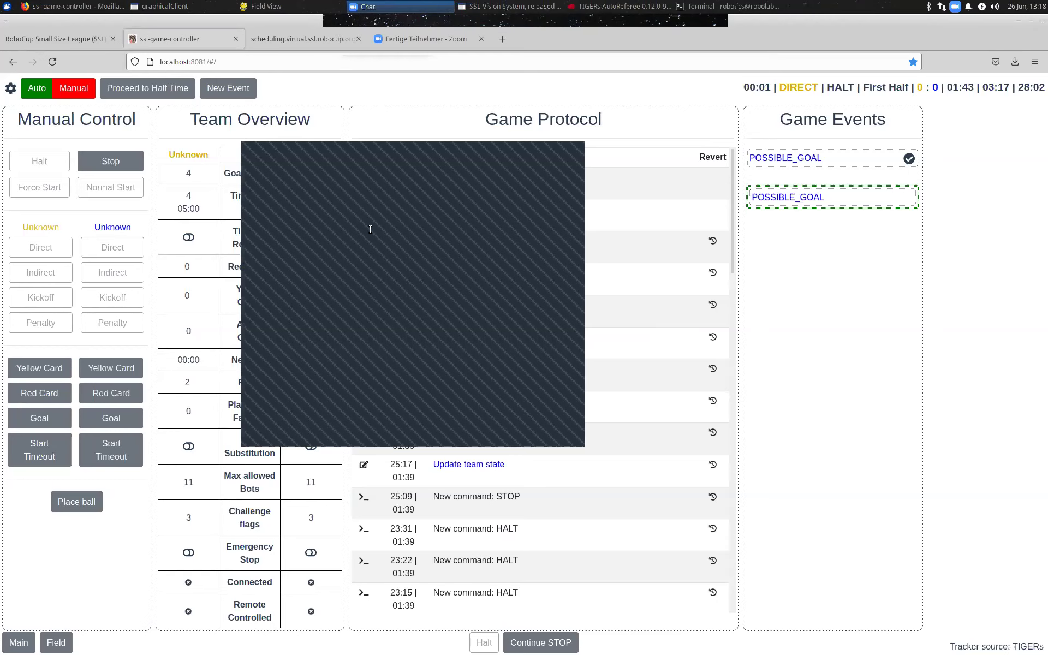
- Switch to the terminal, interrupt the challenge manager, and change the recalled launch command's scenario file to hwc1s08.json
left_click(795, 5)
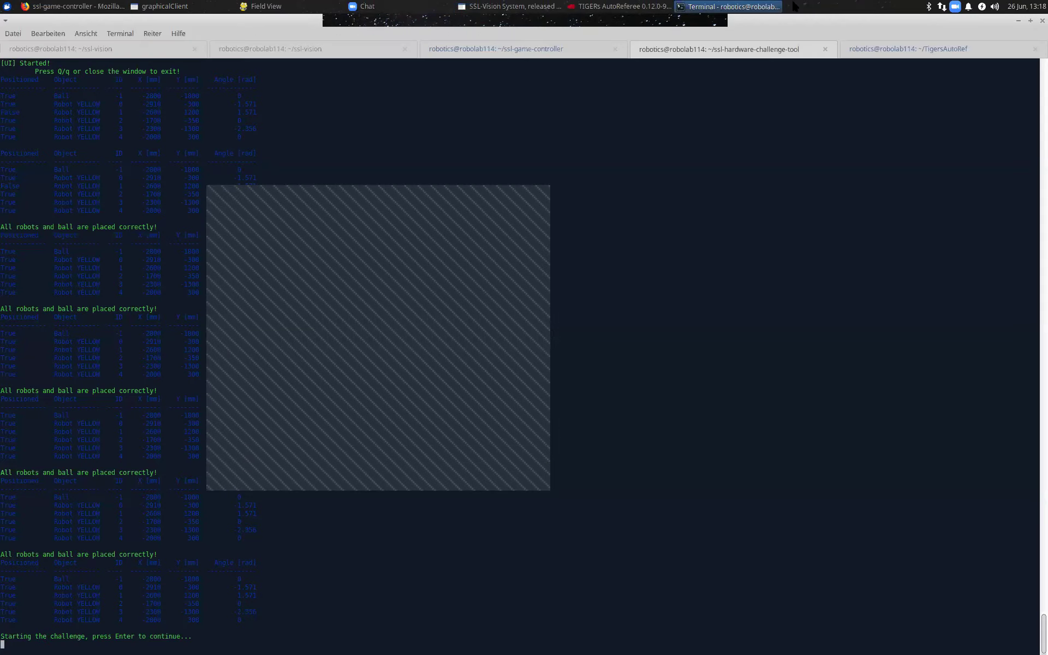
key("Up")
key("Left")
key("Left")
key("Left")
key("Left")
key("Left")
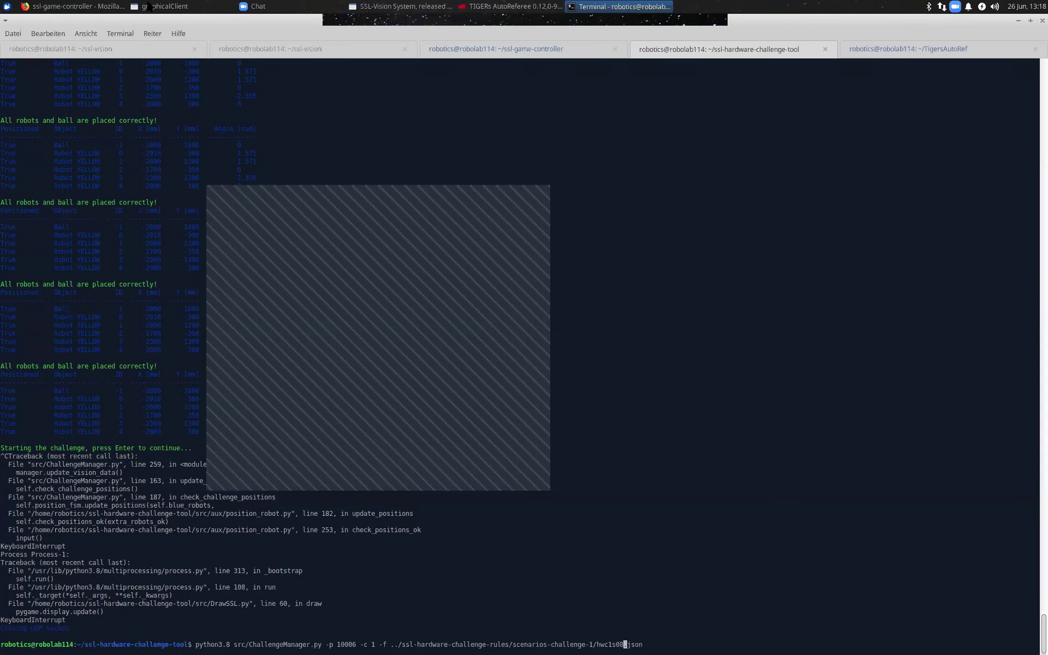
- Back in the ssl-game-controller page, set the handling of all game events to Ignore and issue the Stop command
left_click(150, 5)
left_click(150, 5)
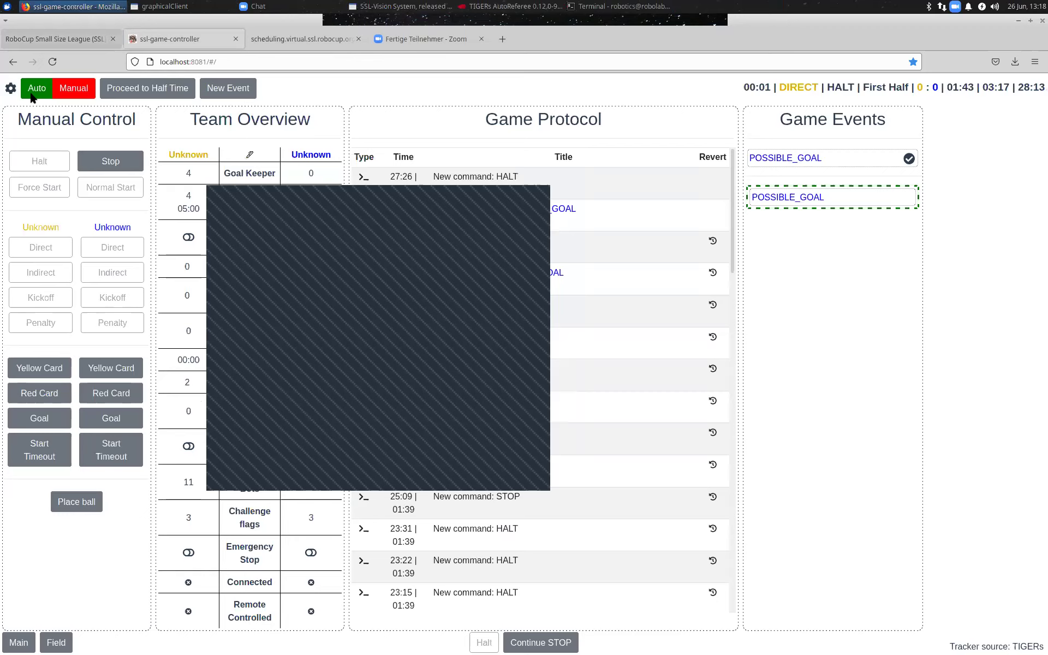
left_click(10, 88)
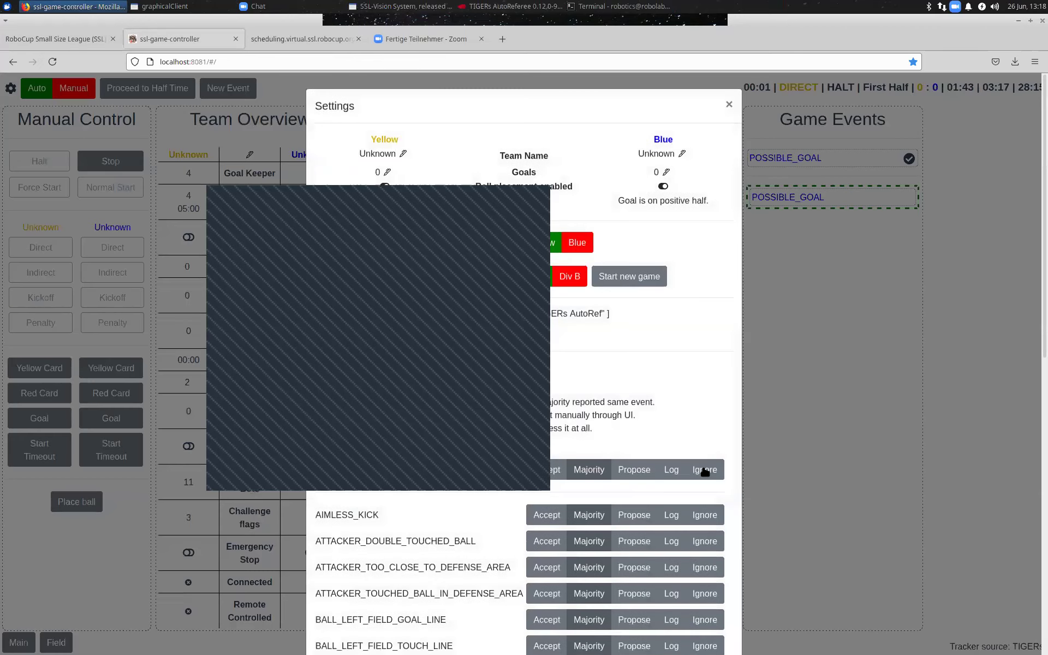
left_click(704, 470)
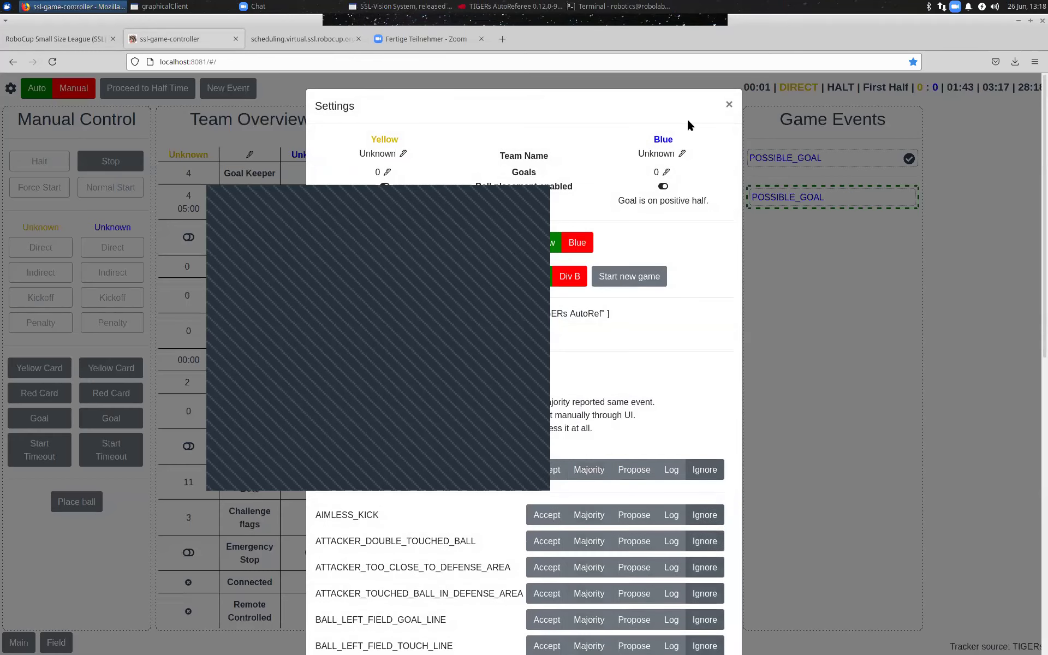
key("Escape")
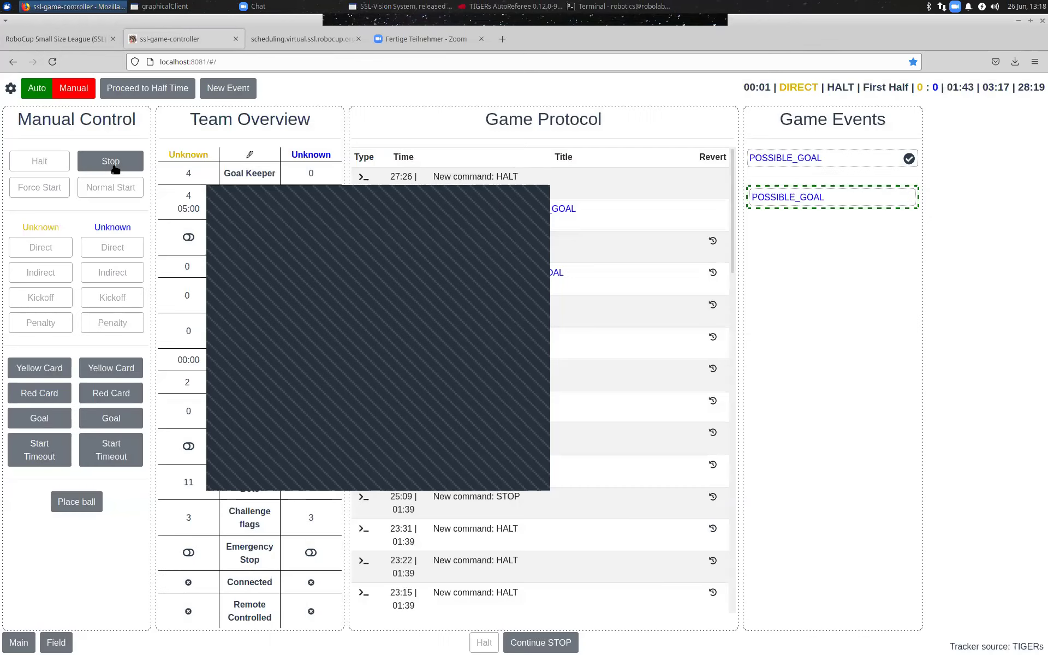
left_click(116, 169)
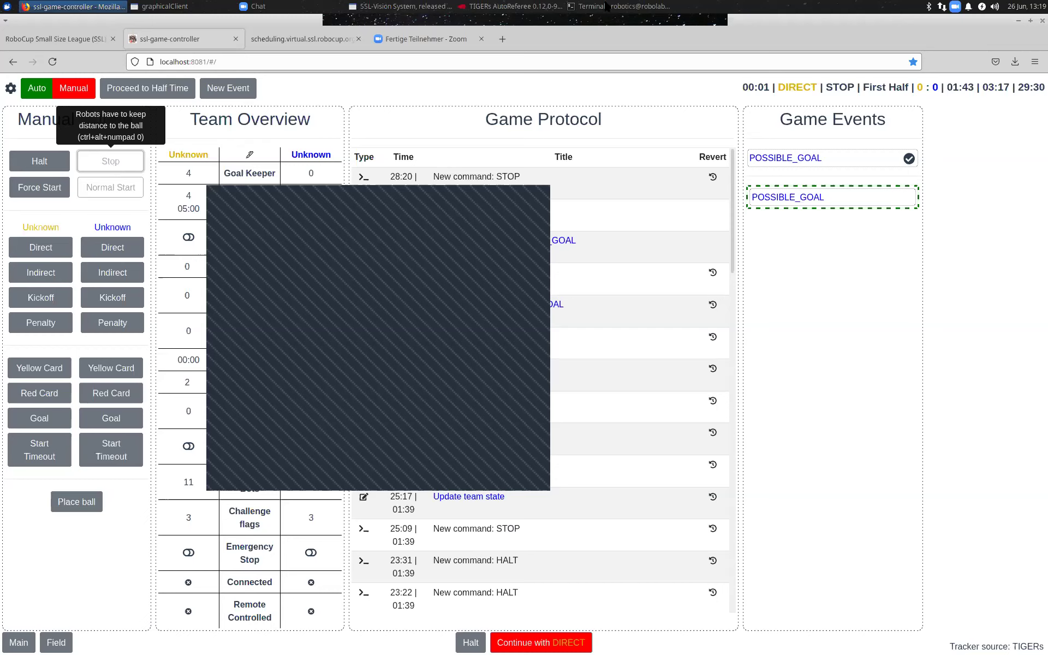
- Launch the prepared hwc1s08.json challenge from the terminal and bring the Field View up over the game controller
left_click(643, 6)
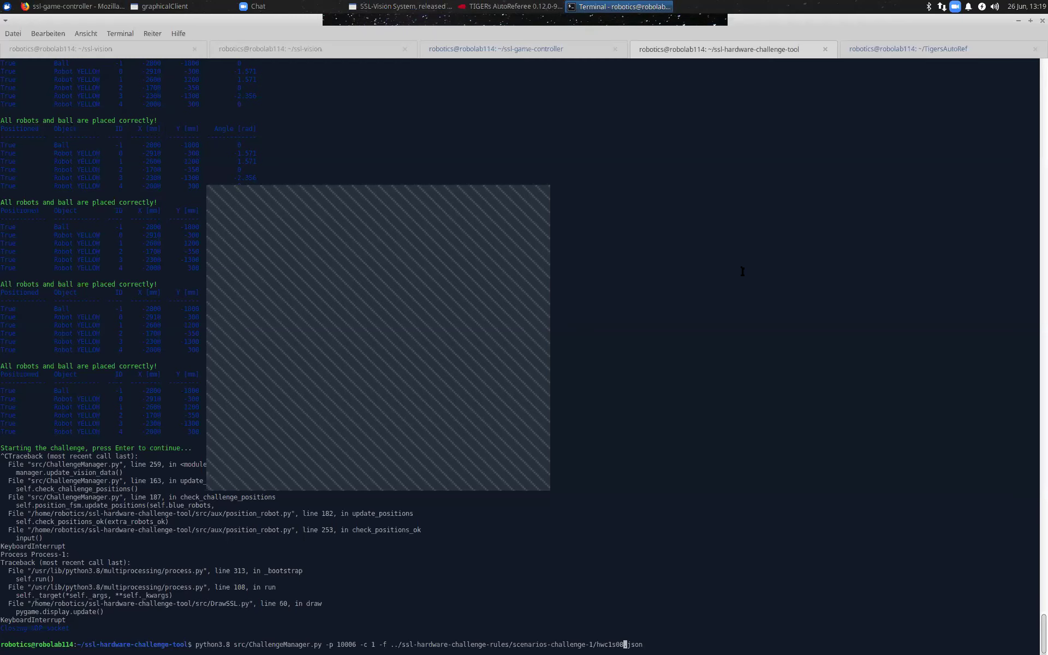
key("Return")
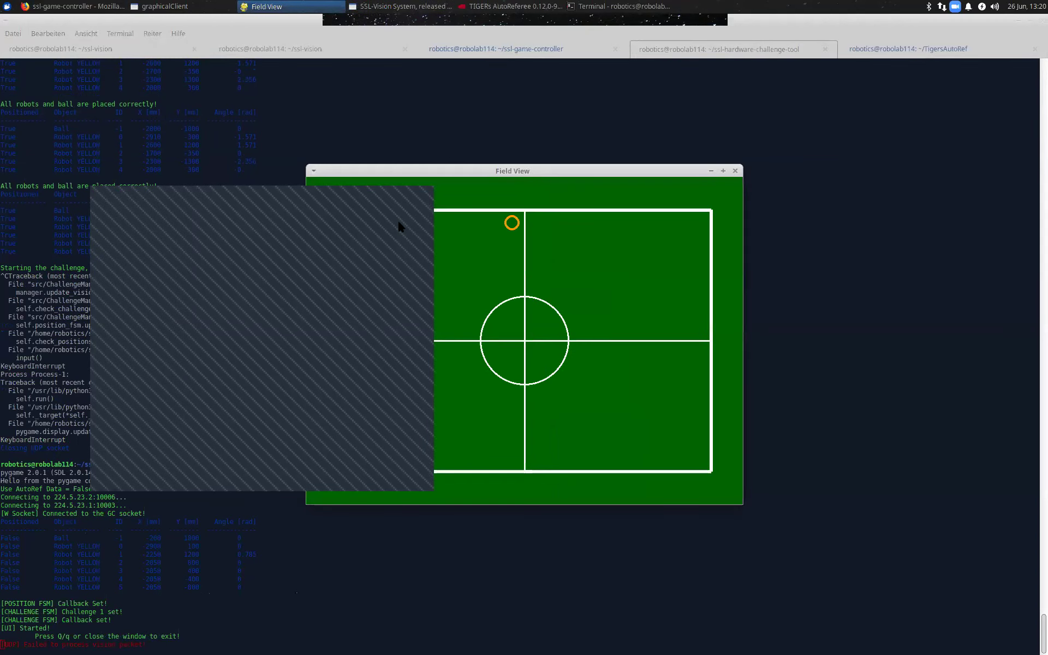
left_click(59, 6)
left_click(284, 7)
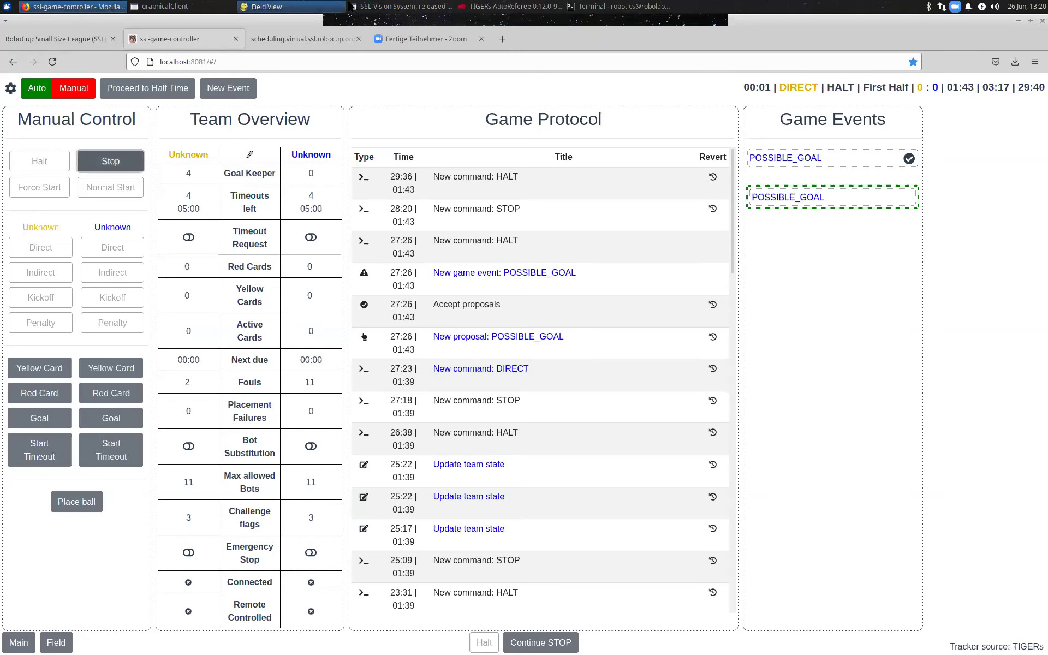
left_click_drag(469, 177, 459, 183)
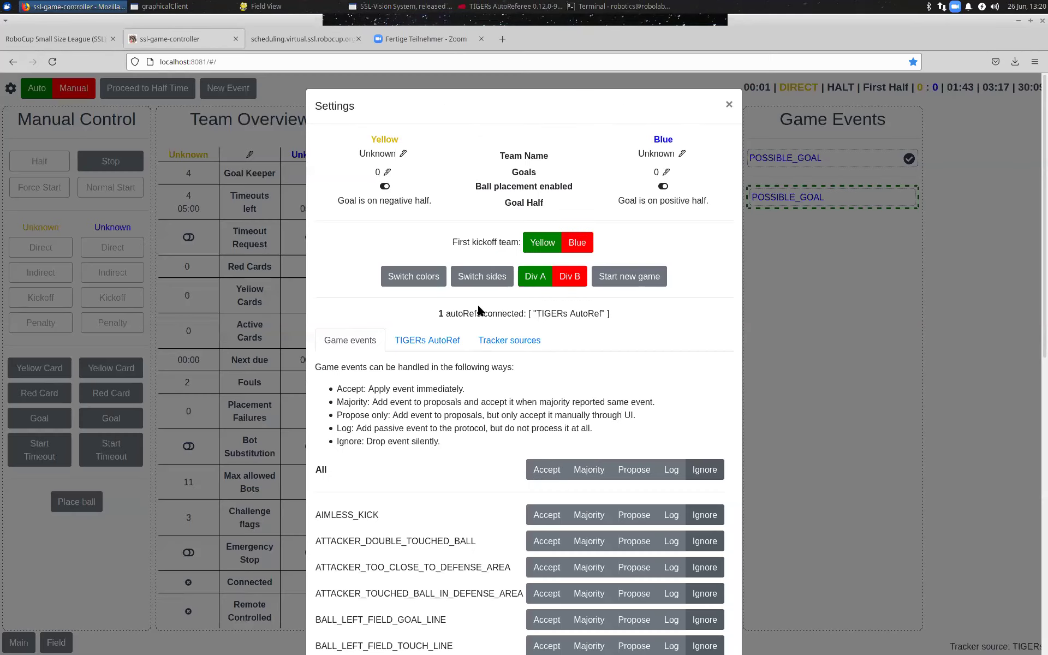
- Set all game events to Majority in the game controller settings and restart play from Stop with a blue direct kick
left_click(589, 471)
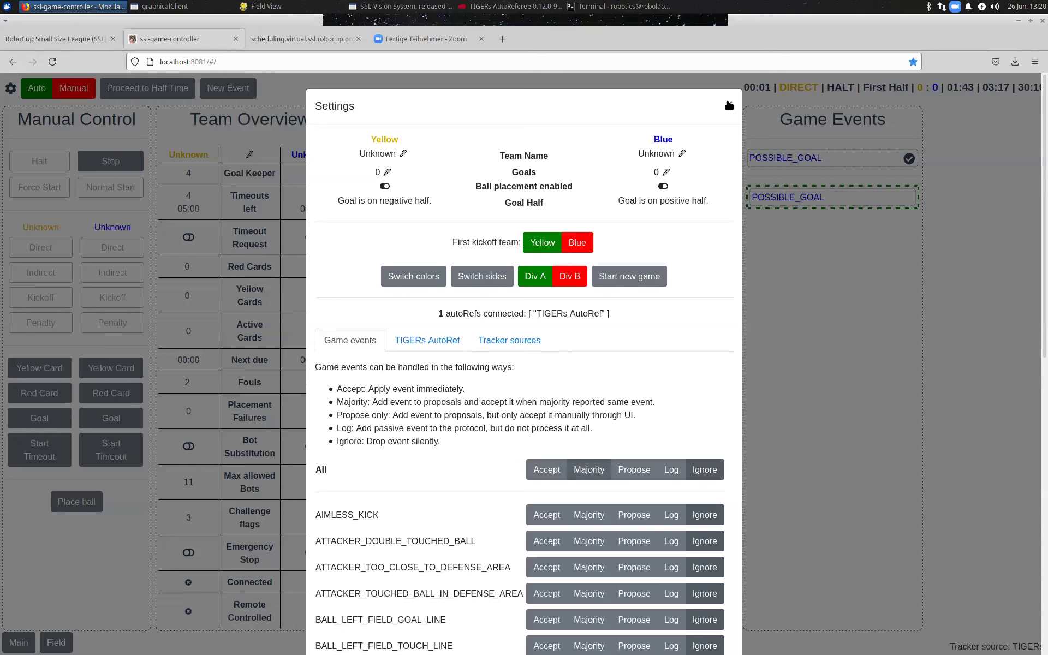
left_click(729, 106)
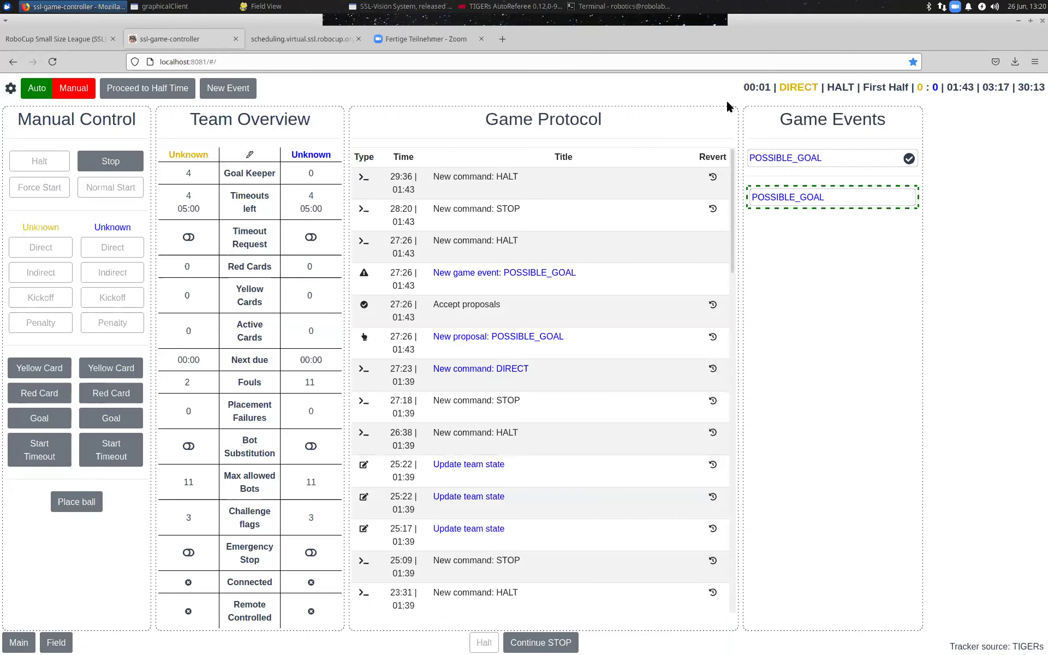
left_click(103, 161)
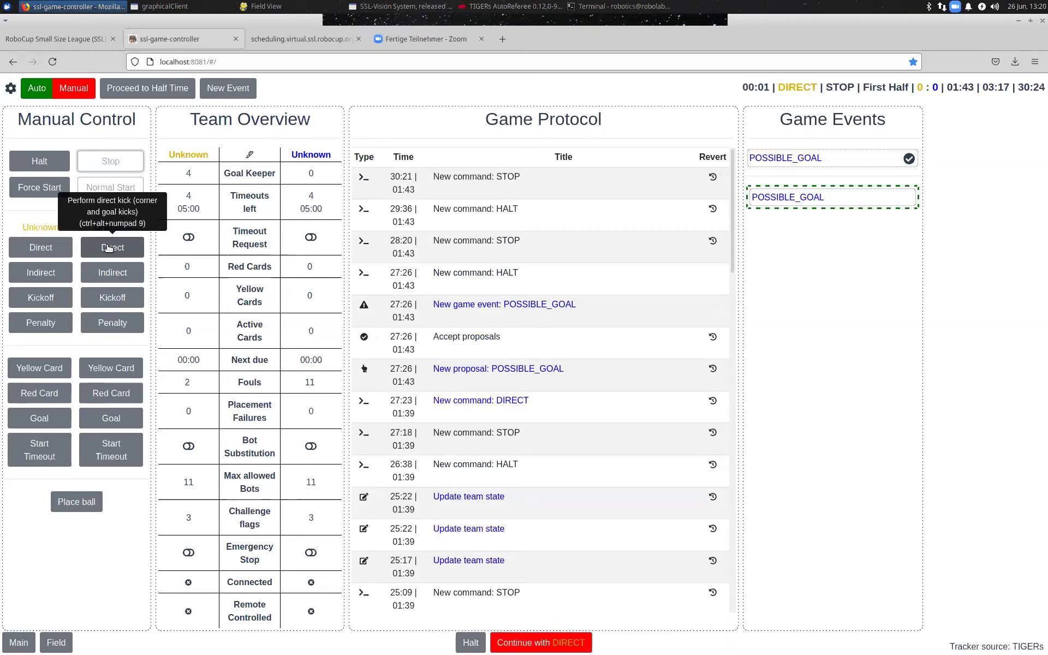
left_click(108, 247)
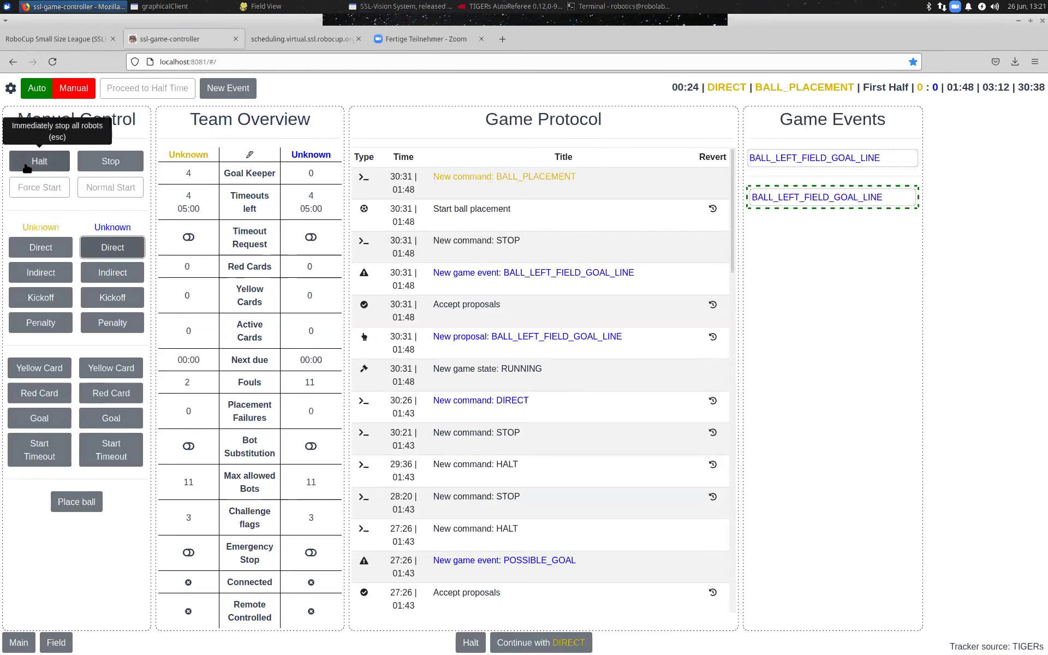
- Halt the game during ball placement, set all game events to Ignore, and switch the game to Stop
key("Escape")
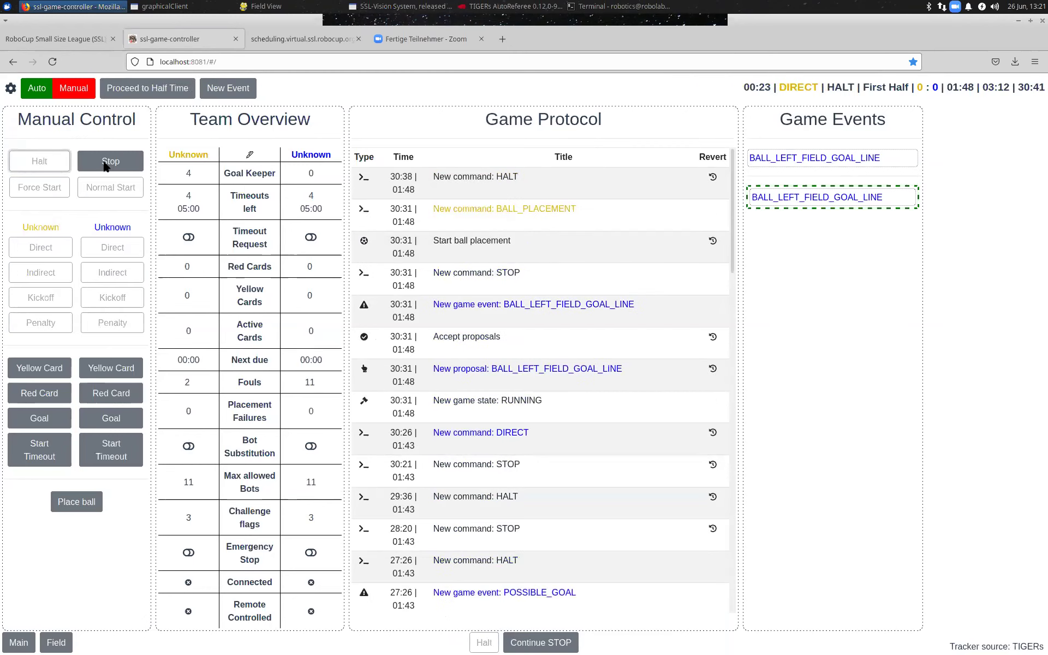
left_click(10, 88)
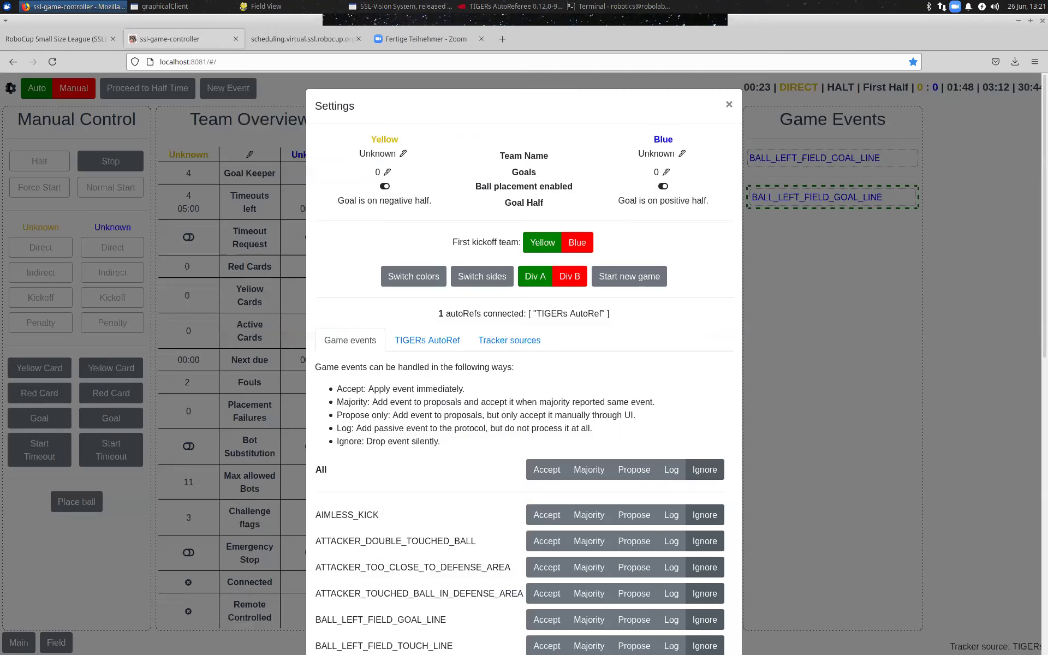
left_click(74, 148)
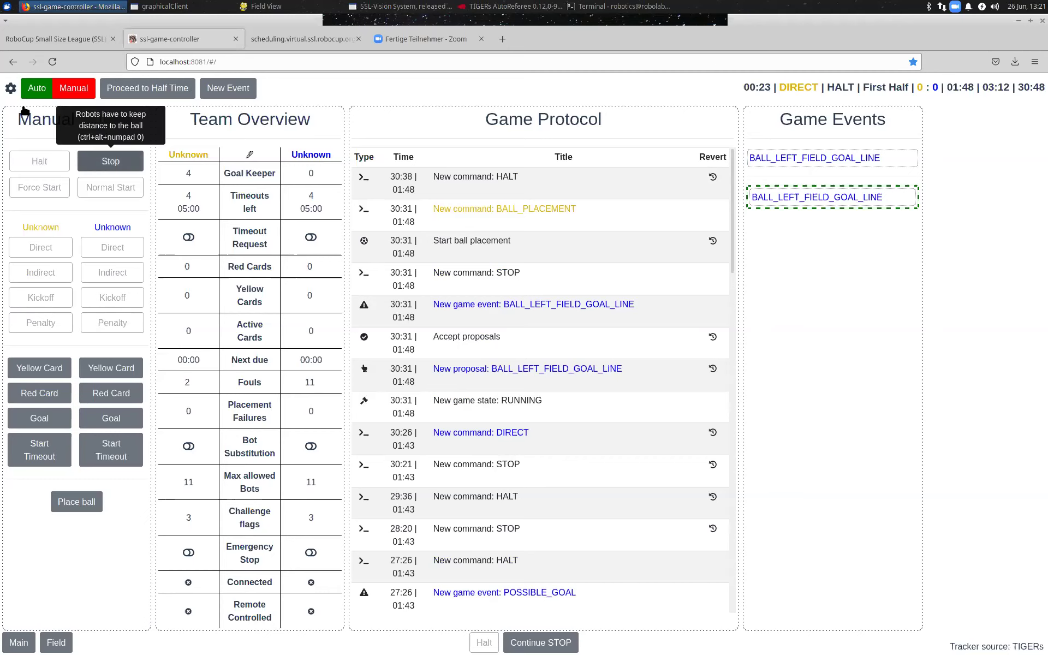
key("ctrl+alt+KP_0")
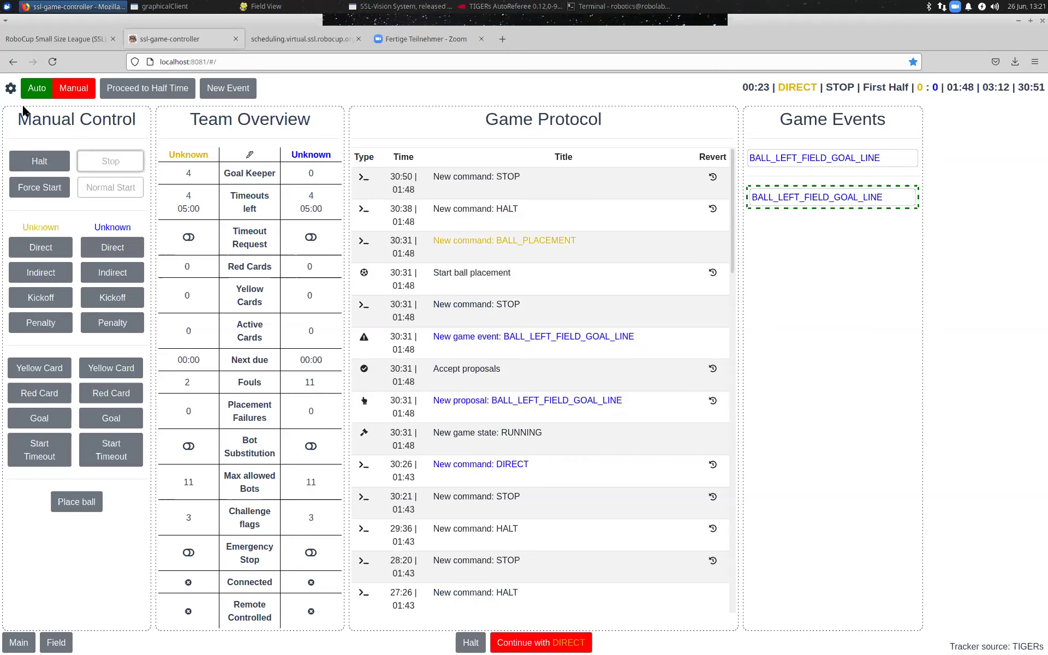
- Set the handling of all game events to Majority in the settings
left_click(5, 83)
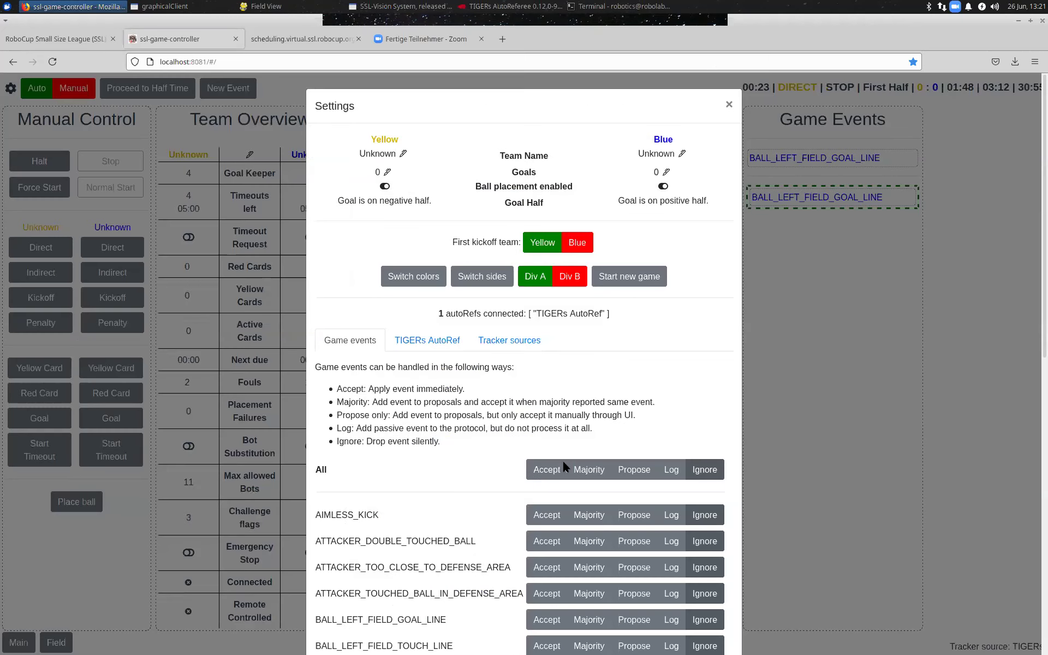
left_click(563, 463)
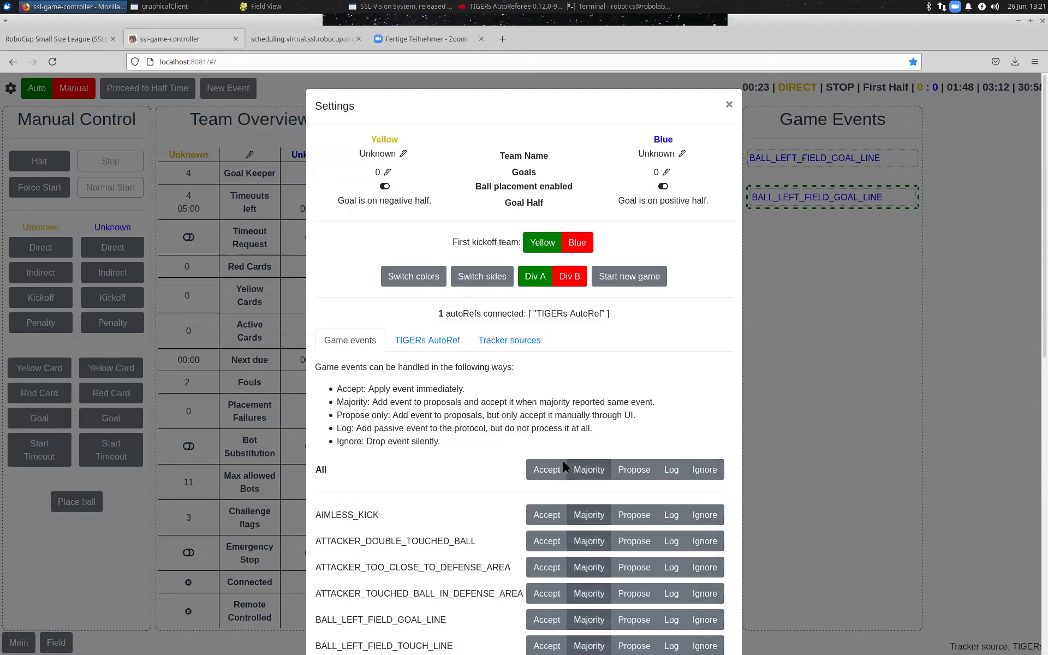
- Switch to the terminal, abort the running challenge, relaunch the ChallengeManager with hwc1s08.json and reposition the Field View window
left_click(636, 6)
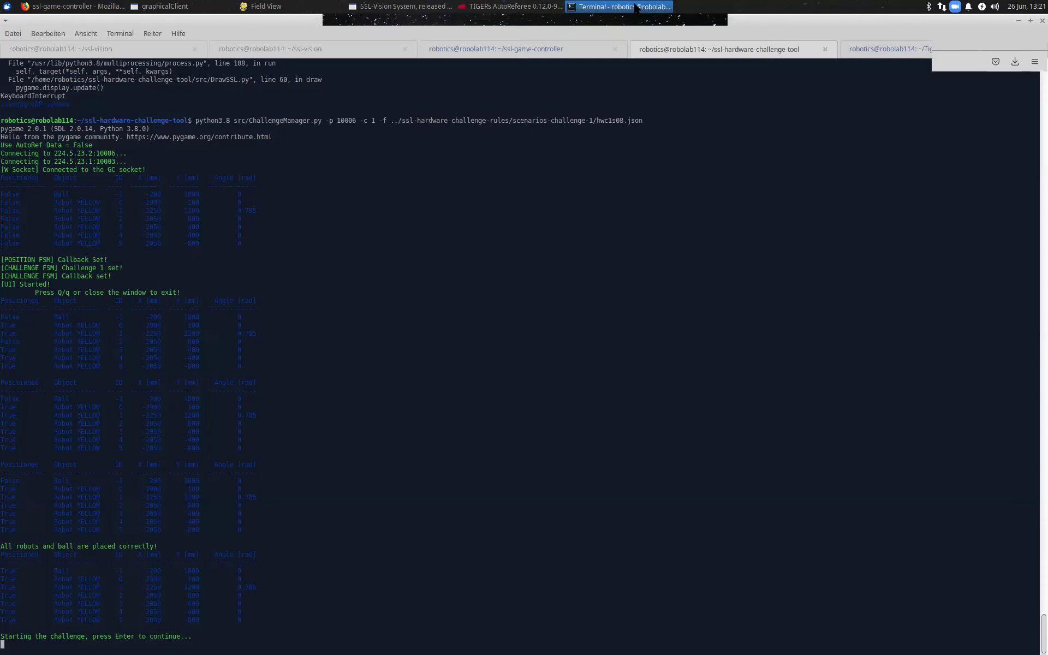
key("Up")
key("ctrl+c")
key("Up")
key("Return")
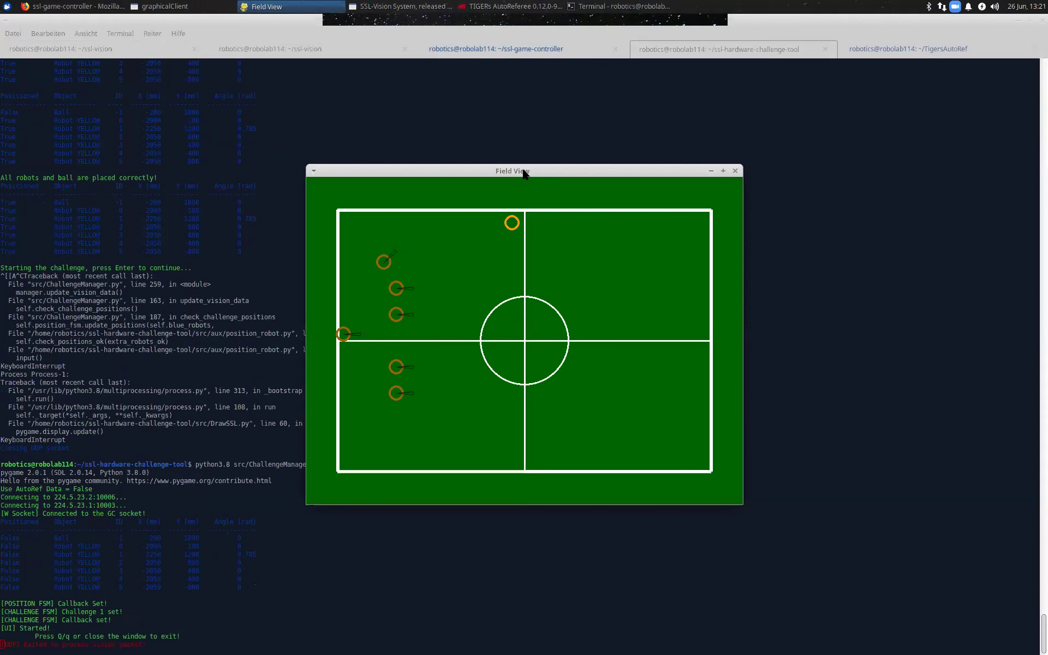
mouse_move(523, 174)
left_mouse_down()
mouse_move(505, 172)
mouse_move(511, 178)
left_mouse_up()
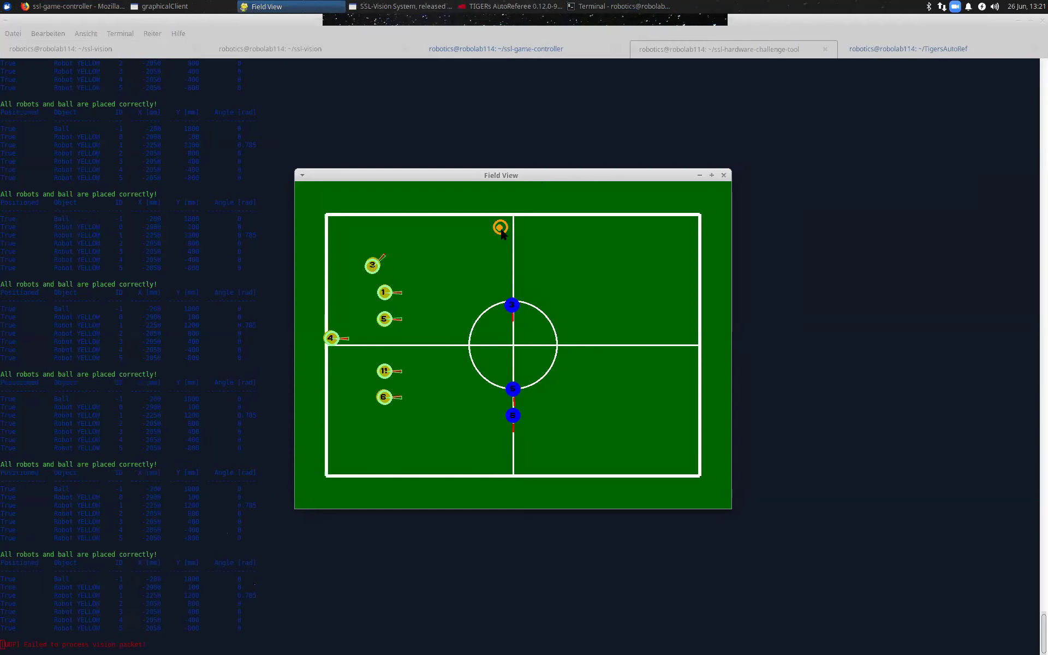
- Return to the game controller, start a blue direct kick from Stop and halt the game during ball placement
left_click(95, 7)
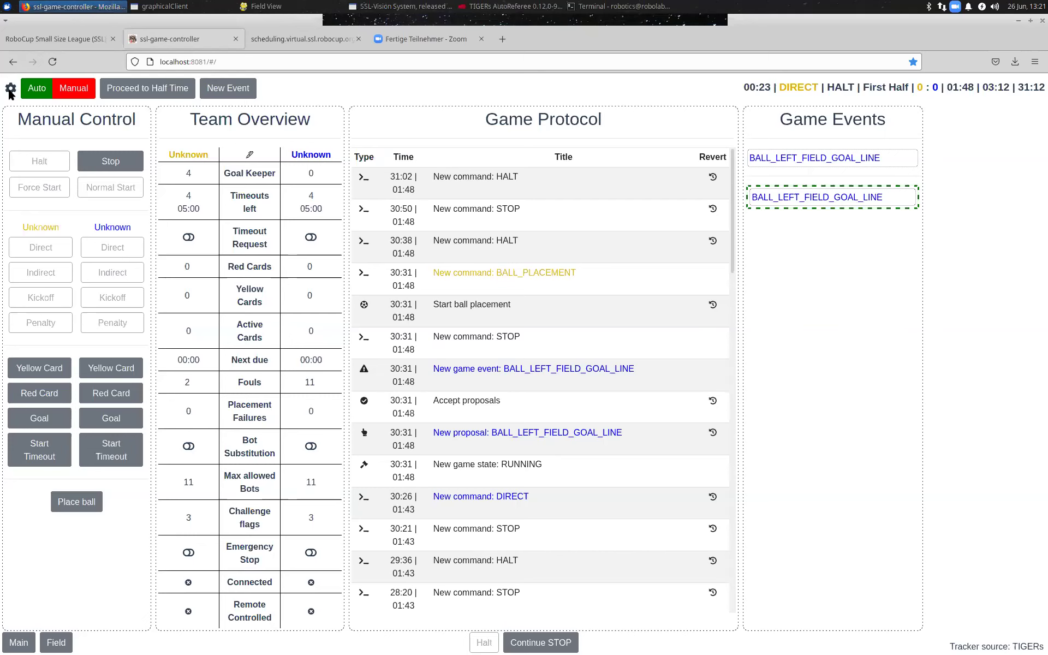
left_click(244, 201)
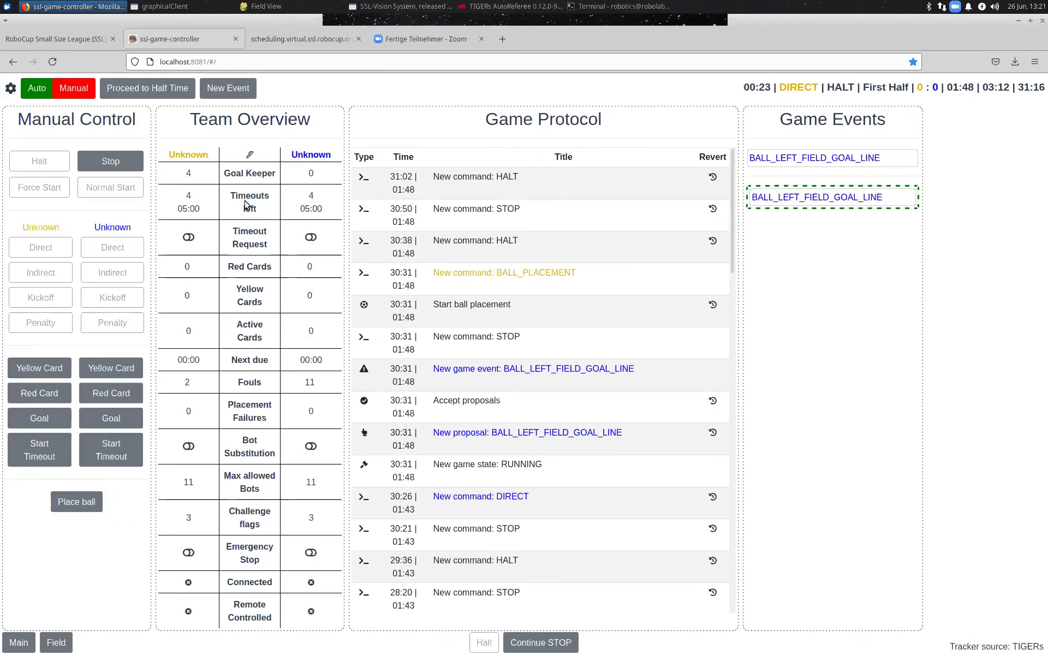
left_click(108, 160)
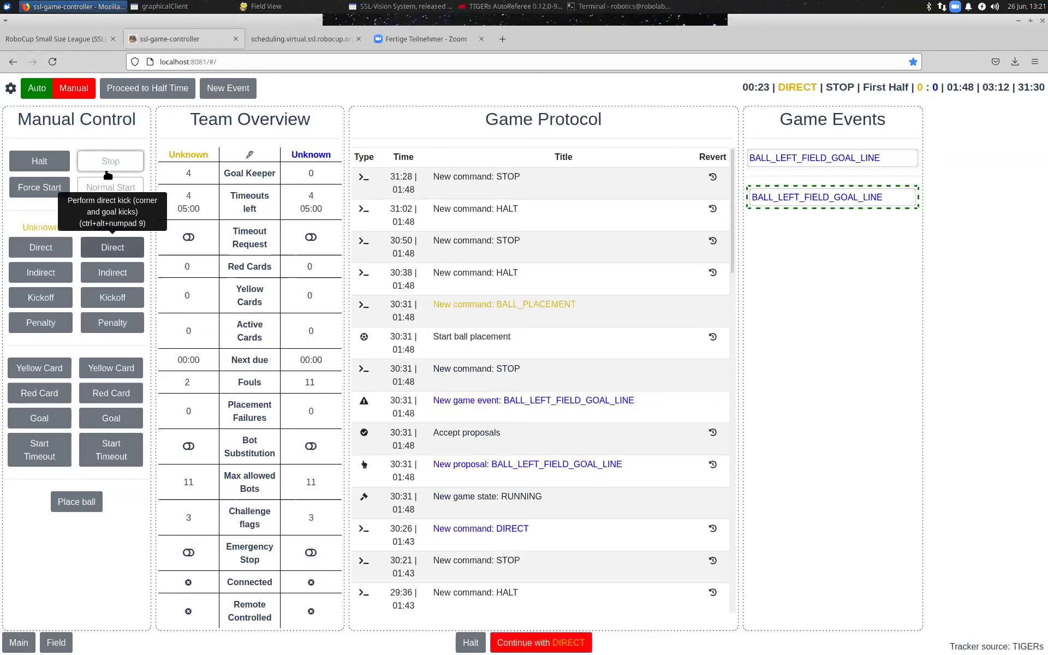
left_click(111, 249)
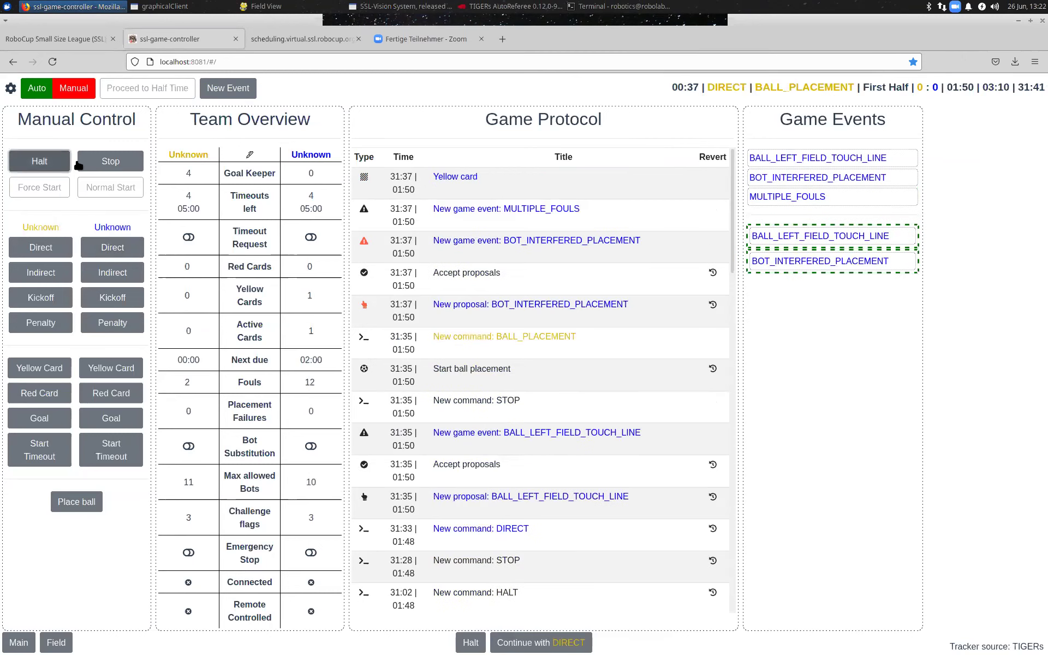
left_click(39, 164)
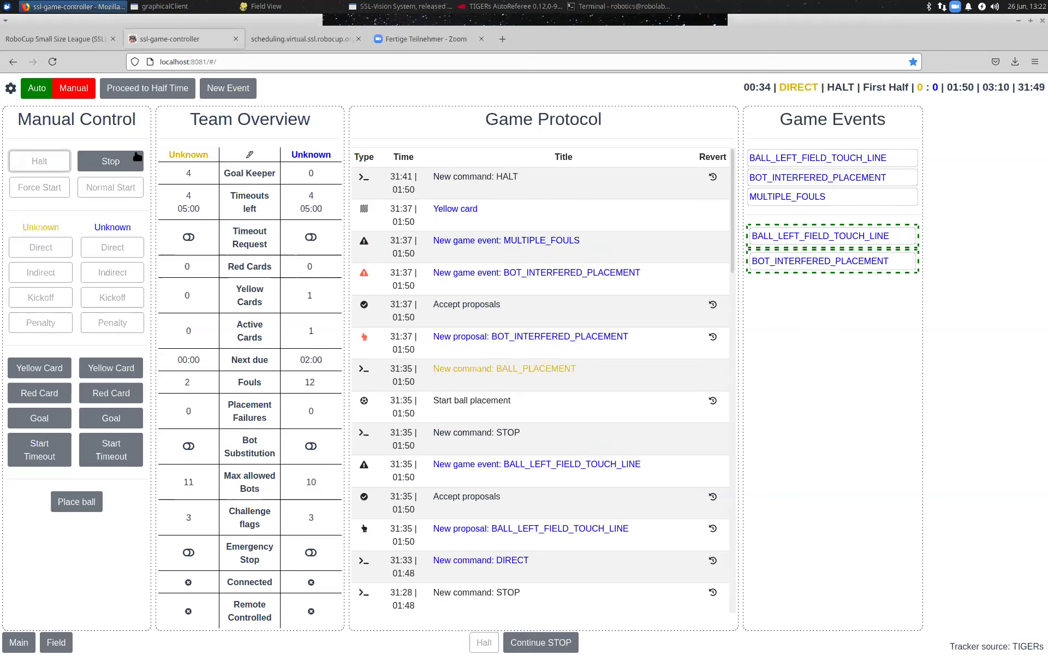
- Set the handling of all game events to Ignore in the settings and order Stop for the halted game
left_click(509, 282)
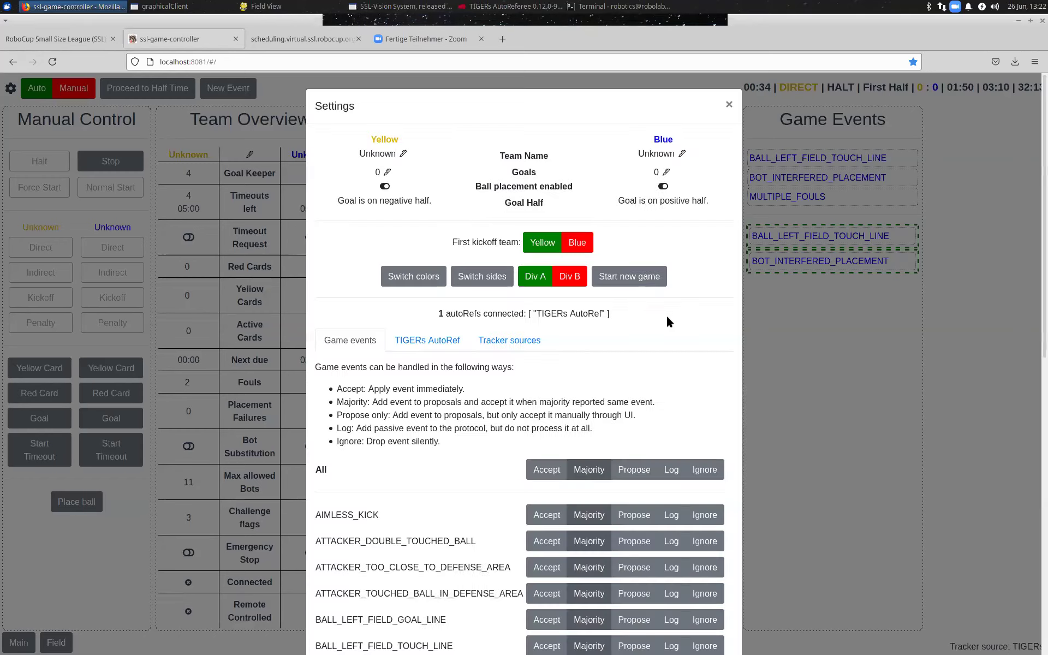
left_click(712, 471)
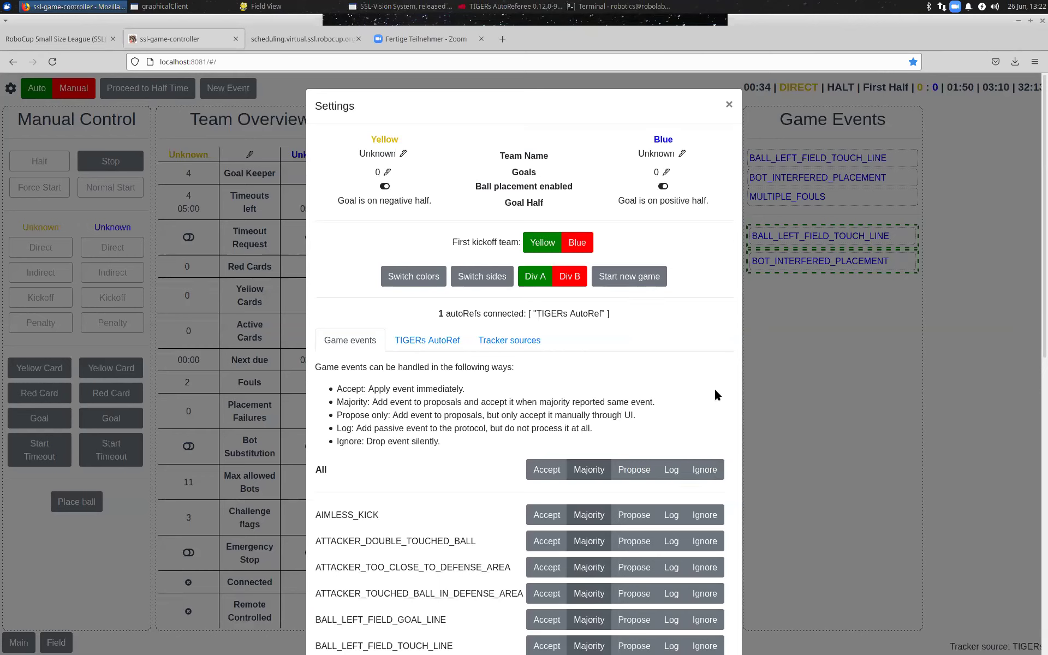
left_click_drag(628, 429, 634, 394)
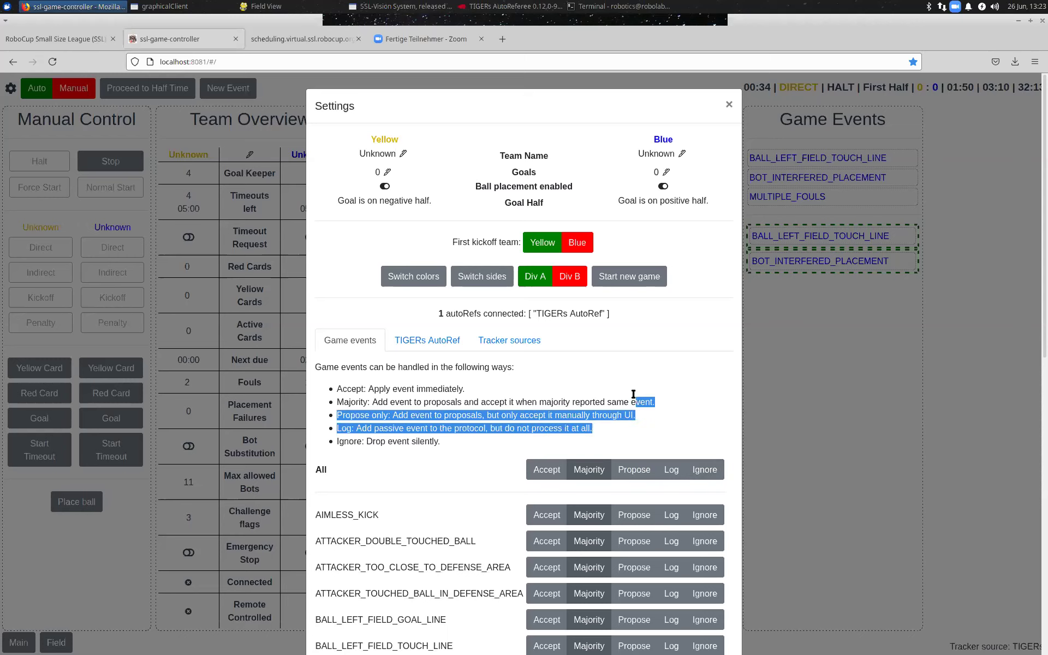
left_click(712, 473)
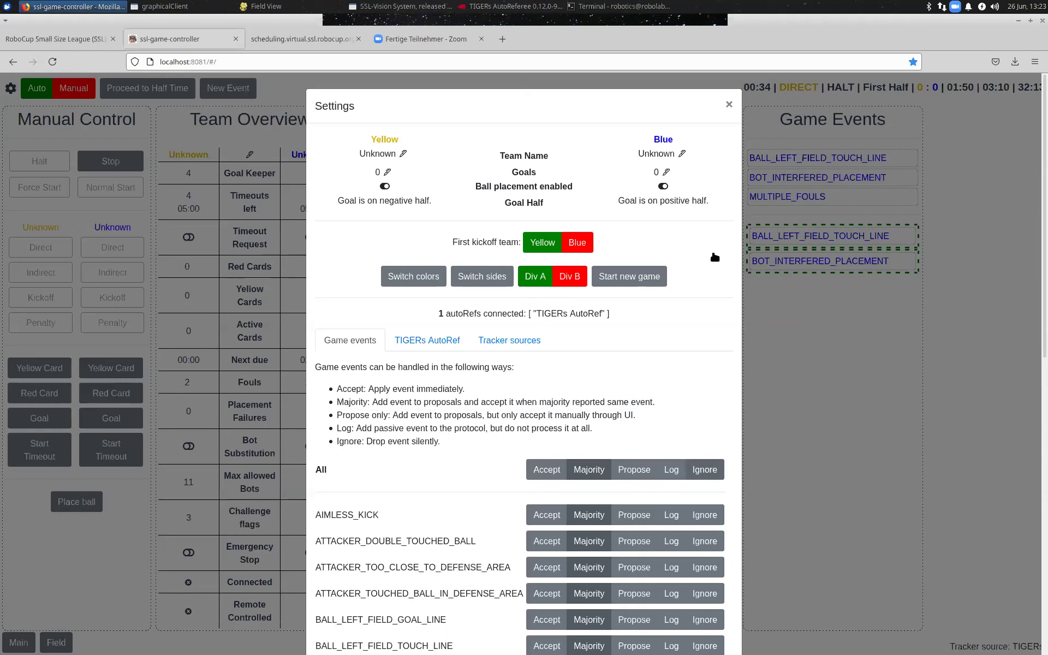
left_click(66, 167)
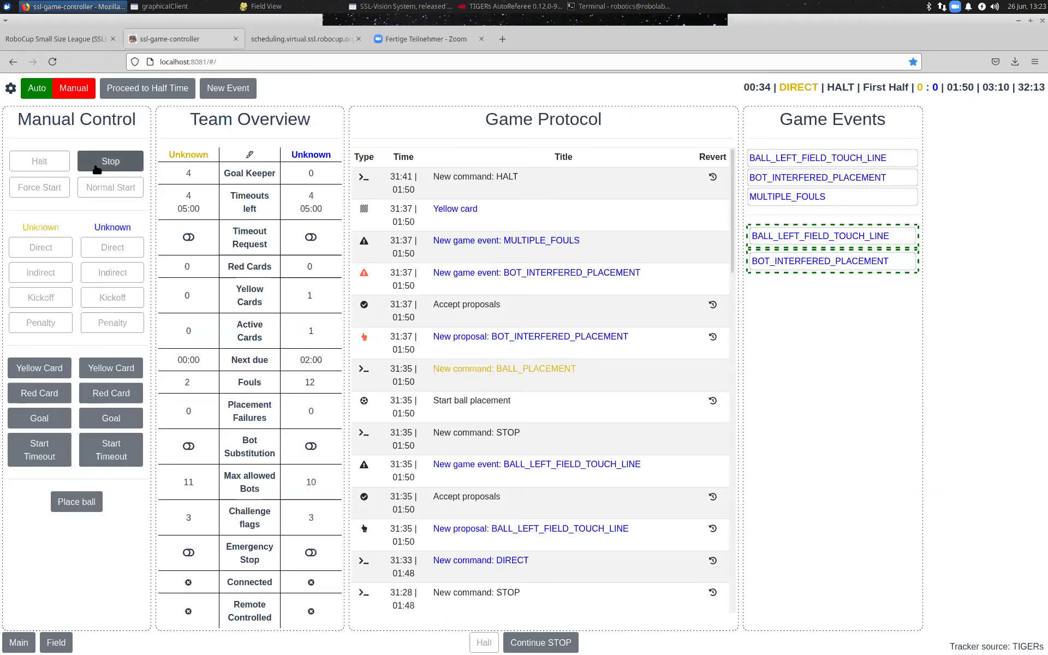
left_click(96, 169)
- Abort and relaunch the hwc1s08.json challenge in the terminal, then return to the game controller
key("alt+Tab")
key("ctrl+c")
key("Up")
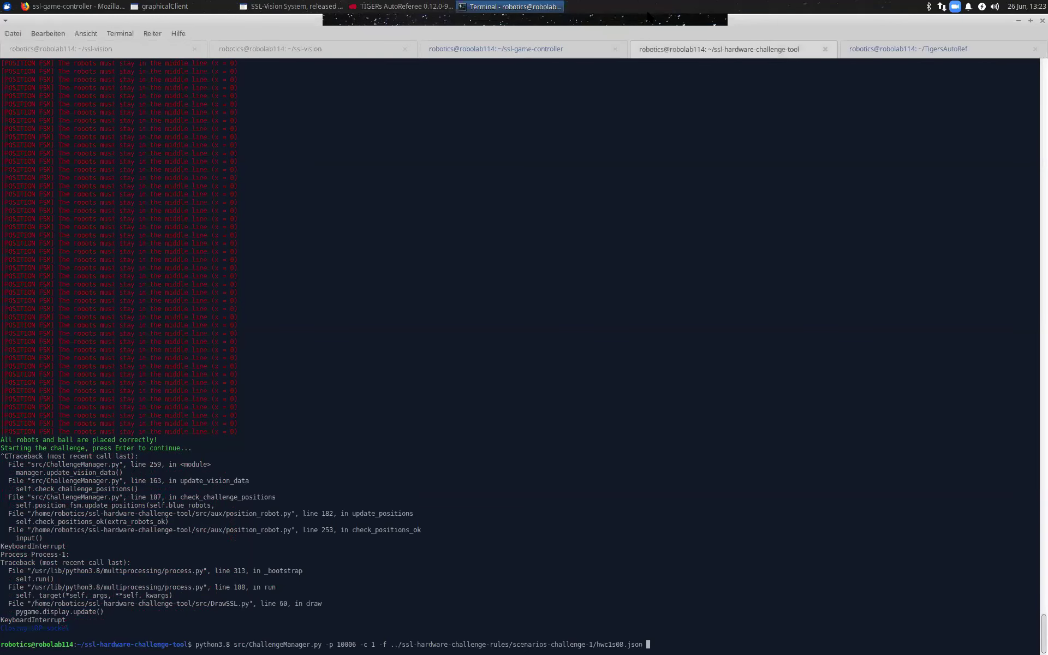
key("Return")
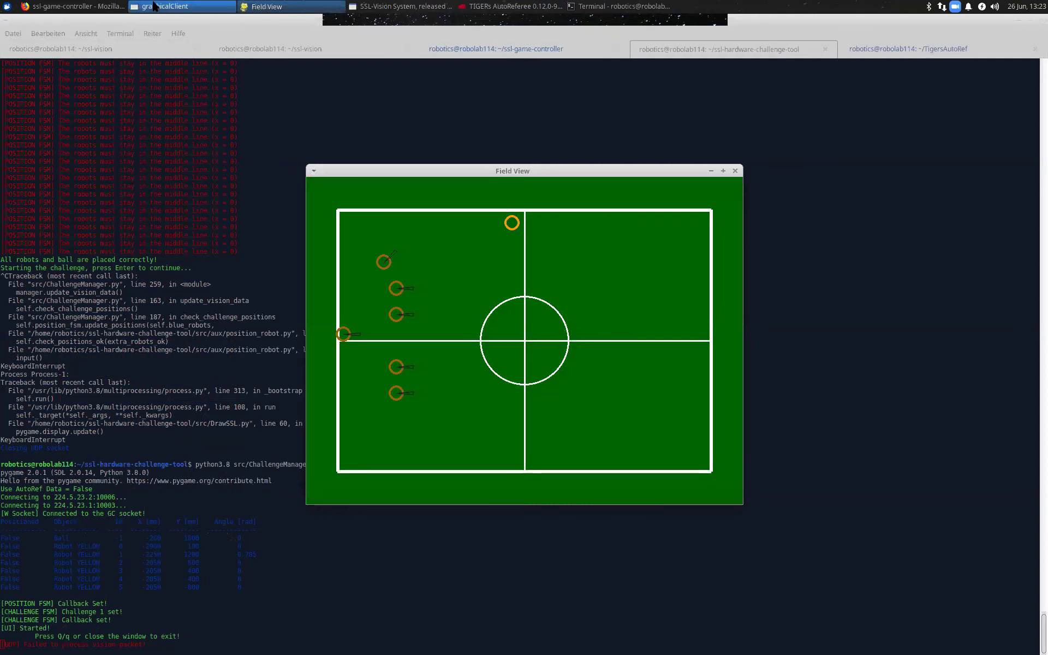
left_click(101, 7)
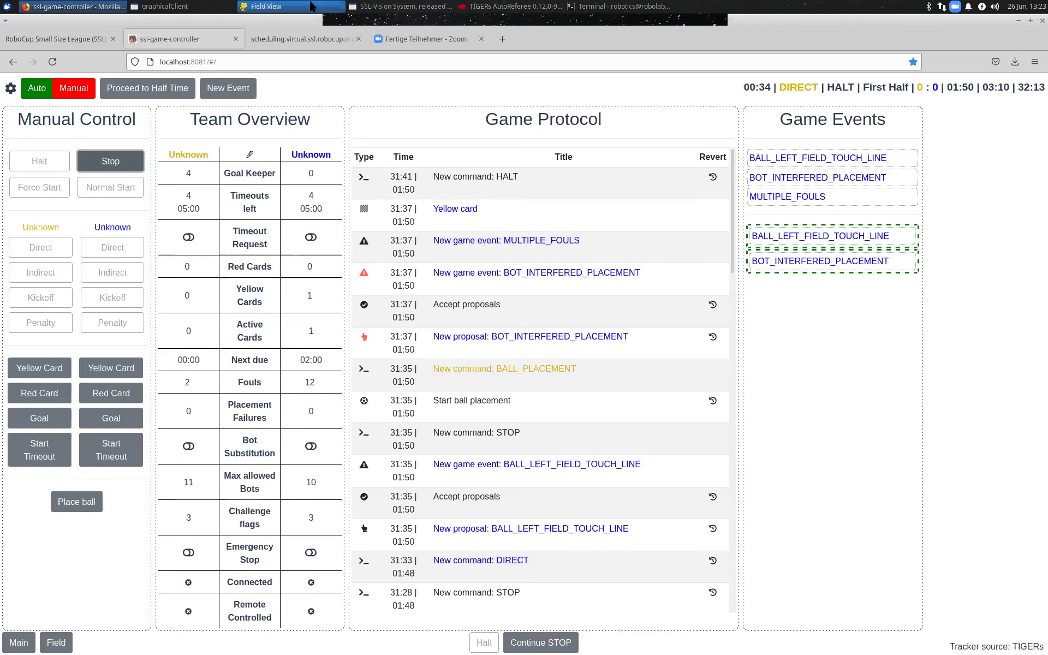
left_click(310, 5)
double_click(483, 158)
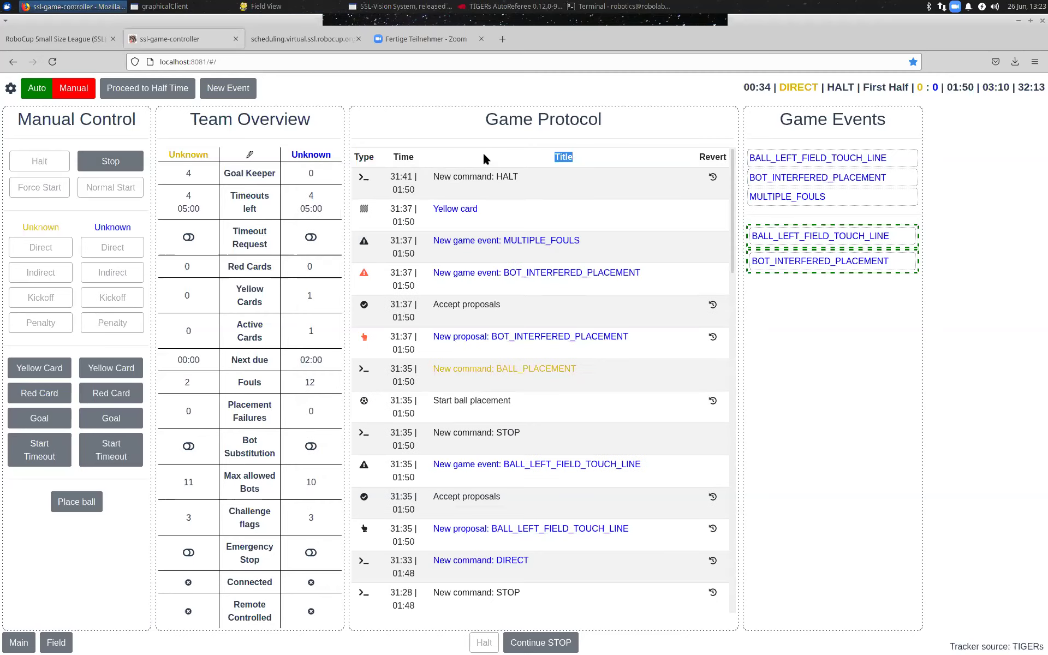
left_click(456, 131)
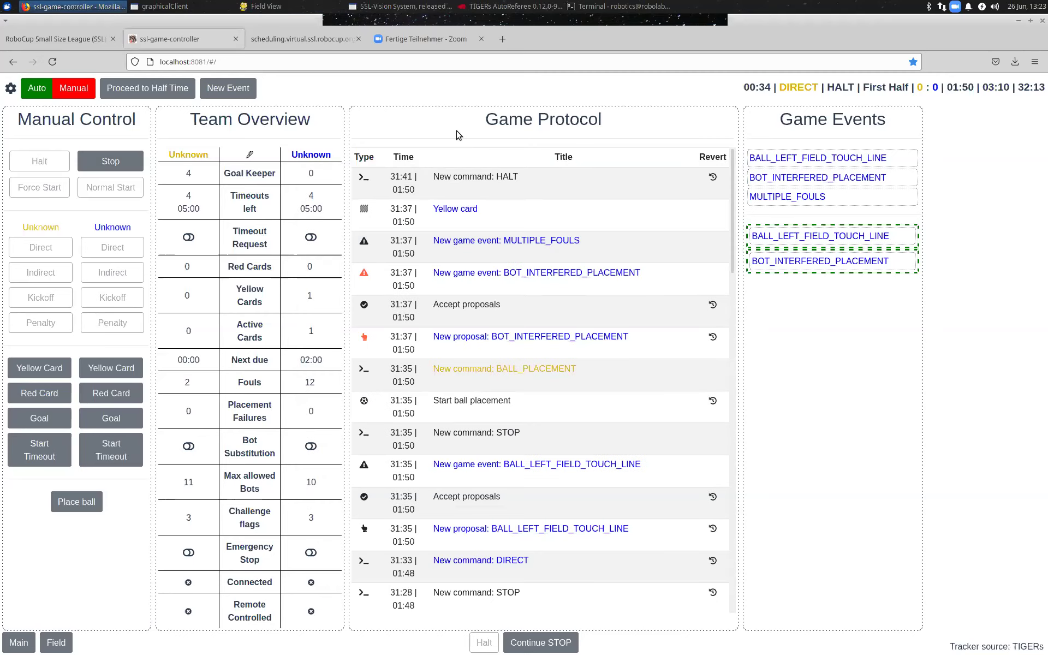
- Check the game controller settings and try again to switch the halted game to Stop
left_click(13, 91)
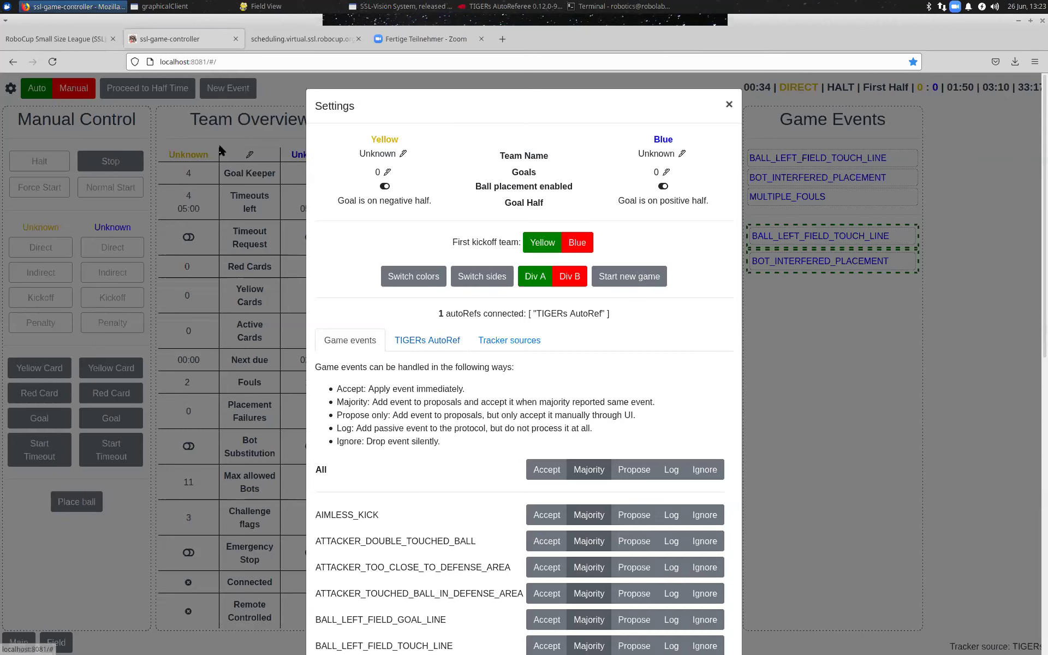
left_click(220, 149)
left_click(118, 159)
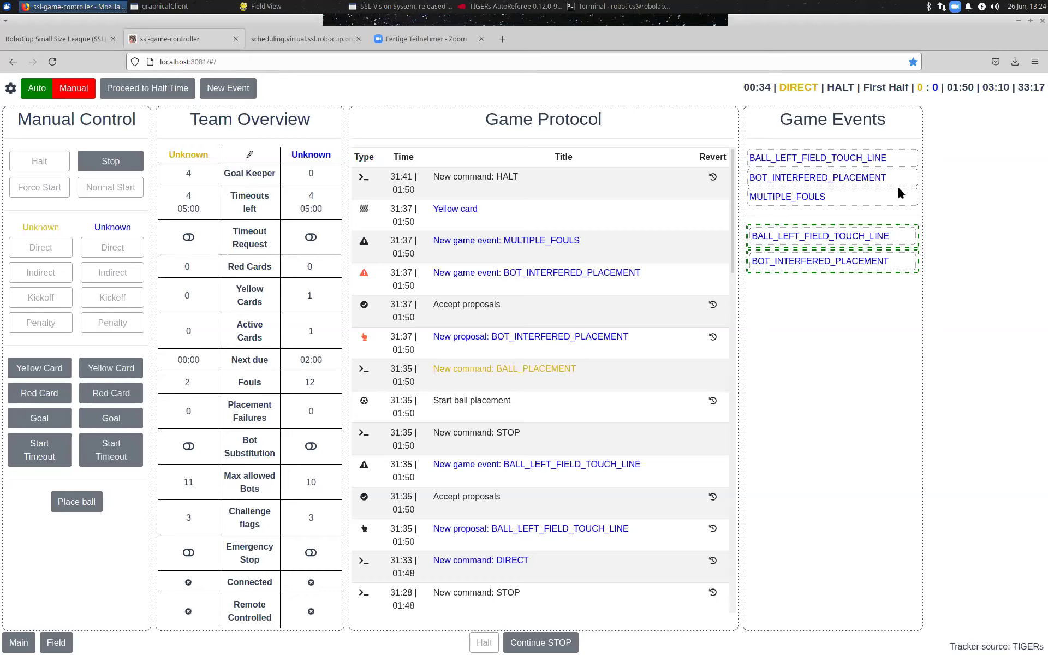
left_click(110, 163)
left_click(10, 90)
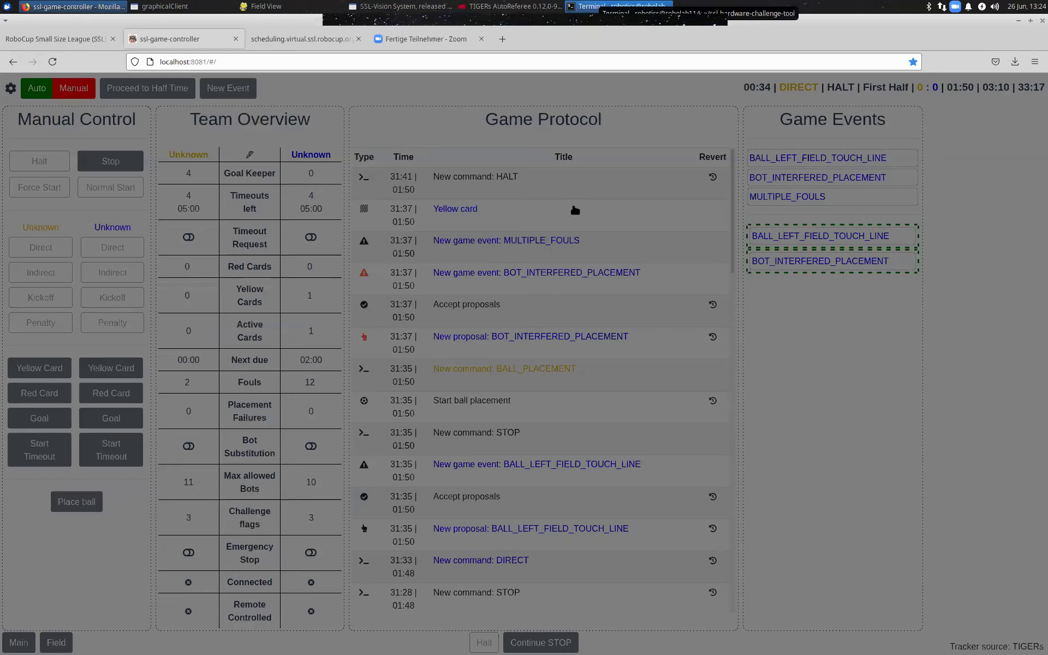
- Stop the ssl-game-controller process running in its terminal session
key("alt+Tab")
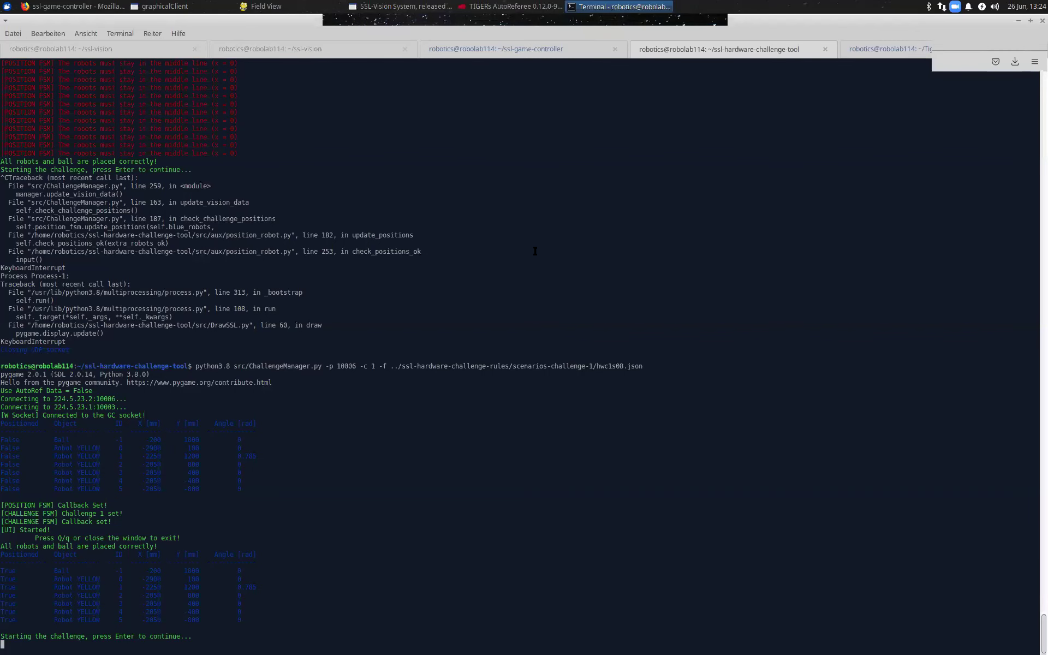
key("ctrl+Page_Up")
key("ctrl+c")
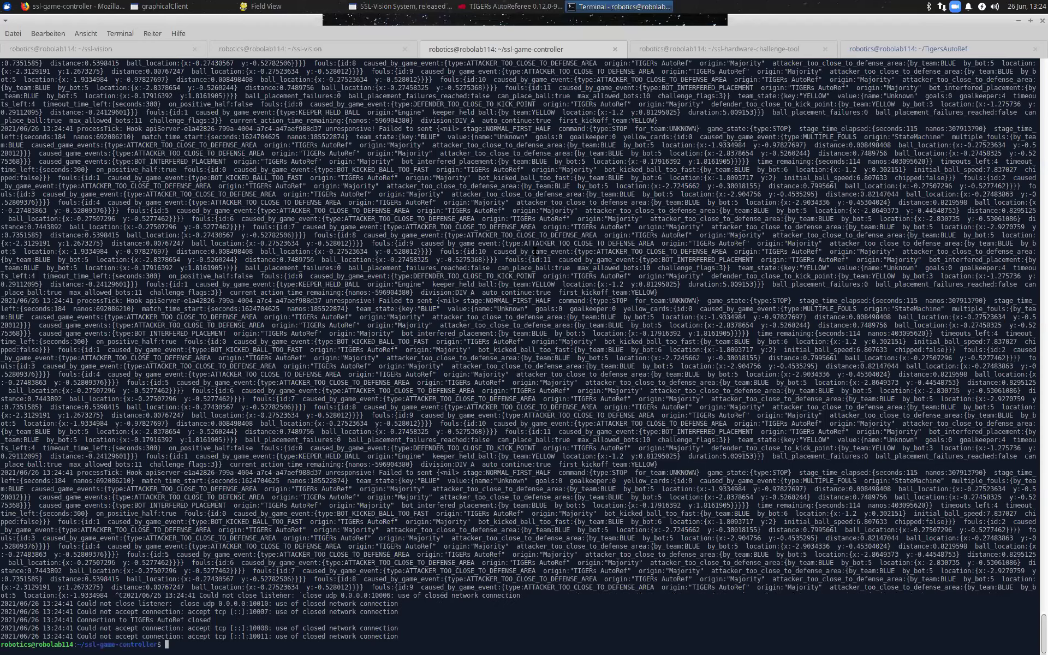
- Search the running processes for "game" in htop and exit it
type("htop")
key("Return")
key("F3")
type("game")
key("Return")
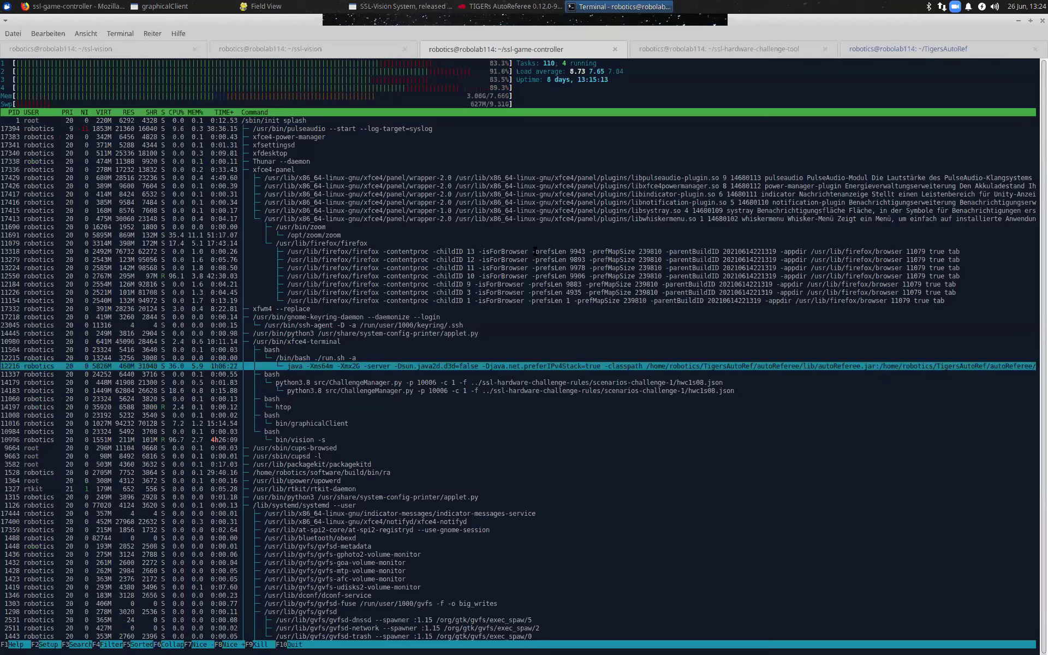
key("q")
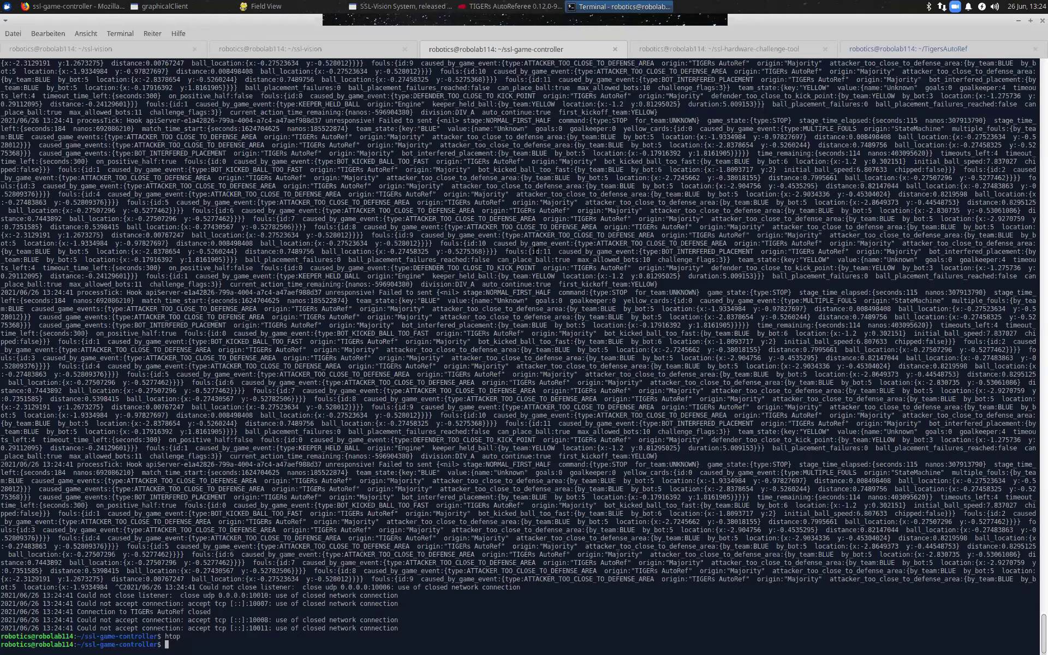
- Switch to the browser and try to reload the game controller page at localhost:8081
key("alt+Tab")
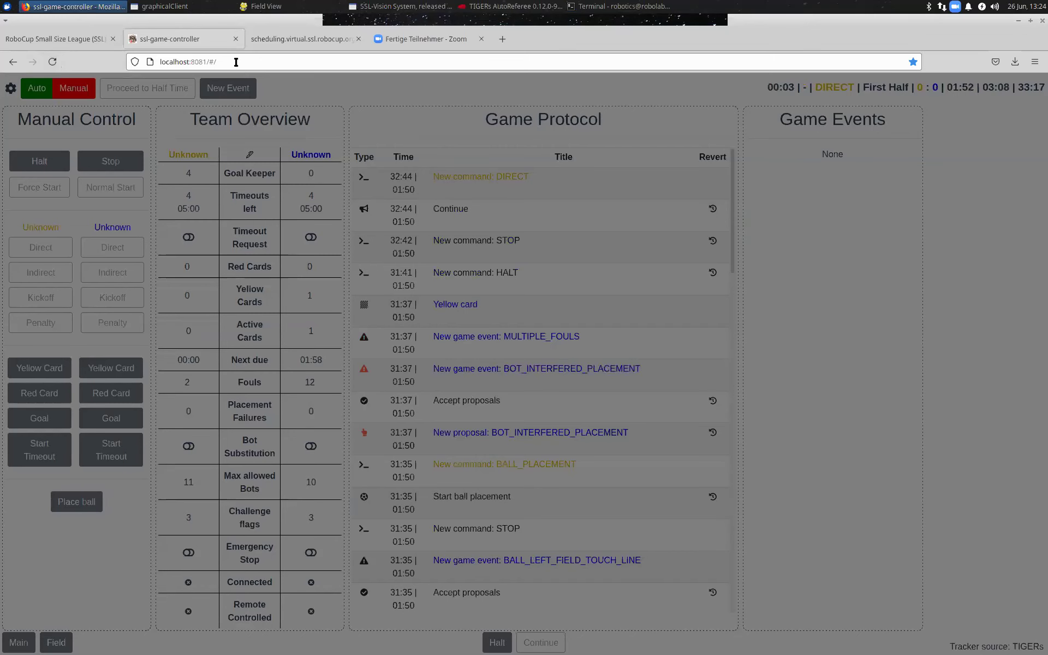
left_click(236, 62)
key("Return")
- Start ./ssl-game-controller_v2.12.7_linux_amd64 in the terminal and reload the game controller page in the browser
left_click(606, 6)
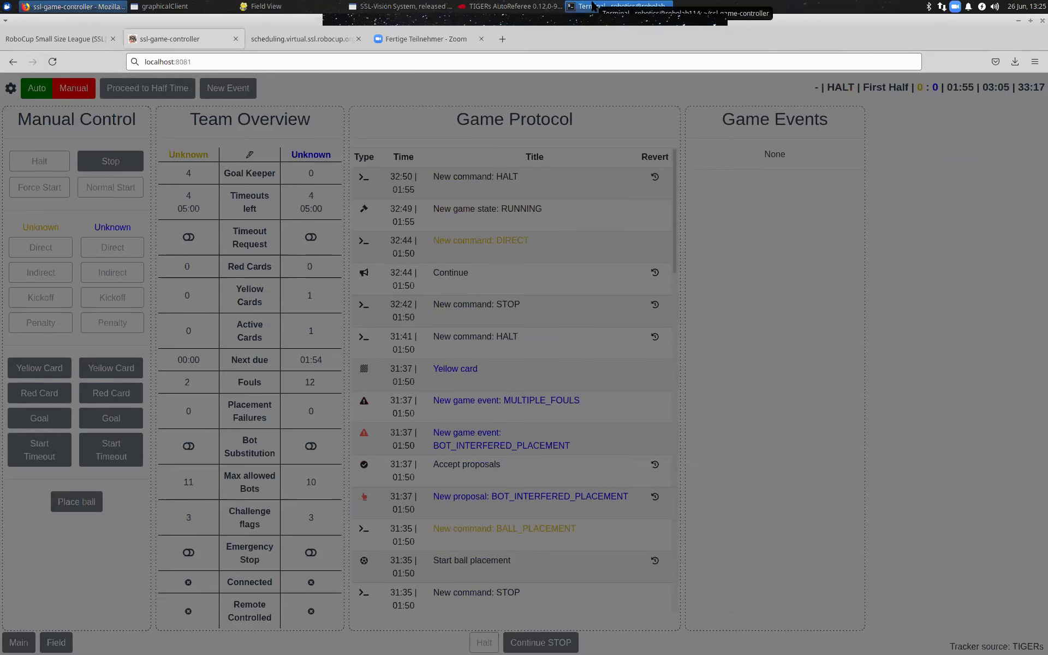
left_click(594, 6)
type("./ssl-game-controller_v2.12.7_linux_amd64")
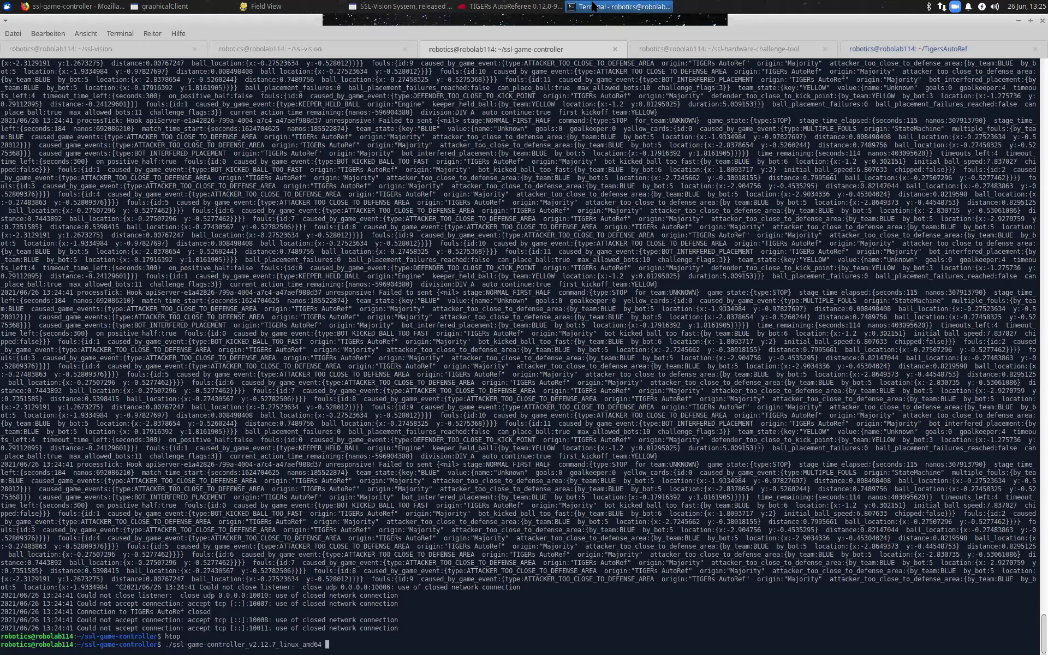
key("Return")
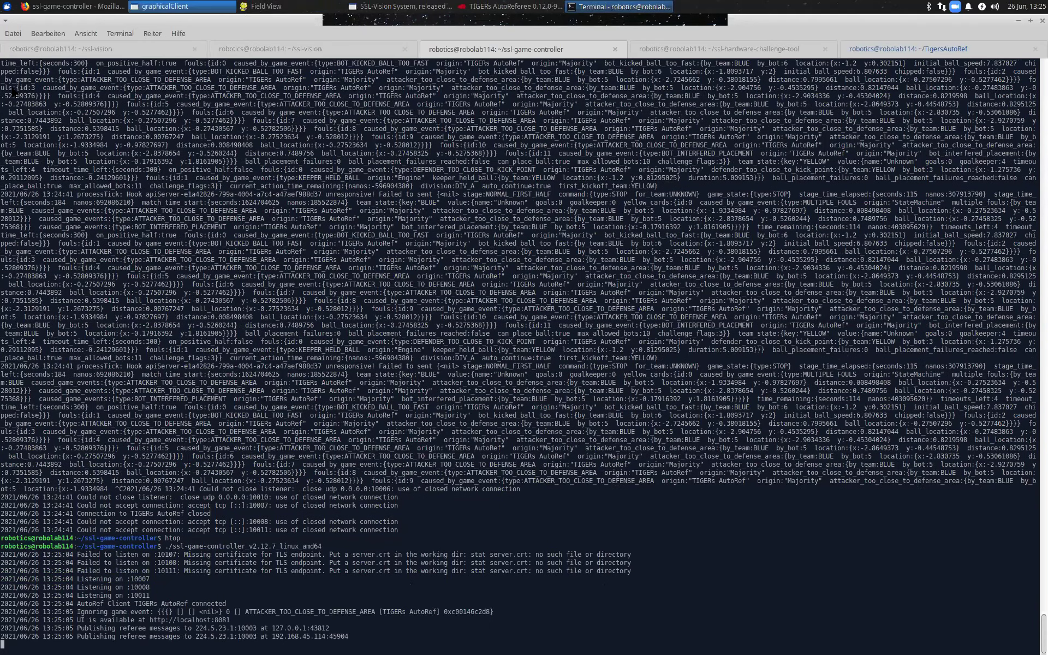
left_click(613, 6)
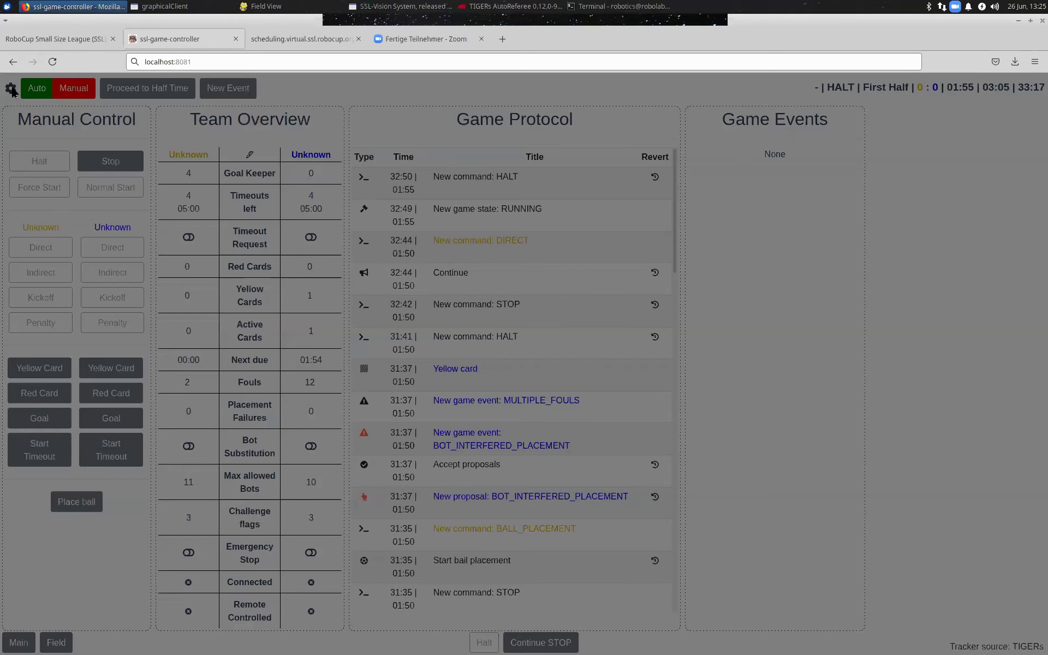
left_click(97, 6)
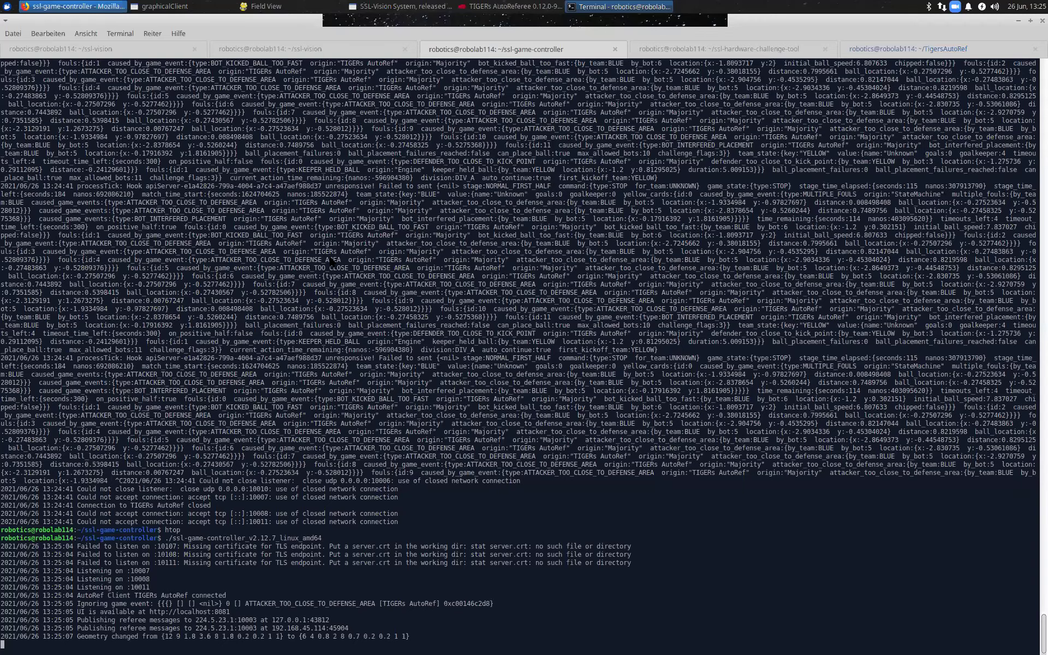
key("alt+Tab")
key("F5")
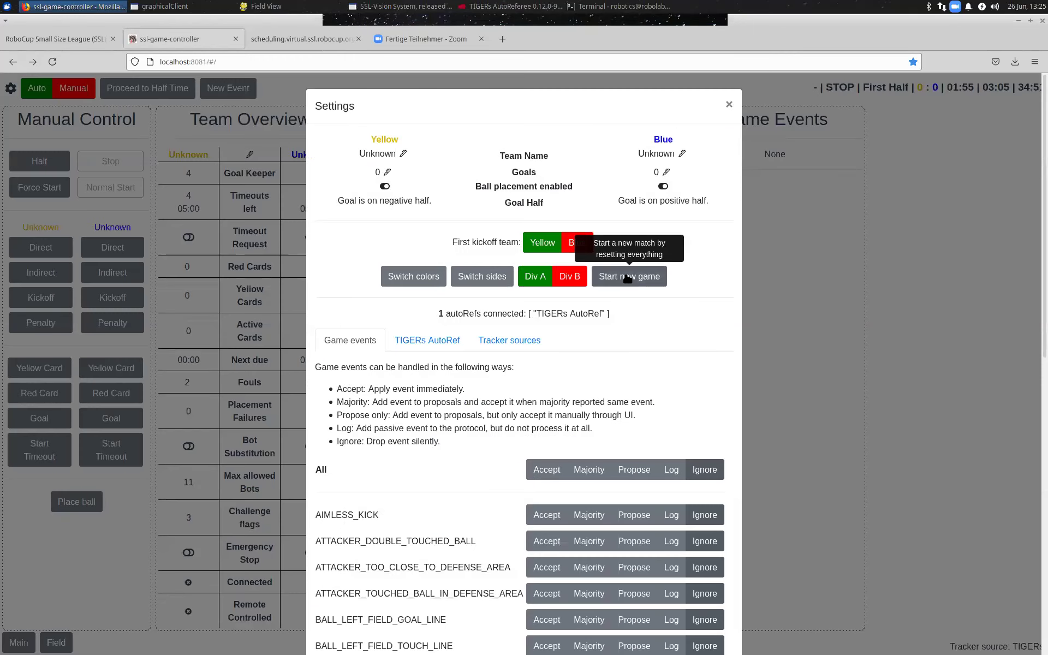
- Start a new game from the game controller settings and switch the teams' sides
left_click(628, 277)
left_click(573, 407)
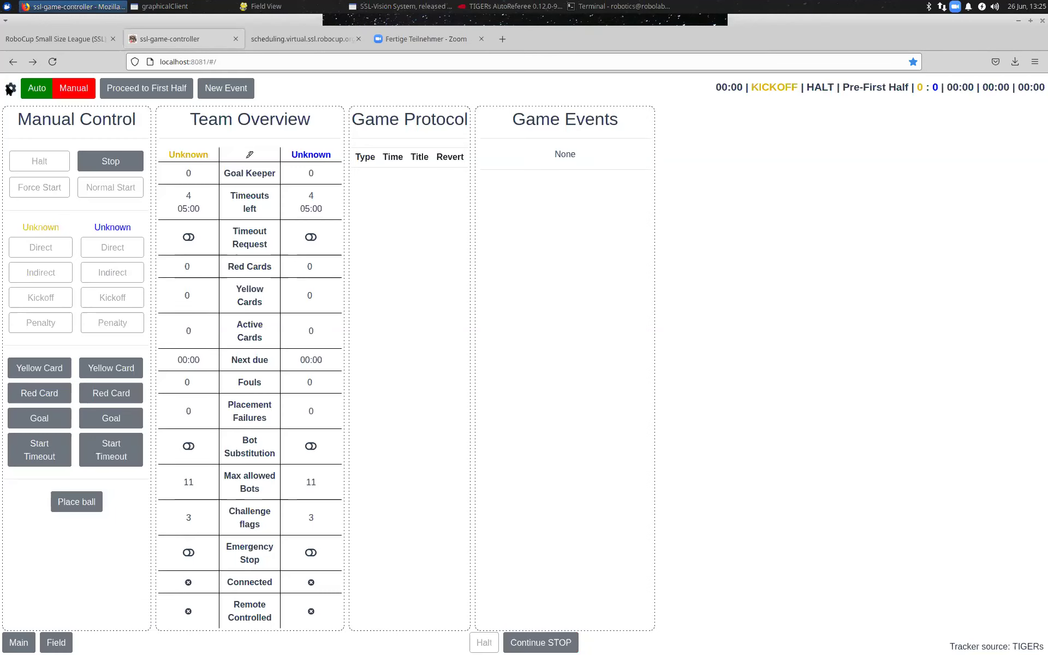
left_click(10, 89)
left_click(467, 277)
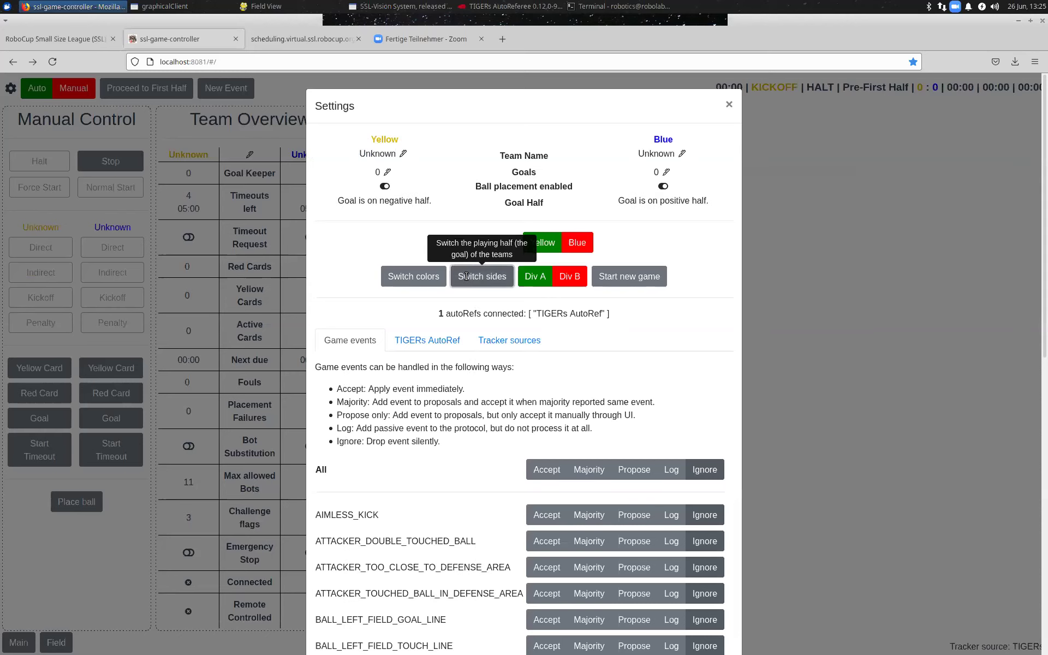
left_click(217, 169)
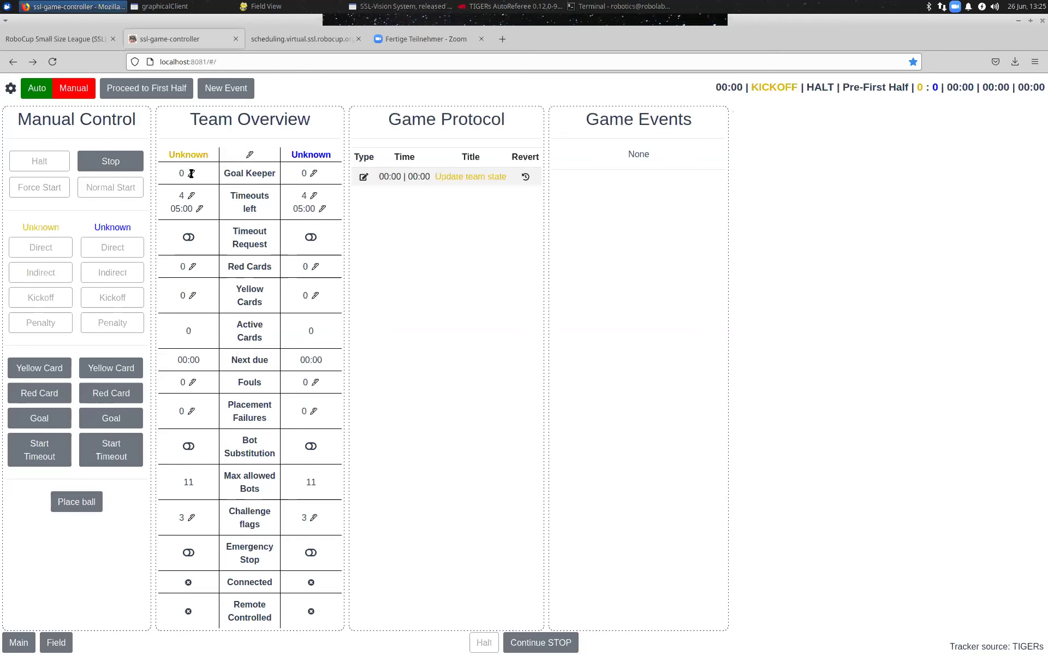
- Set the yellow team's goalkeeper number to 4 in the team overview
left_click(191, 173)
type("4")
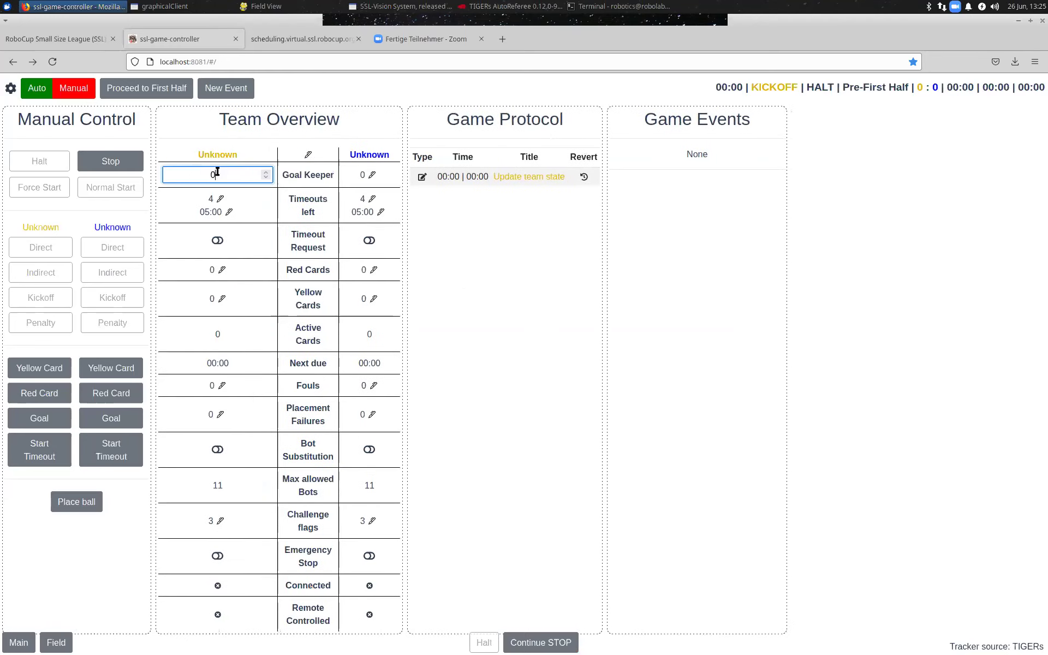
key("Return")
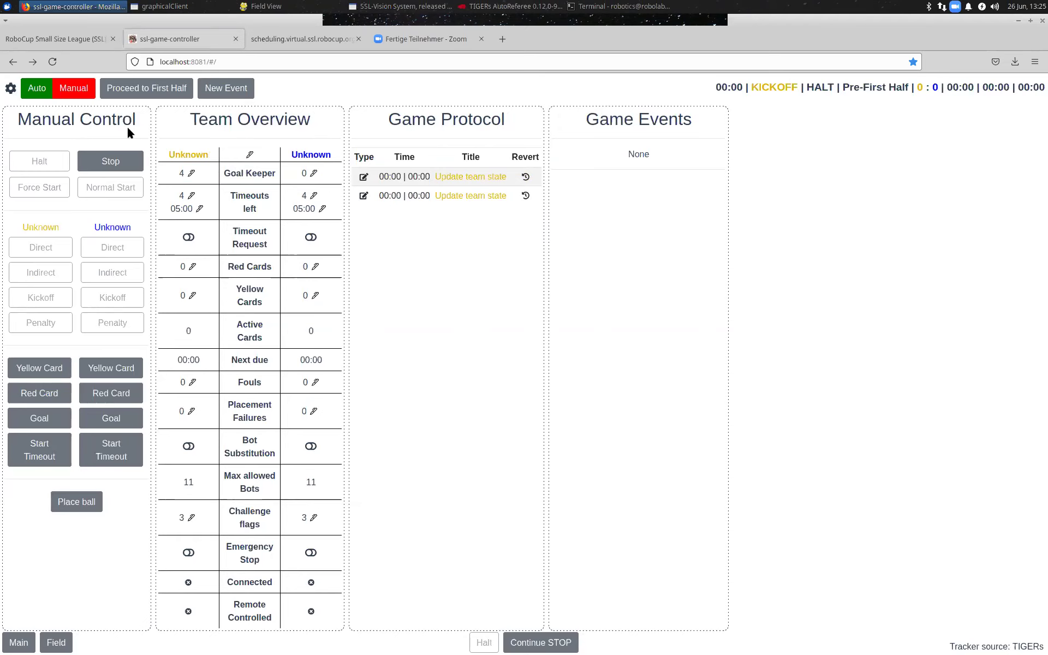
- Set the handling of all game events to Majority in the settings and close them
left_click(11, 89)
left_click(589, 470)
left_click(729, 105)
- Switch to the ssl-hardware-challenge-tool terminal, interrupt the challenge manager and rerun it with scenario hwc1s08.json
key("alt+Tab")
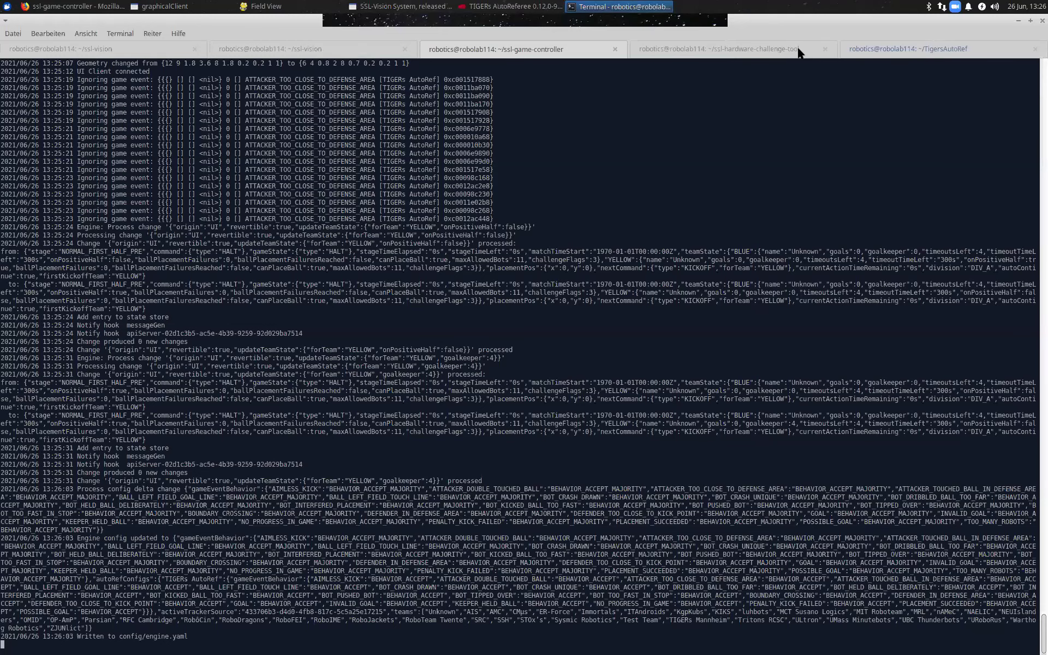
left_click(778, 51)
key("Up")
key("ctrl+c")
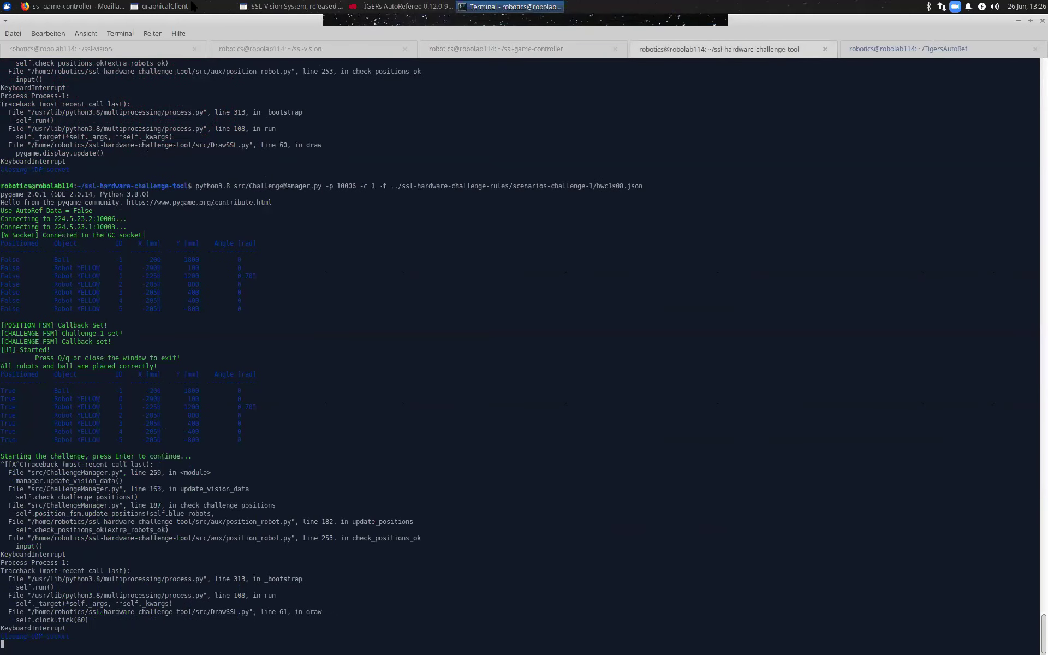
key("Up")
key("Return")
- Return to the game controller, proceed to the first half and check the robot placement in Field View
left_click(76, 7)
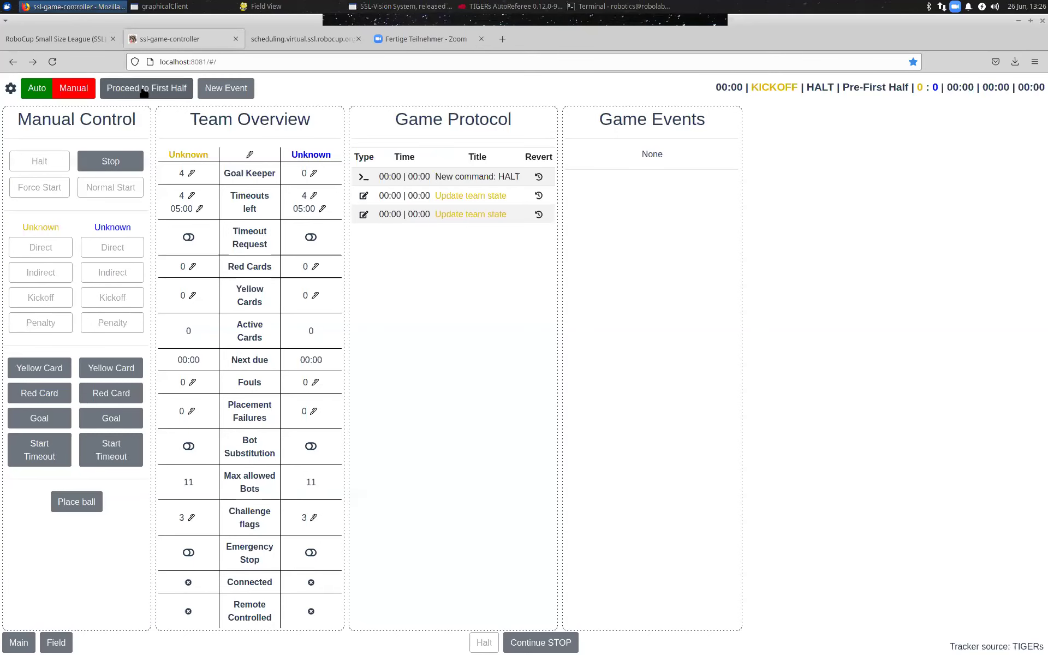
left_click(144, 92)
key("alt+Tab")
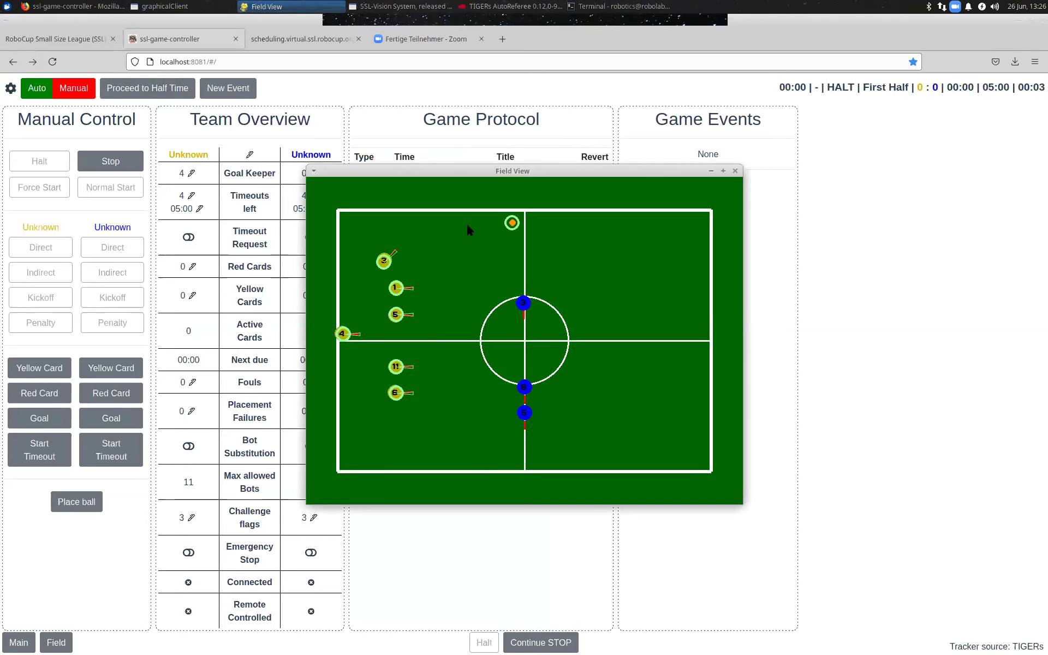
left_click(878, 219)
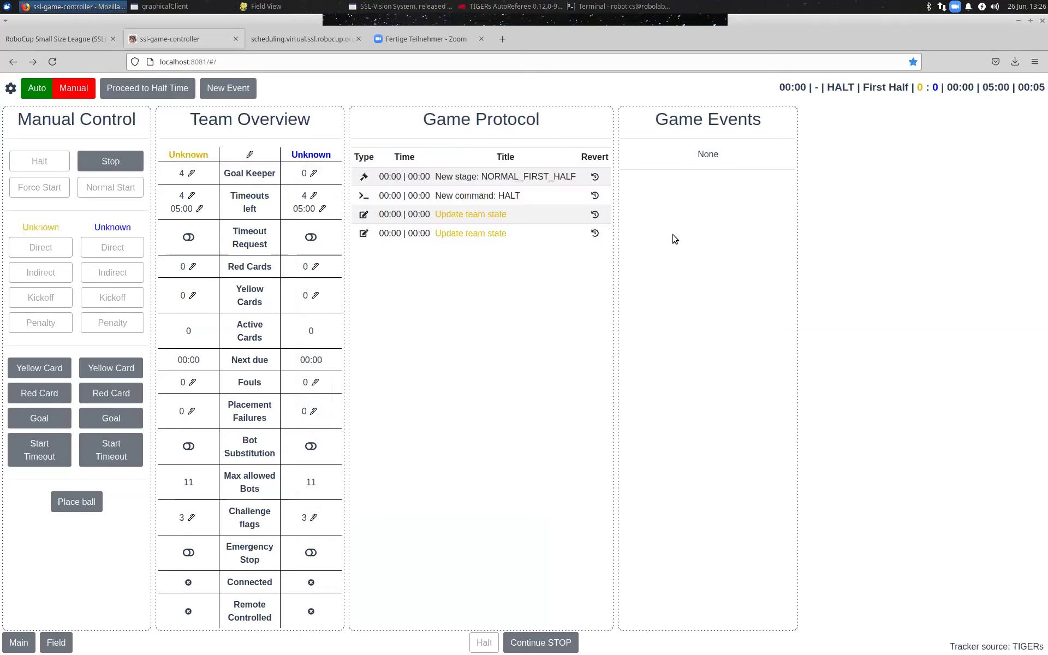
- Issue the Stop command and award the blue team a direct kick
left_click(107, 161)
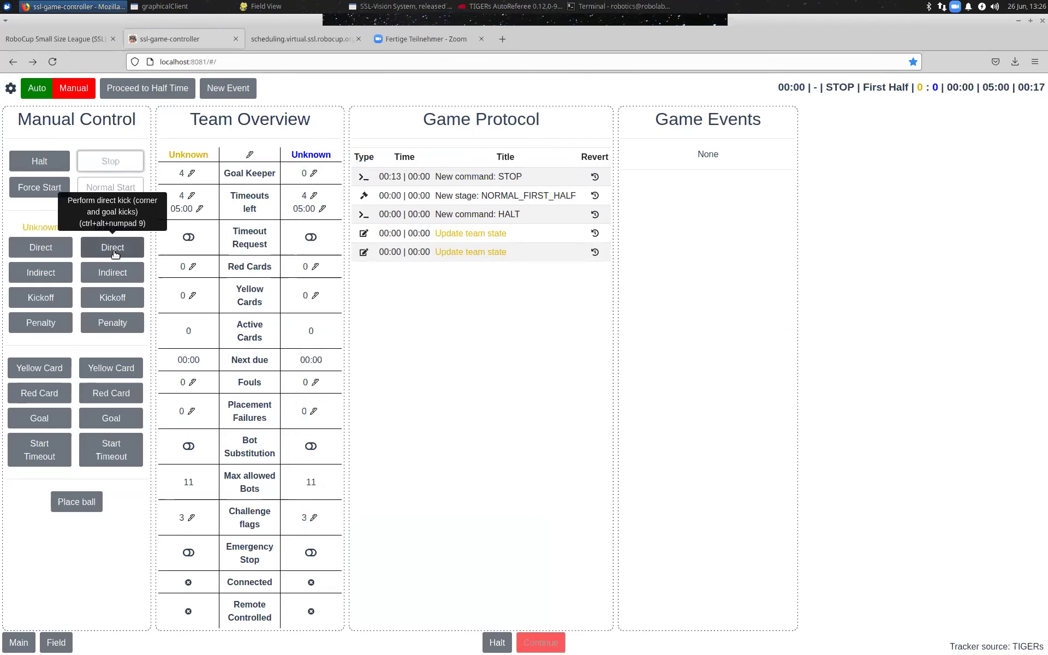
left_click(114, 253)
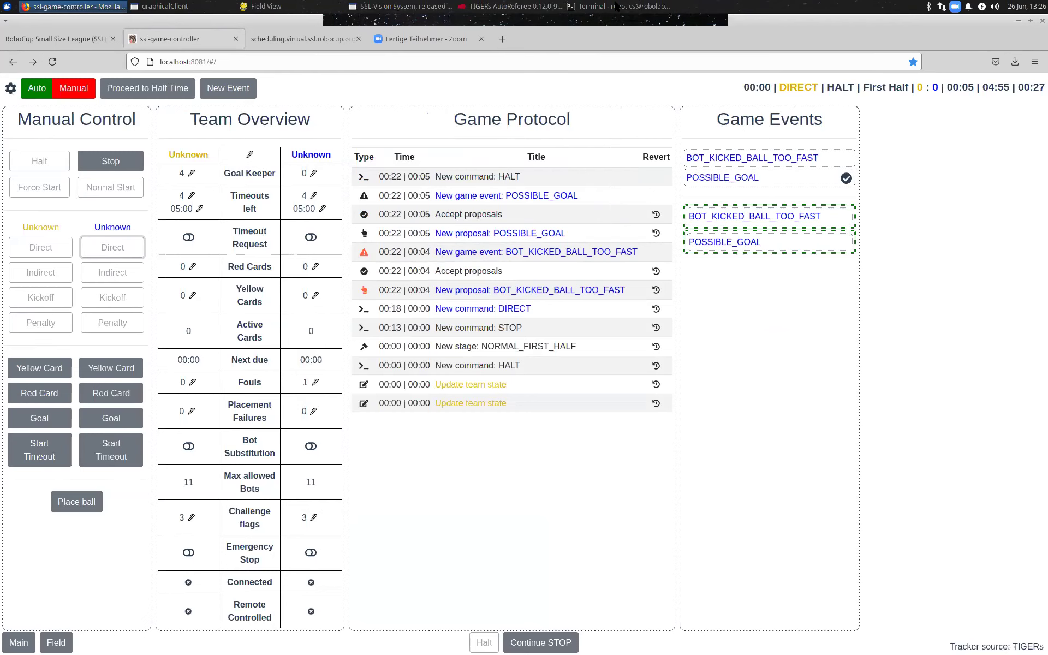
left_click(616, 7)
left_click(266, 6)
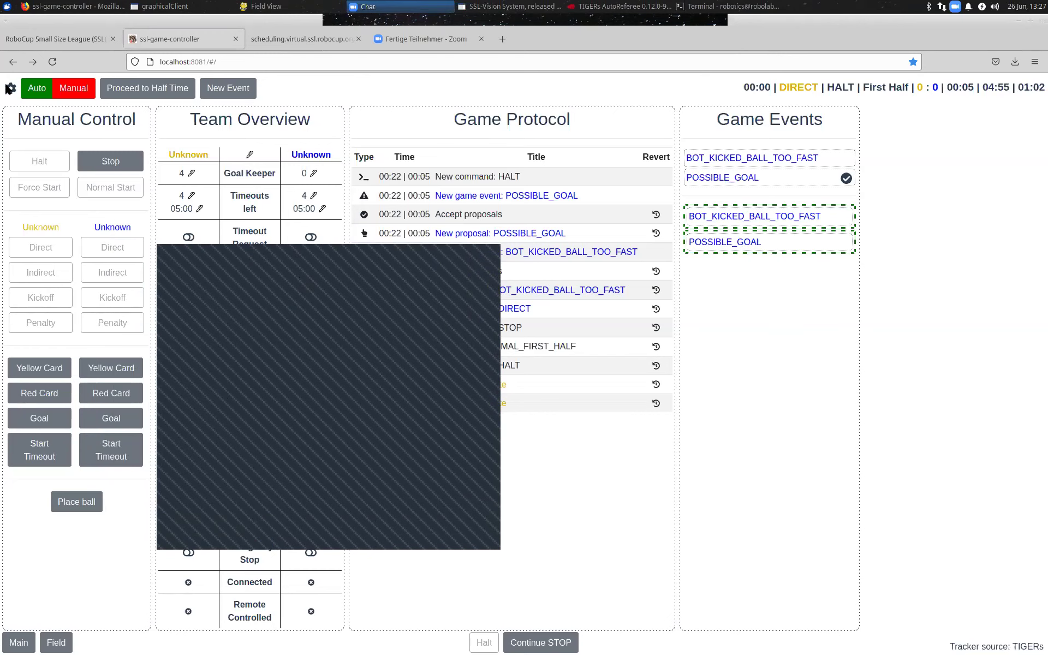
- Set all game events to Ignore in the settings, close them and issue the Stop command
left_click(11, 88)
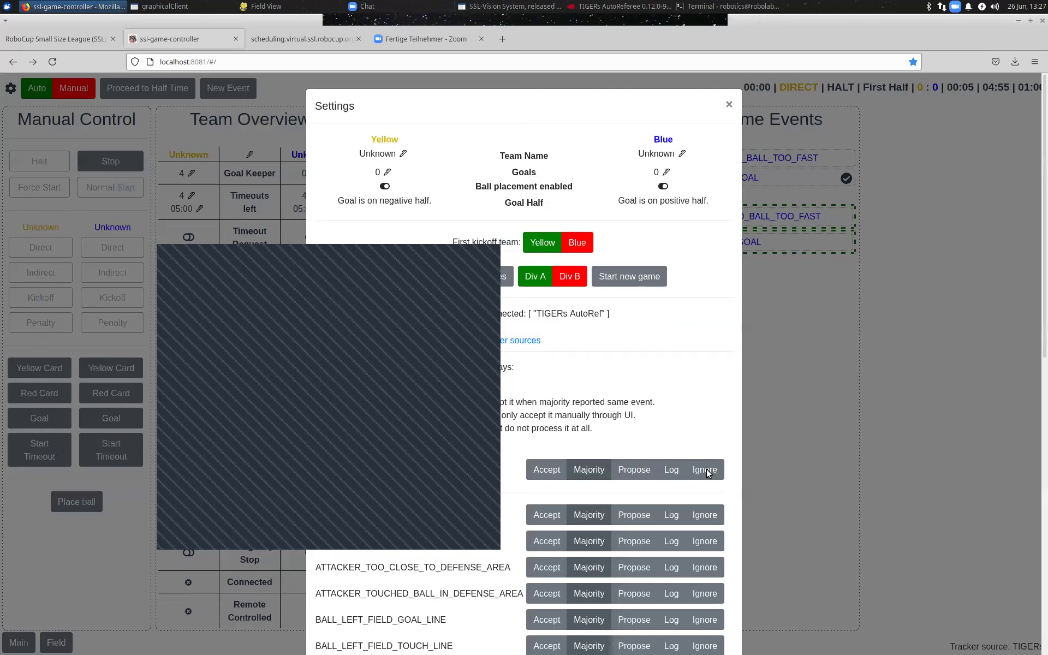
left_click(705, 471)
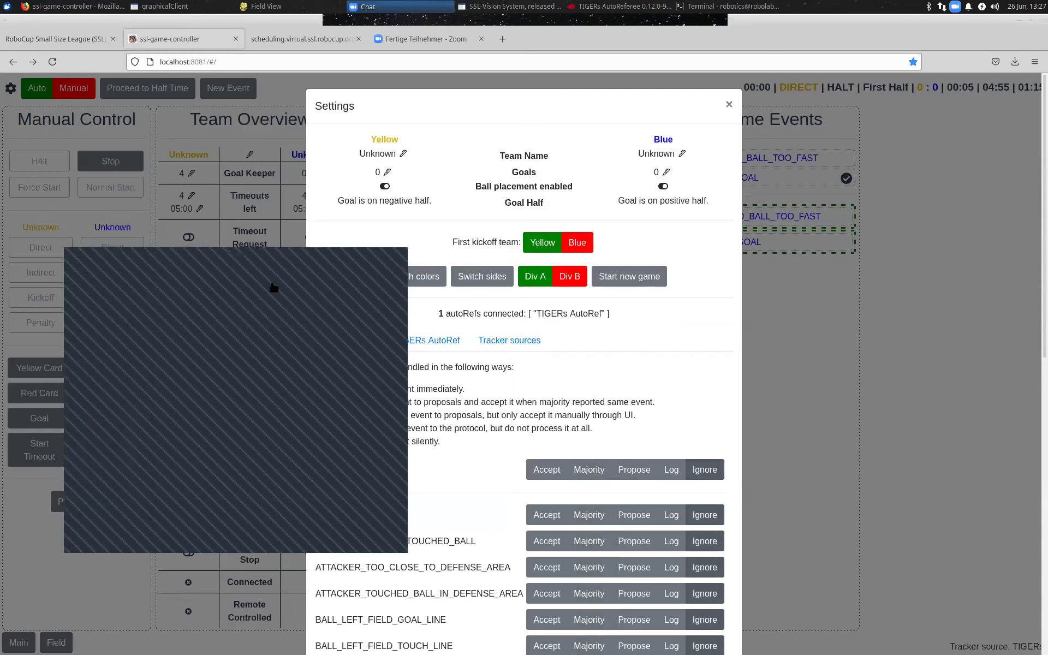
left_click(156, 149)
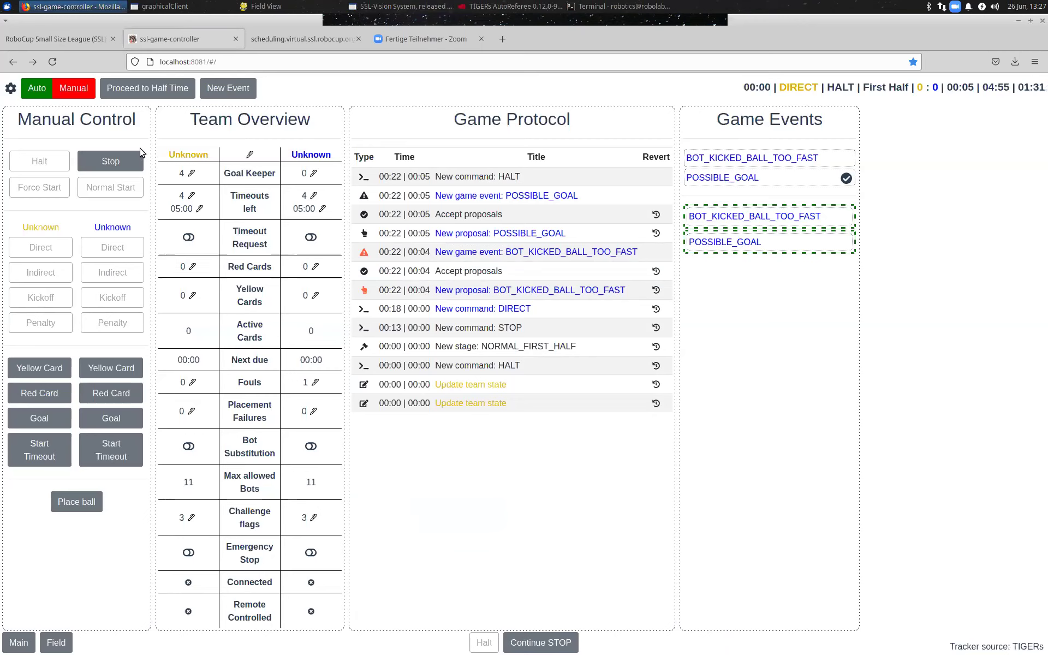
left_click(124, 158)
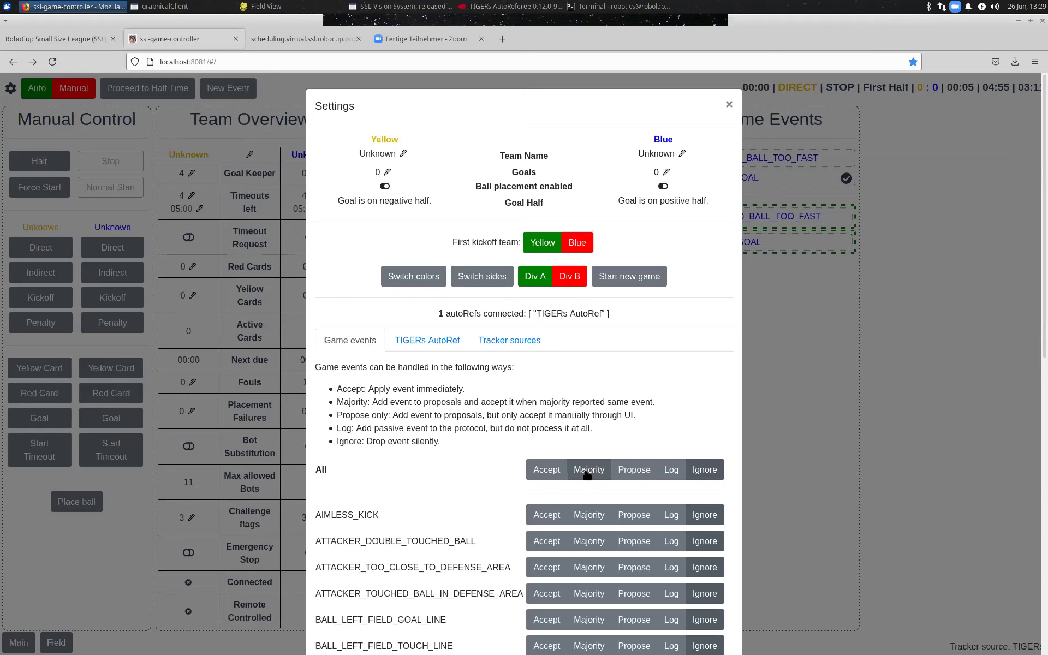
- Set all game events to Majority, and restart the challenge manager in the terminal with scenario hwc1s06.json
left_click(587, 475)
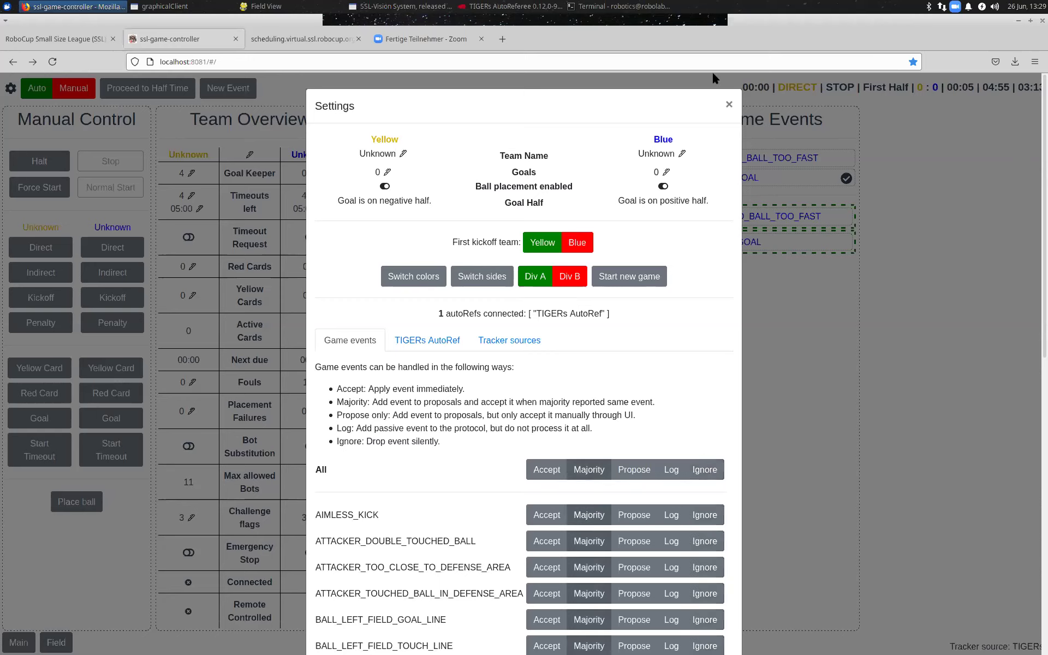
left_click(637, 6)
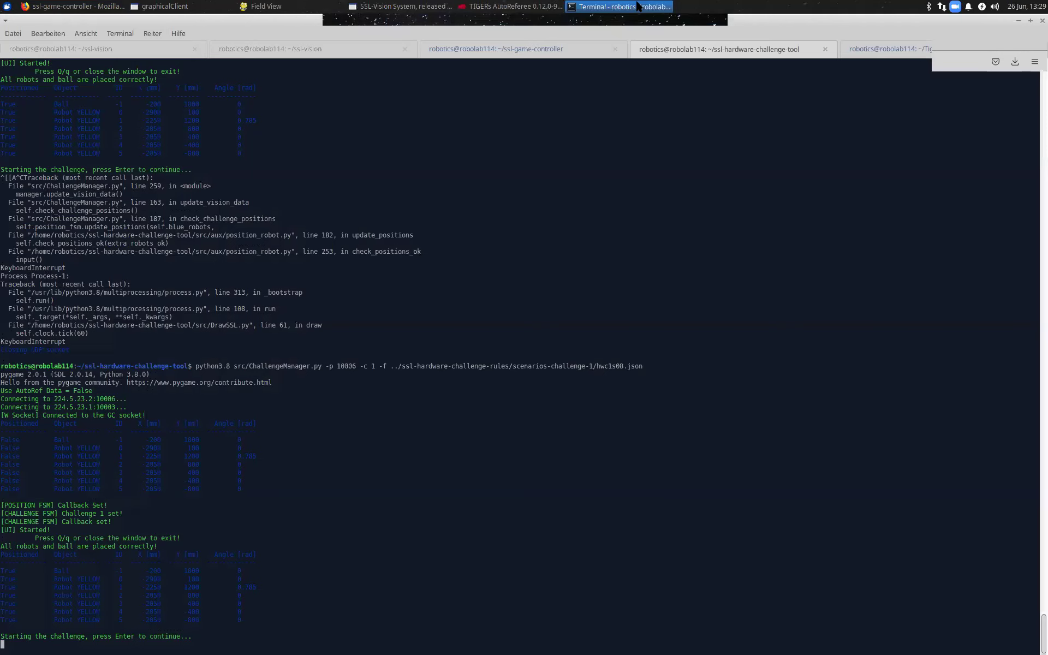
key("ctrl+c")
key("Up")
key("Left")
key("Left")
key("Left")
key("Left")
key("Left")
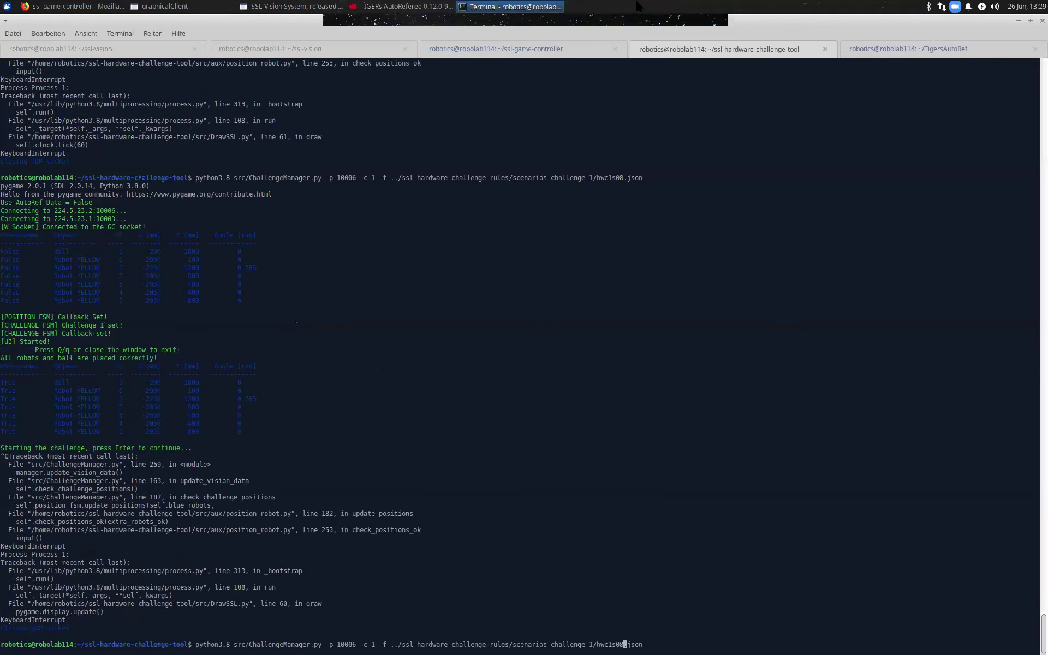
key("BackSpace")
type("6")
key("Return")
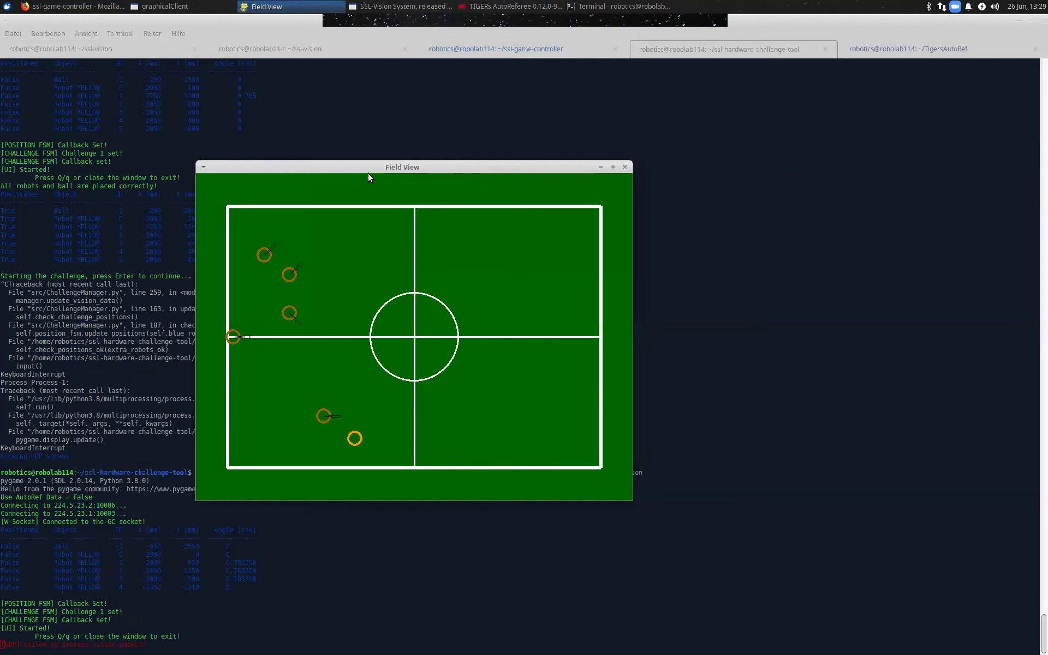
- Return to the game controller, close the settings, and issue Stop followed by a direct kick for the blue team
left_click(94, 6)
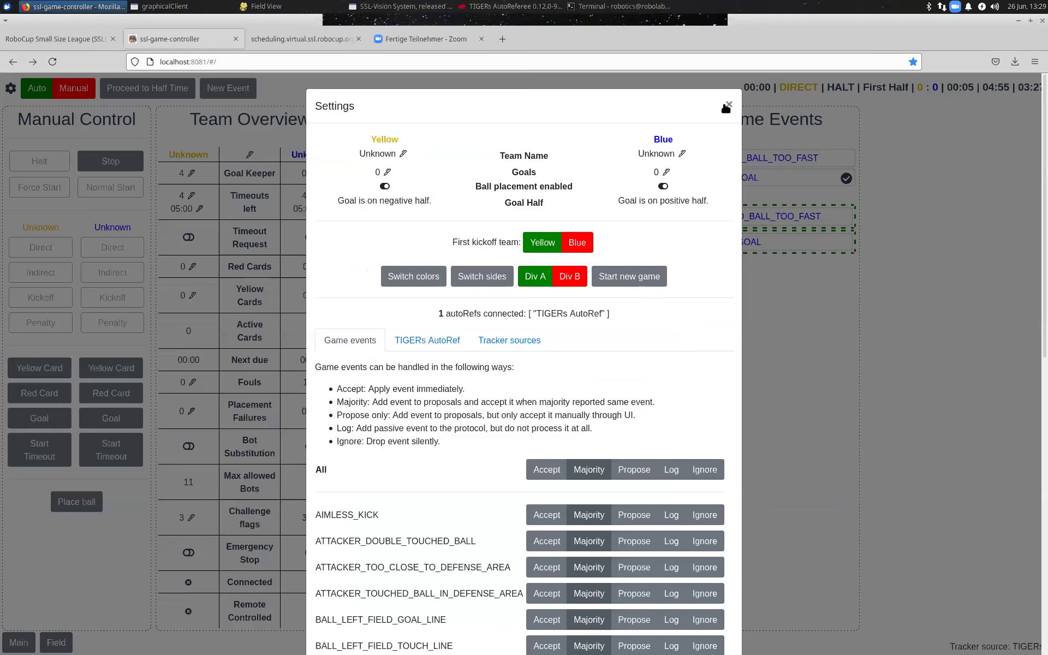
left_click(710, 116)
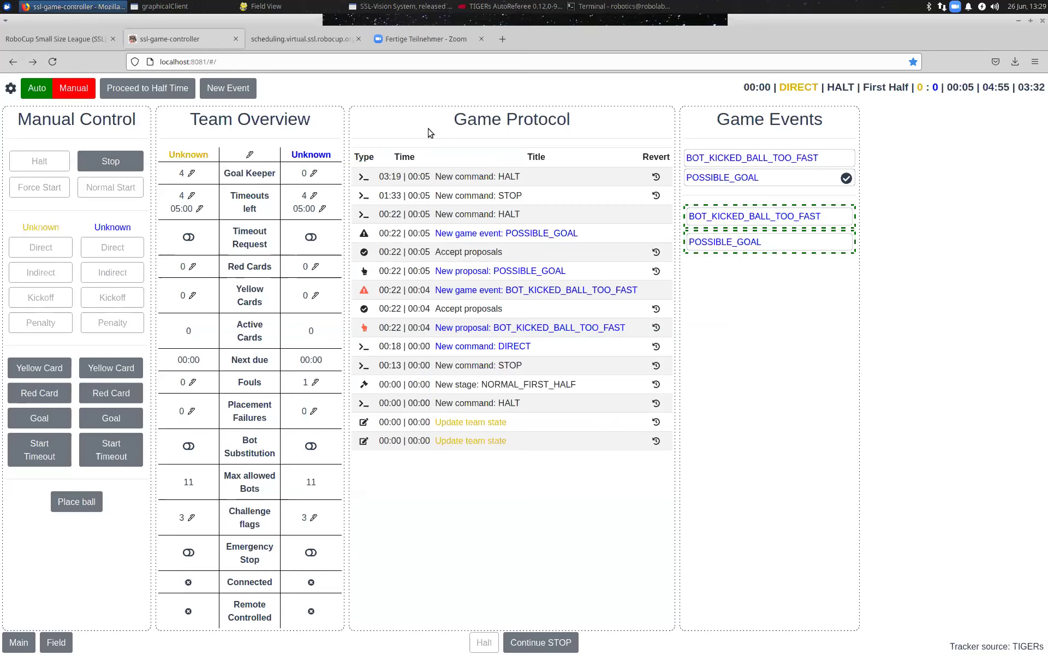
left_click(122, 160)
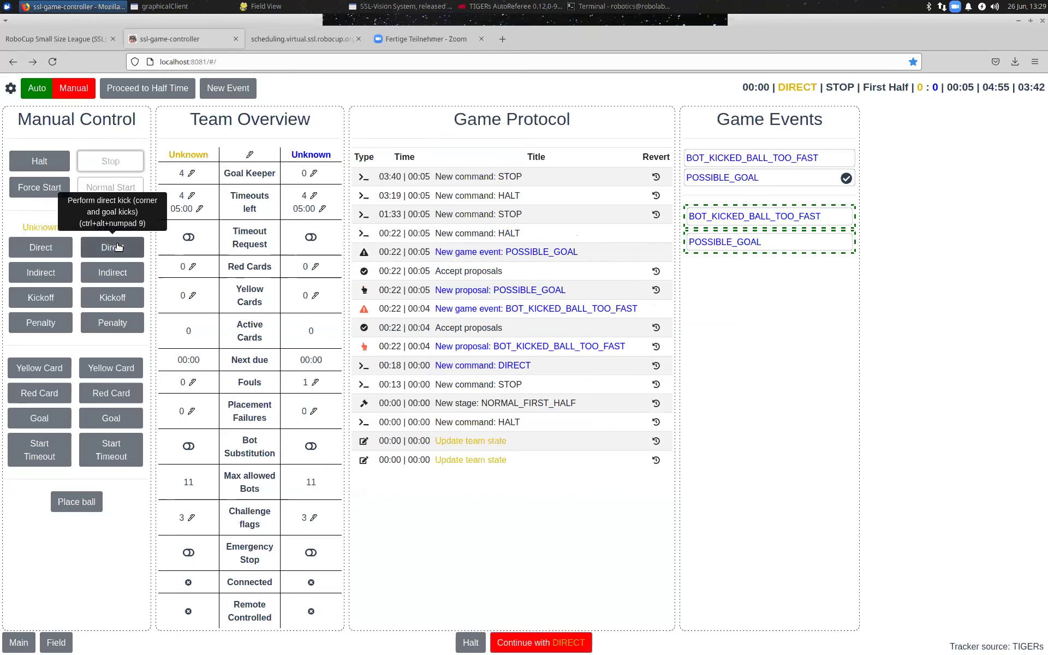
left_click(118, 247)
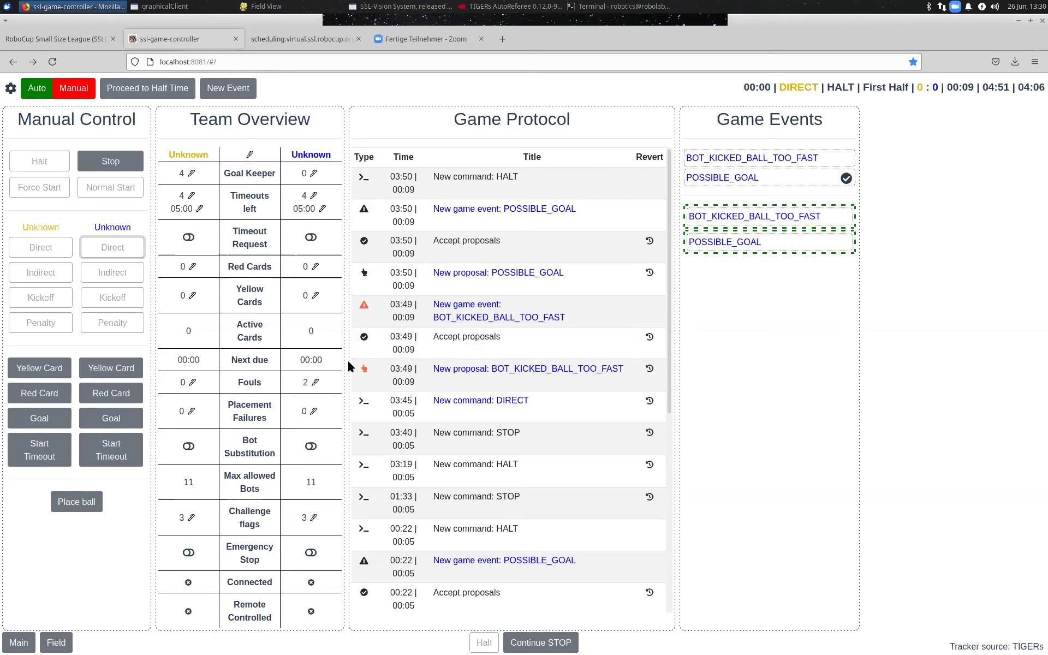
- Open the details of the latest BOT_KICKED_BALL_TOO_FAST proposal in the game protocol
left_click(499, 385)
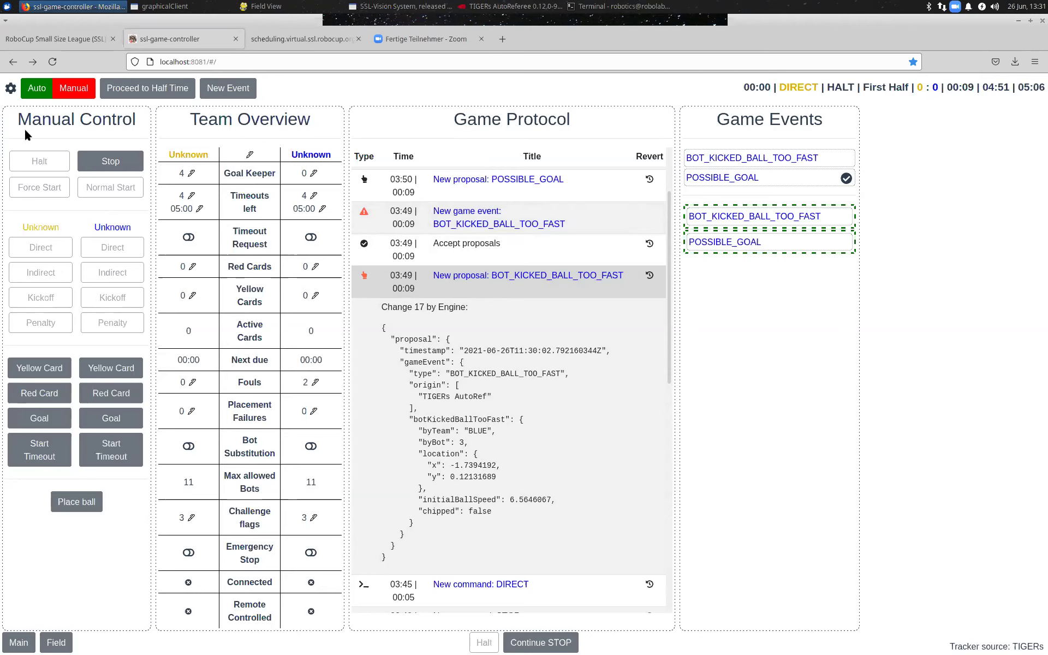
- Switch the handling of all game events to Ignore and put the game in Stop
left_click(11, 89)
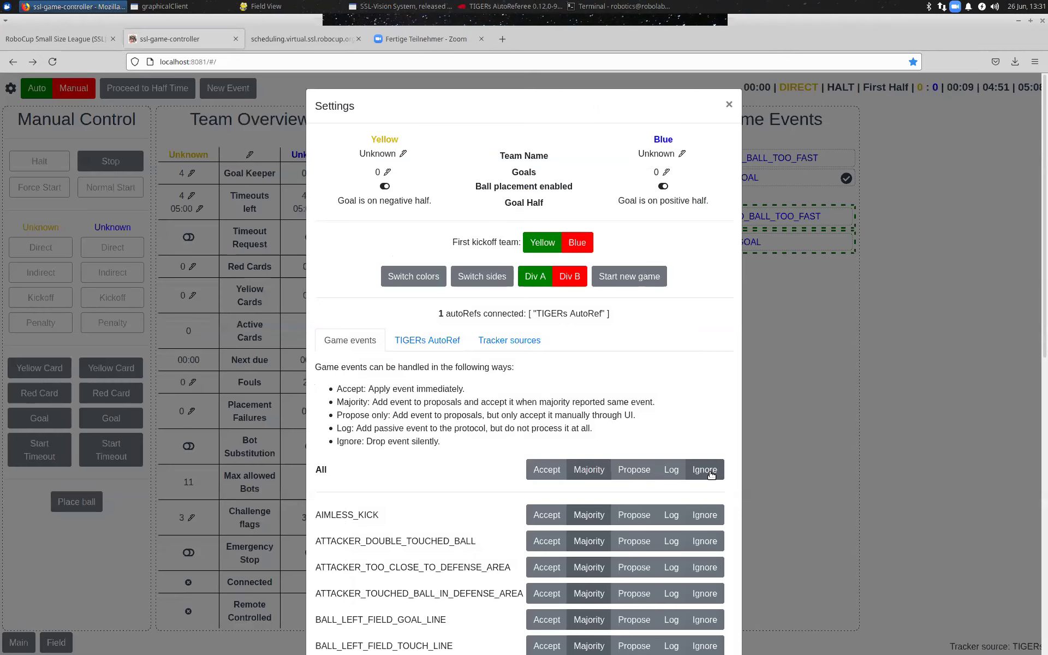
left_click(710, 472)
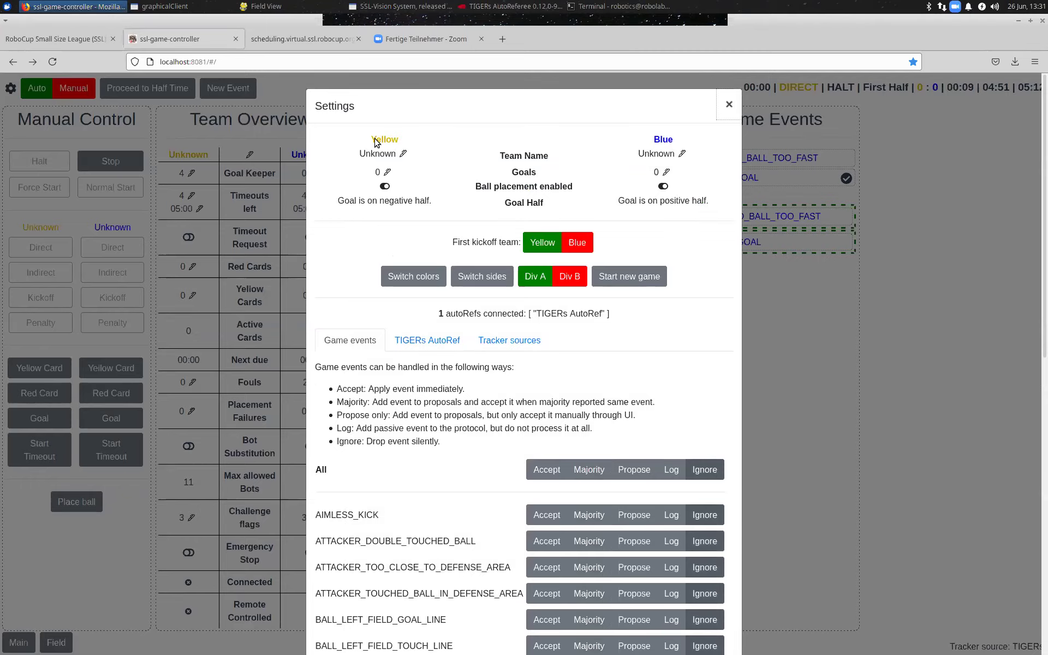
key("Escape")
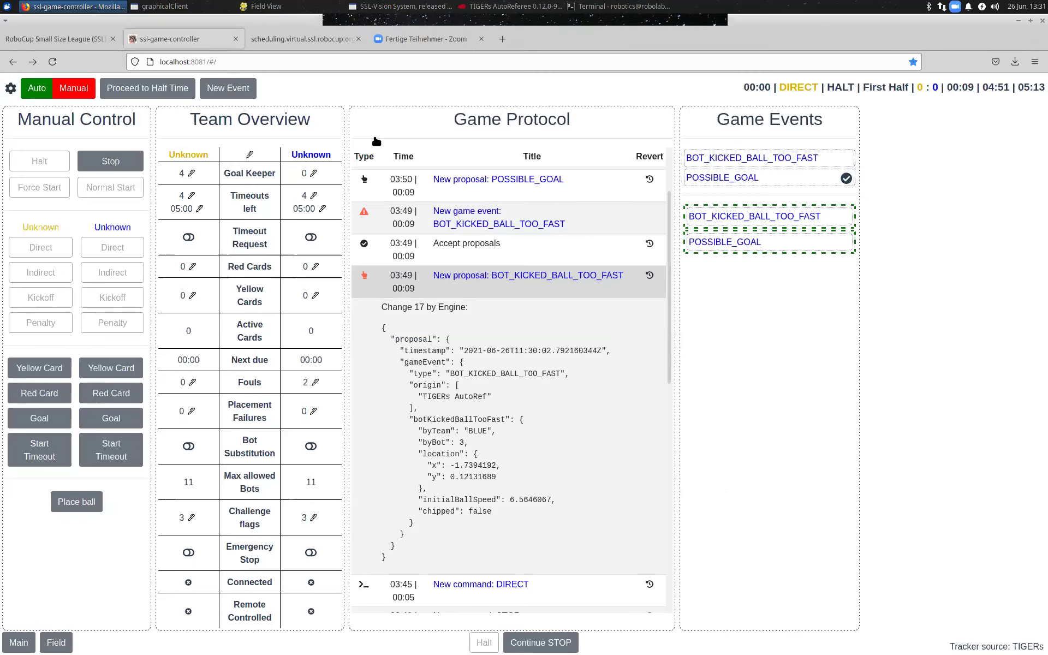
left_click(123, 162)
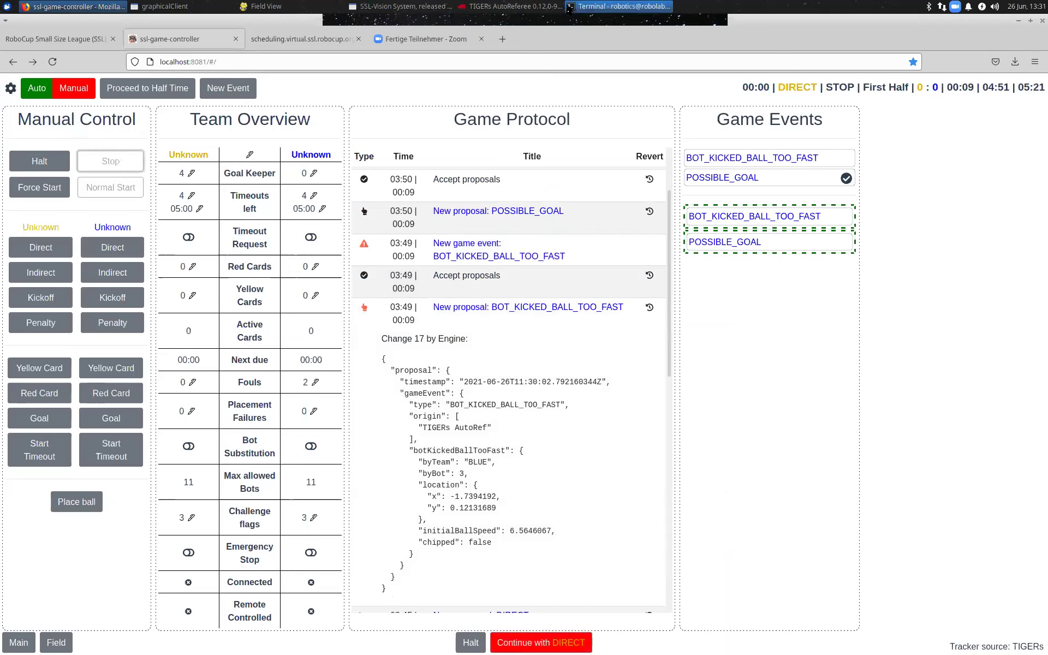
- Interrupt the challenge manager in the terminal and rerun it with the same scenario, hwc1s06.json
left_click(605, 6)
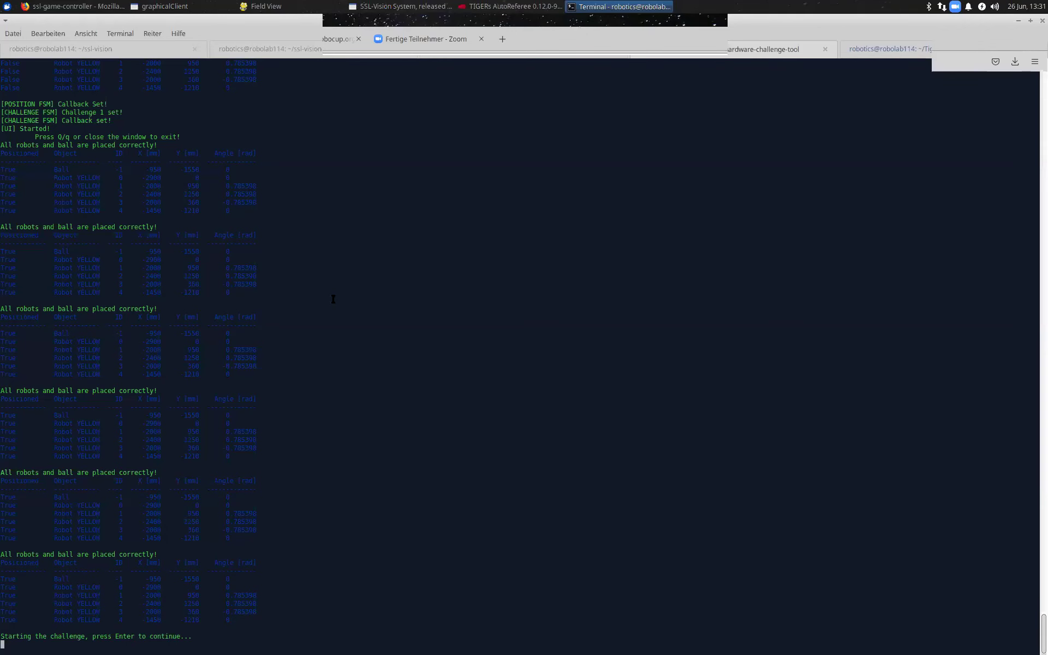
key("ctrl+c")
key("Up")
key("Return")
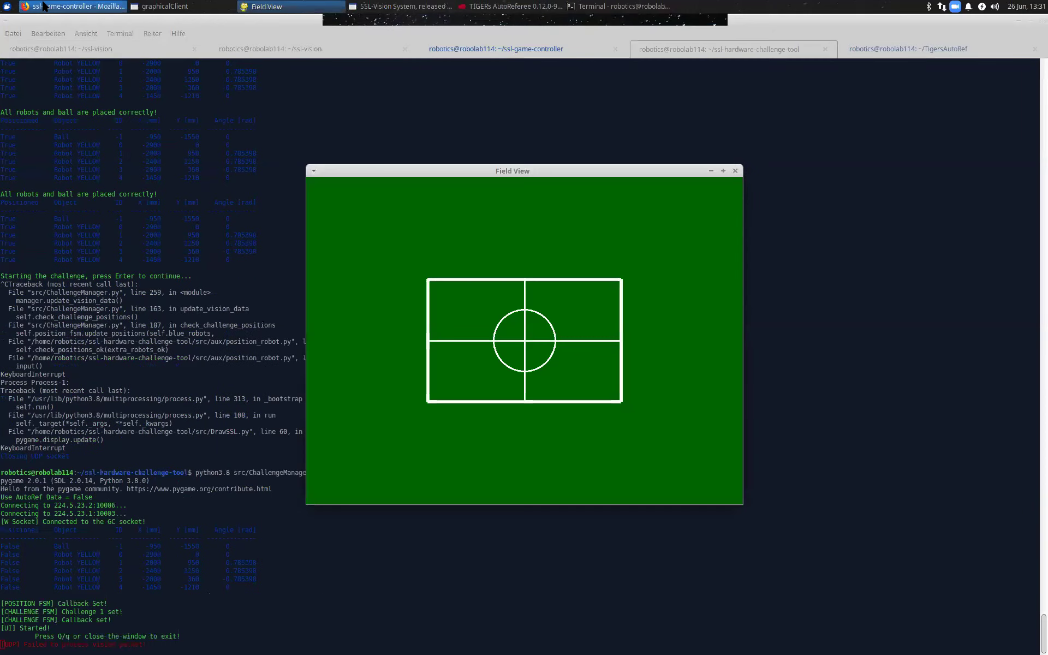
- Return to the game controller in the browser, set all game events to Majority and close the settings
key("alt+Tab")
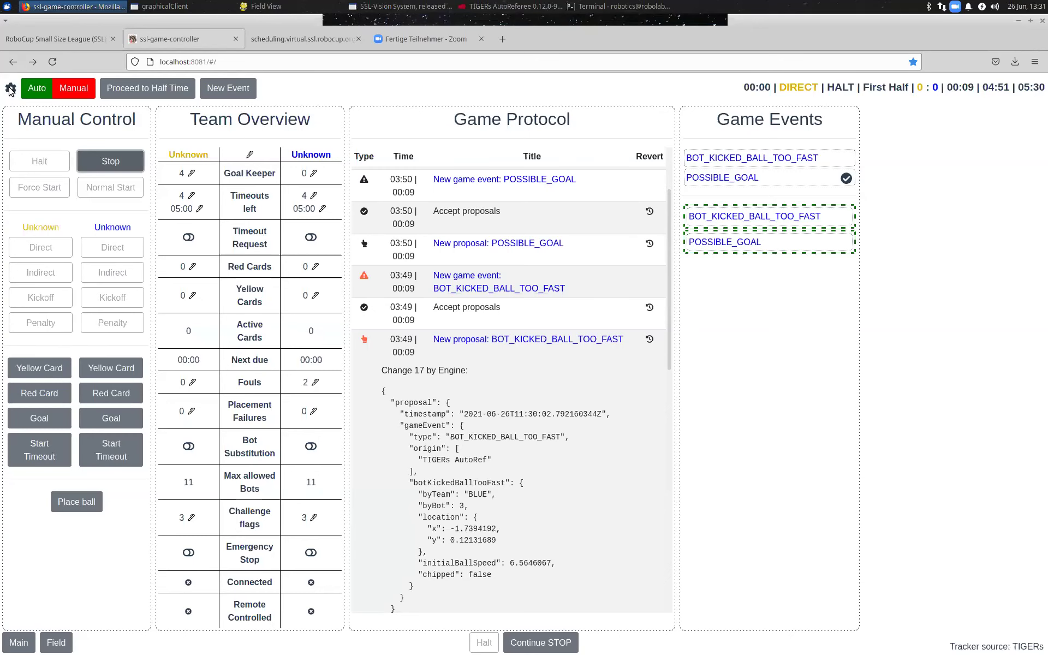
left_click(10, 89)
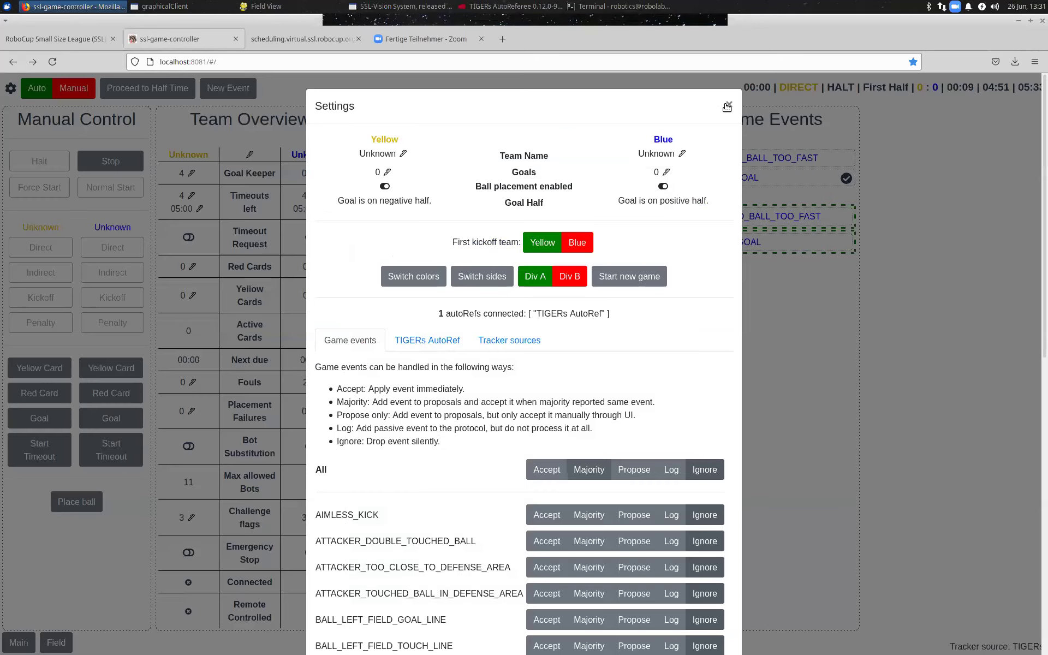
key("Escape")
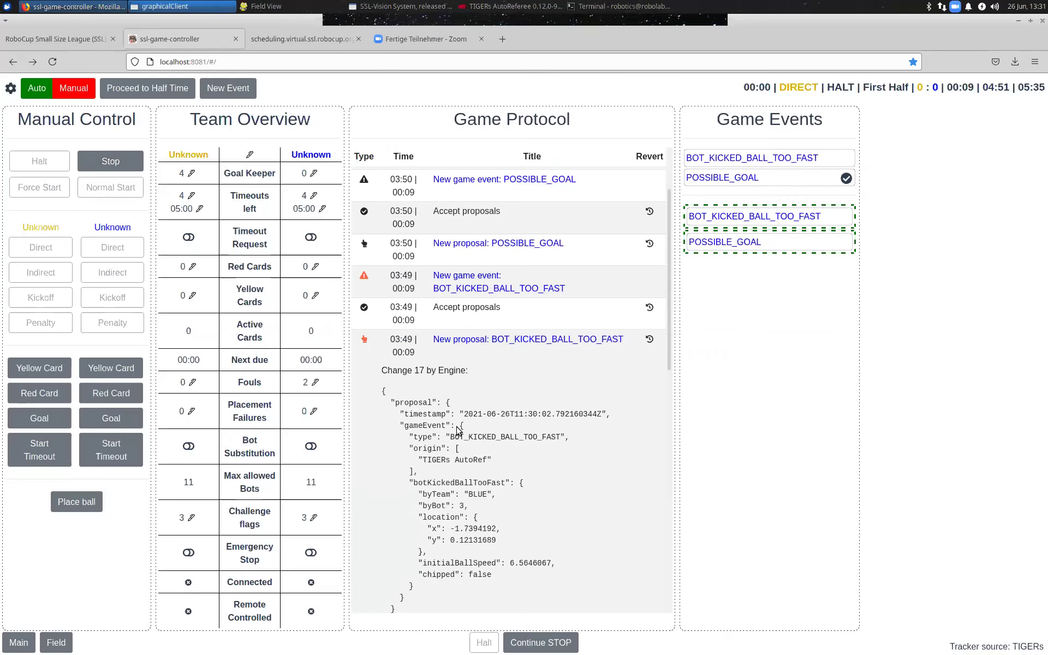
- Check the robot positions in the Field View, then put the game in Stop and order a direct kick for blue
key("alt+Tab")
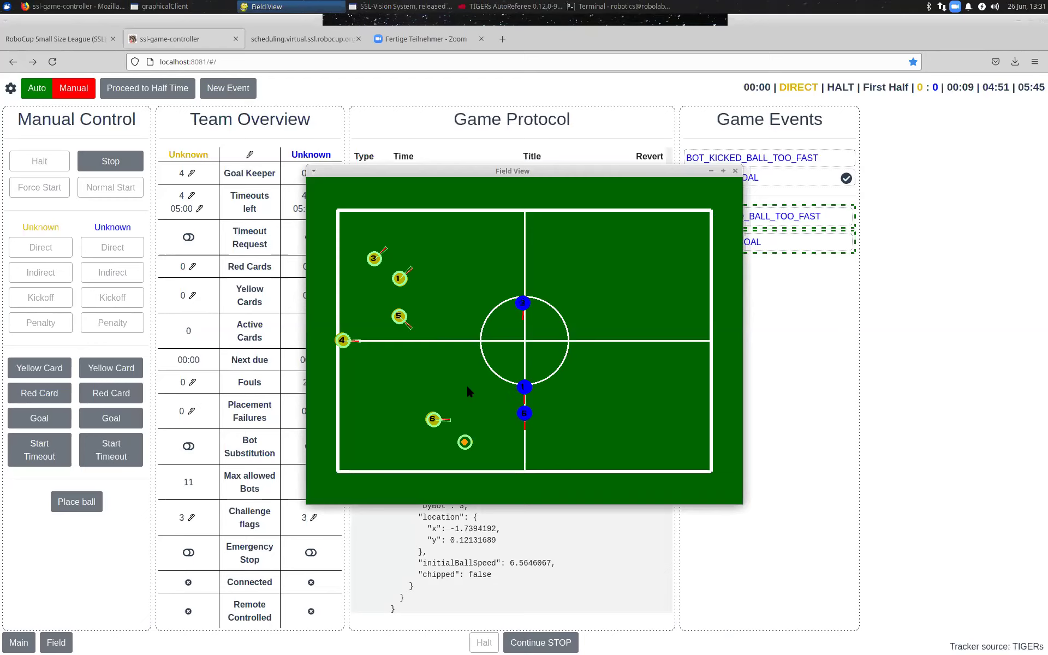
left_click(383, 134)
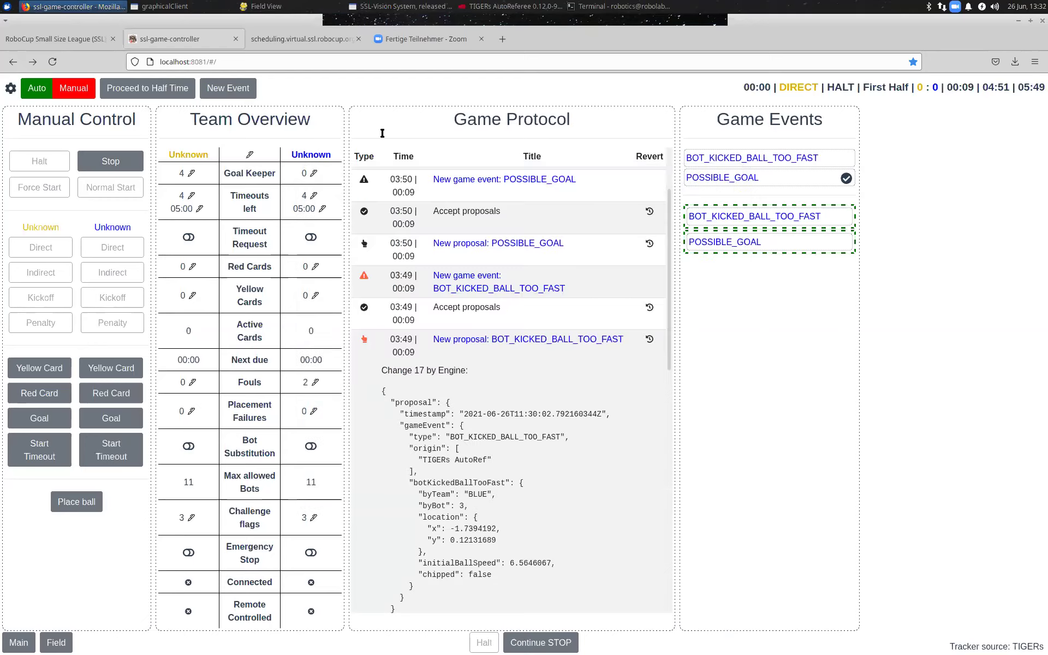
left_click(108, 164)
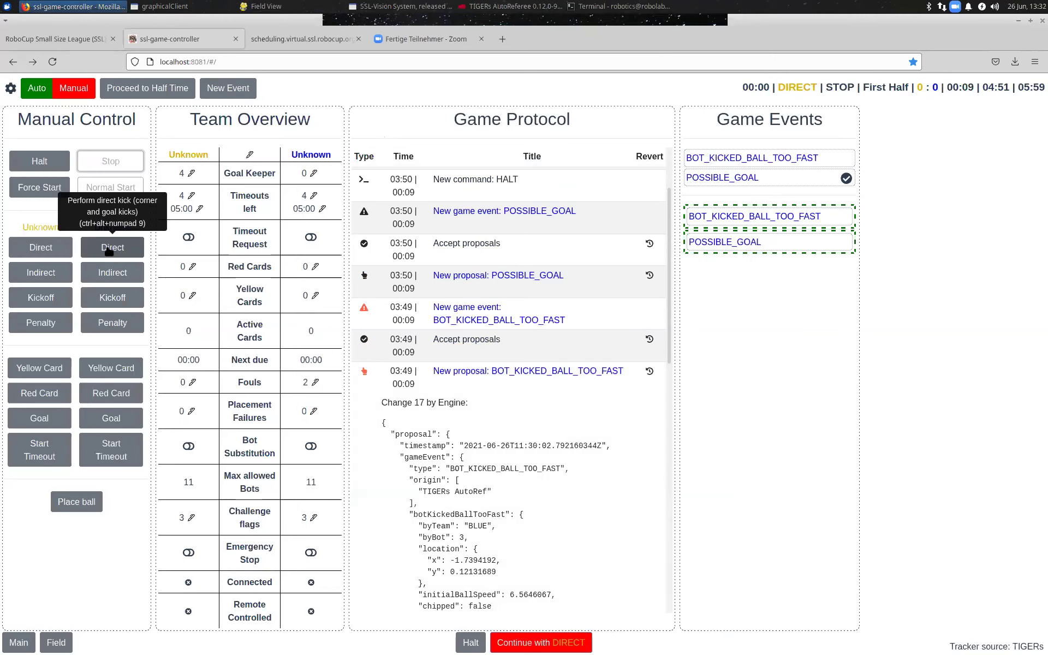
left_click(110, 250)
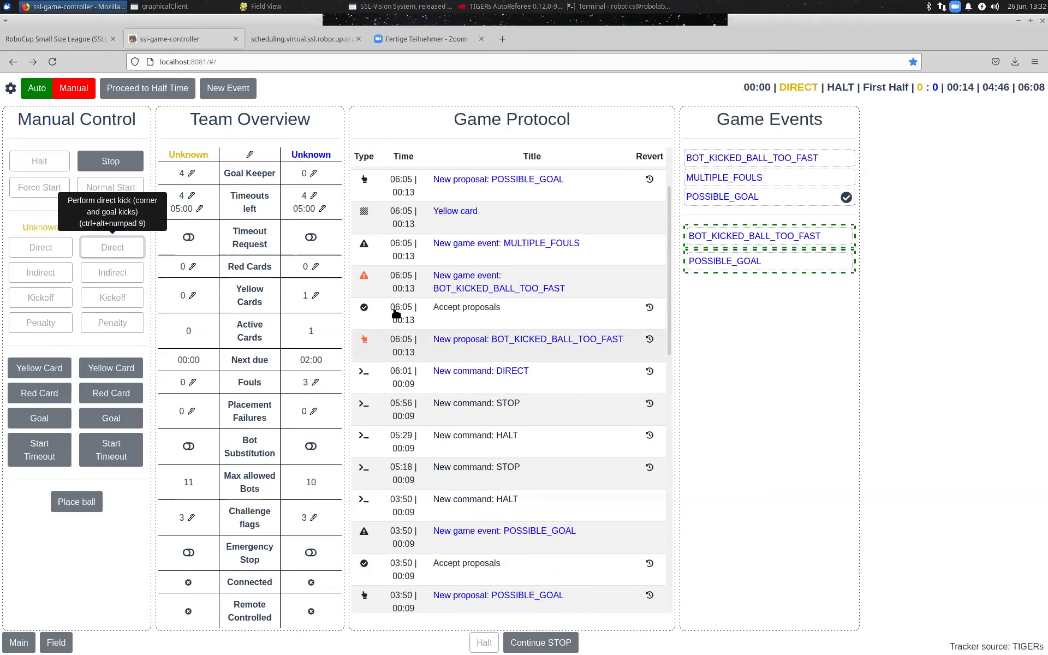
- Examine the details of the latest BOT_KICKED_BALL_TOO_FAST proposal and its Accept proposals entry in the game protocol
left_click(433, 358)
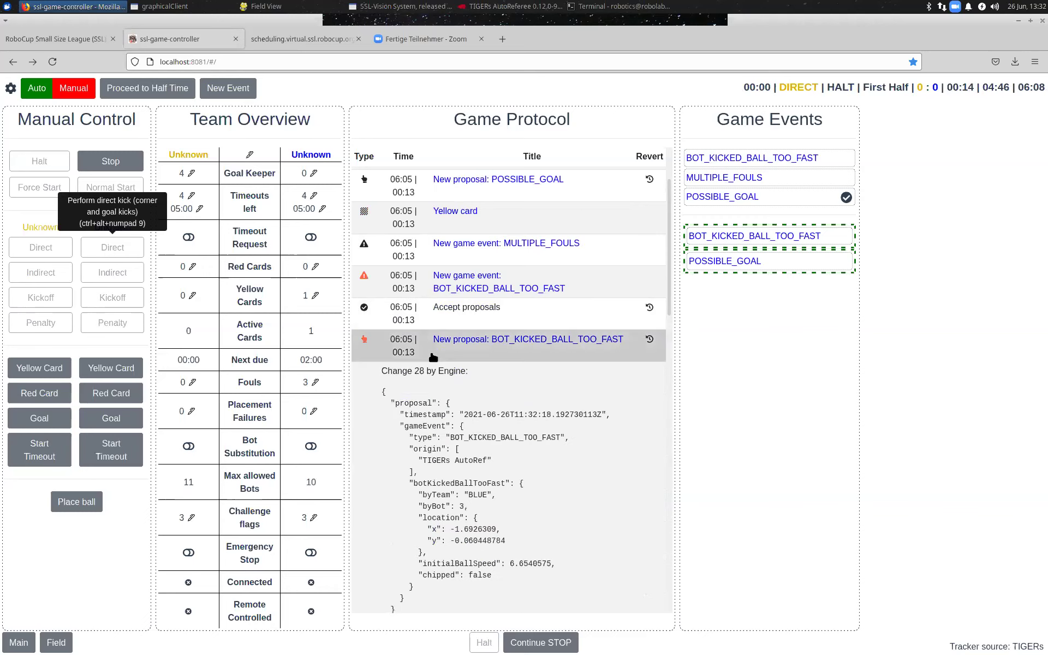
scroll(467, 488, "down", 1)
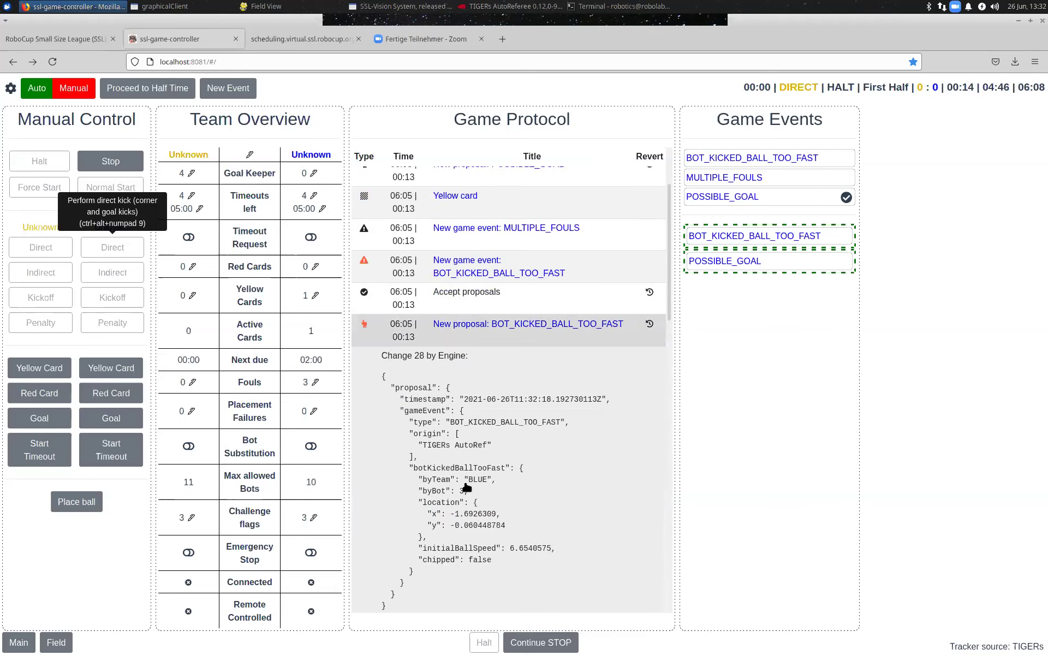
scroll(467, 487, "down", 1)
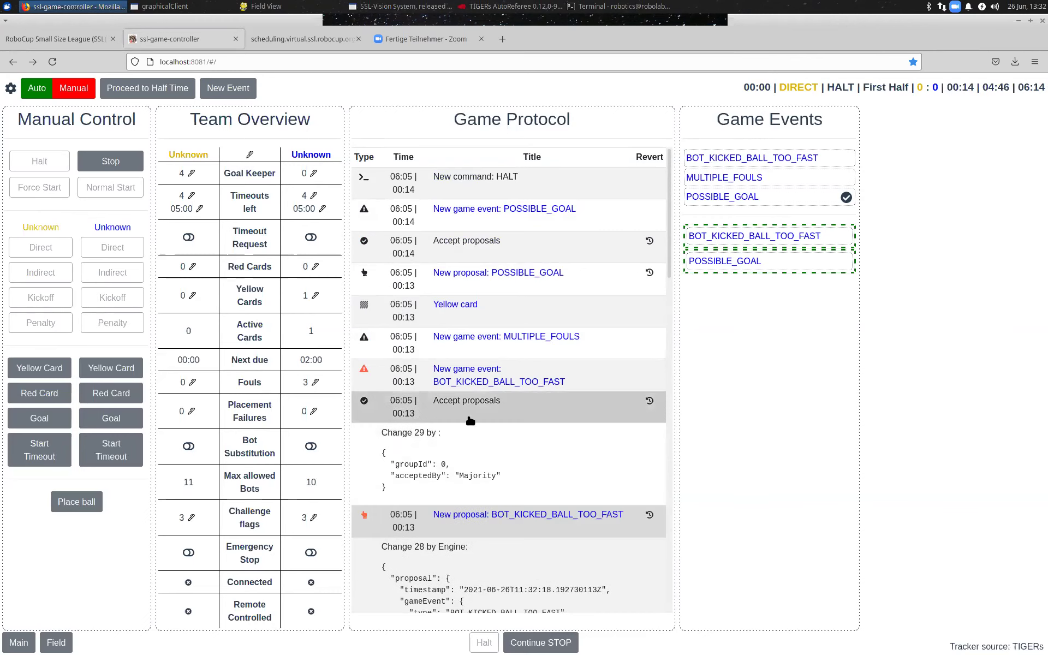
left_click(470, 421)
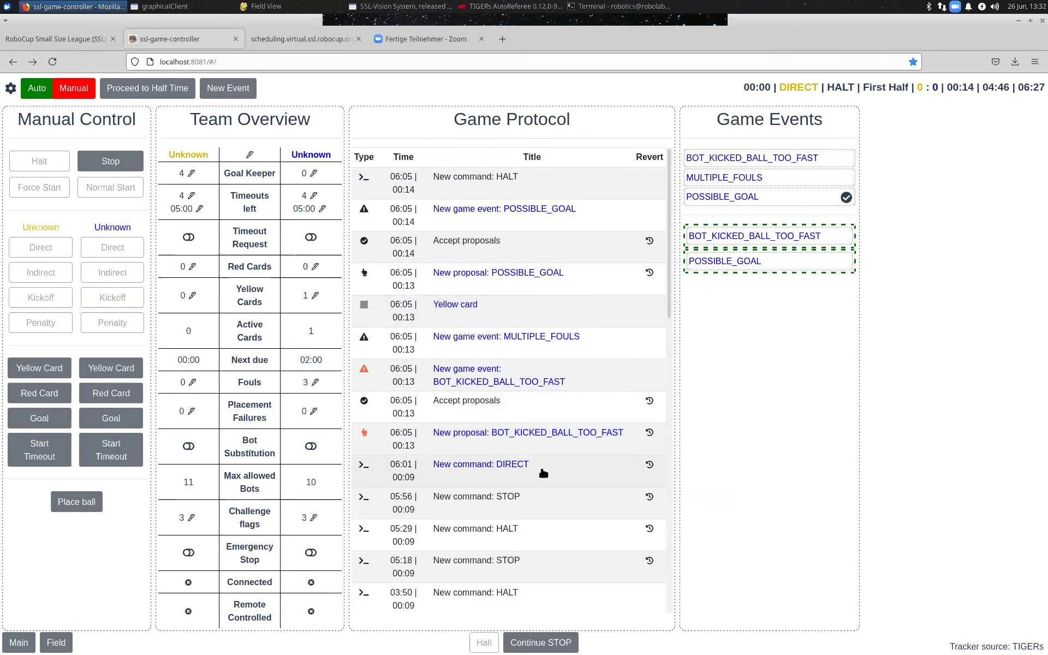
left_click(539, 446)
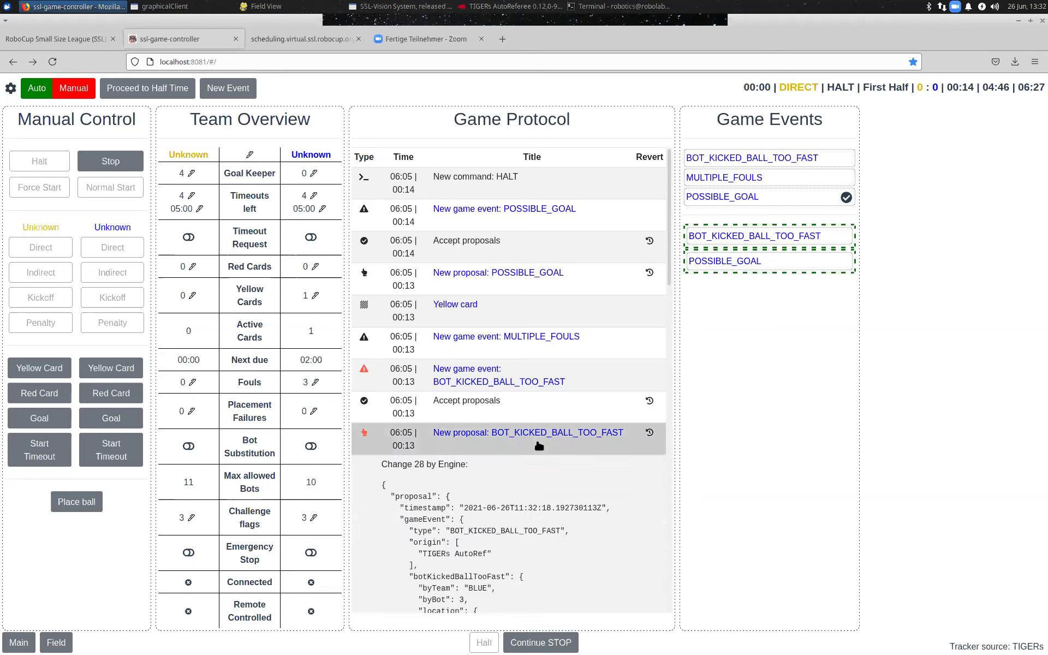
left_click(540, 474)
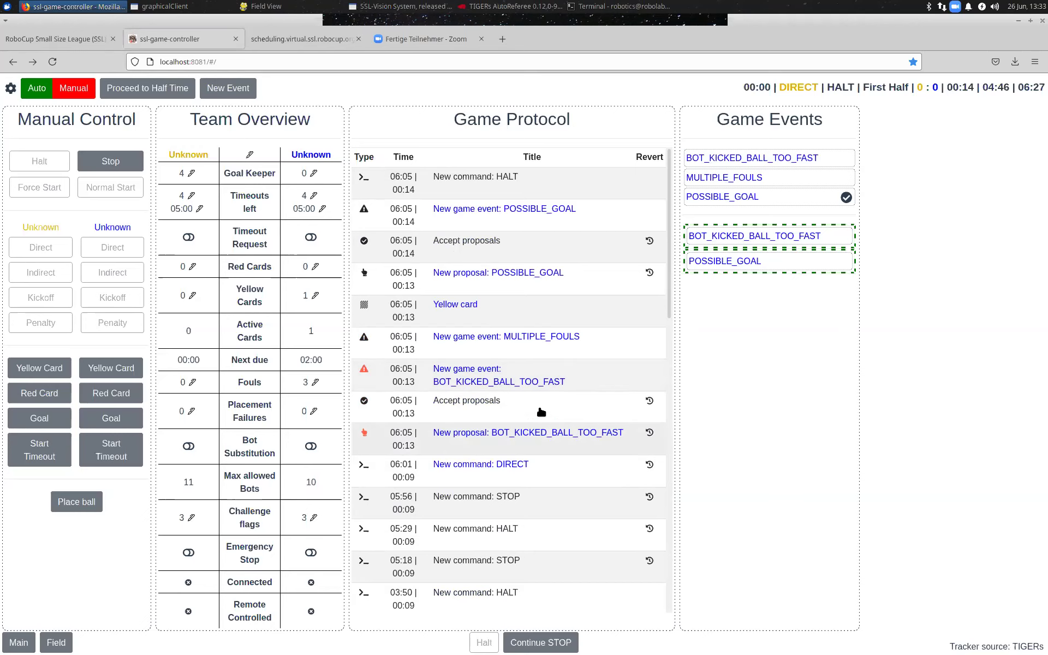
left_click(518, 493)
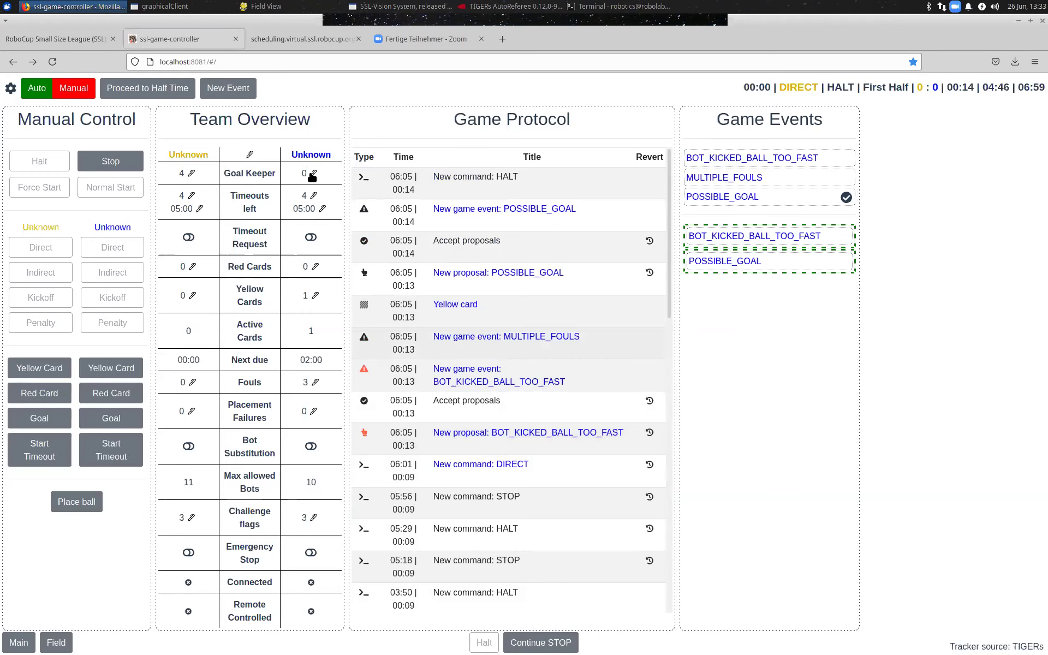
- Switch to the terminal session running ssl-game-controller and interrupt the game controller process
left_click(17, 101)
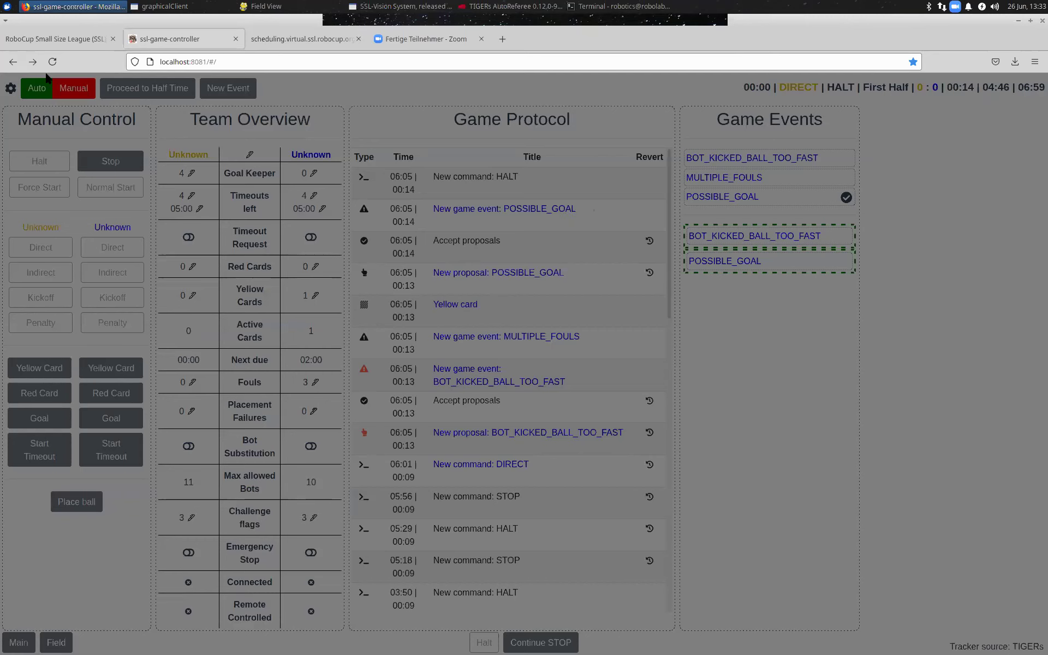
key("alt+Tab")
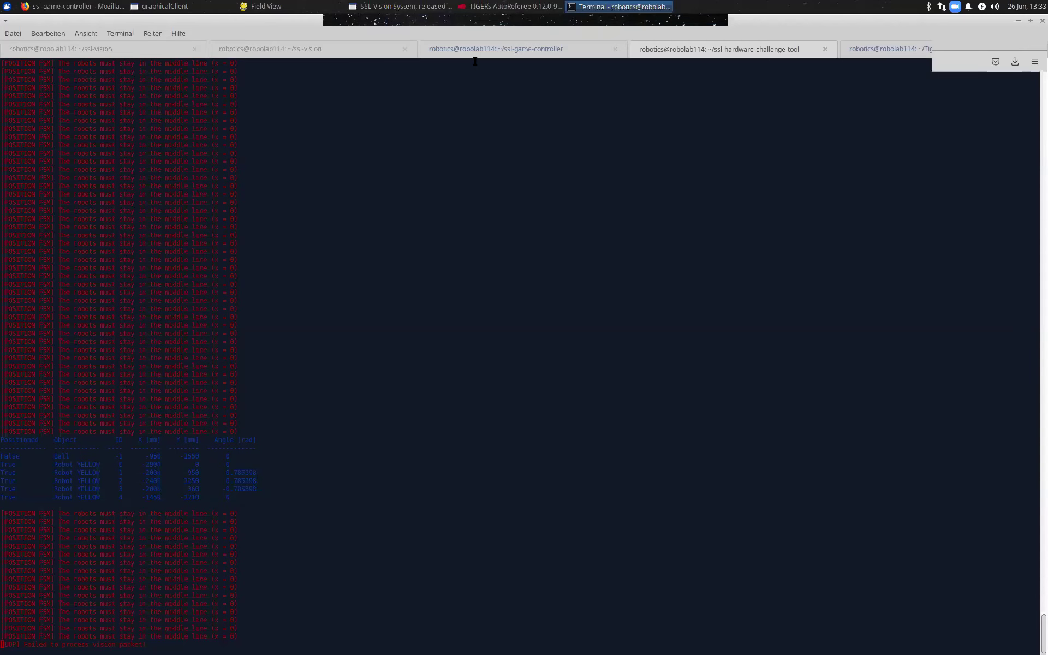
left_click(475, 57)
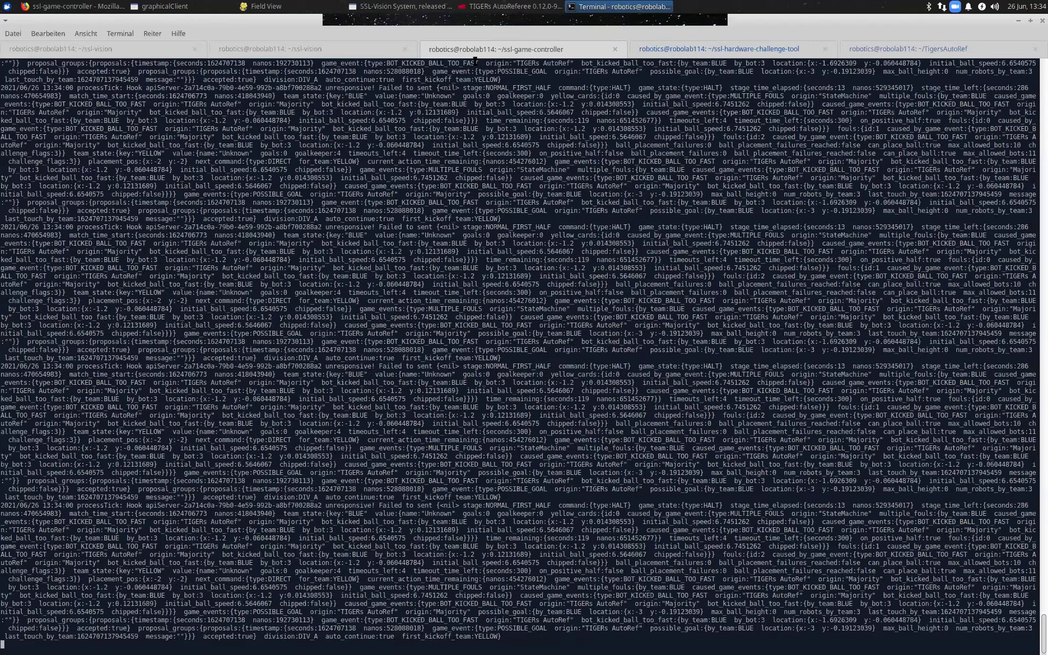
key("alt+Tab")
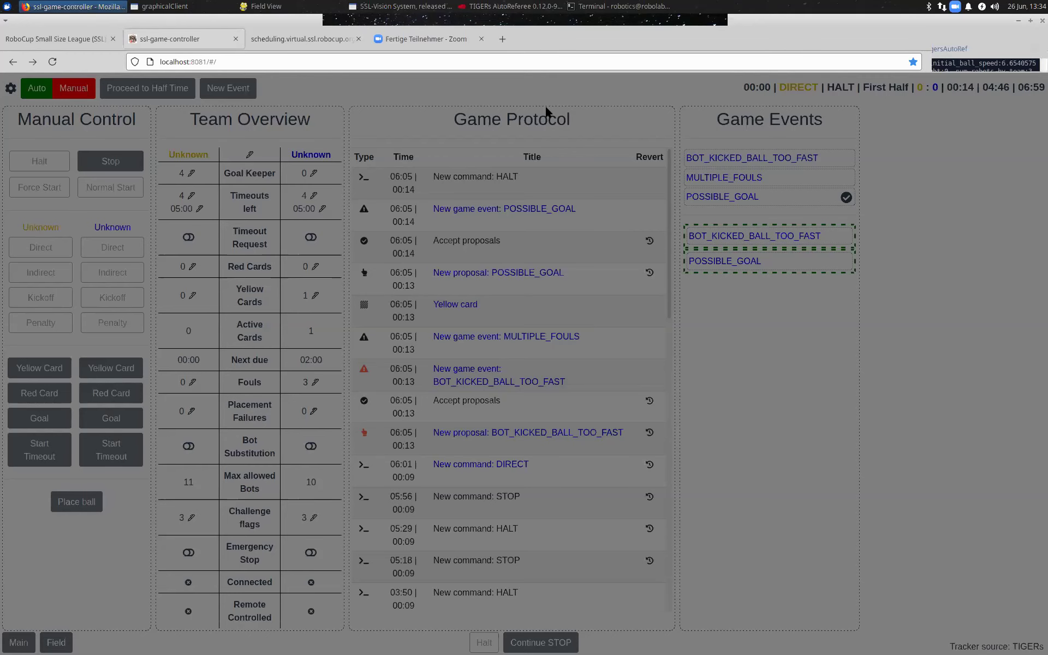
key("alt+Tab")
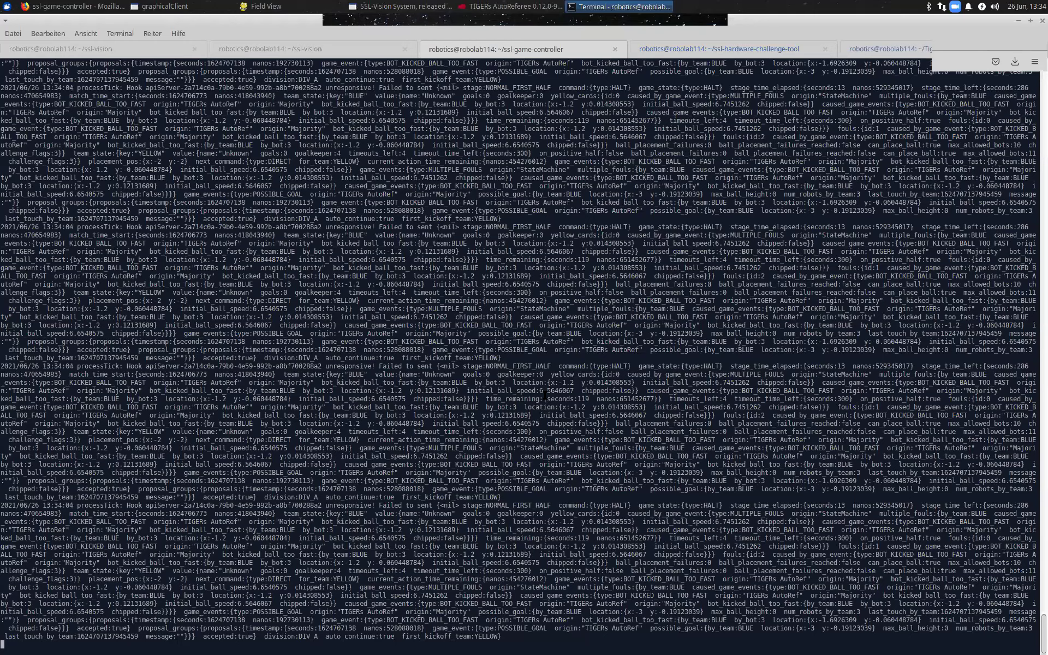
key("ctrl+c")
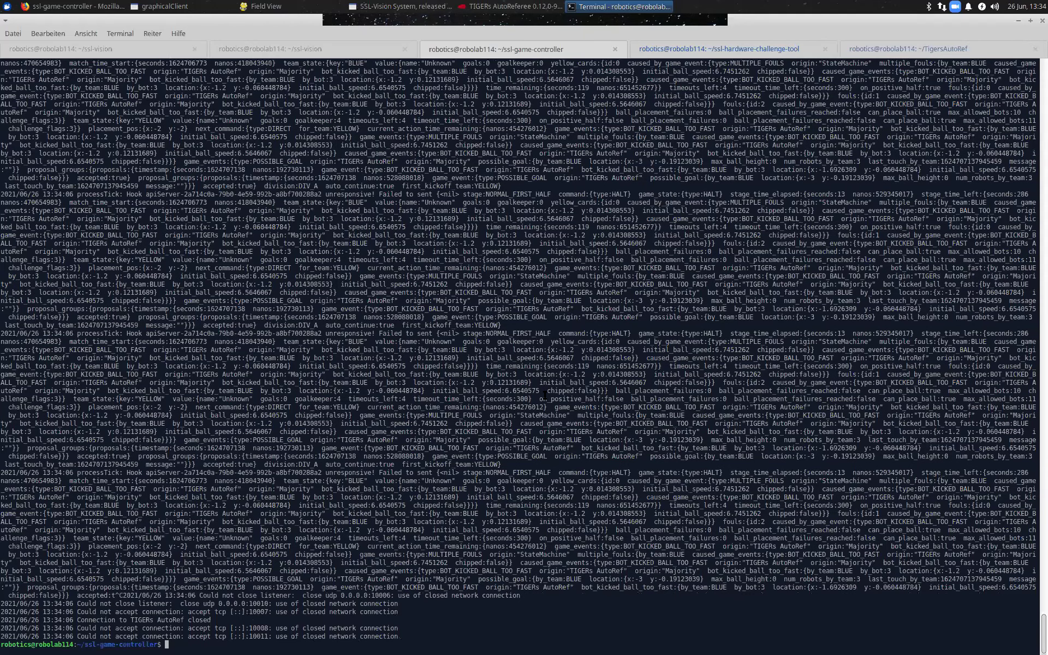
- List the contents of the ssl-game-controller folder and of its parent directory
key("Up")
key("Down")
type("ls")
key("Return")
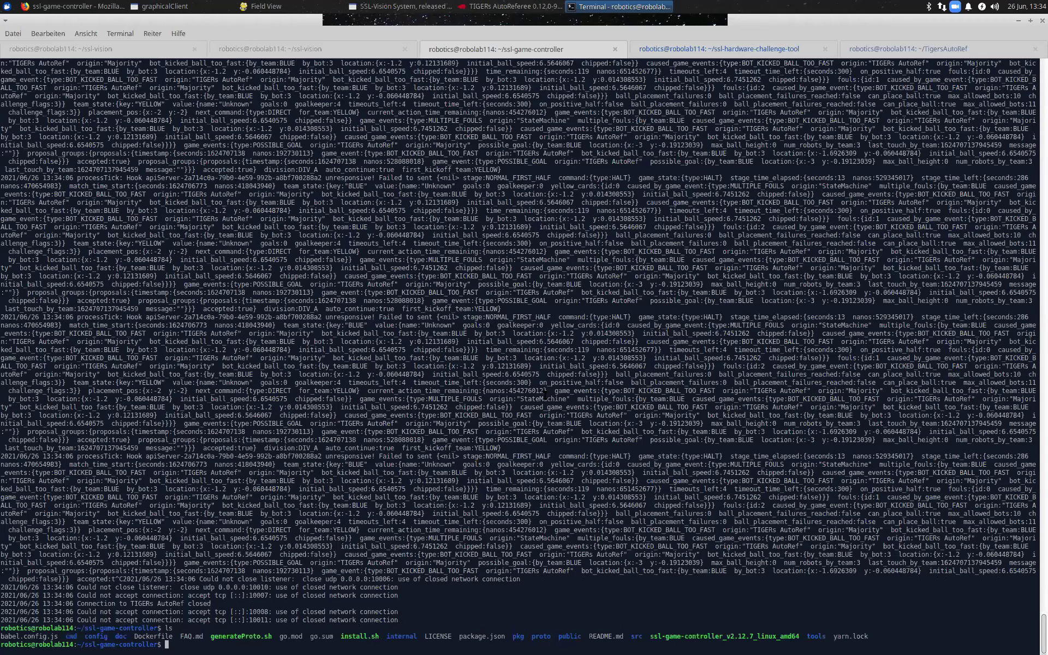
type("ls ..")
key("Return")
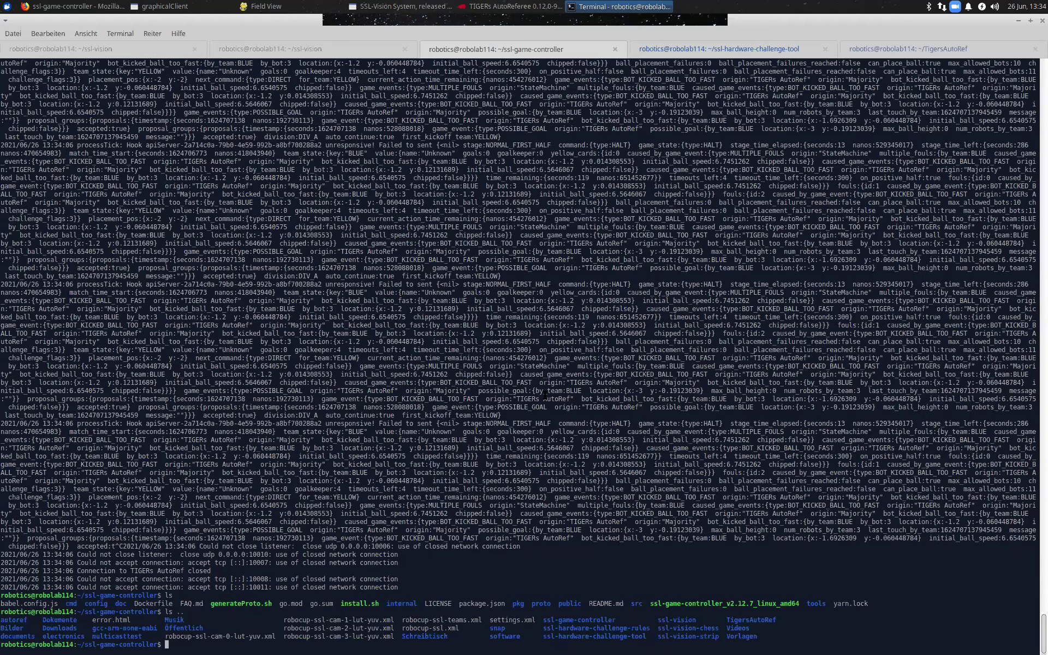
- Start the game controller again with ./ssl-game-controller_v2.12.7_linux_amd64
type("ls")
key("Up")
key("Up")
key("Up")
key("Return")
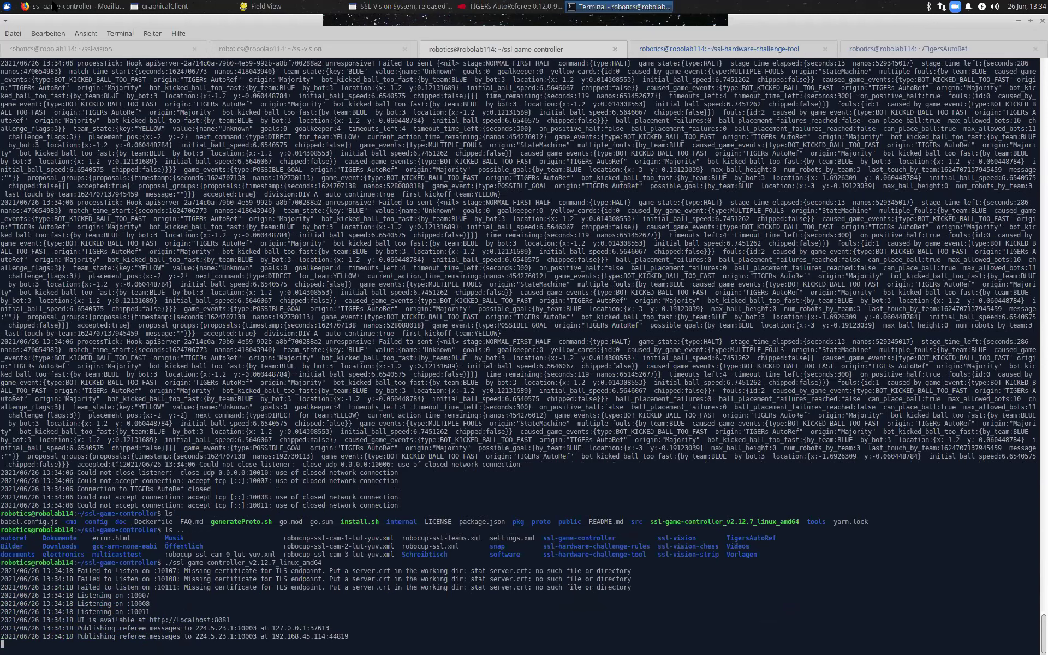
- Return to the game controller in the browser, dismiss the settings and put the game in Stop
key("alt+Tab")
left_click(283, 82)
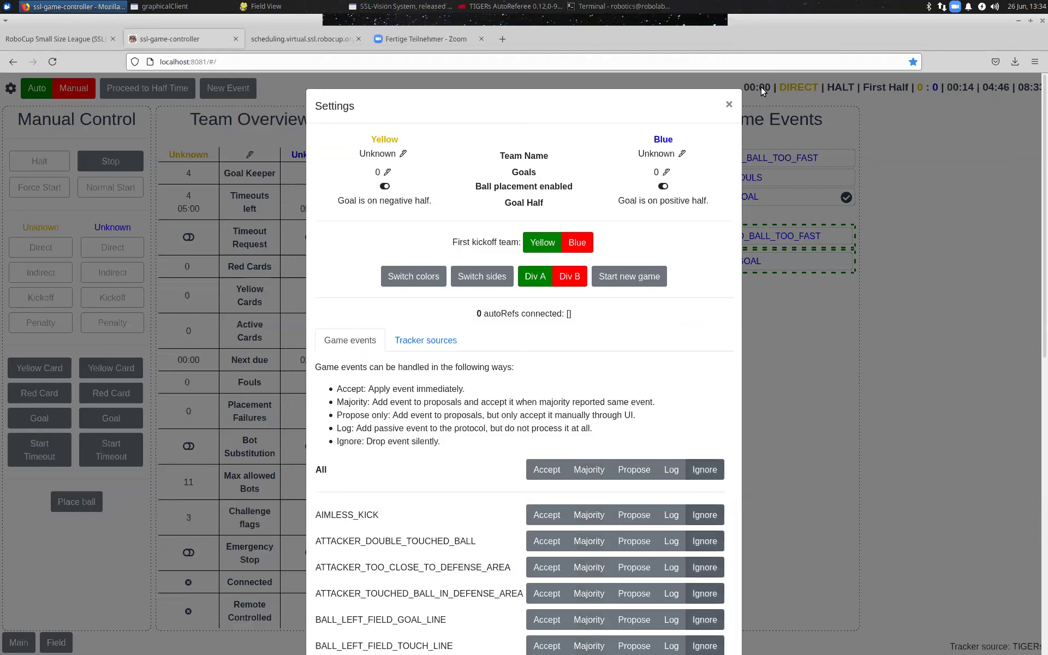
left_click(72, 138)
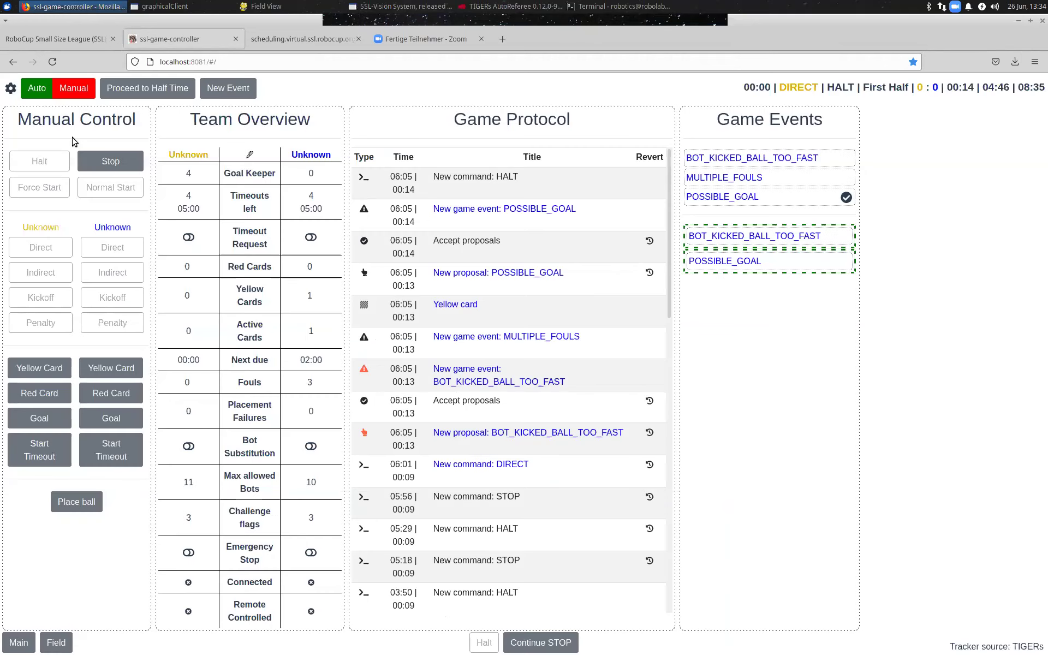
left_click(94, 163)
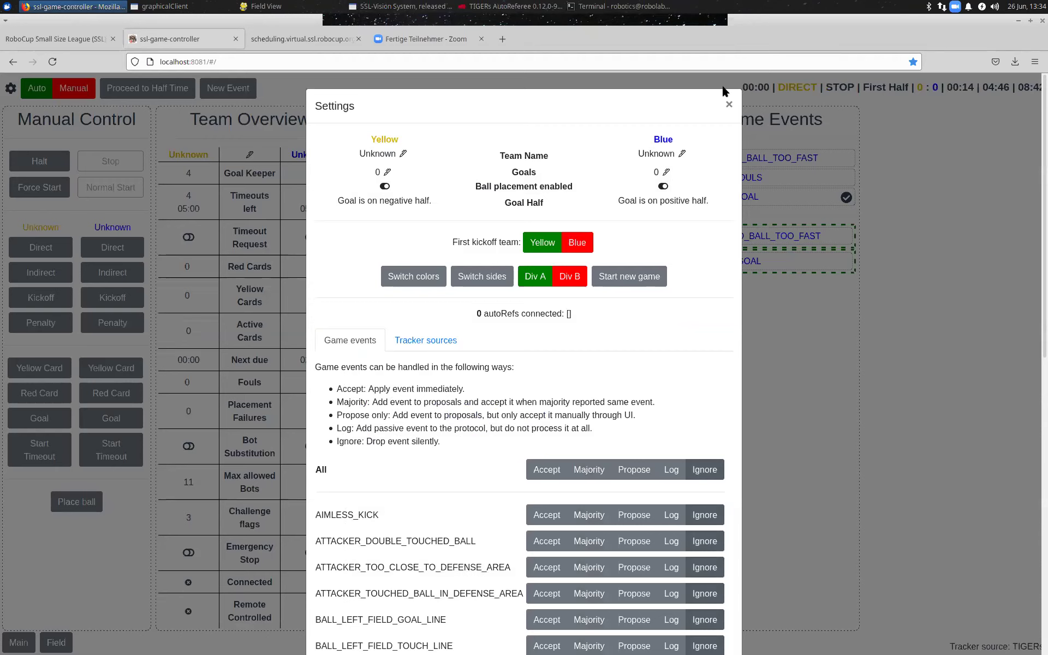
- Switch to the ssl-hardware-challenge-tool terminal session, interrupt the challenge manager and rerun its previous command
left_click(658, 7)
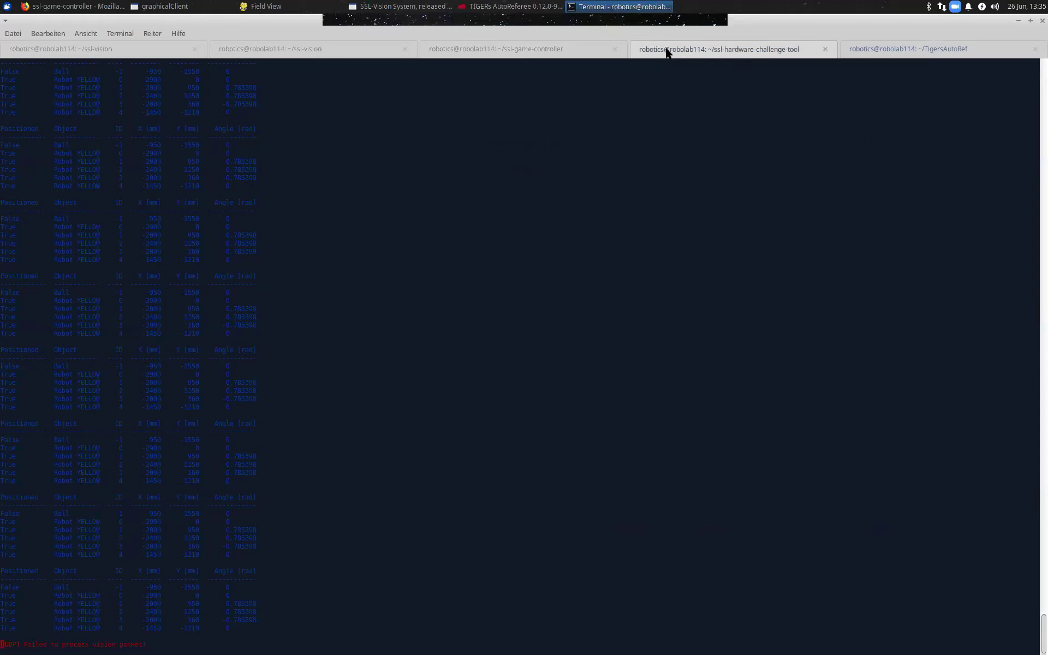
key("ctrl+c")
key("Up")
key("Return")
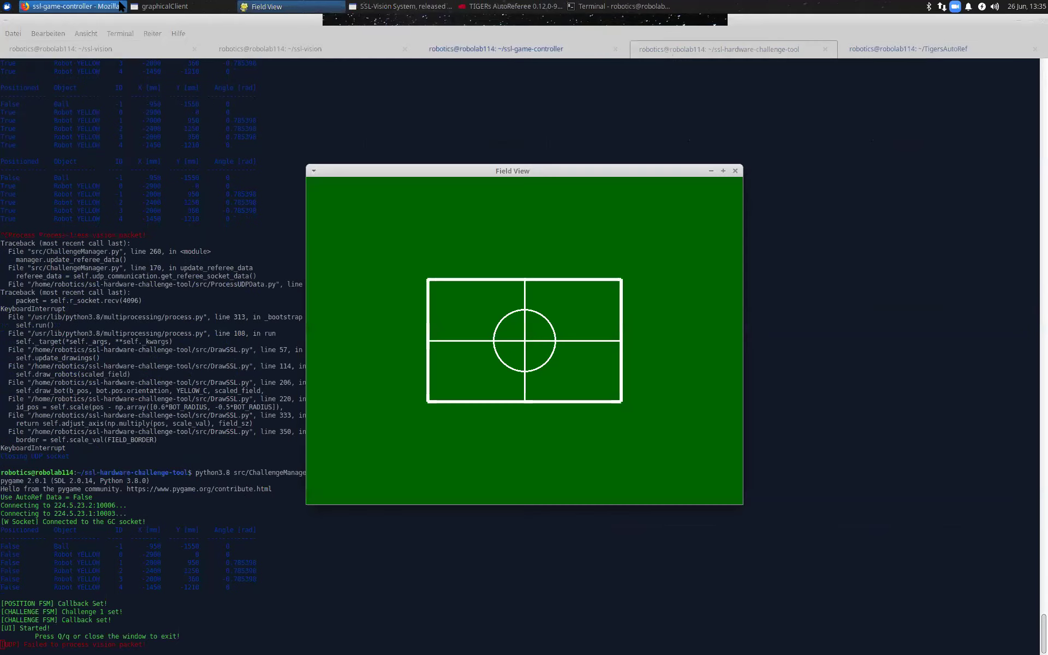
- Bring up the Field View over the game controller and inspect the placement of the robots and the ball
left_click(122, 6)
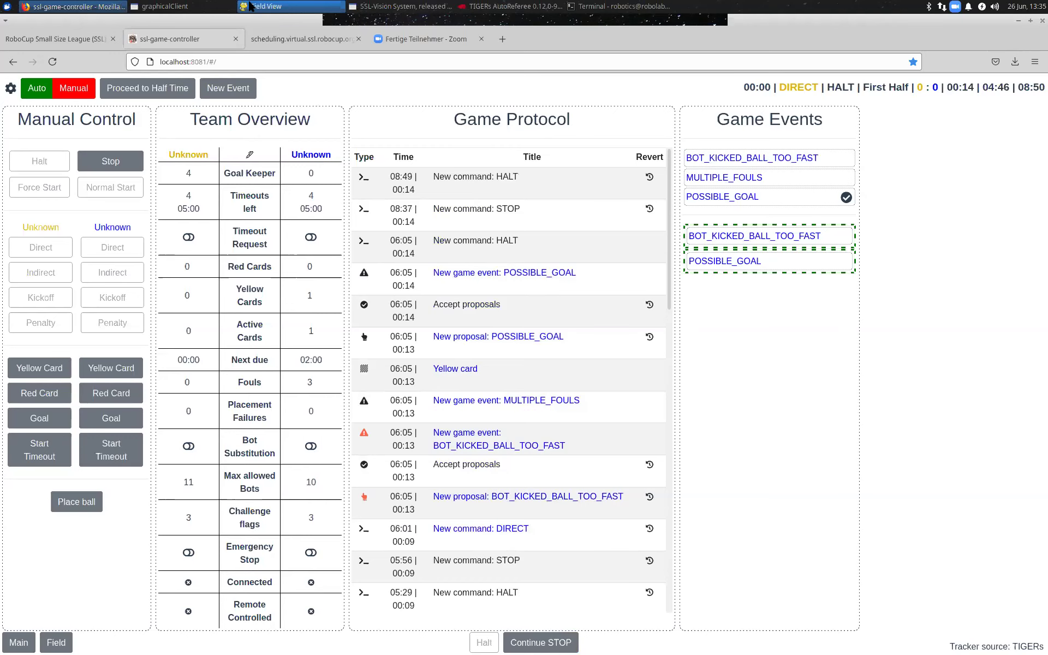
left_click(250, 7)
left_click_drag(386, 181, 361, 186)
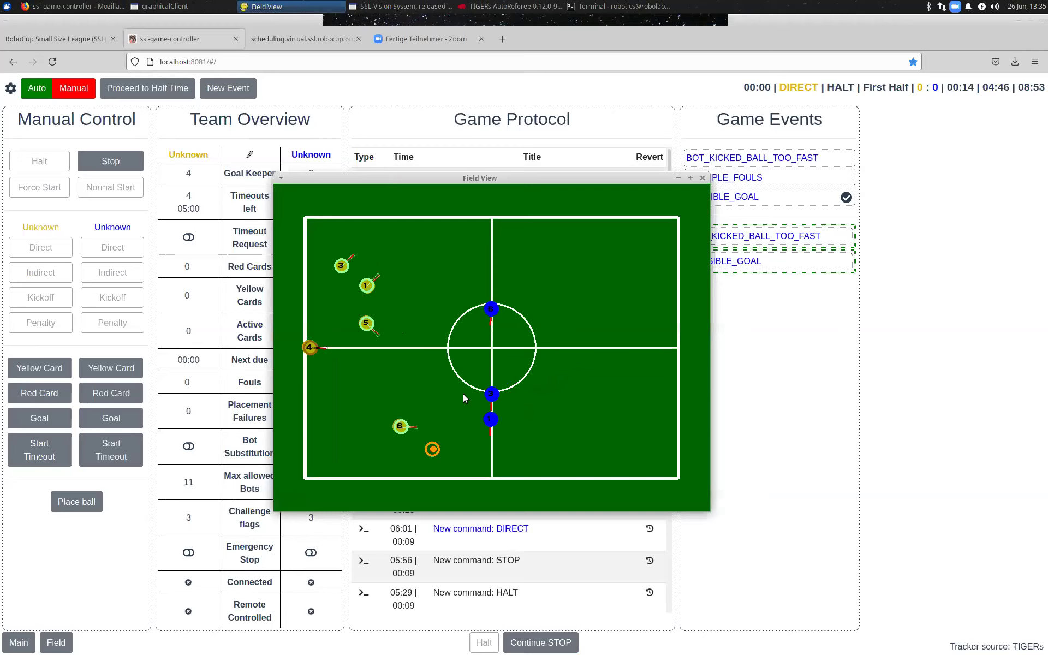
left_click(433, 452)
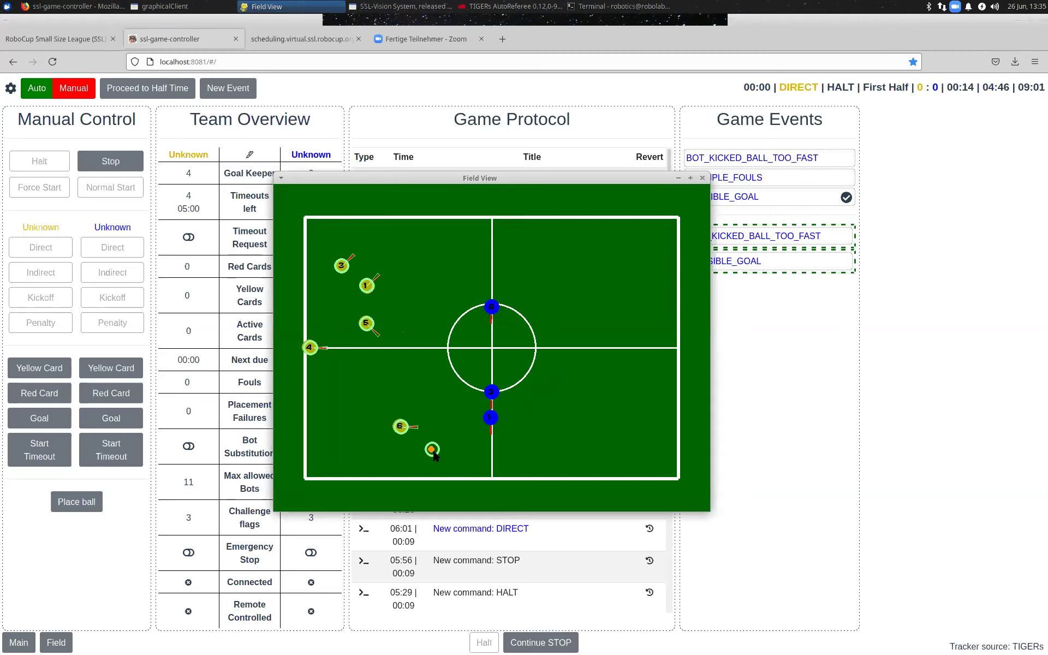
left_click_drag(467, 174, 479, 177)
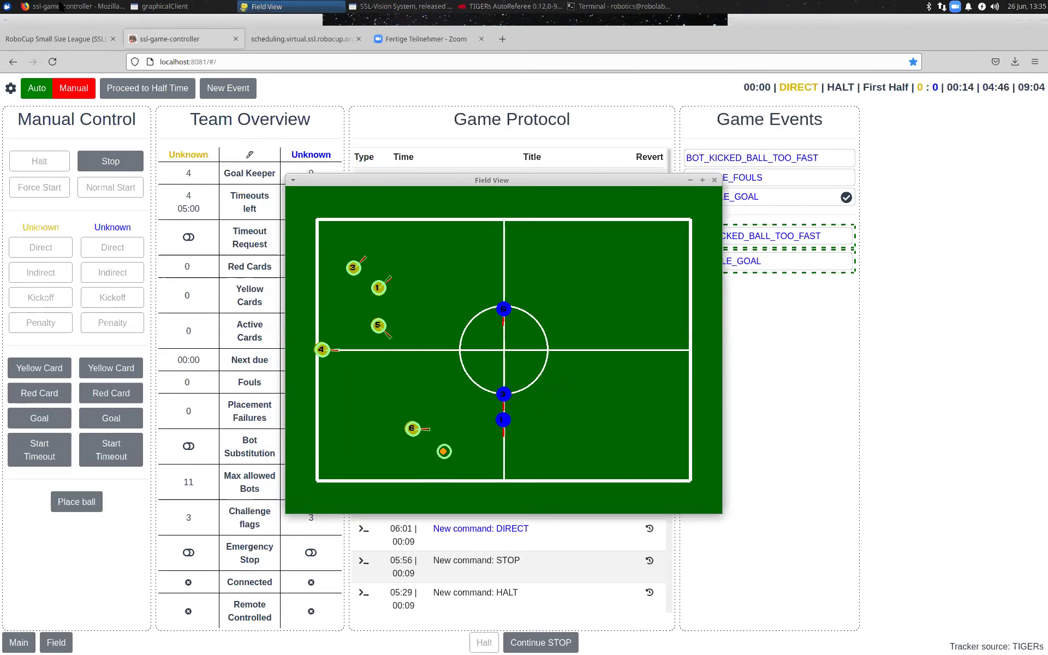
- Return to the game controller, put the game in Stop and give blue a direct kick
left_click(244, 125)
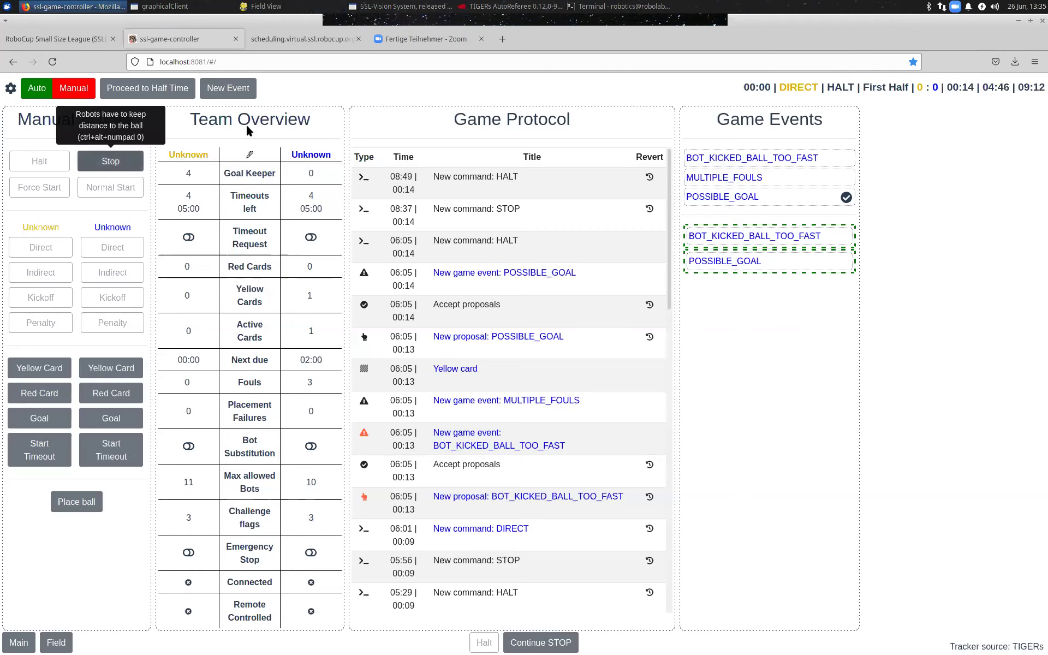
left_click(113, 164)
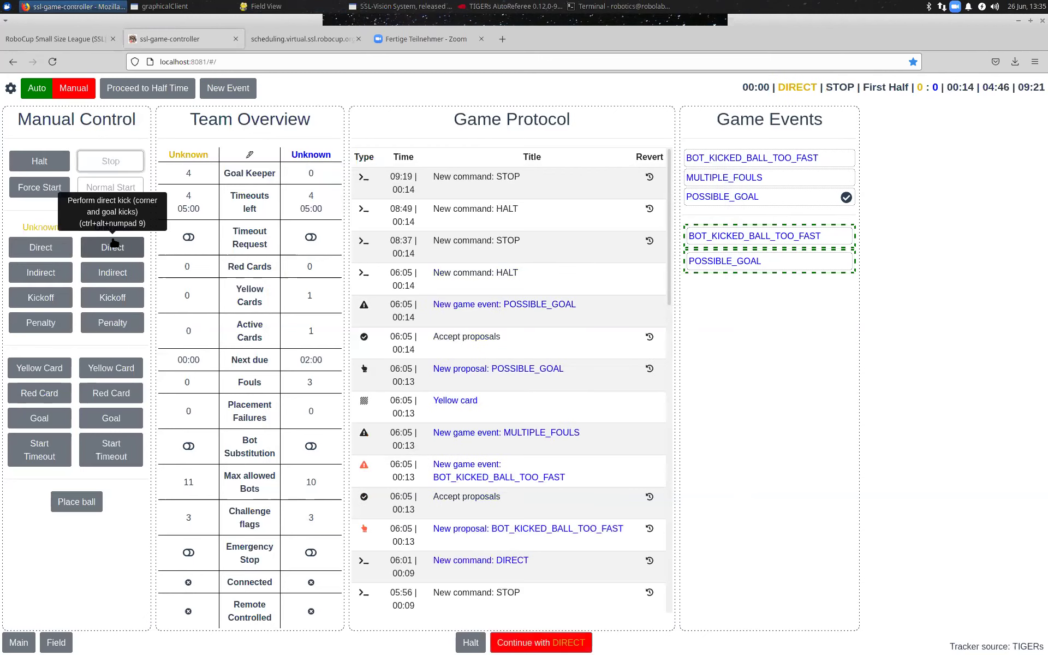
left_click(113, 246)
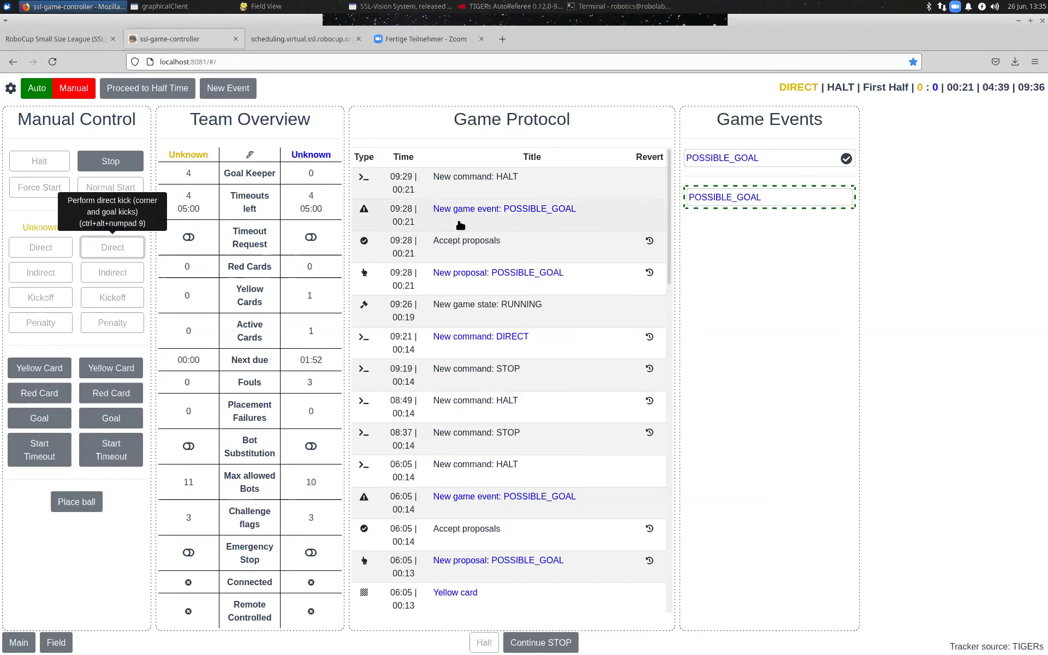
- Review the newest game protocol entries and open the details of the latest DIRECT command
scroll(492, 220, "down", 1)
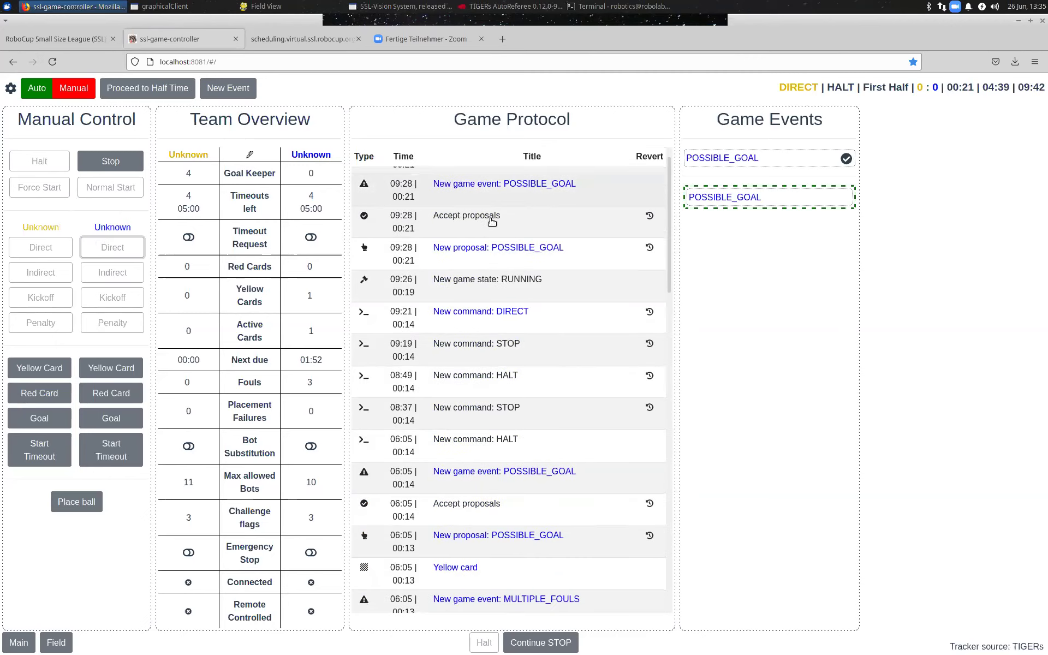
scroll(492, 220, "up", 1)
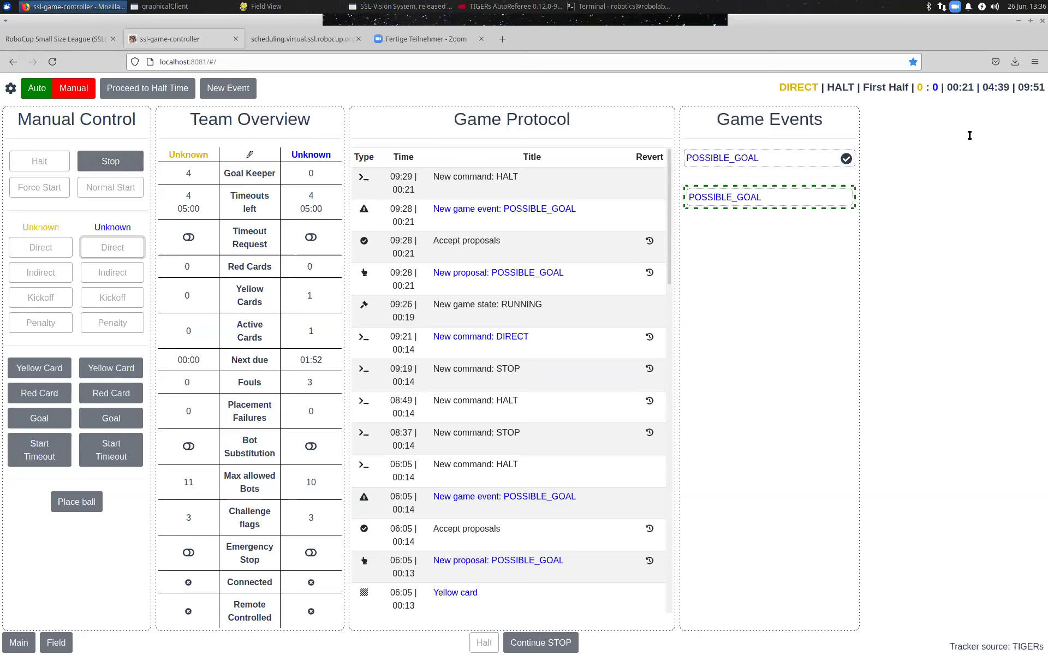
left_click(528, 350)
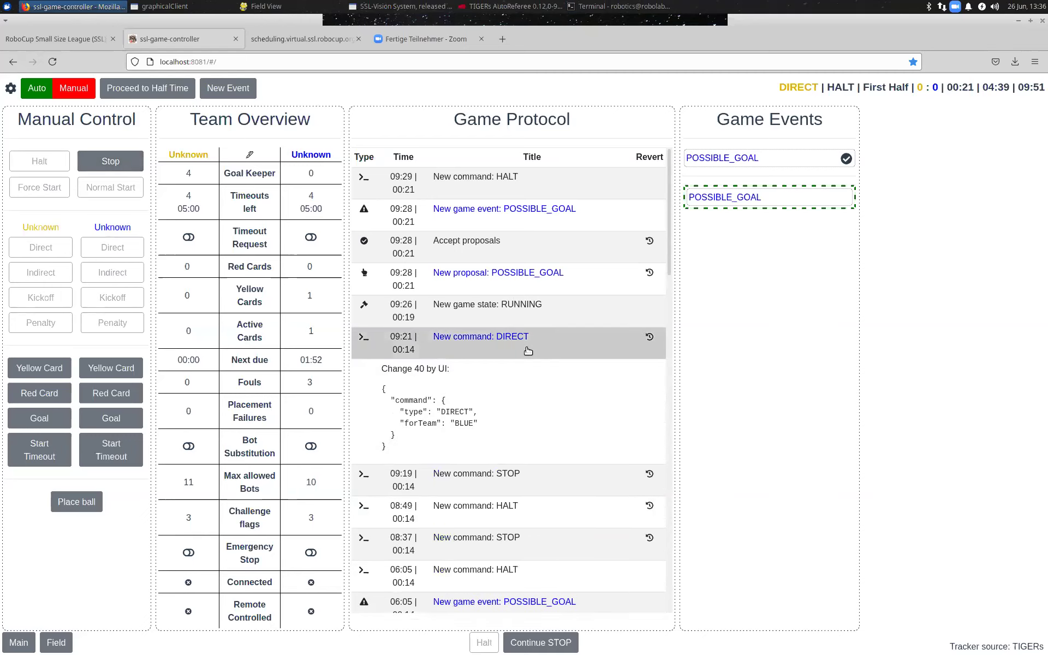
- Examine the protocol details of the 09:28 POSSIBLE_GOAL proposal and the 09:26 RUNNING game state, and open the settings
left_click(528, 276)
left_click(528, 275)
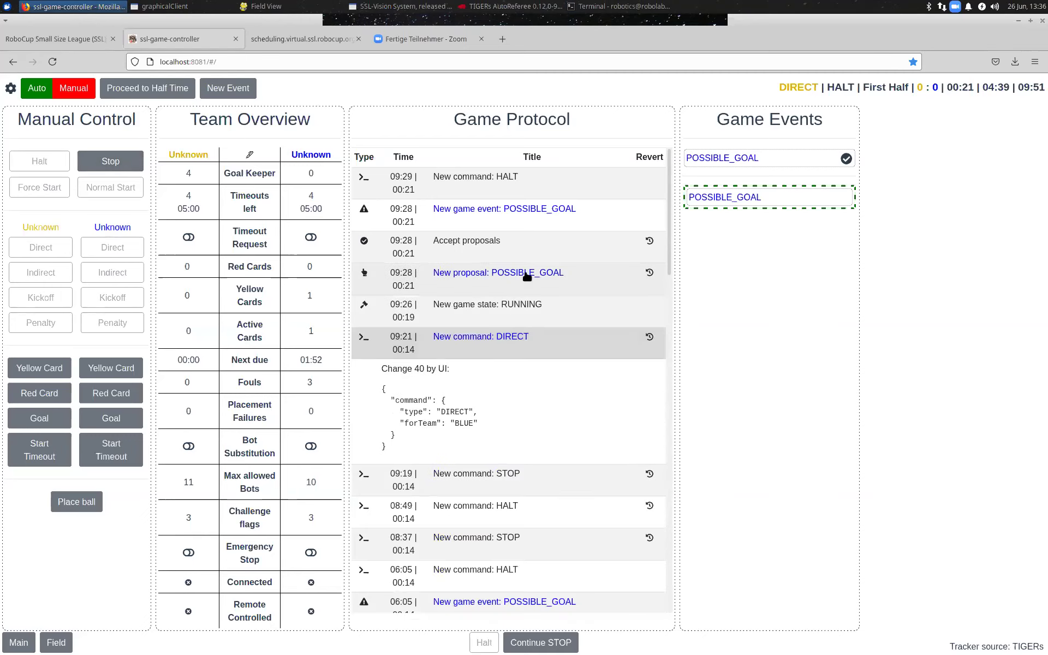
left_click(558, 344)
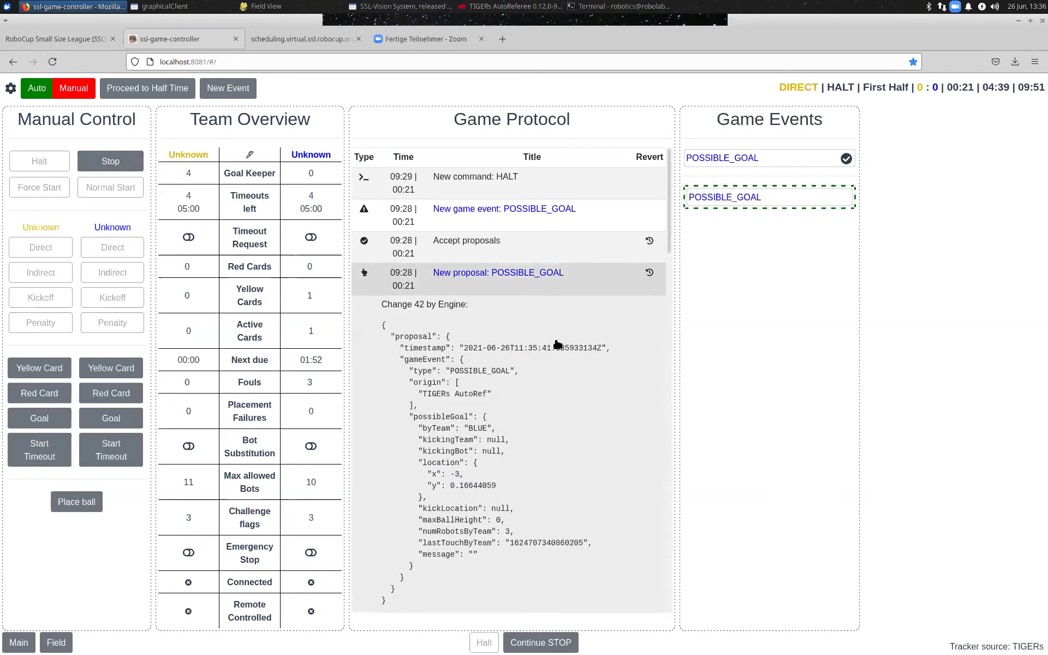
scroll(498, 475, "down", 3)
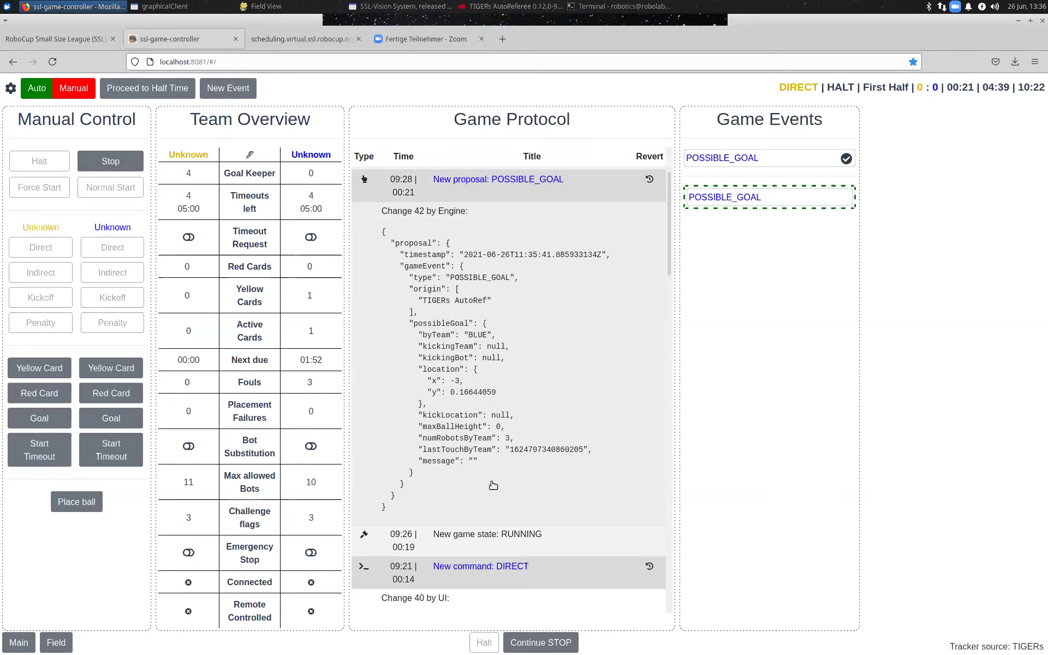
scroll(493, 485, "up", 1)
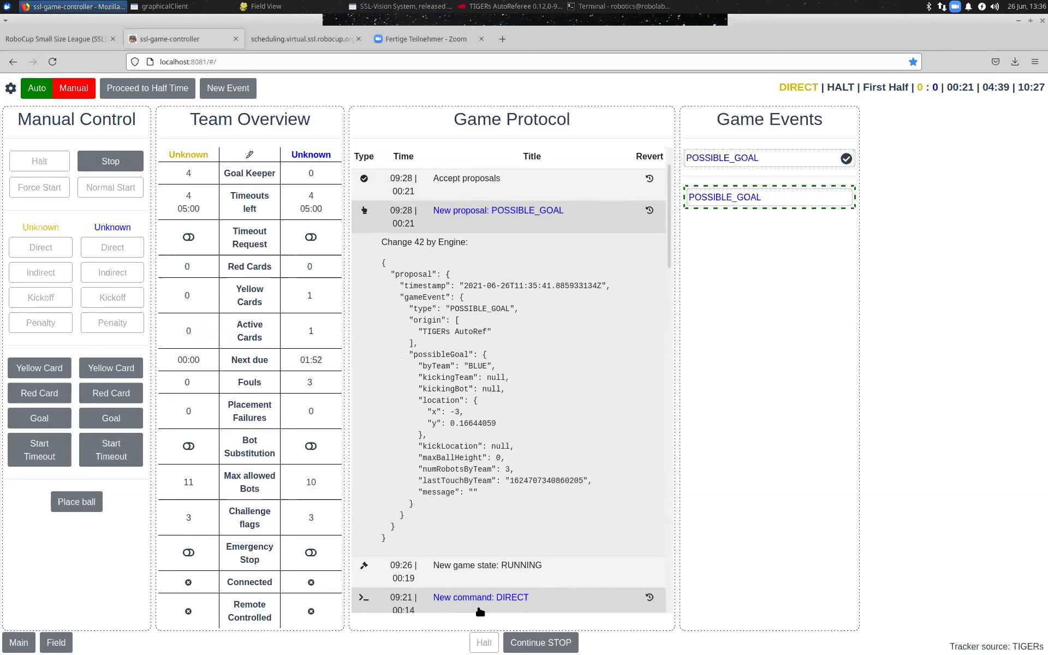
left_click(469, 577)
scroll(469, 577, "down", 3)
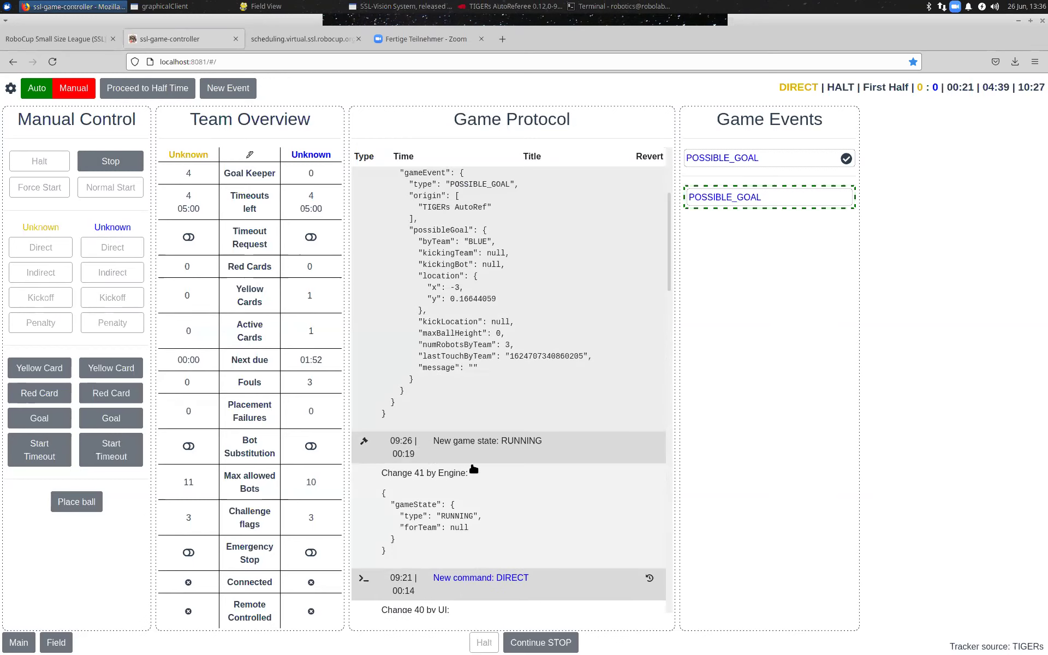
scroll(470, 453, "up", 2)
scroll(415, 224, "up", 2)
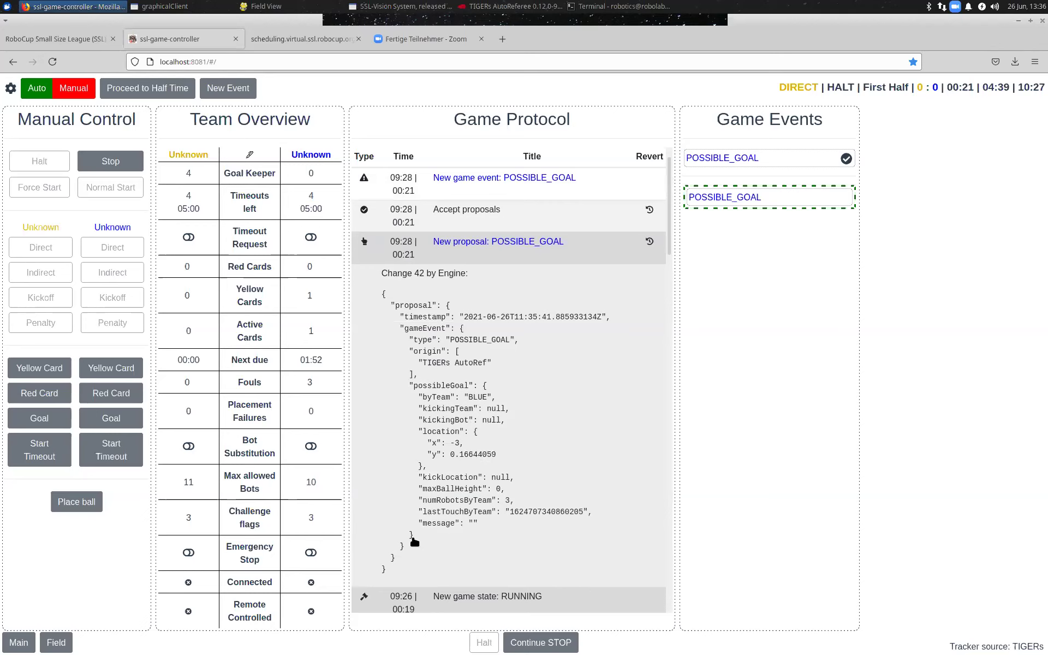
scroll(415, 542, "down", 4)
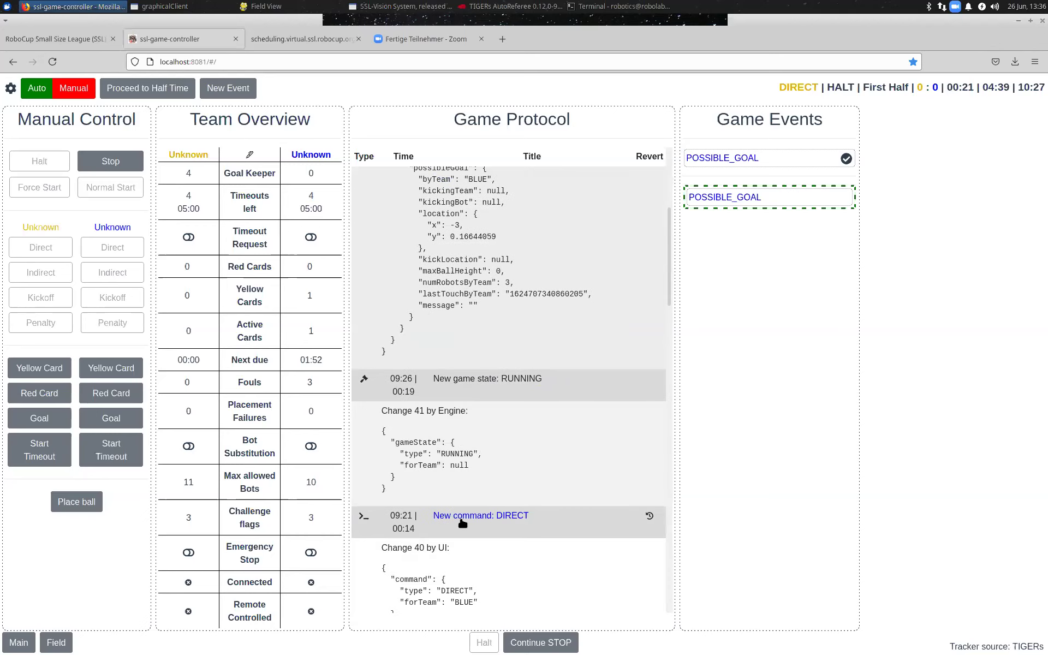
scroll(463, 524, "down", 1)
scroll(463, 498, "up", 3)
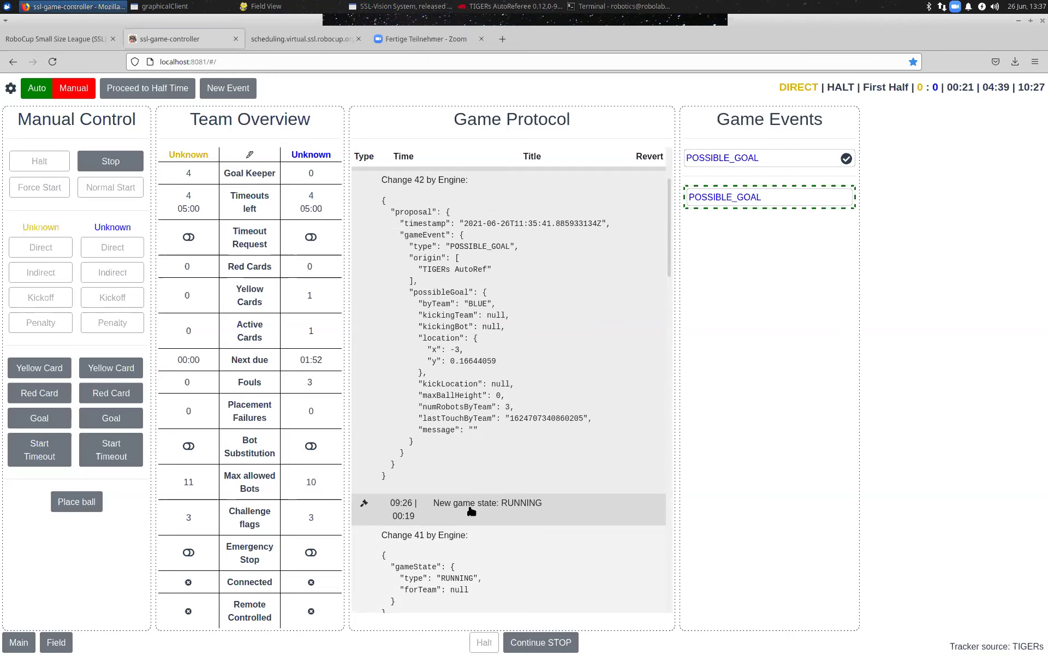
scroll(468, 285, "up", 3)
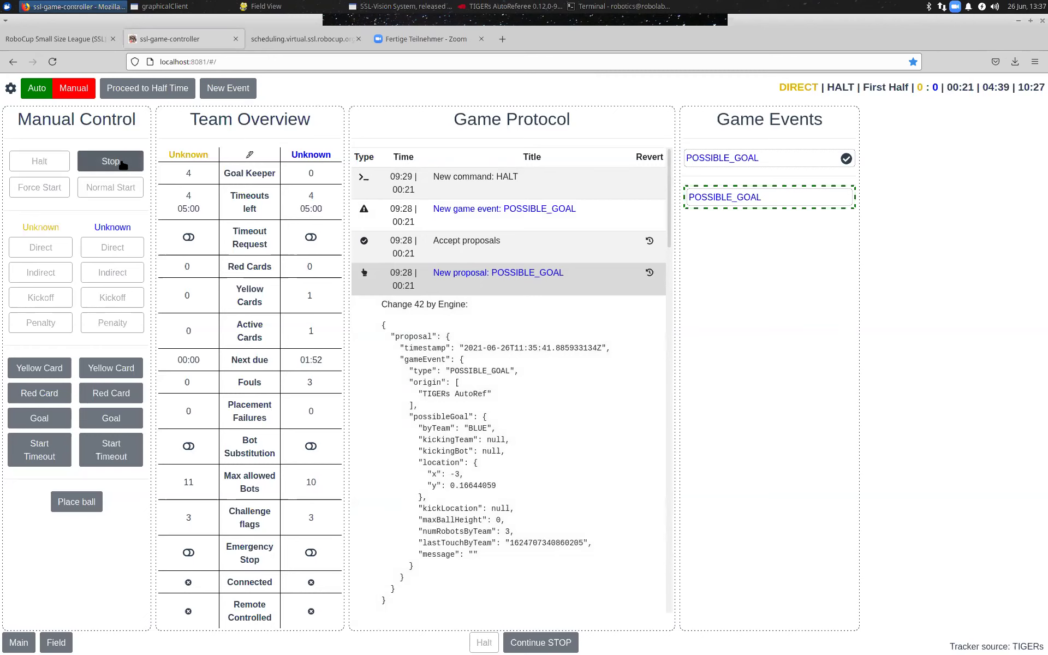
left_click(10, 88)
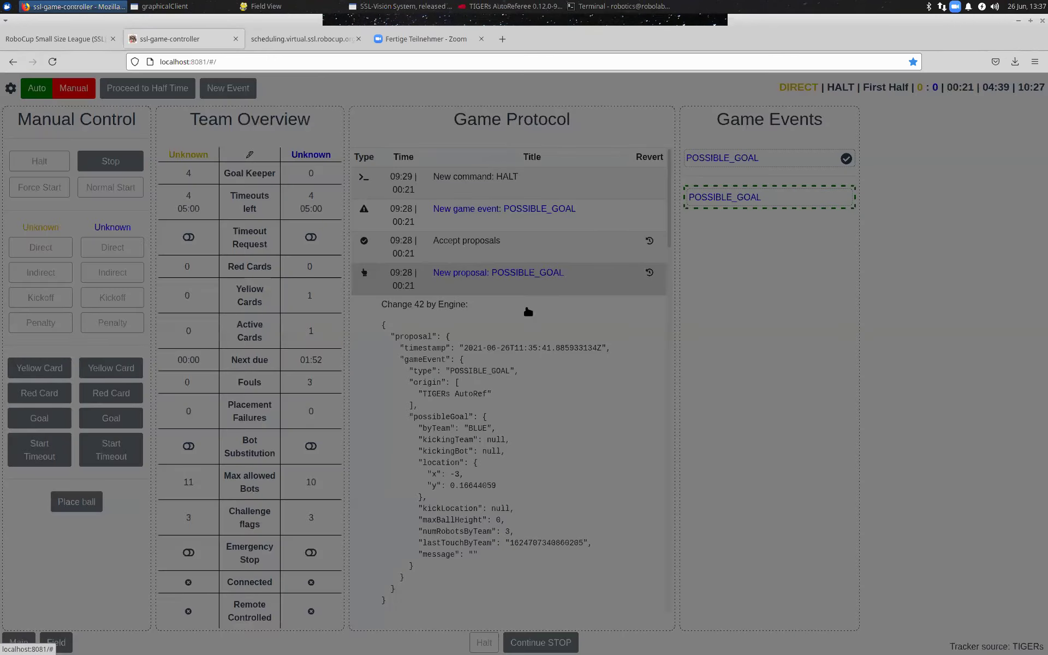
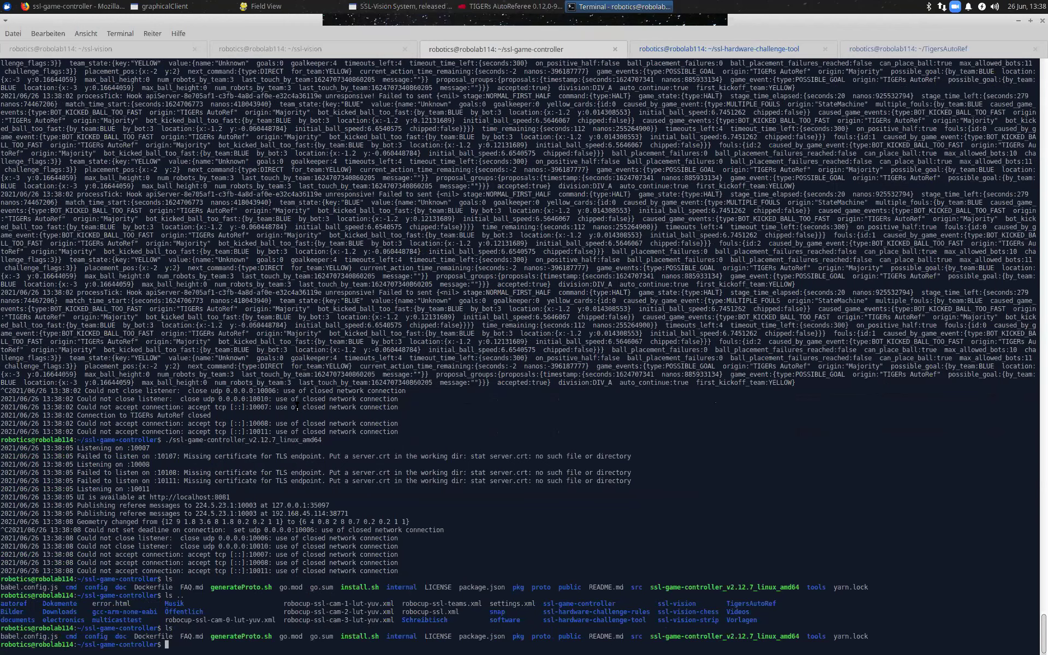
- List the game controller's config folder in the terminal and delete config/state-store.json.stream
type("ls config/")
key("Return")
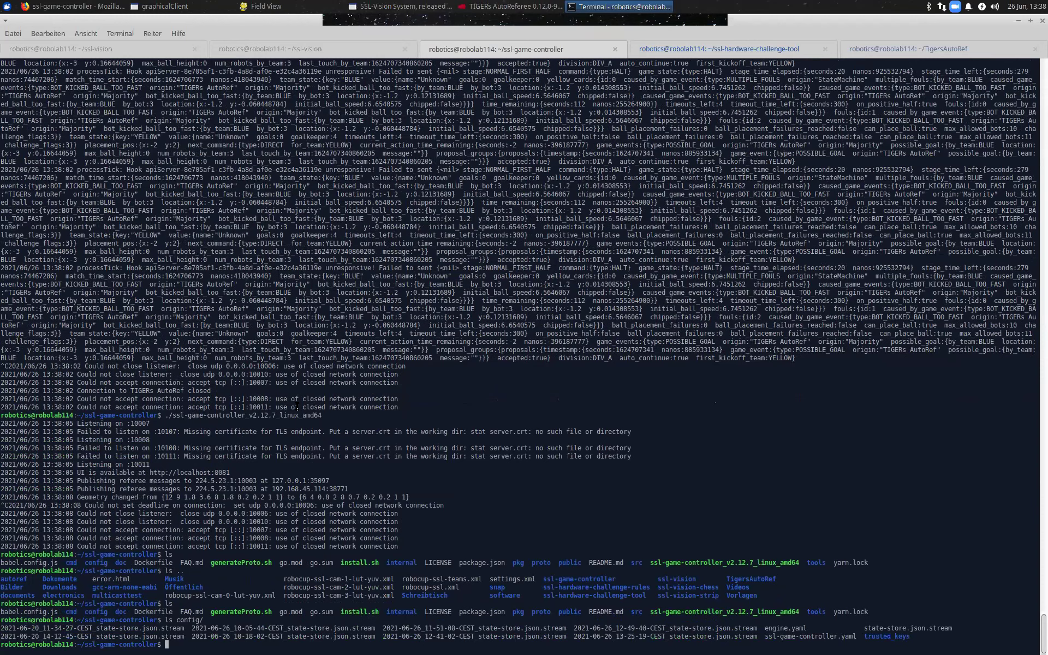
type("rm config/state-store.json.stream")
key("Return")
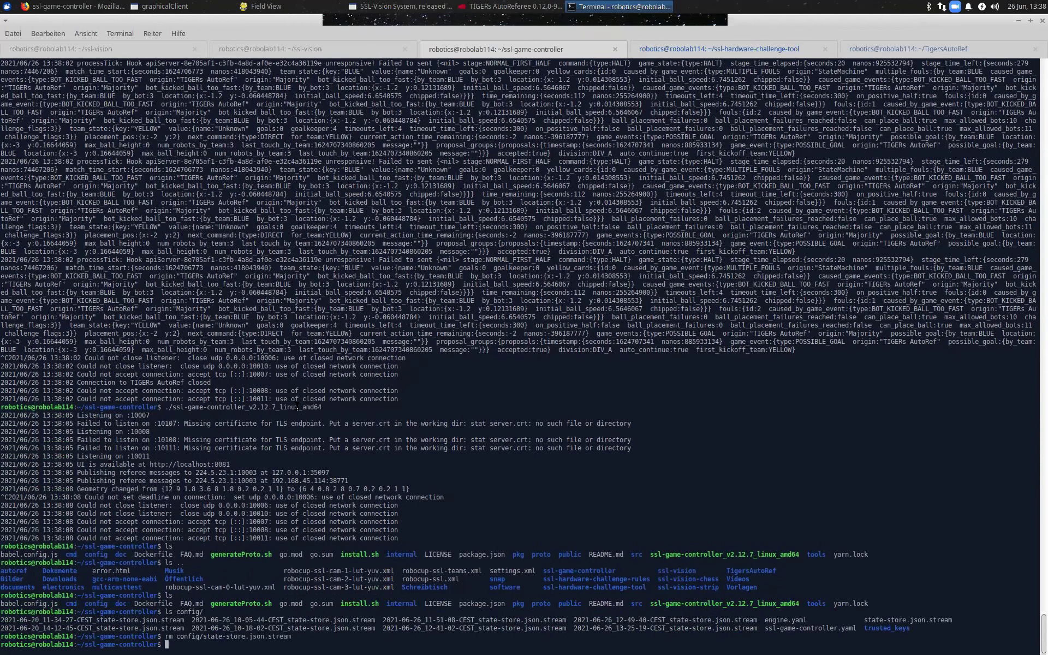
- Start the game controller again by rerunning ./ssl-game-controller_v2.12.7_linux_amd64 from the command history
type("ls ..")
key("Up")
key("Up")
key("Up")
key("Up")
key("Up")
key("Up")
key("Return")
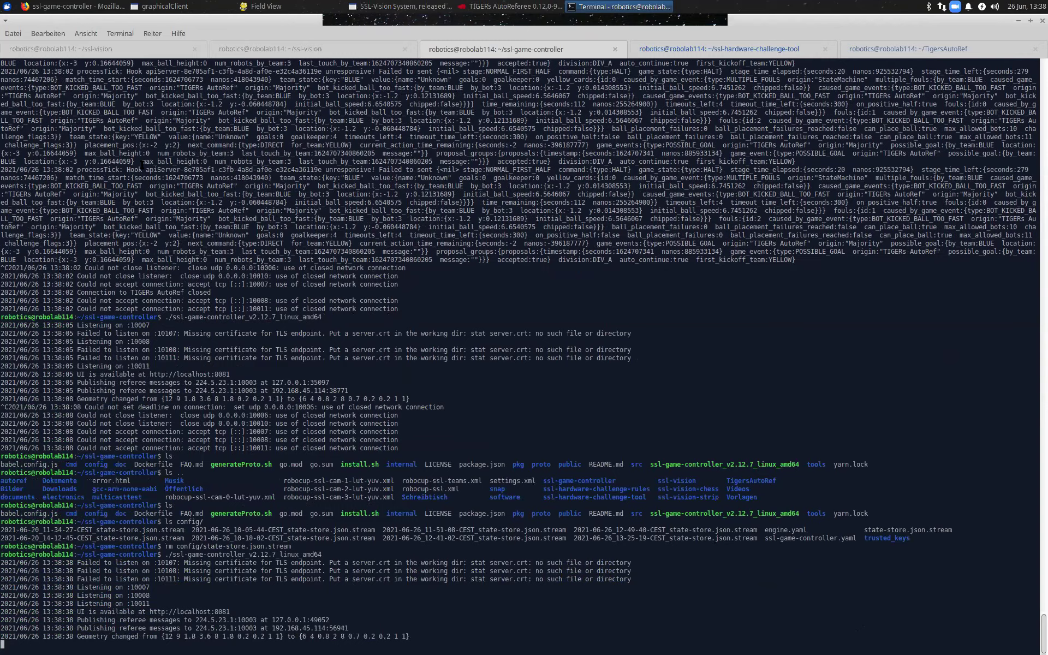
- Switch to the Firefox window and try to reload the game controller page
key("alt+Tab")
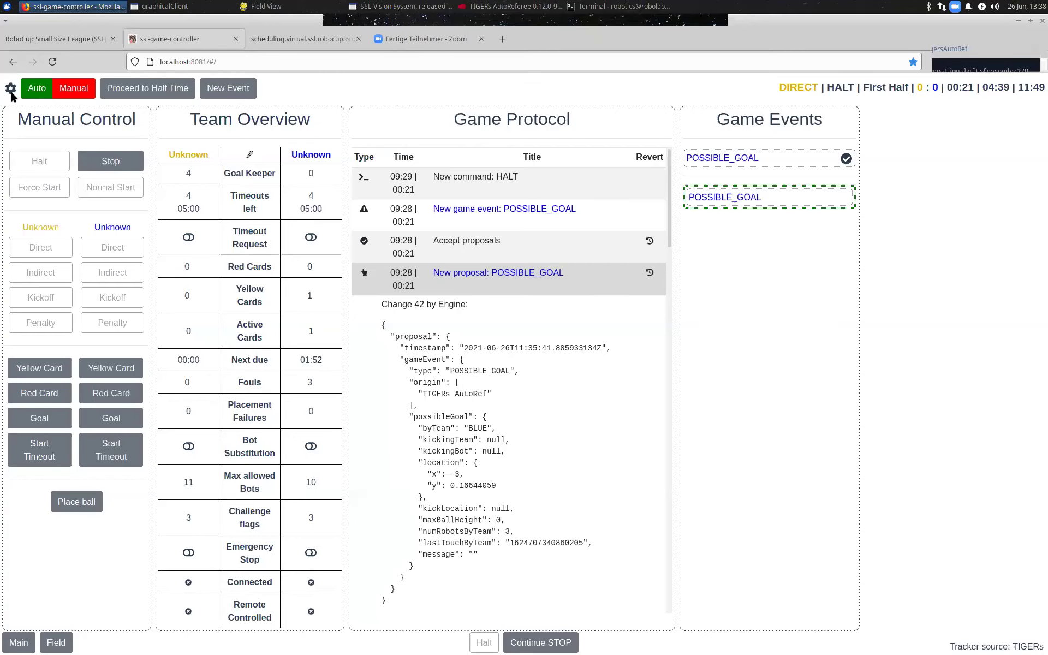
left_click(53, 62)
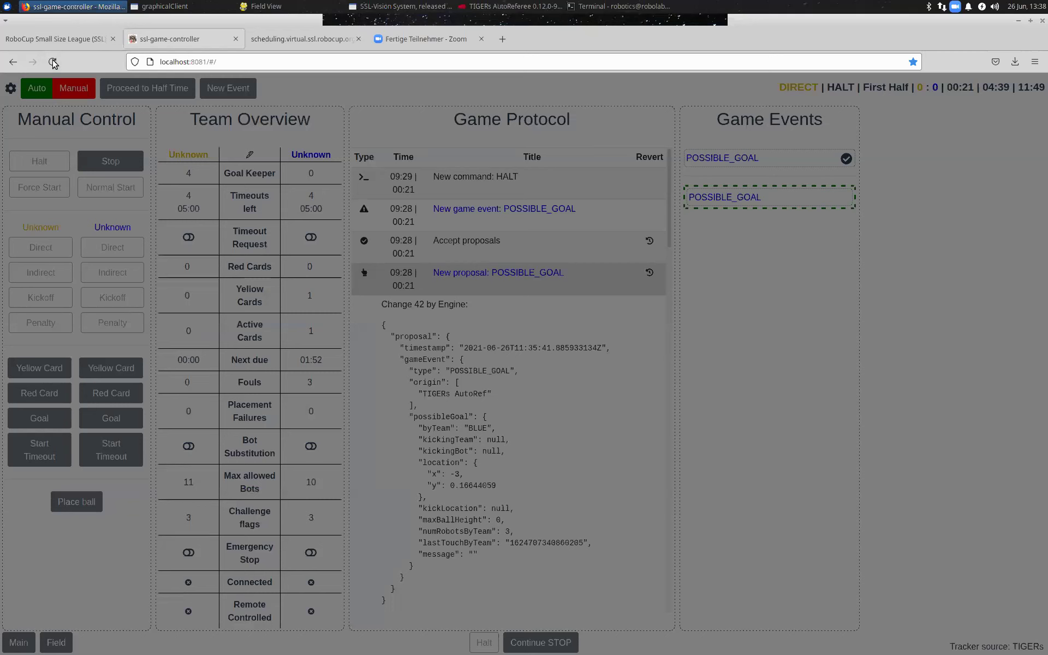
left_click(42, 7)
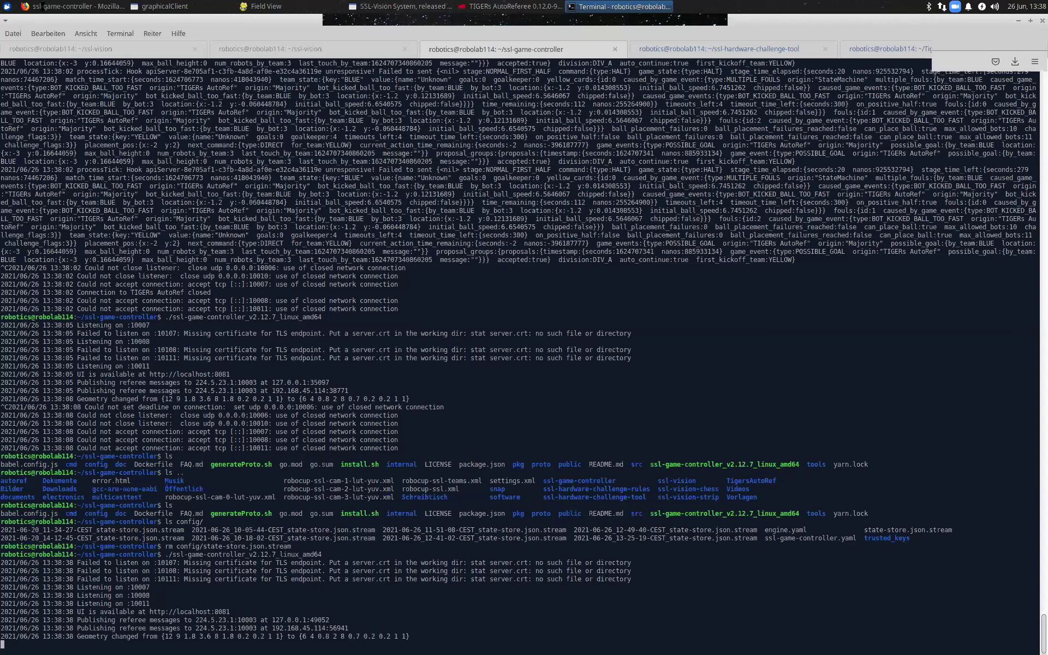
left_click(42, 6)
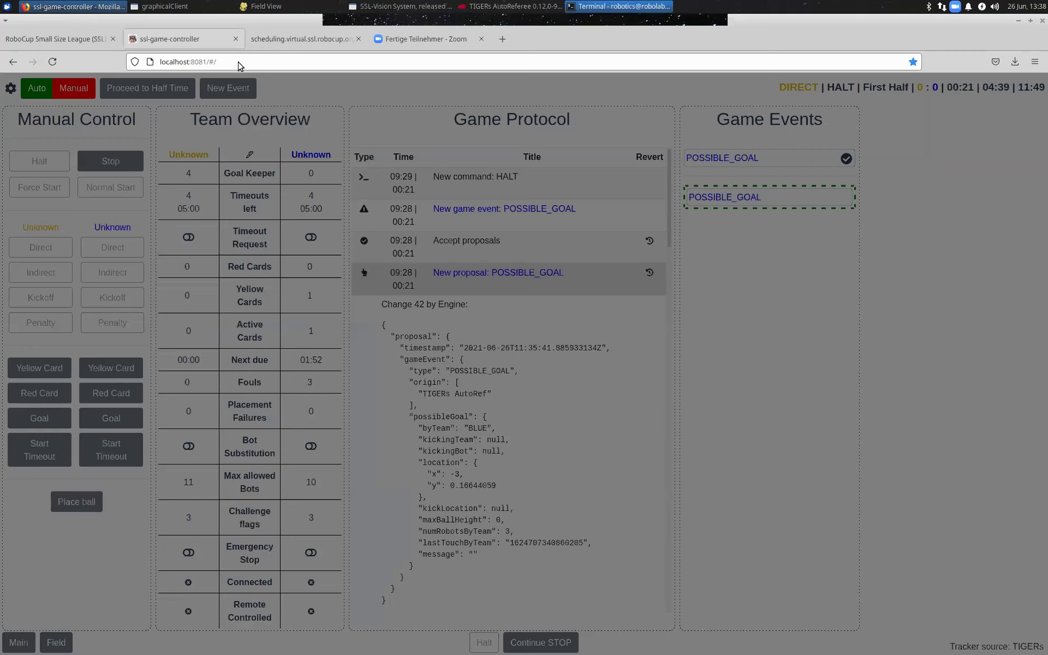
left_click(108, 6)
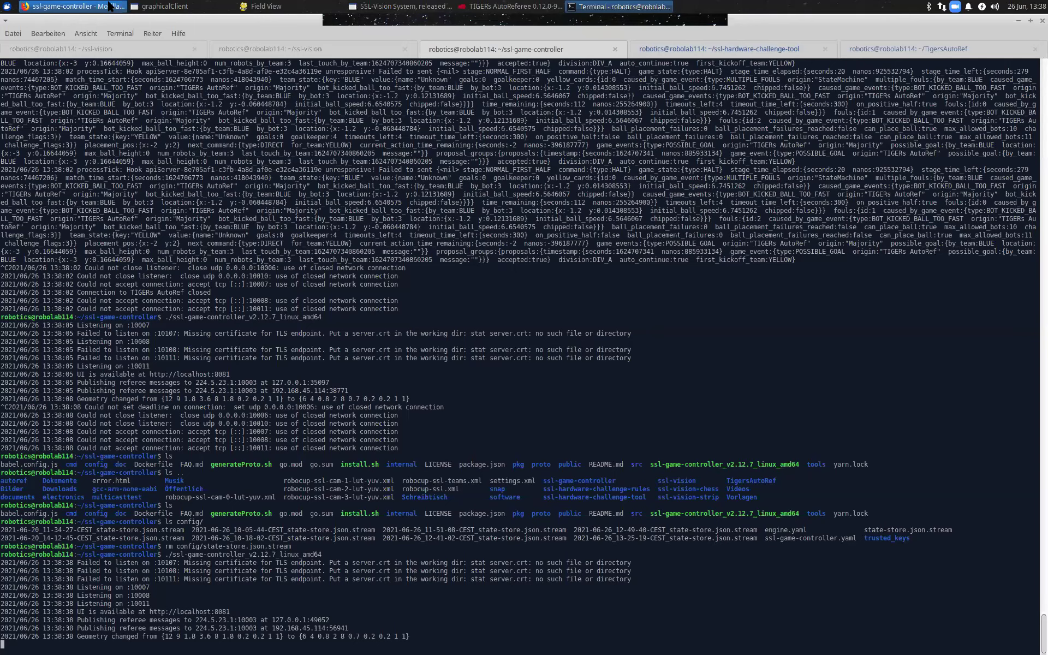
left_click(109, 6)
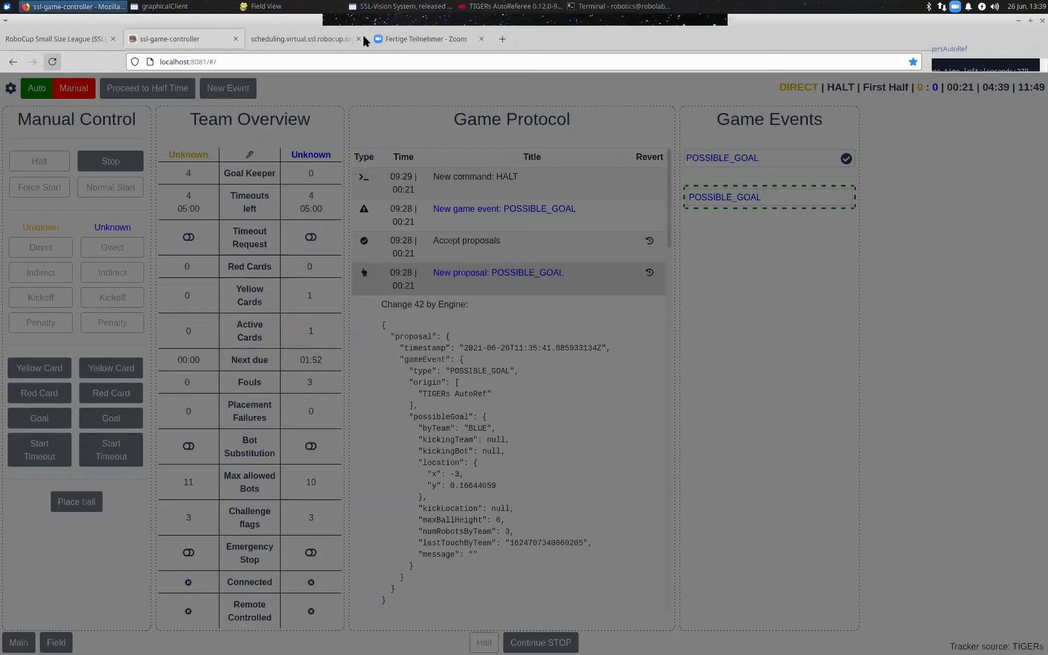
- Close the old game controller page and open localhost:8081 in a new browser tab
key("ctrl+w")
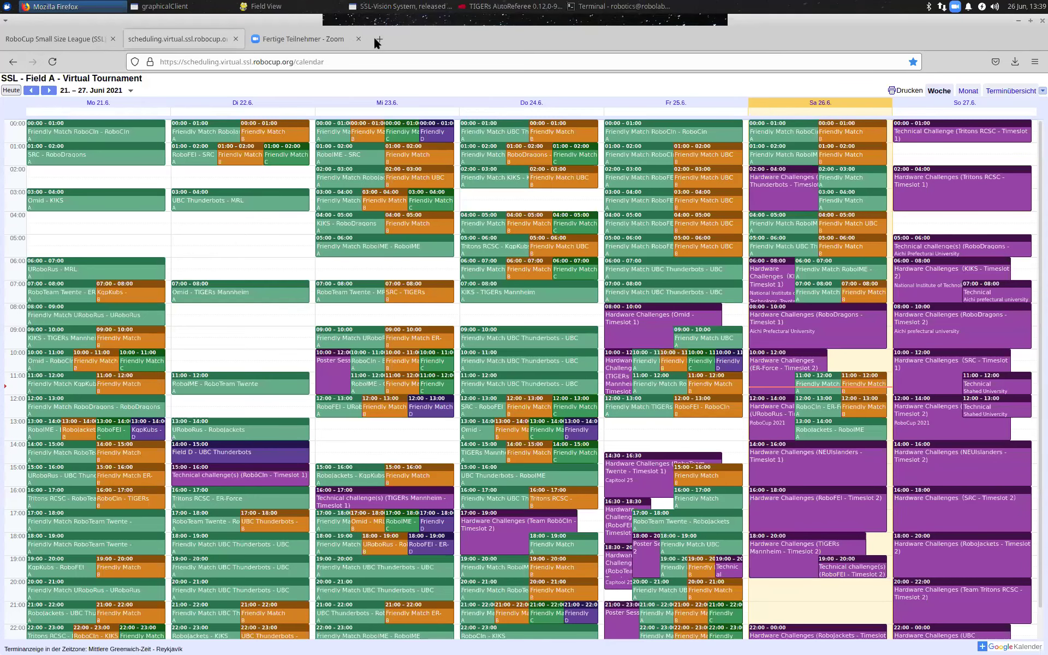
left_click(376, 38)
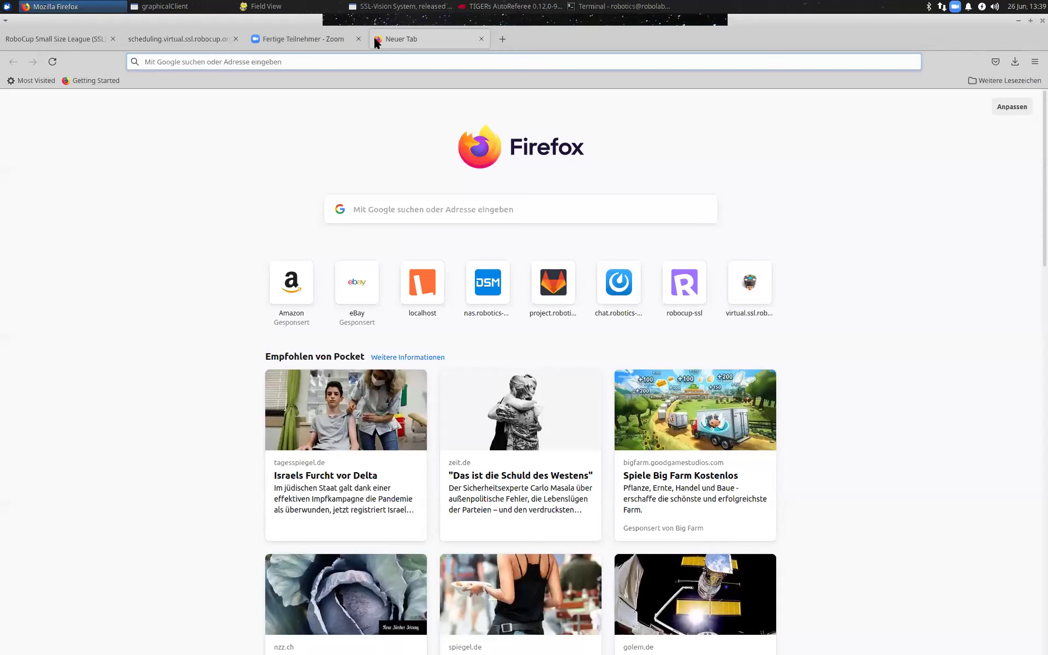
type("localhost:8081/")
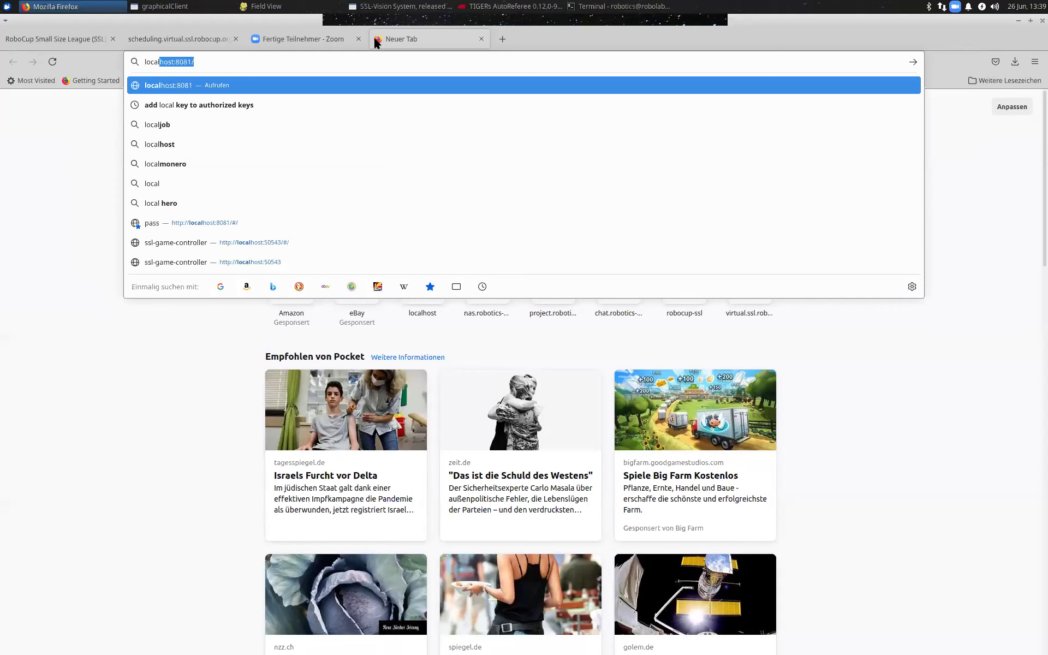
key("Return")
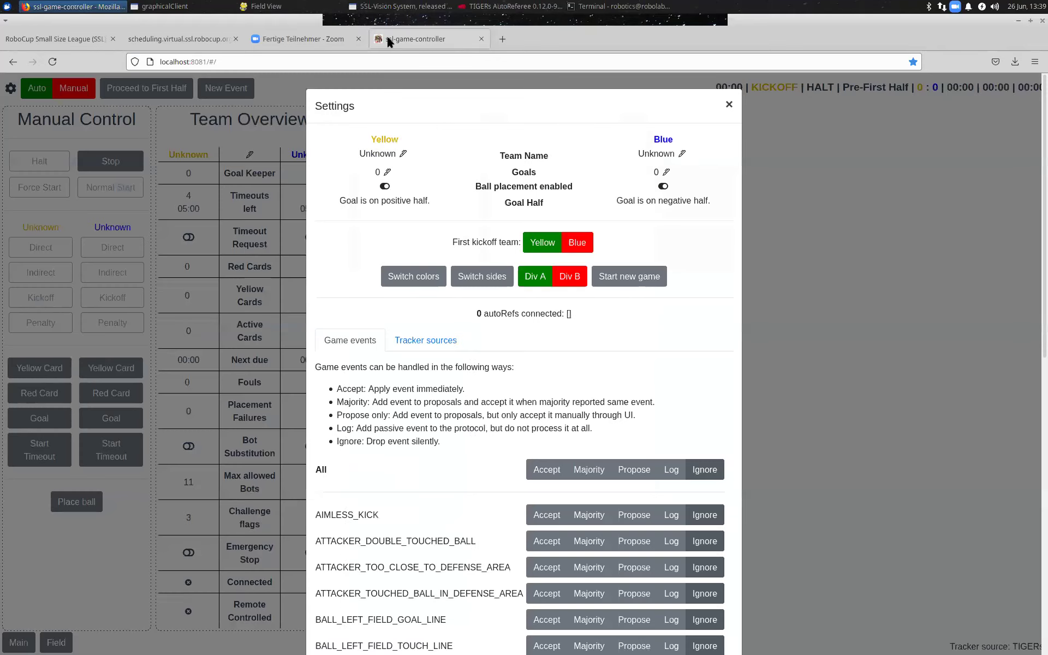
- Switch the teams' sides in the game settings and close the settings
left_click(470, 278)
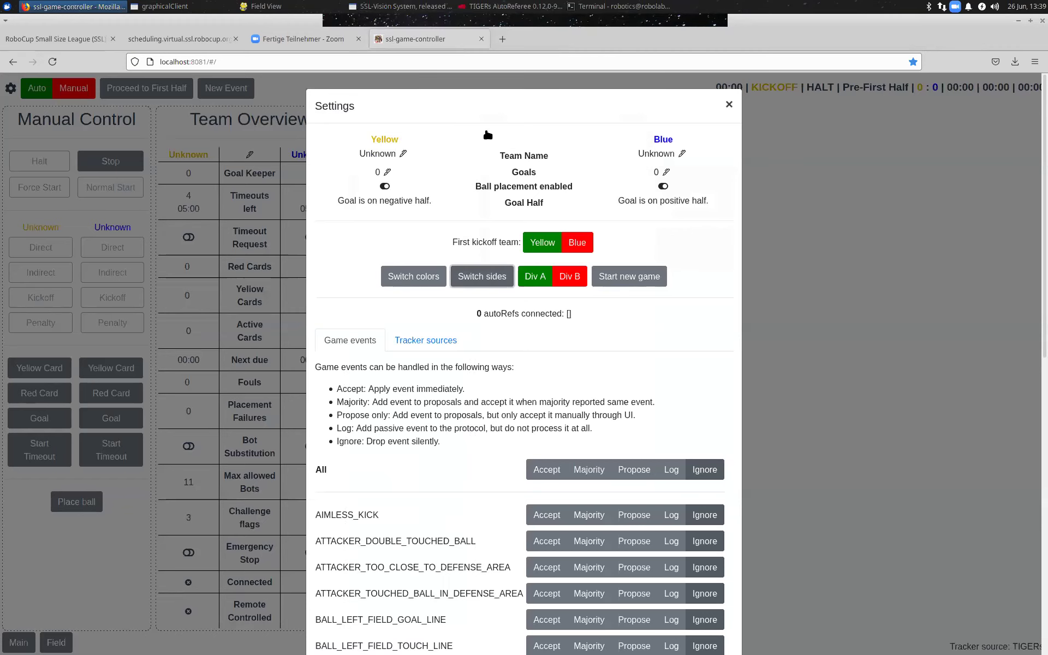
left_click(729, 105)
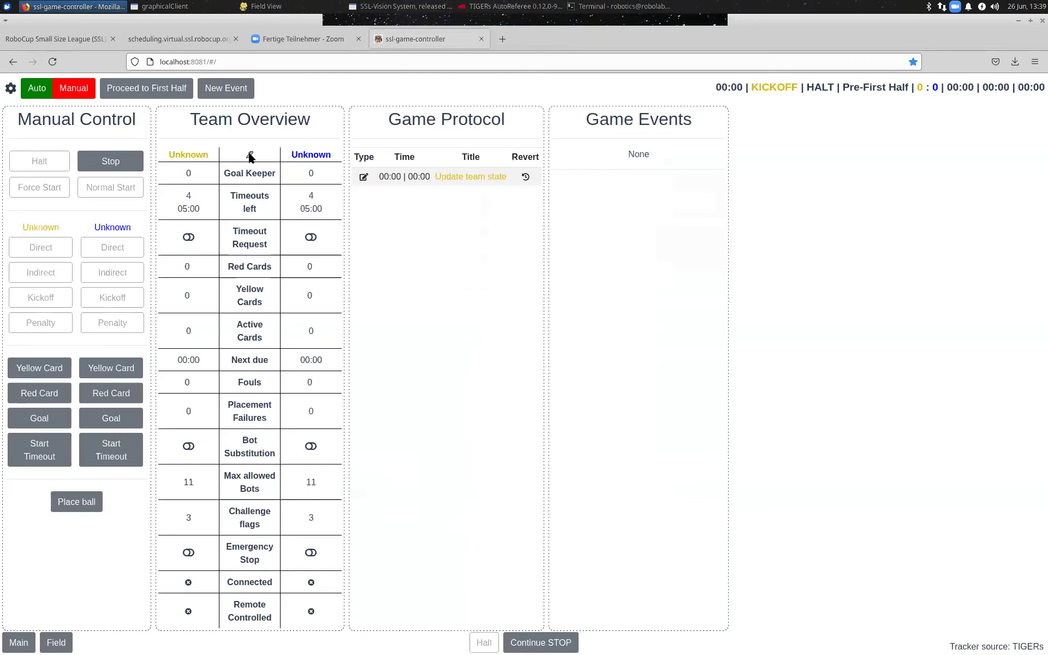
- Proceed to the first half and set the yellow team's goal keeper to 4, finishing the team overview editing
left_click(198, 173)
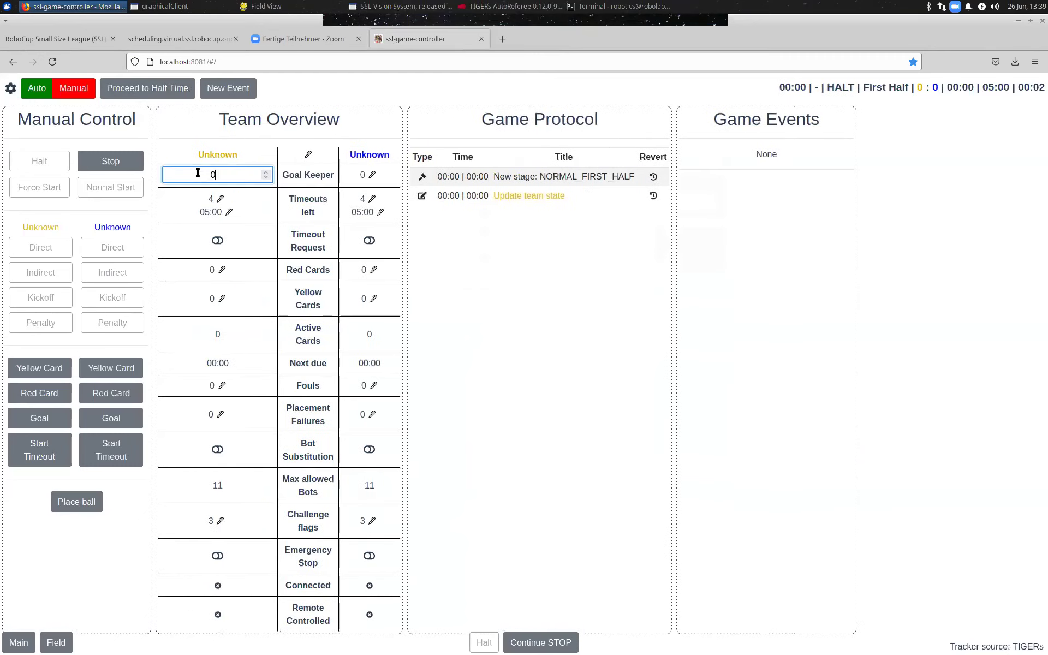
key("BackSpace")
type("4")
left_click(260, 157)
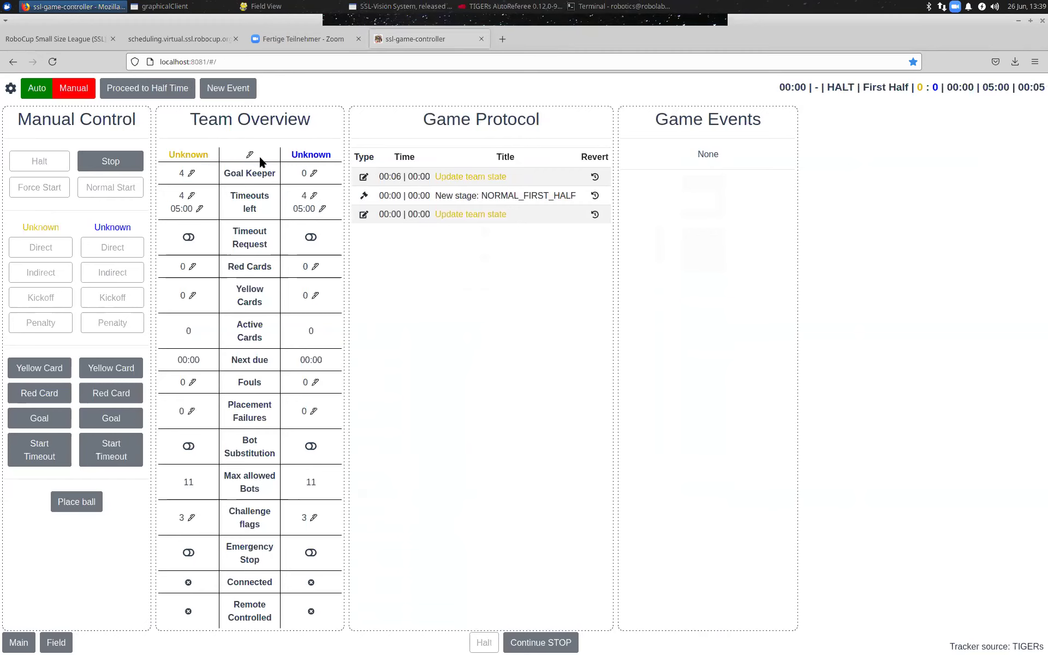
left_click(259, 157)
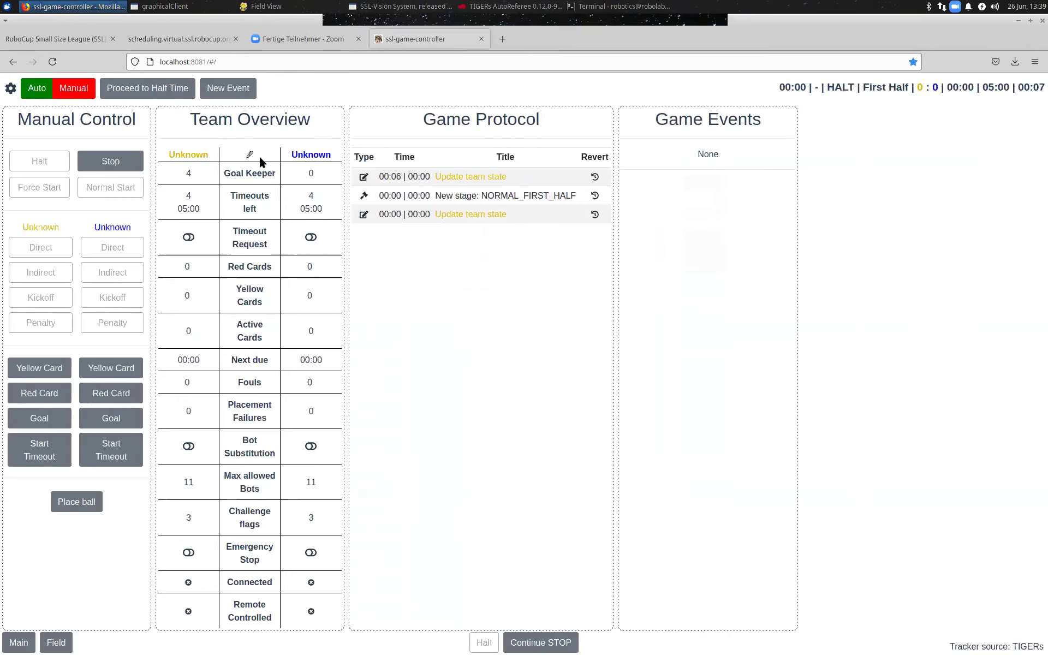
- Check the game settings and put the game in Stop
left_click(311, 154)
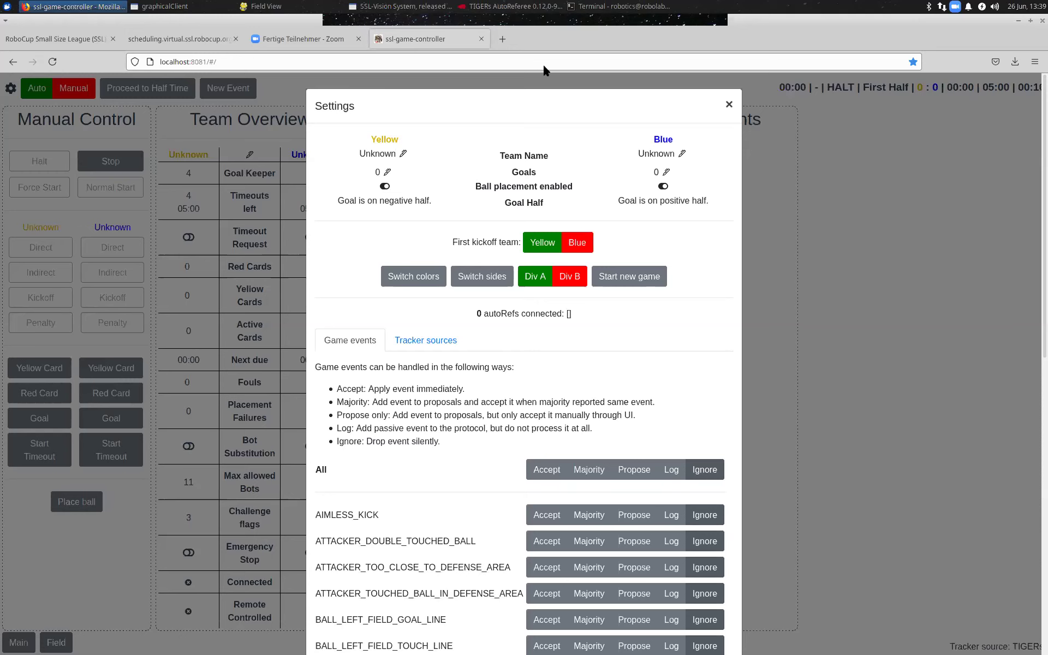
left_click(109, 160)
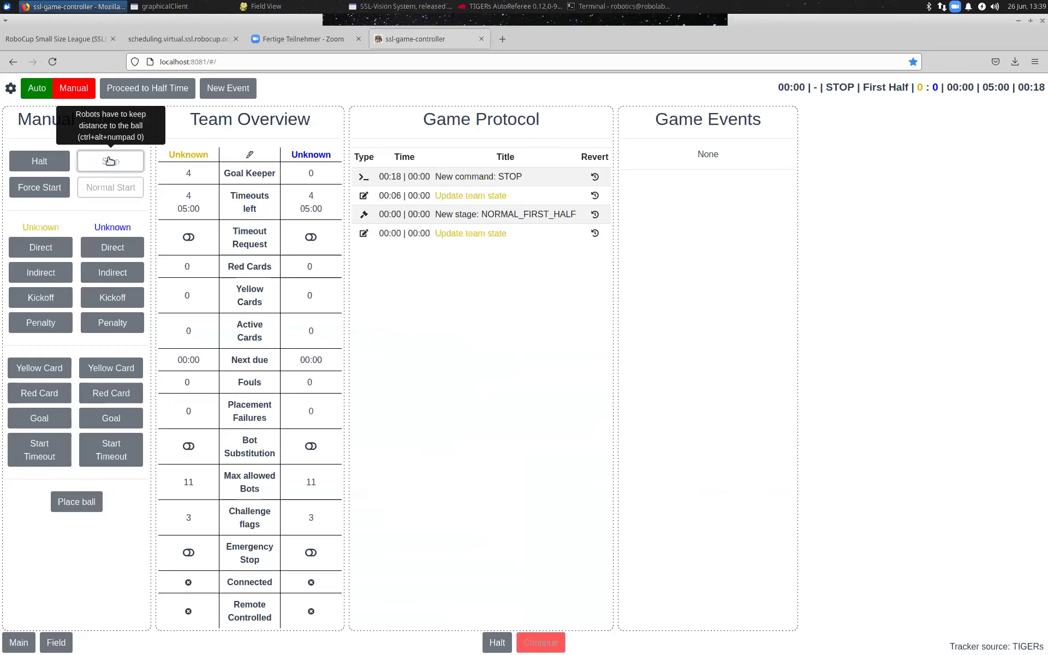
left_click(11, 88)
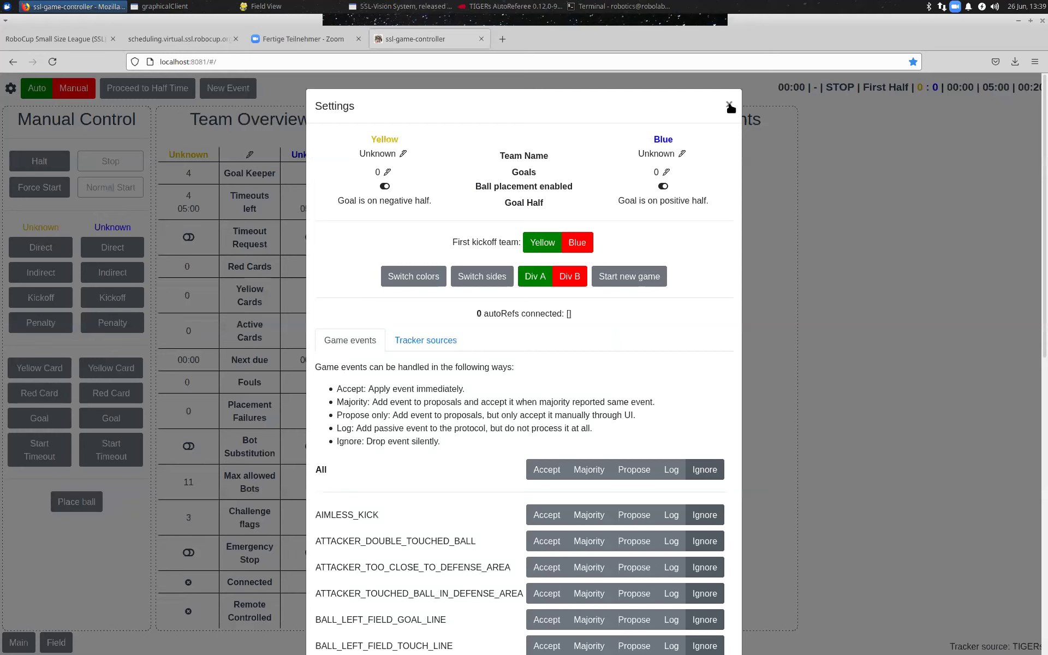
left_click(6, 108)
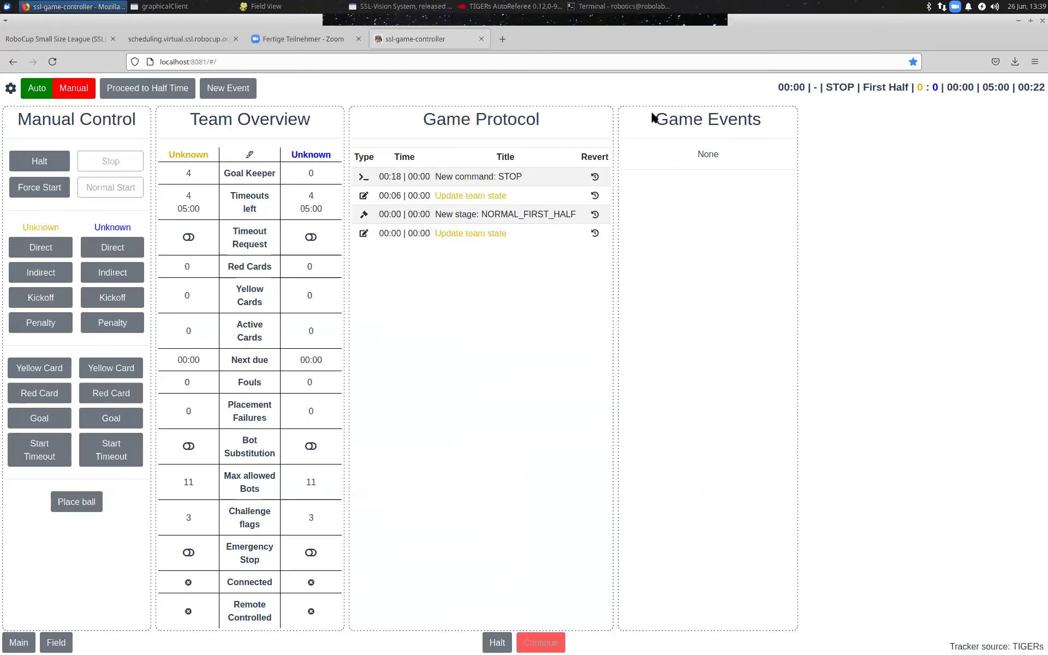
- Recheck the settings for connected autoRefs and put the game in Halt
key("Return")
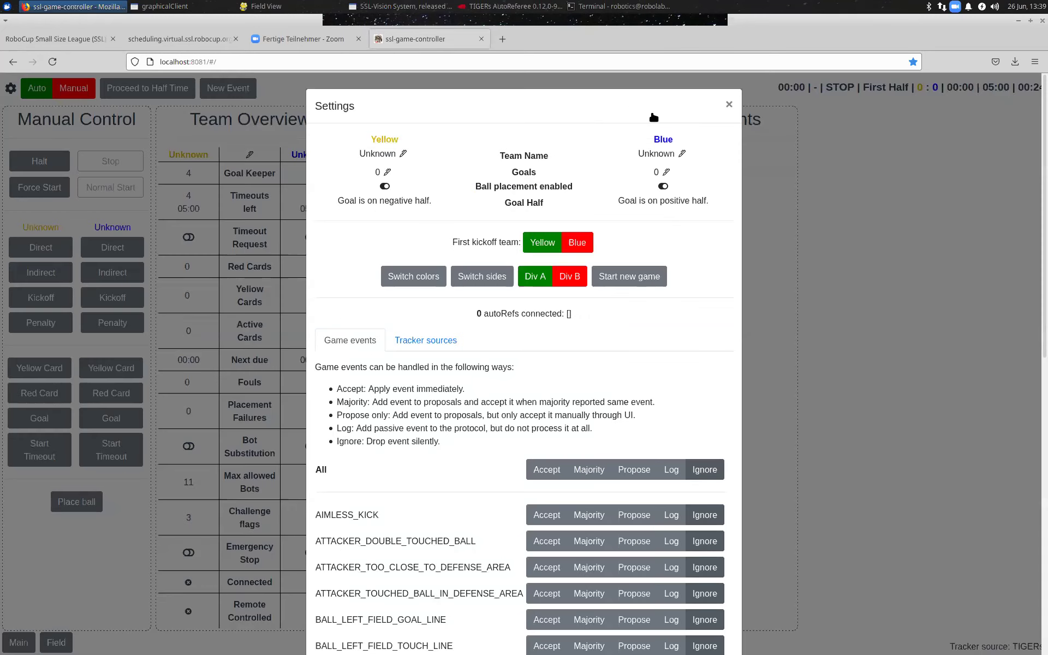
left_click(23, 154)
left_click(23, 154)
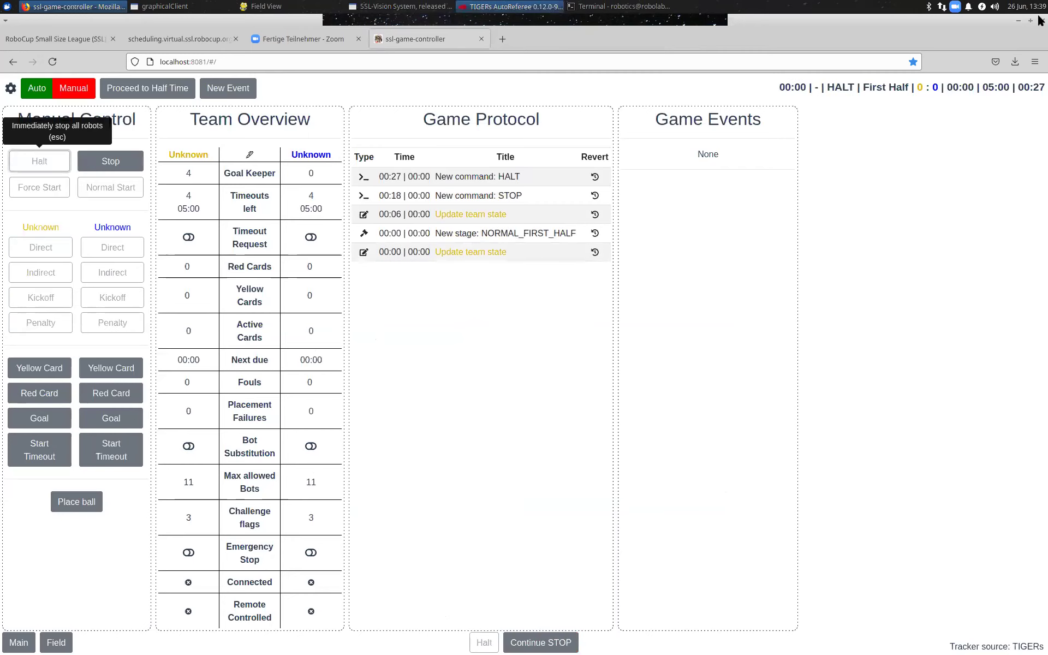
- Close the TIGERs AutoReferee and restart it from the TigersAutoRef terminal session with ./run.sh -a
key("alt+Tab")
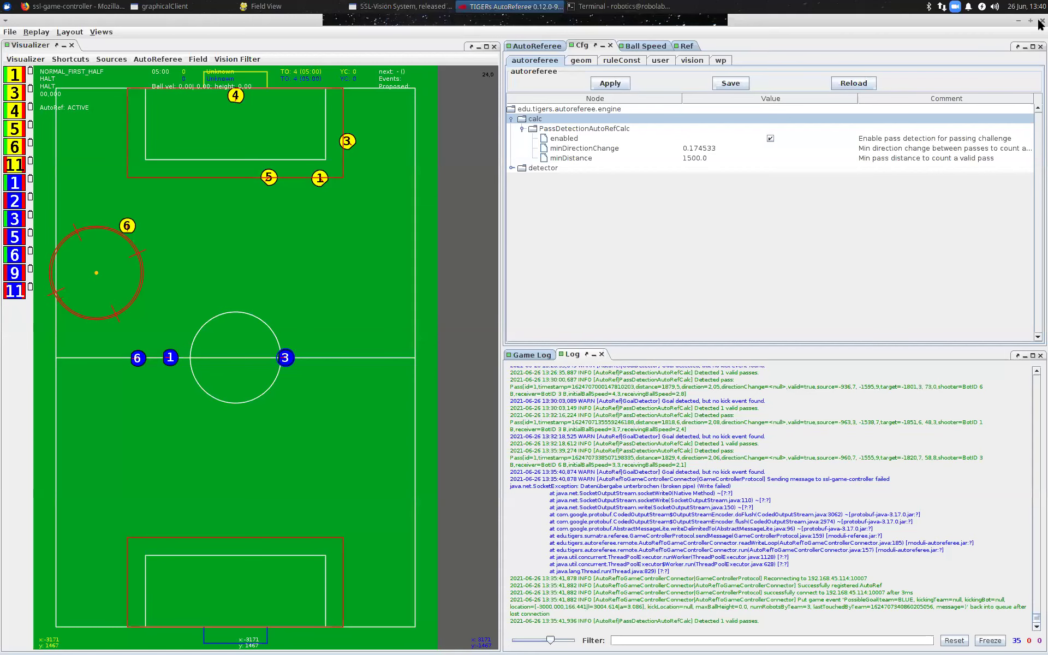
key("alt+Tab")
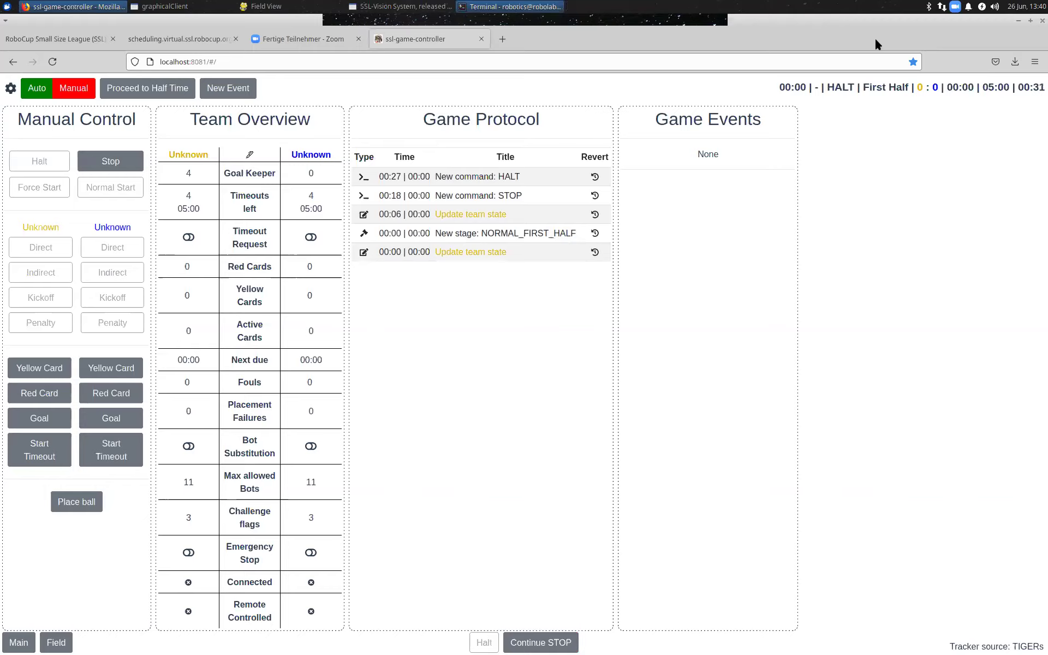
key("alt+Tab")
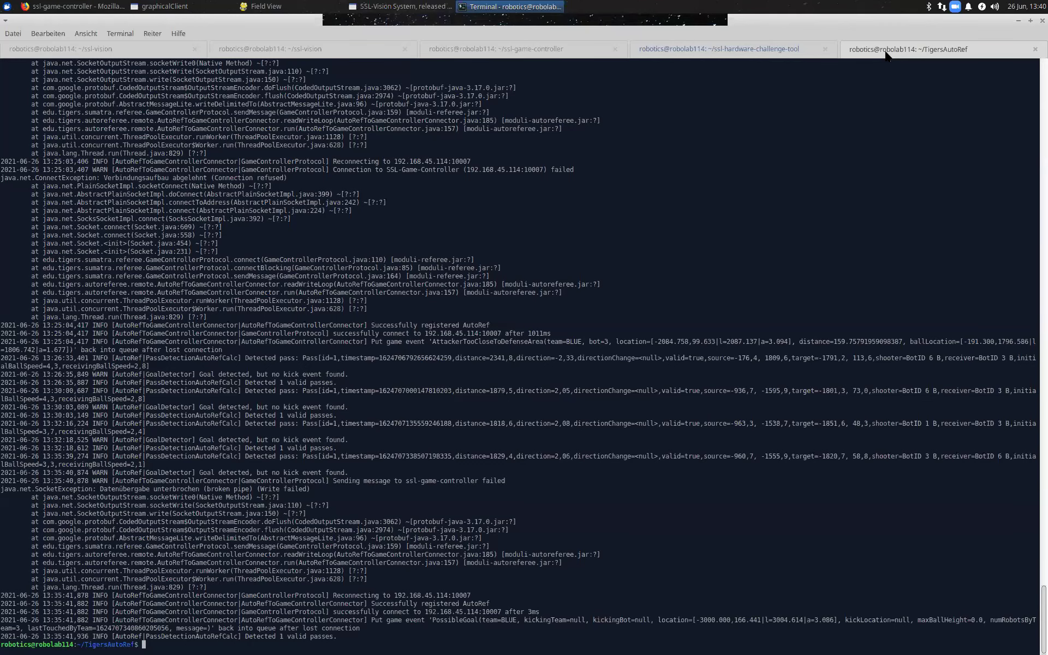
key("Up")
key("Return")
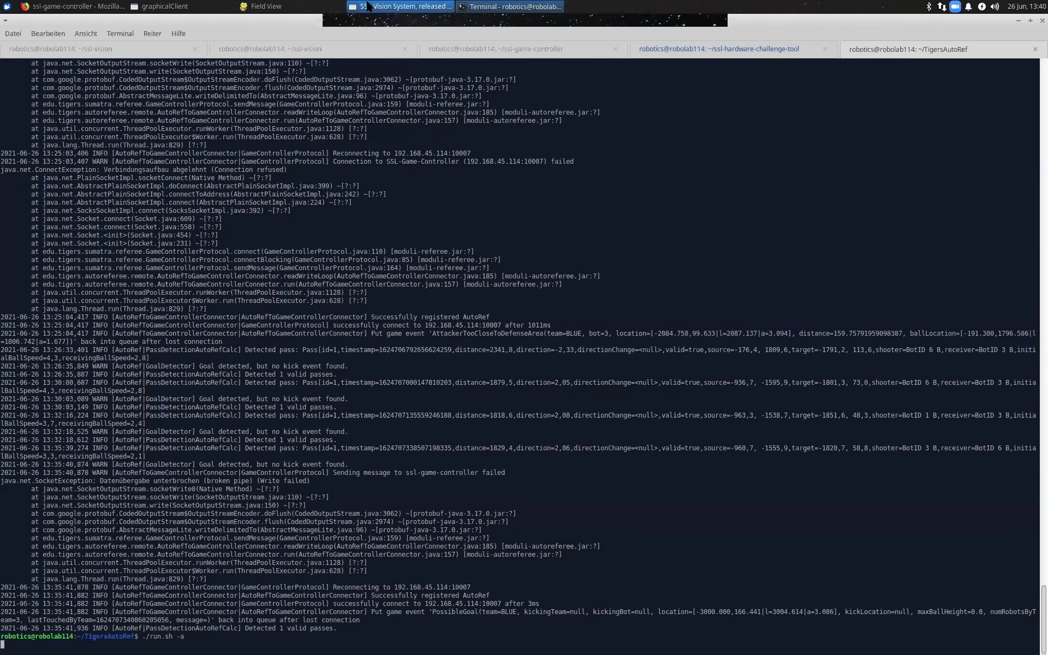
- Set the handling of all game events to Majority in the game controller settings and close the settings
left_click(752, 48)
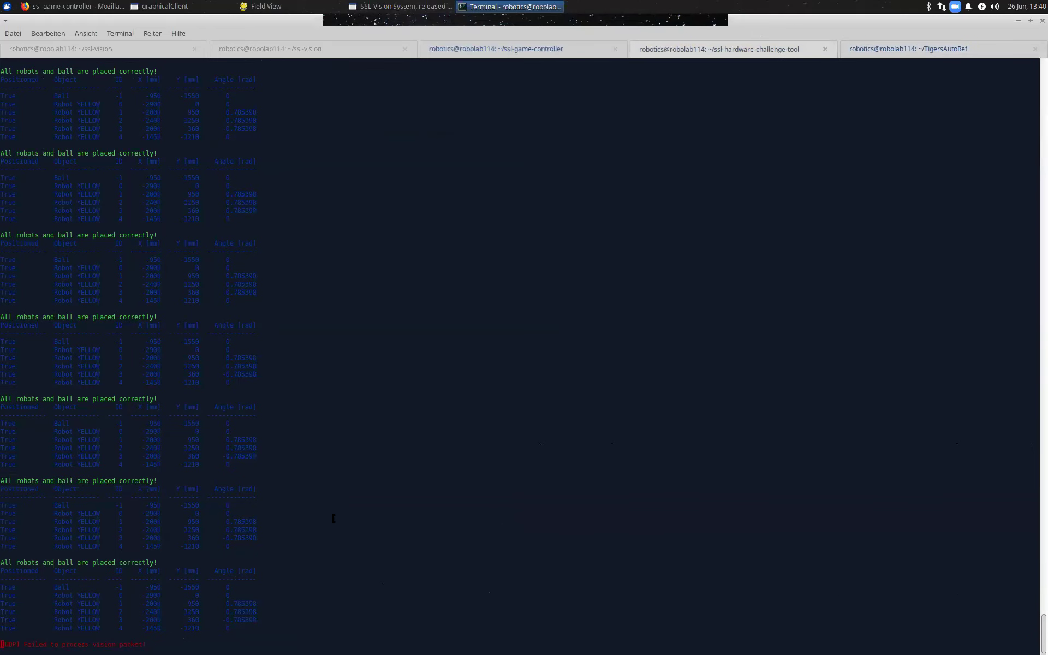
left_click(115, 6)
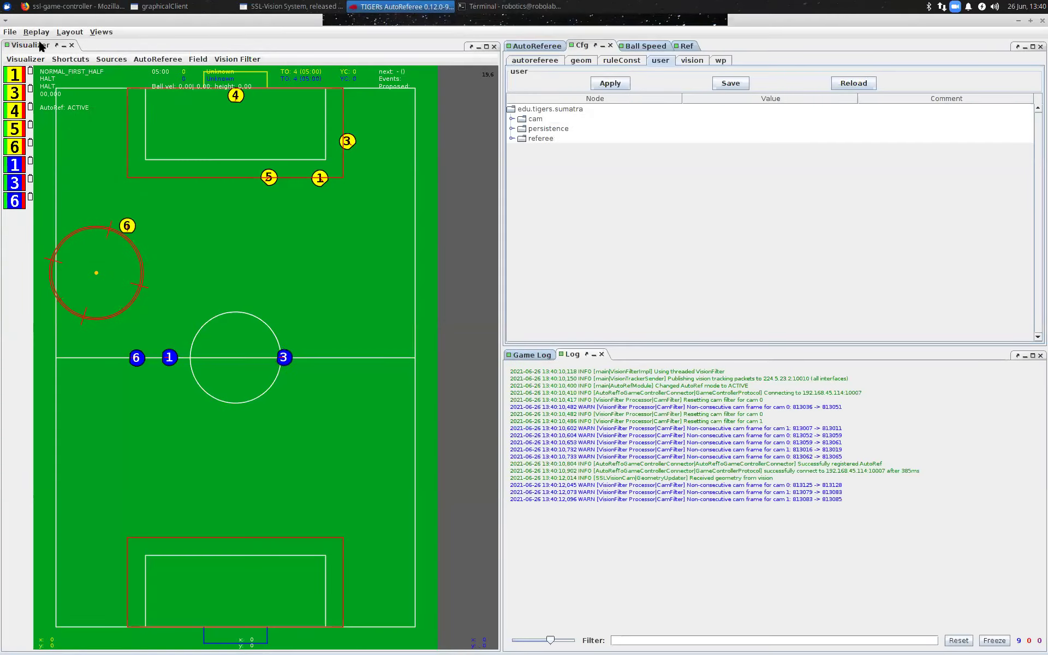
left_click(107, 8)
left_click(10, 90)
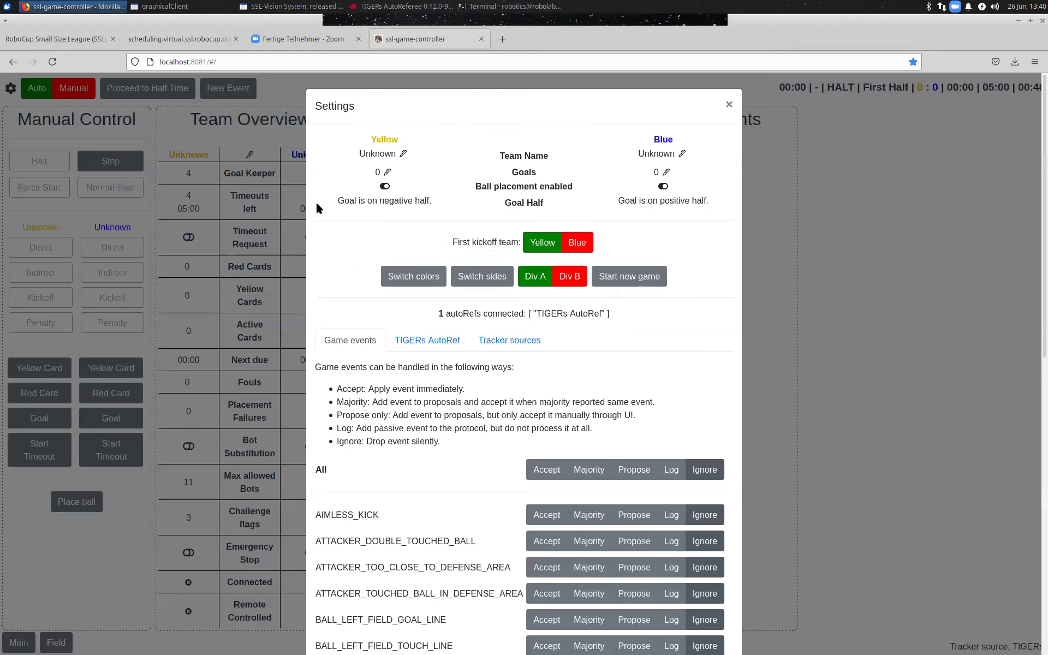
left_click(589, 471)
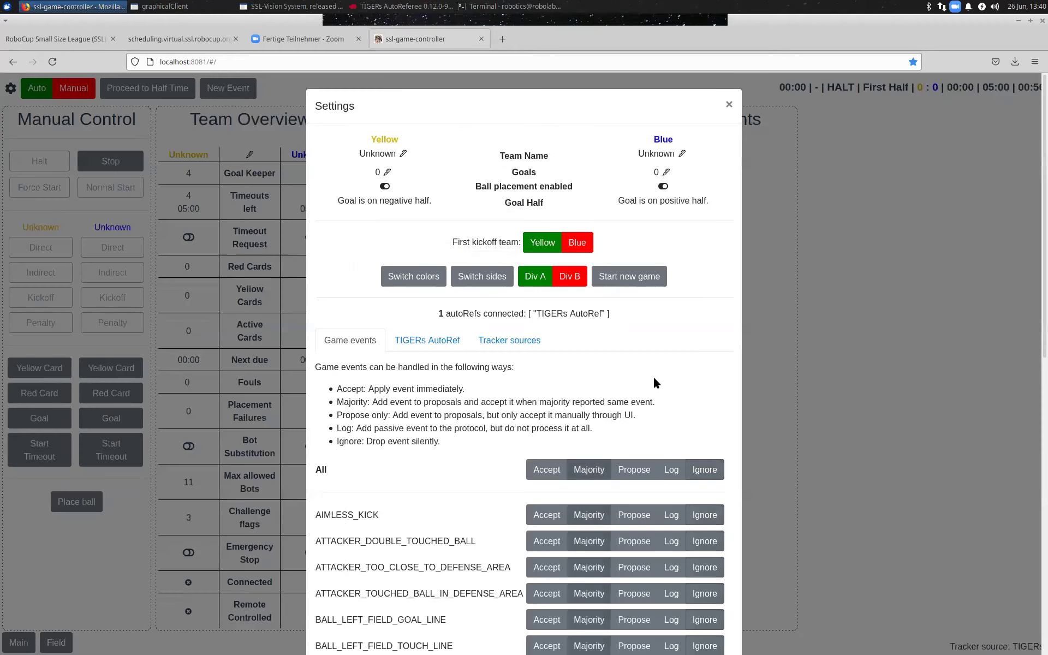
left_click(730, 105)
- Run ChallengeManager.py for challenge 1 on port 10006 with scenario hwc1s06.json, check the placement in the field view and quit it
left_click(496, 6)
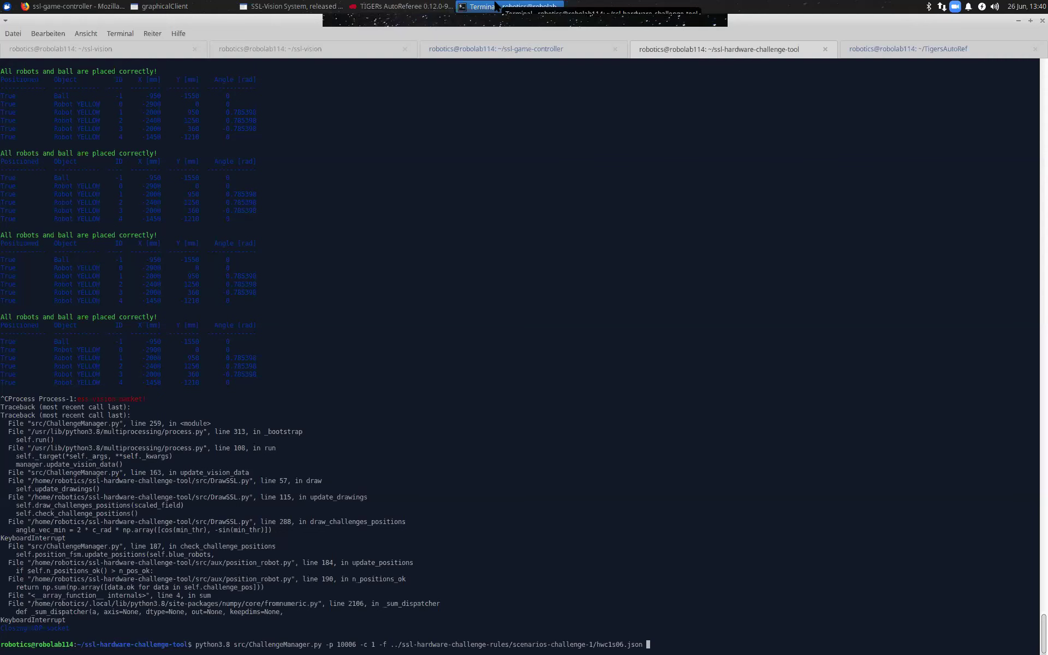
key("Return")
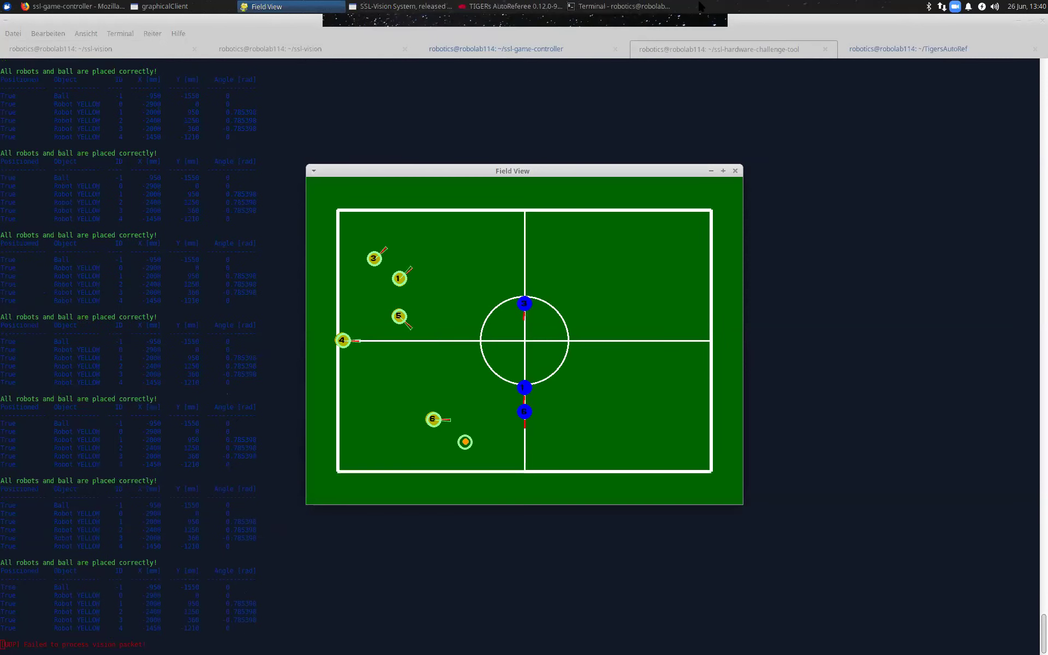
left_click(143, 7)
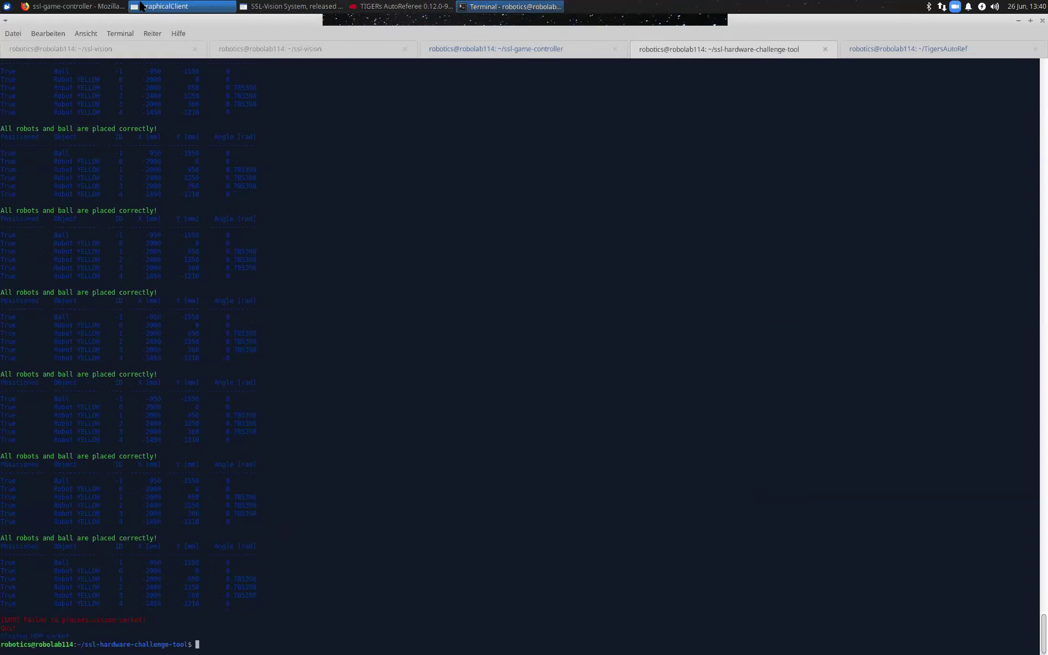
- In the game controller, put the game in Stop and issue a direct kick for the blue team
key("alt+Tab")
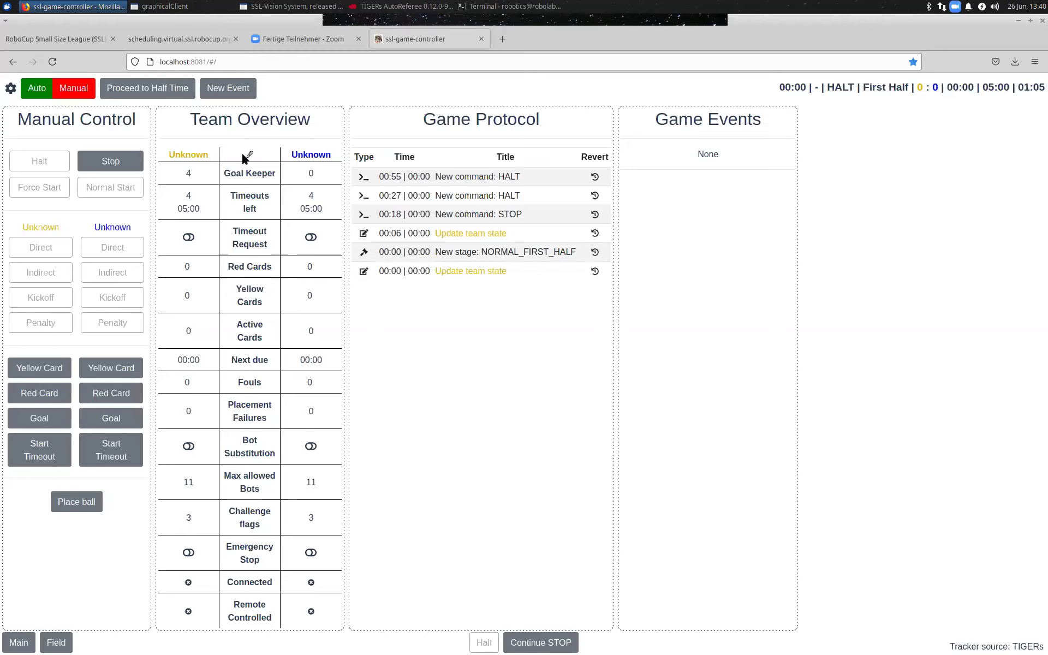
left_click(110, 162)
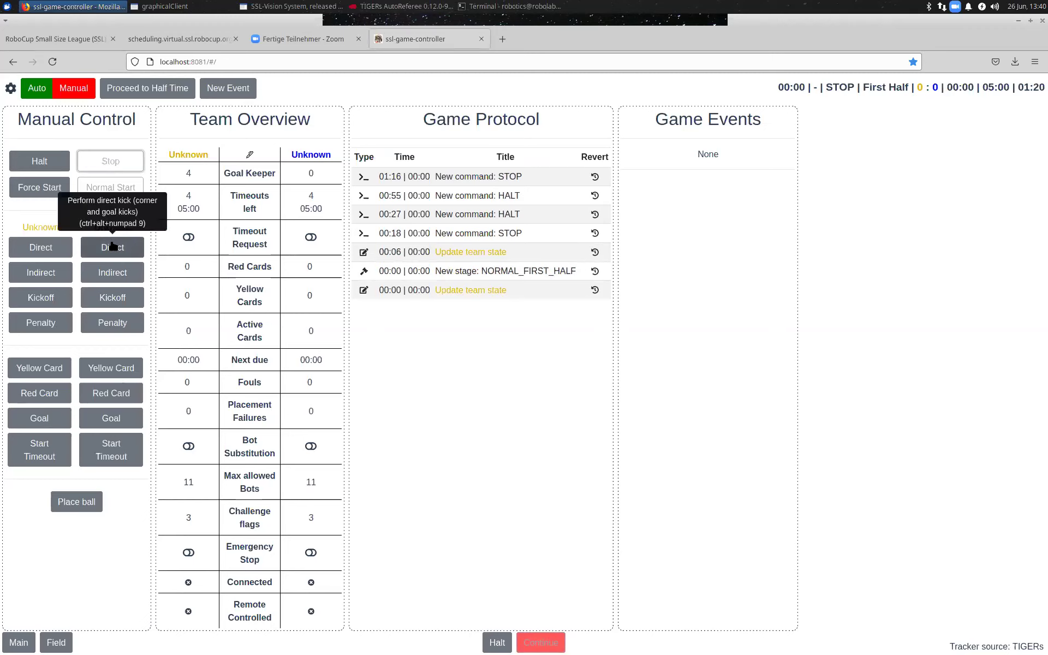
left_click(112, 247)
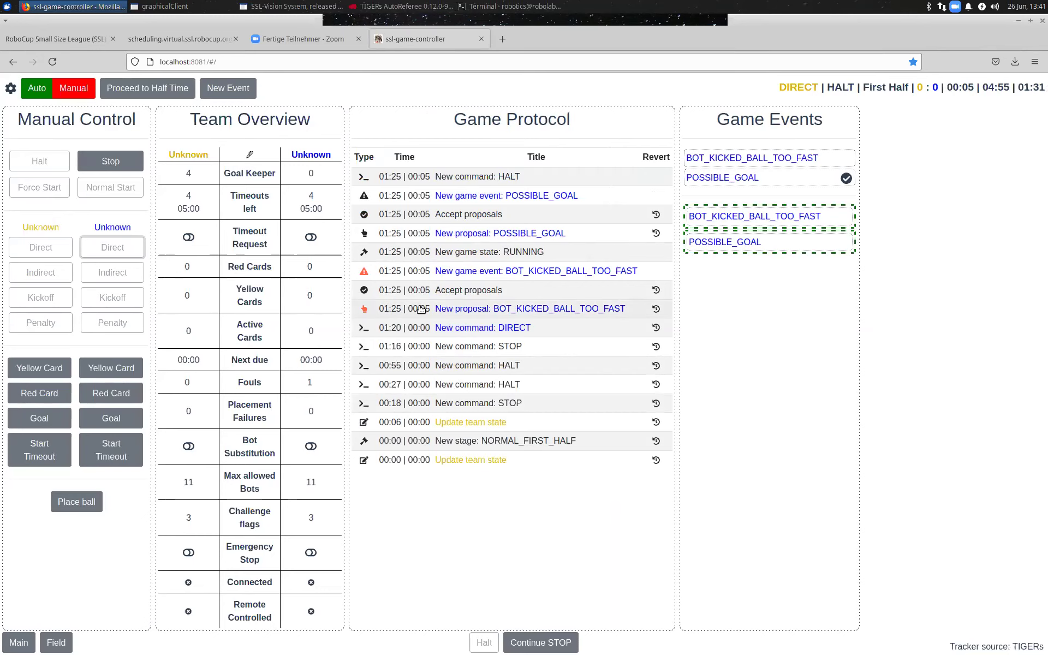
- Inspect the details of the BOT_KICKED_BALL_TOO_FAST proposal in the game protocol
left_click(444, 309)
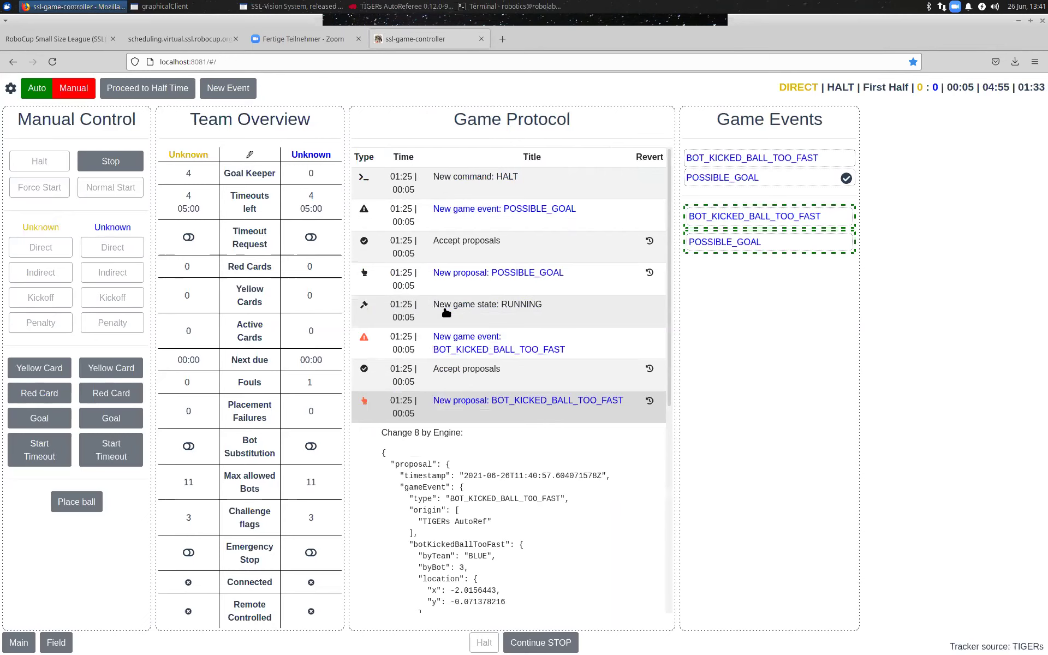
scroll(515, 541, "down", 3)
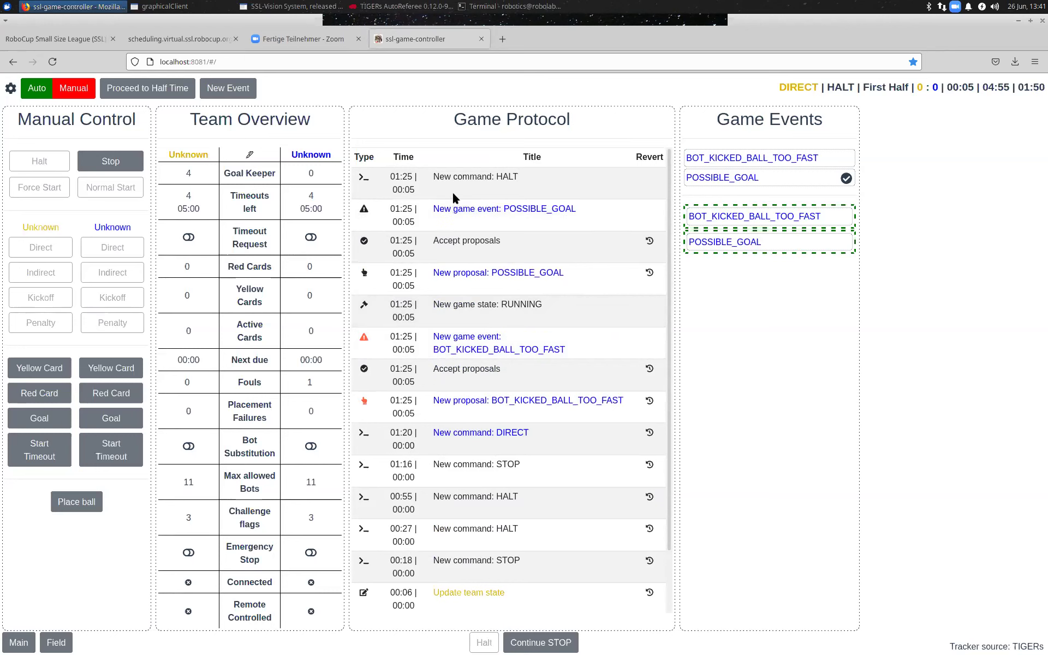
- Close the Zoom and scheduling pages in the browser and switch to the TIGERs AutoReferee
left_click(356, 37)
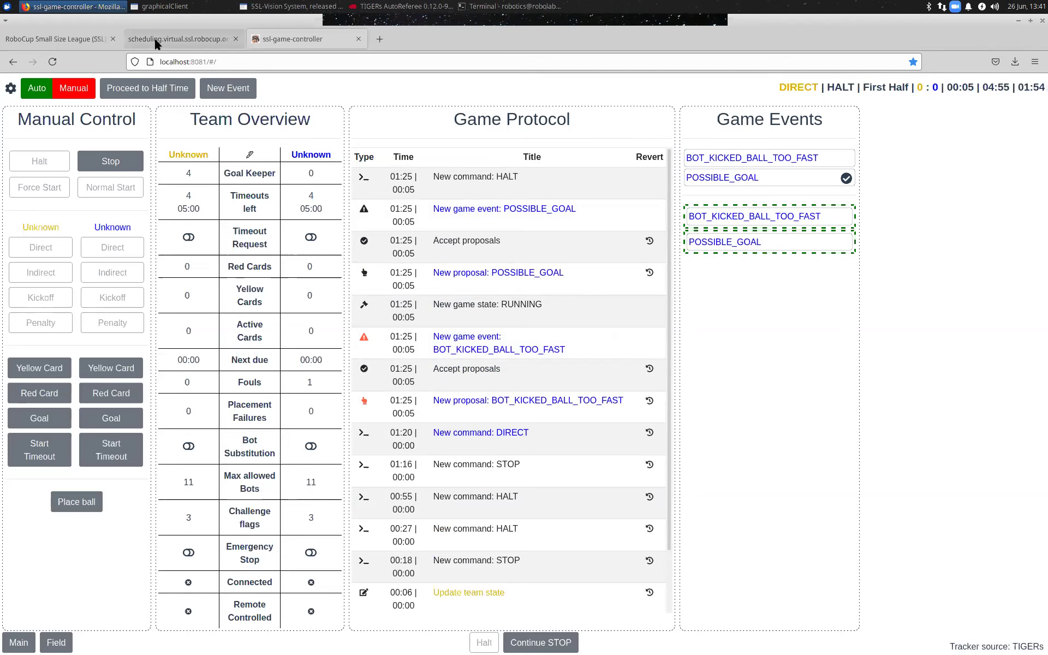
left_click(224, 33)
key("ctrl+w")
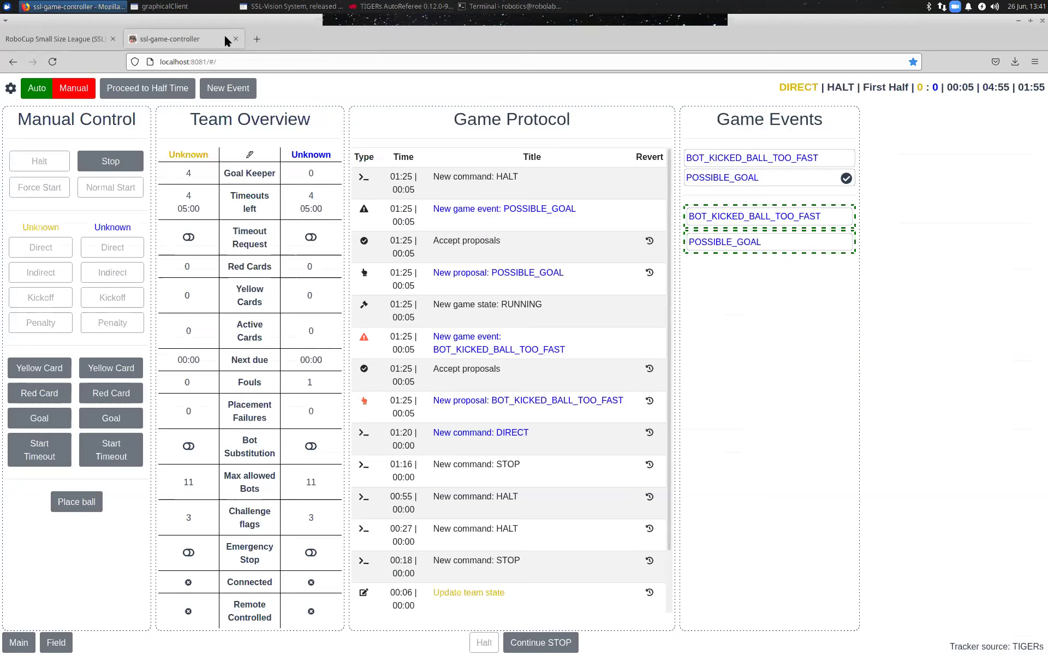
left_click(375, 6)
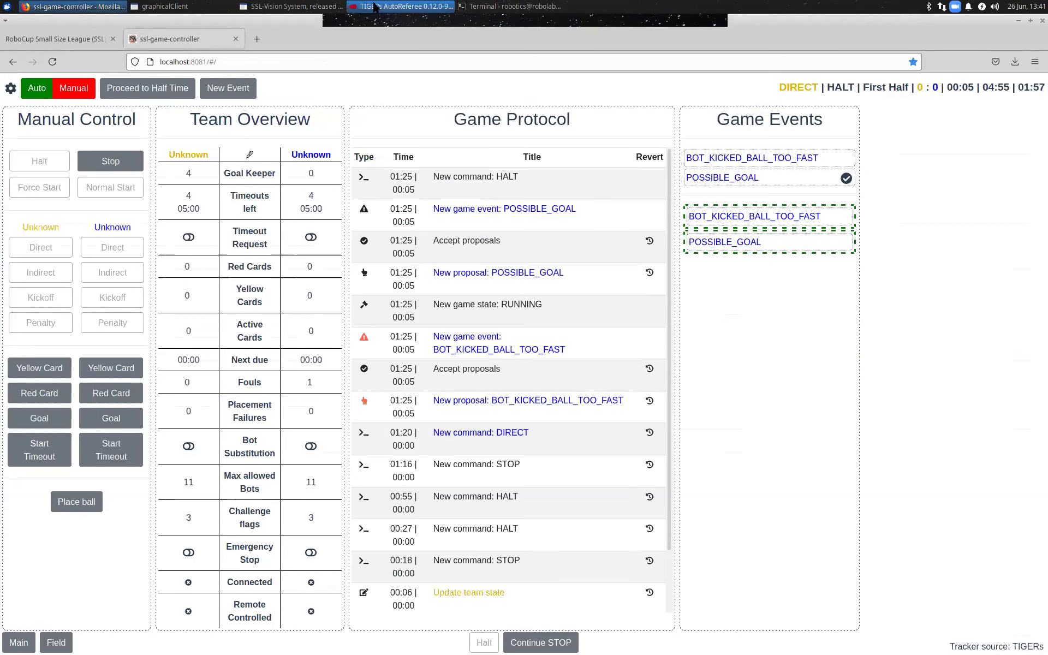